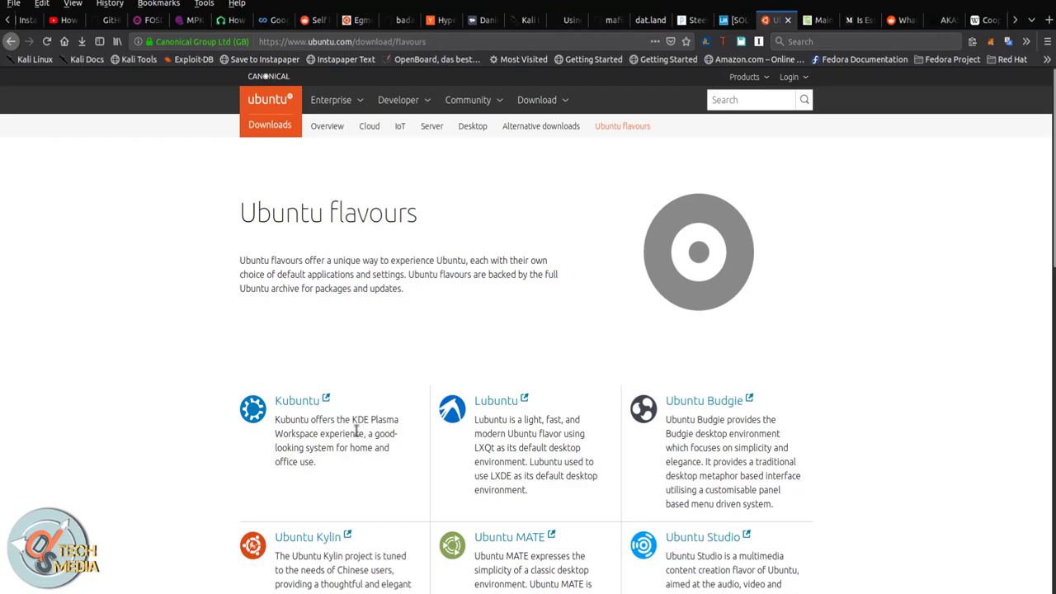
# - Scroll the Ubuntu flavours page down to Xubuntu so all seven flavours show
pyautogui.scroll(-3, 357, 432)
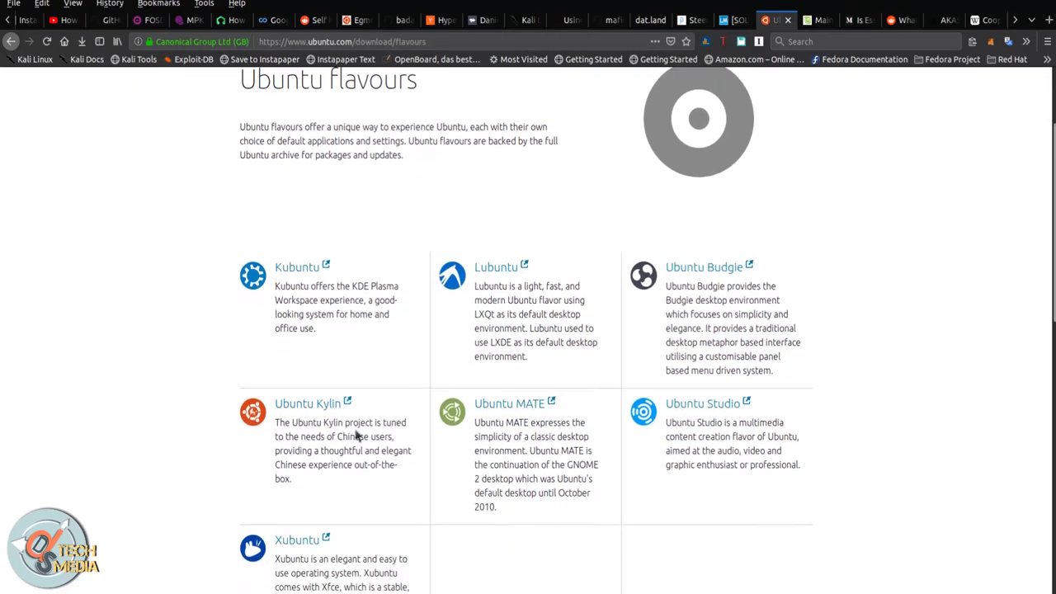
pyautogui.scroll(-1, 356, 433)
pyautogui.scroll(-1, 356, 432)
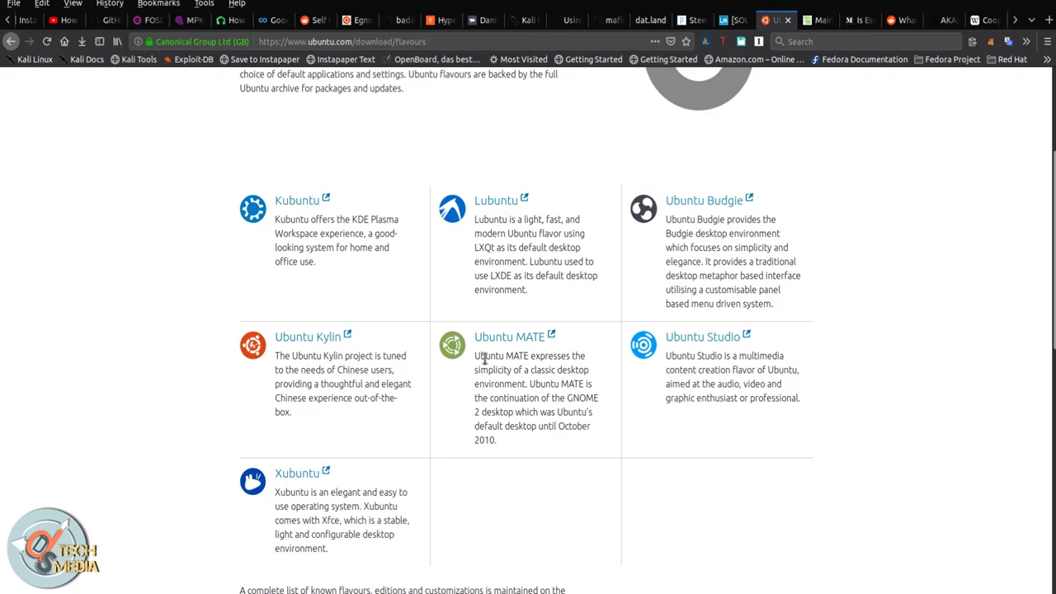
# - Switch to the linuxmint.com tab and preview the MATE and Xfce Edition slides
pyautogui.hotkey('ctrl', 'Tab')
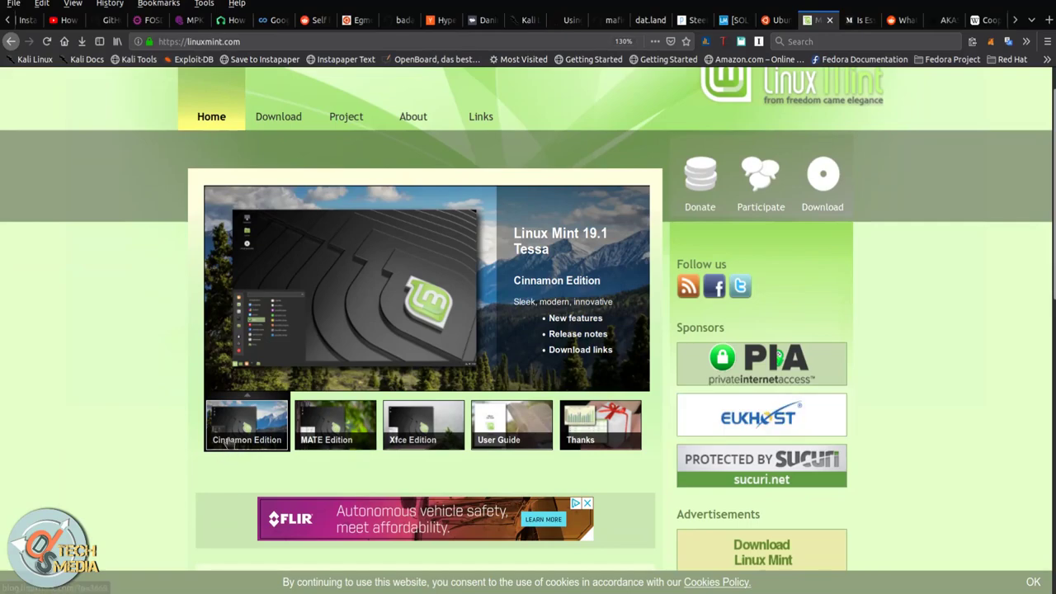
pyautogui.moveTo(224, 445)
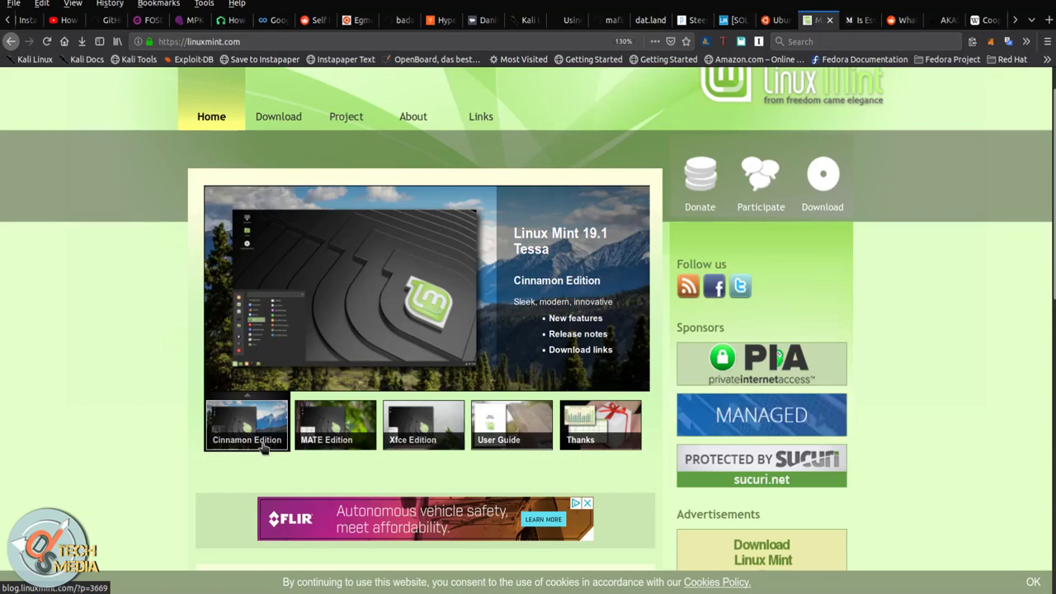
pyautogui.click(306, 446)
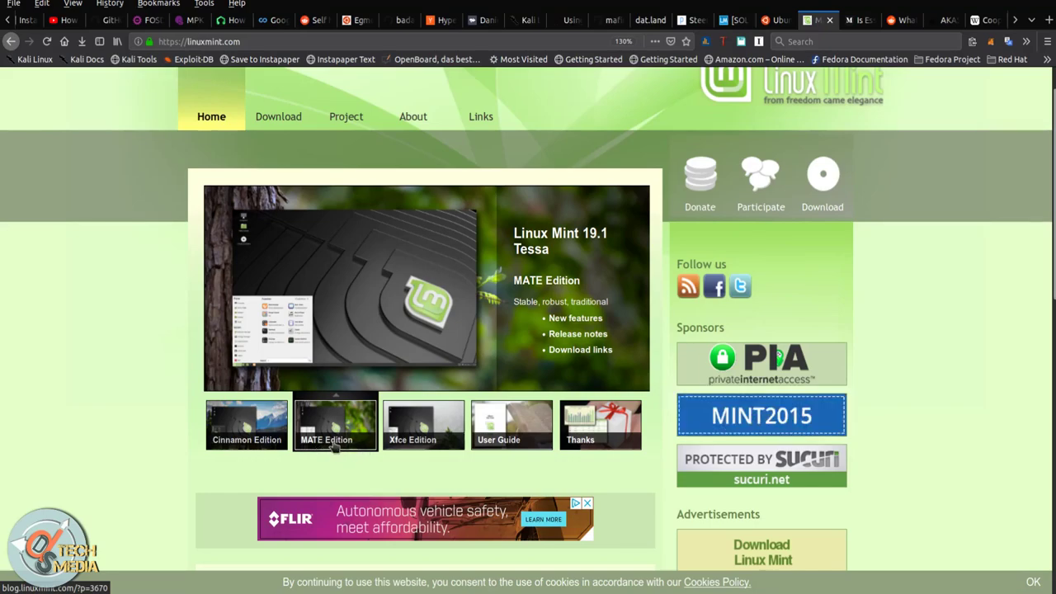
pyautogui.click(405, 441)
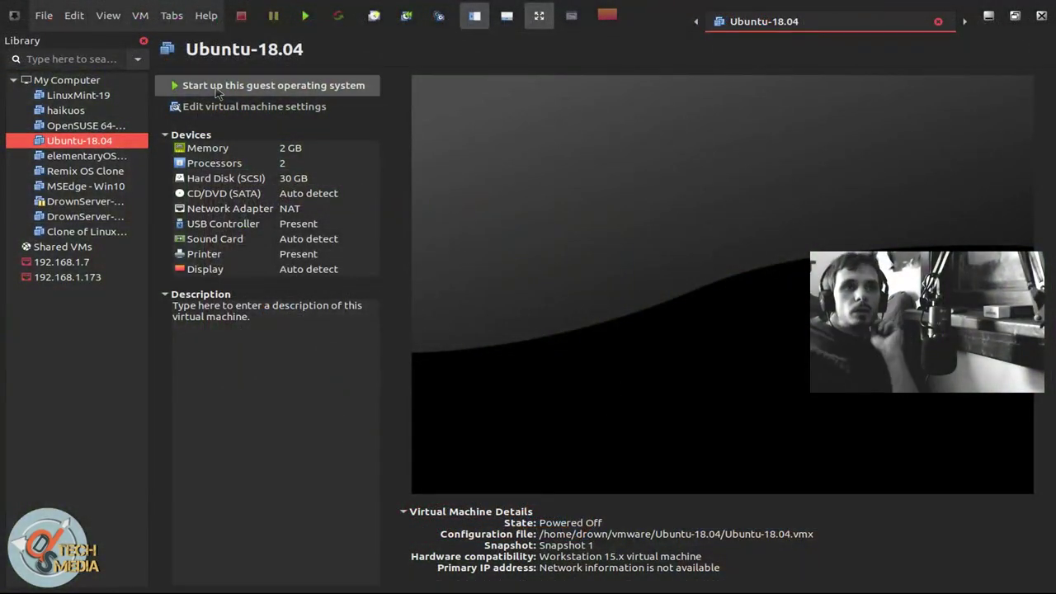
# - Start up the Ubuntu-18.04 virtual machine from the VMware library
pyautogui.click(218, 88)
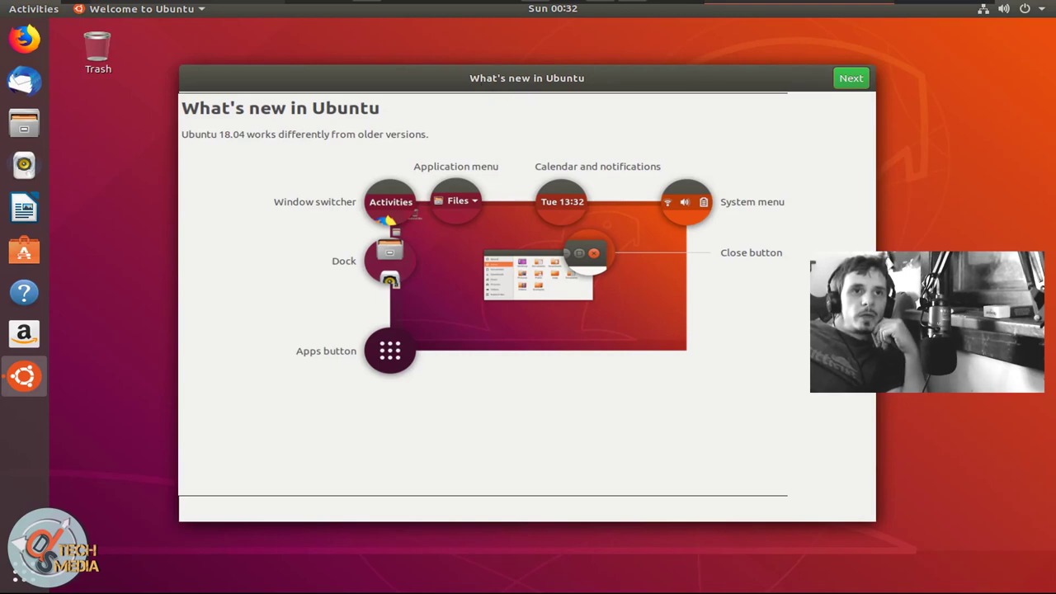
# - Skip the What's new, Livepatch and Help improve Ubuntu pages, then finish with Done
pyautogui.click(849, 78)
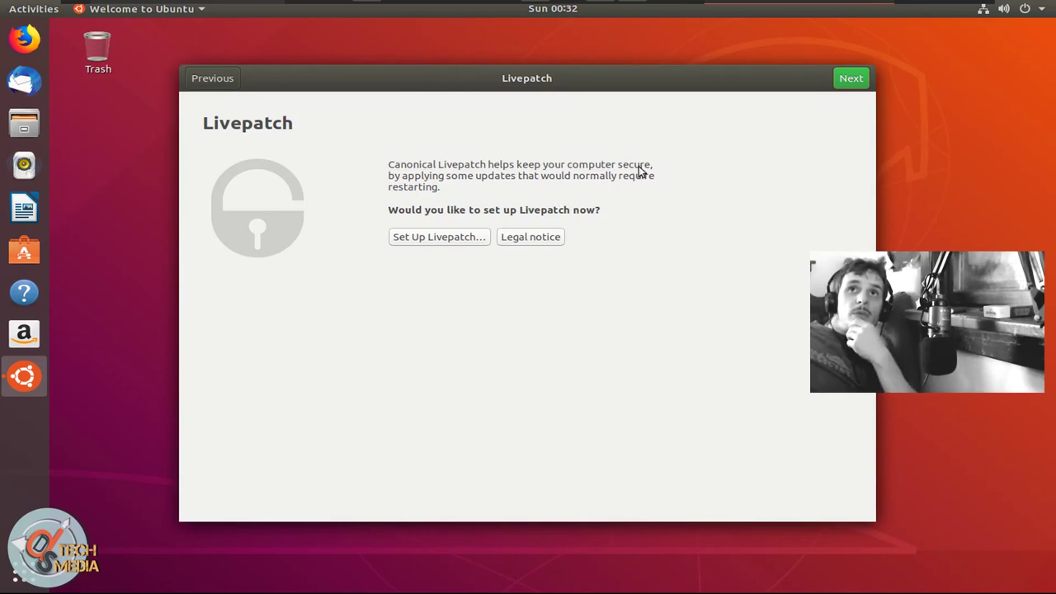
pyautogui.click(851, 79)
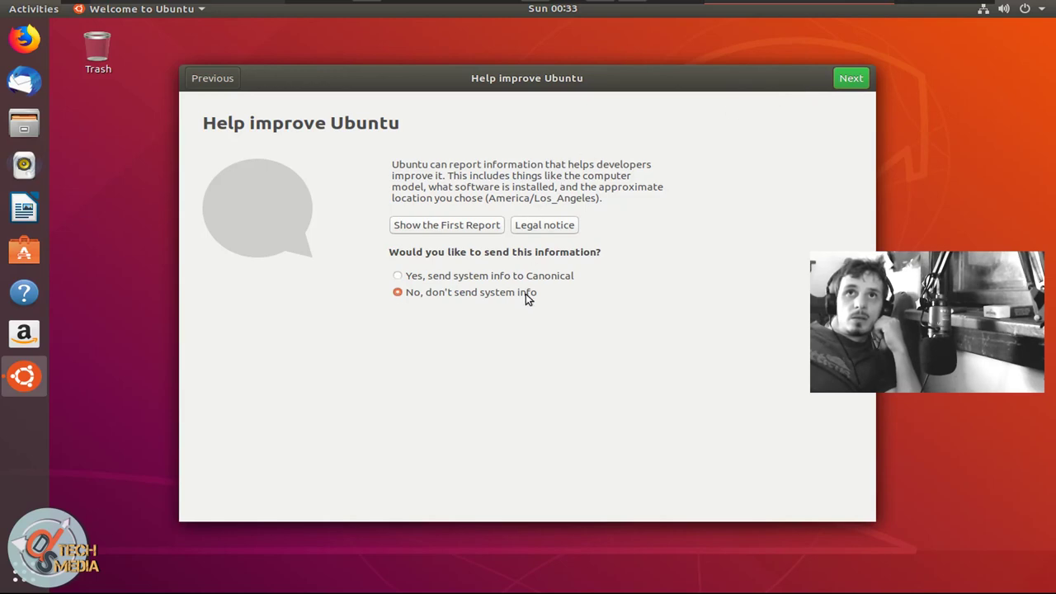
pyautogui.click(849, 78)
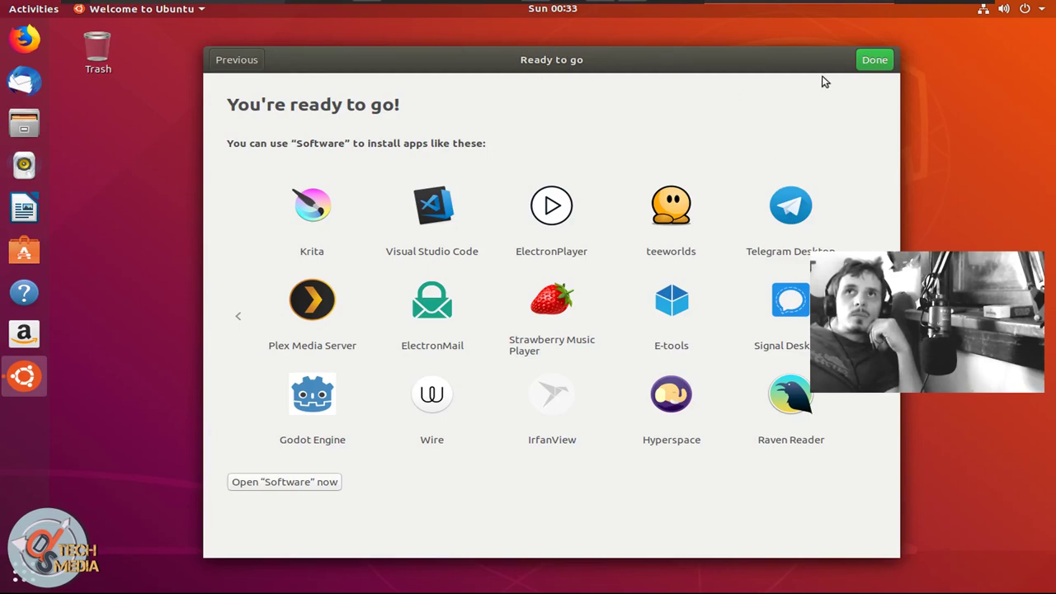
pyautogui.click(874, 59)
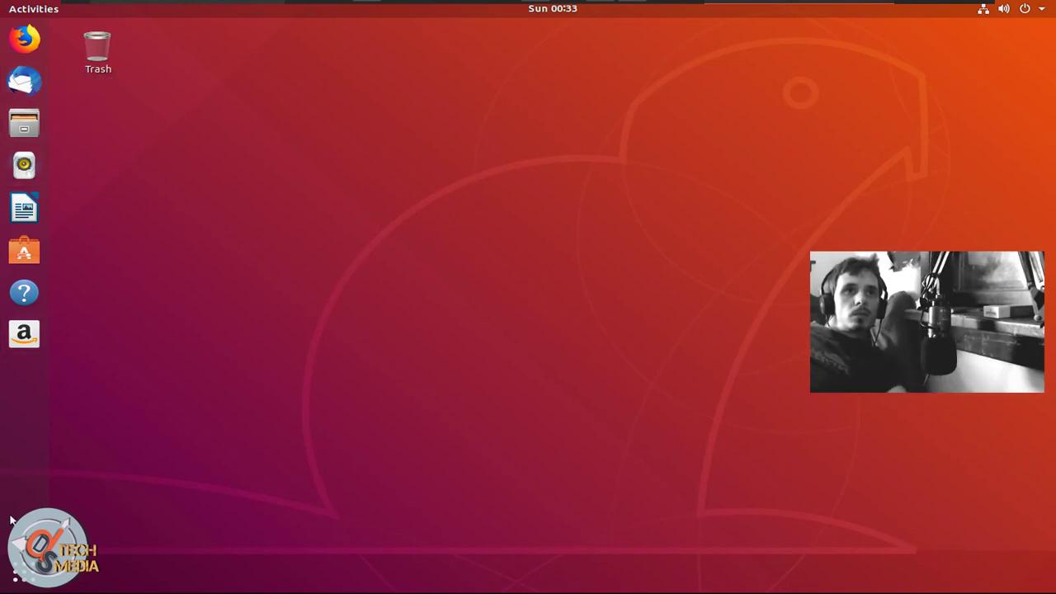
# - Launch Firefox, Thunderbird and Files from the dock, moving the Files window lower
pyautogui.click(15, 53)
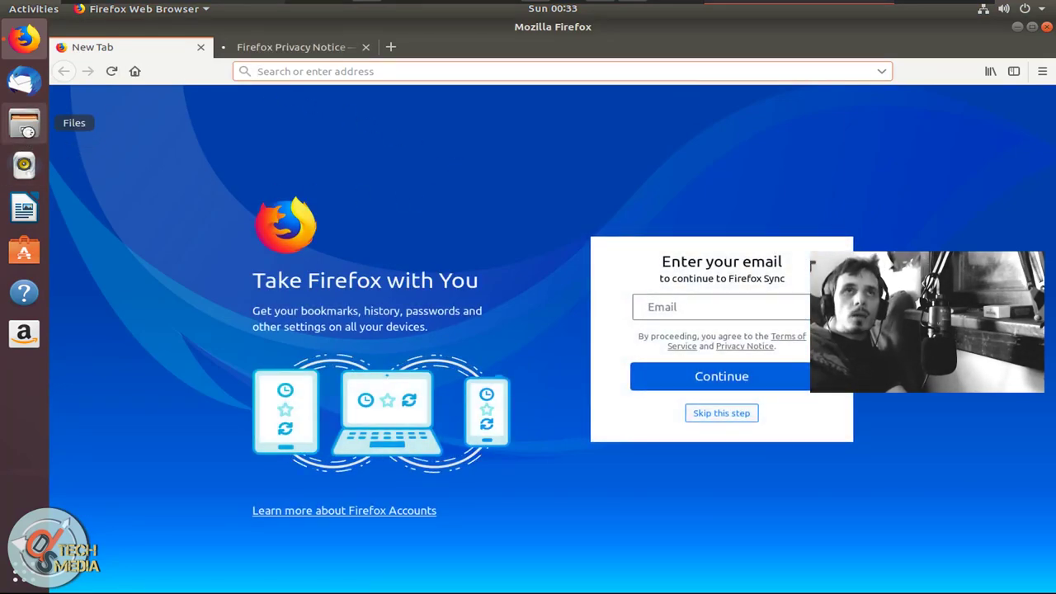
pyautogui.click(24, 80)
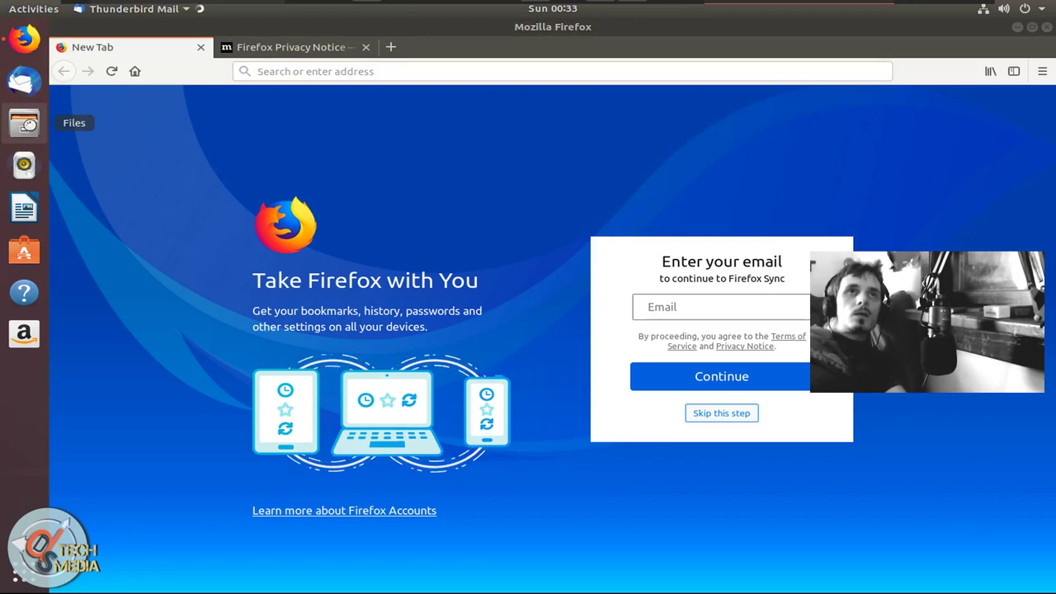
pyautogui.click(24, 122)
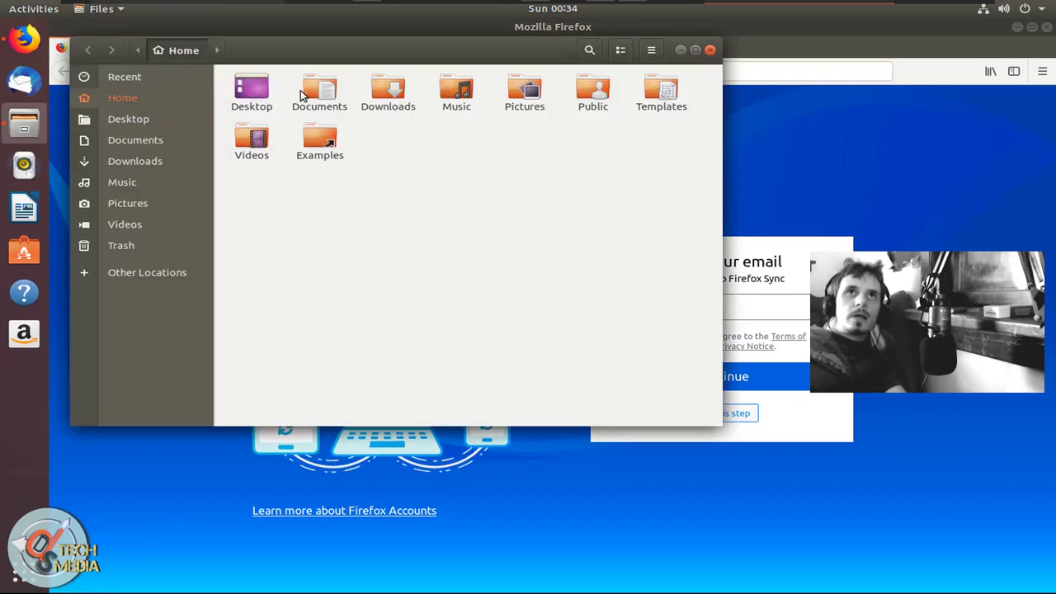
pyautogui.moveTo(285, 53); pyautogui.dragTo(346, 143)
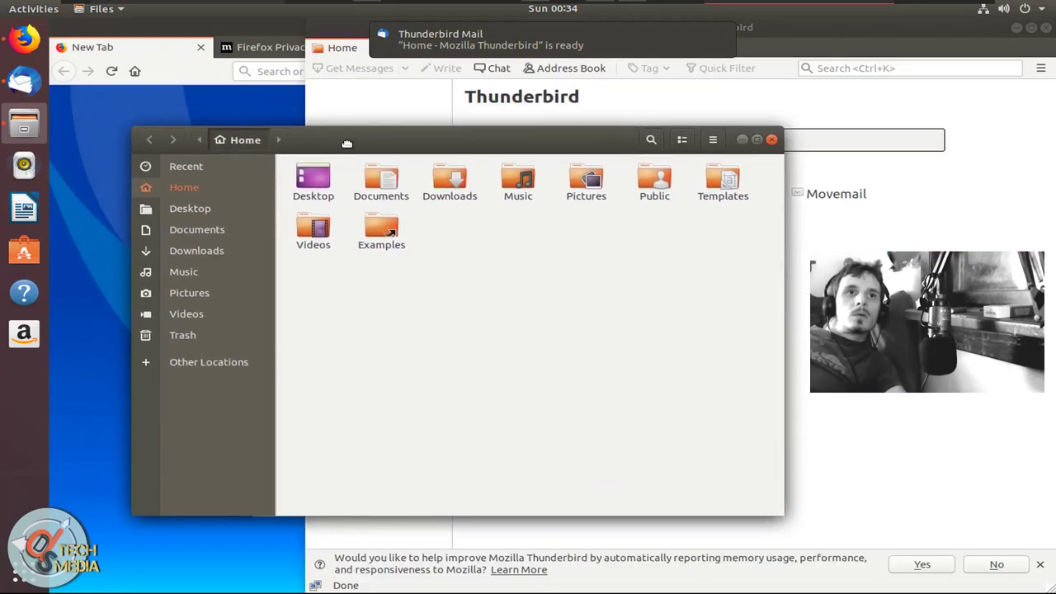
# - Check the Files version (3.26.3) in its About window, then close it
pyautogui.click(713, 139)
pyautogui.click(100, 9)
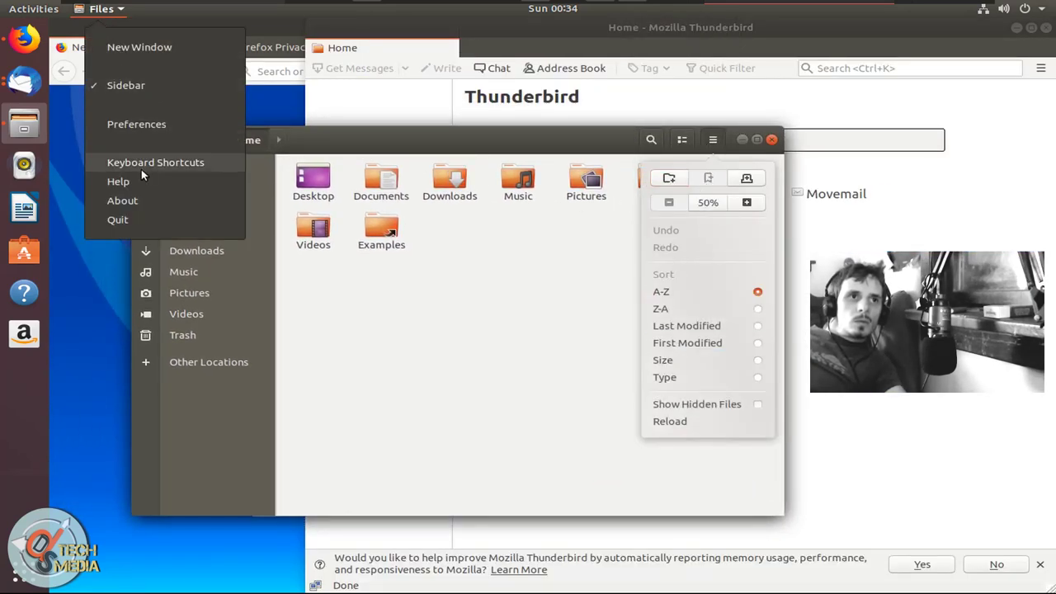
pyautogui.click(134, 201)
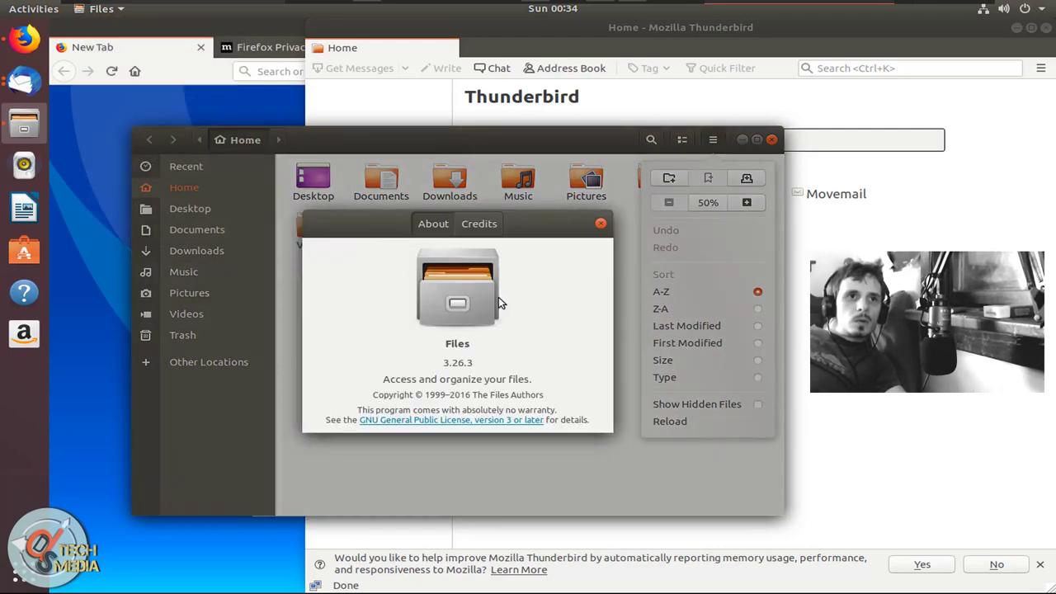
pyautogui.click(600, 224)
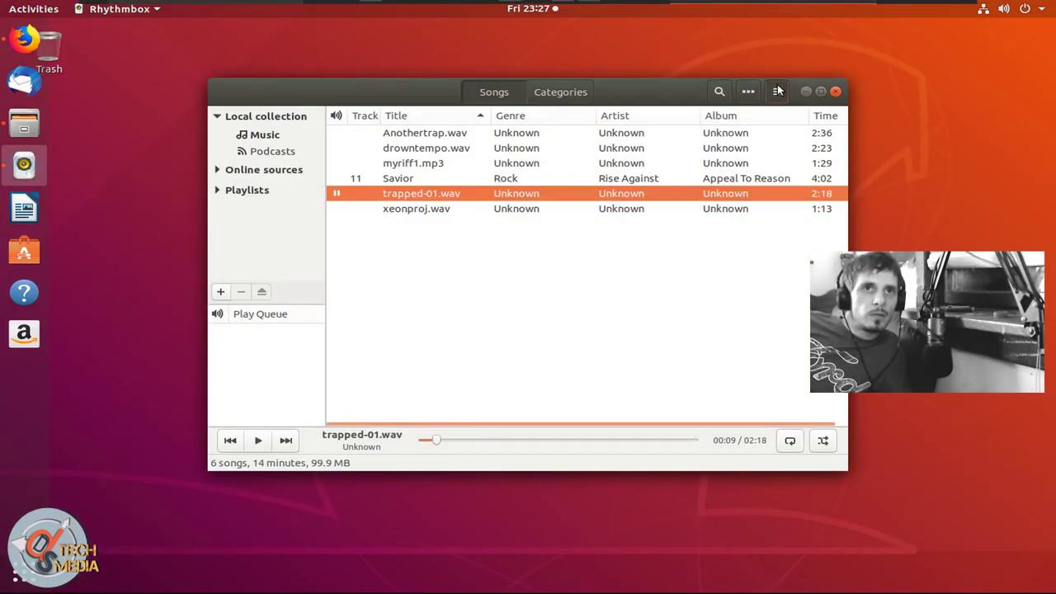
# - Switch off the Alternative Toolbar plugin in Rhythmbox's Plugins and quit the player
pyautogui.click(776, 92)
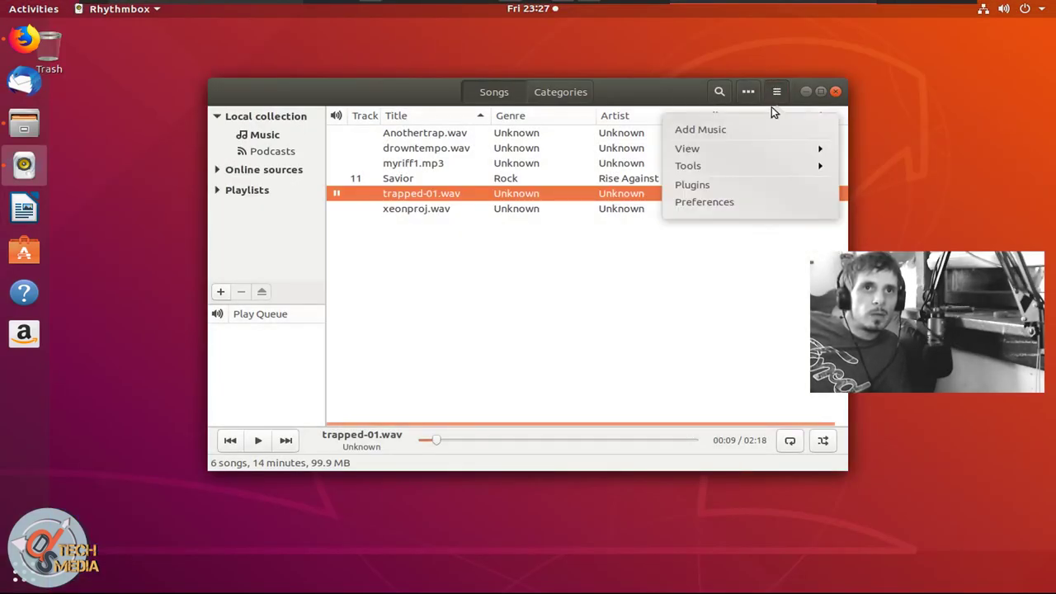
pyautogui.click(741, 187)
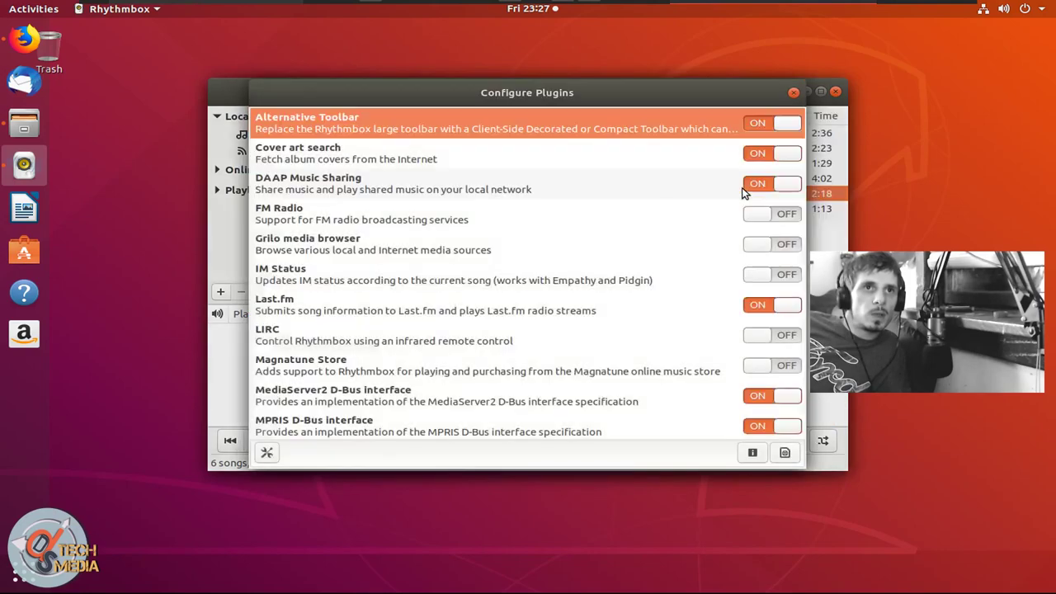
pyautogui.click(753, 123)
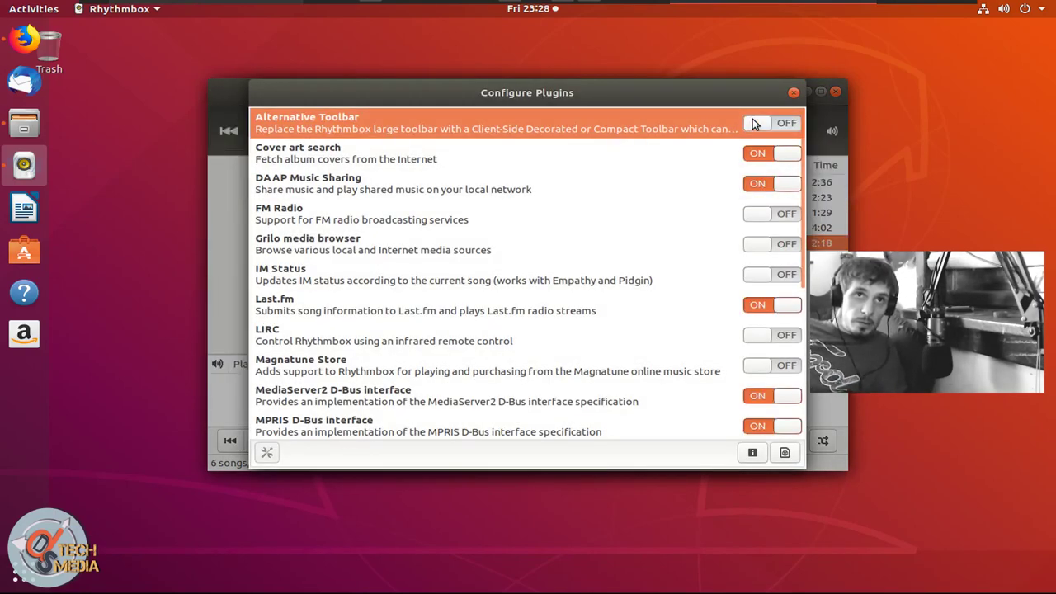
pyautogui.press('Escape')
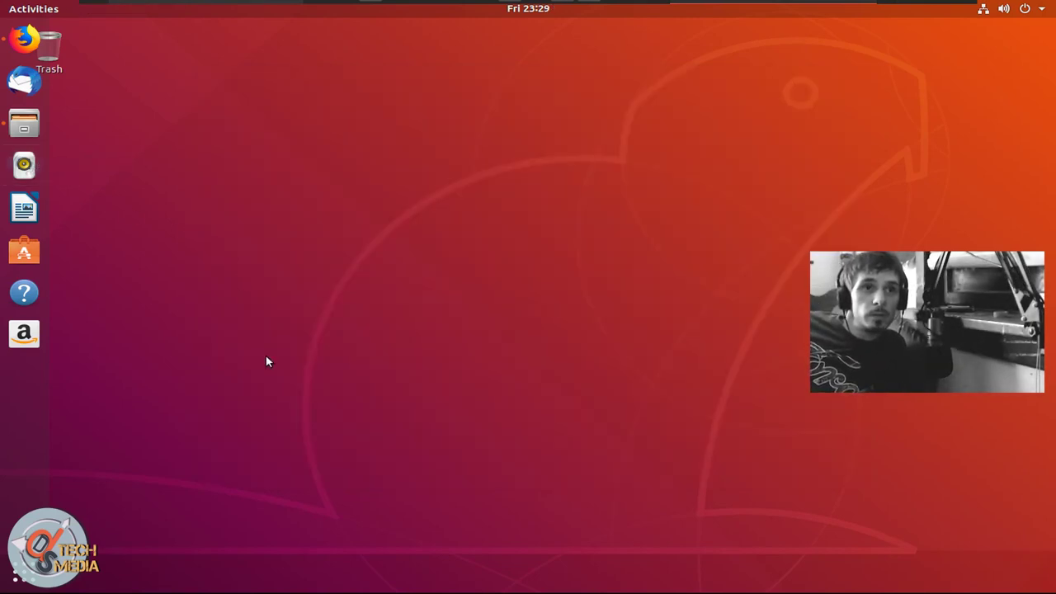
# - Relaunch Rhythmbox, reposition its window, check the volume popup and pick trapped-01.wav to play
pyautogui.click(24, 165)
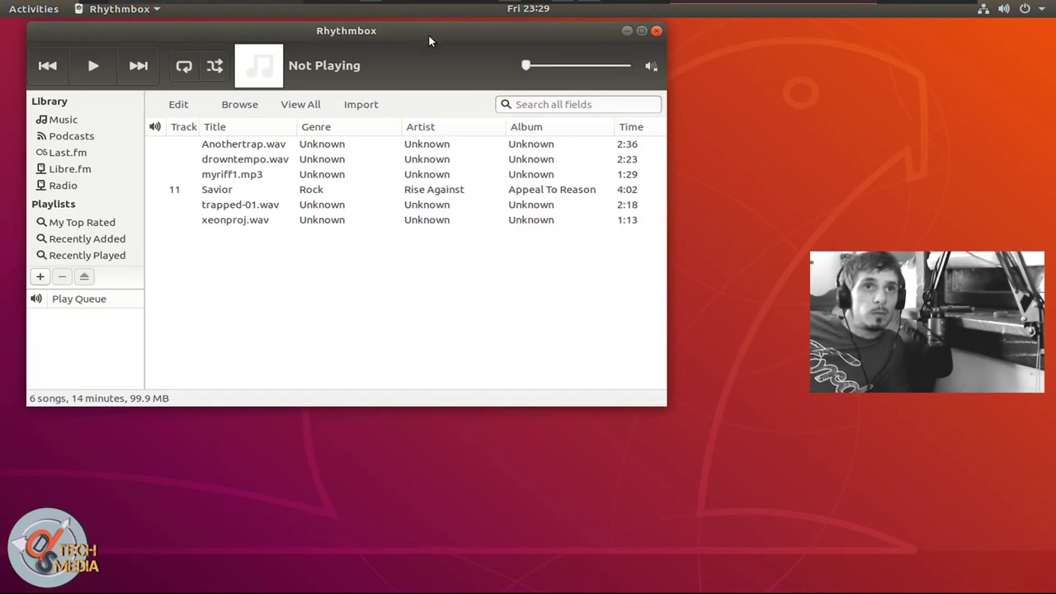
pyautogui.moveTo(428, 34); pyautogui.dragTo(583, 92)
pyautogui.click(811, 122)
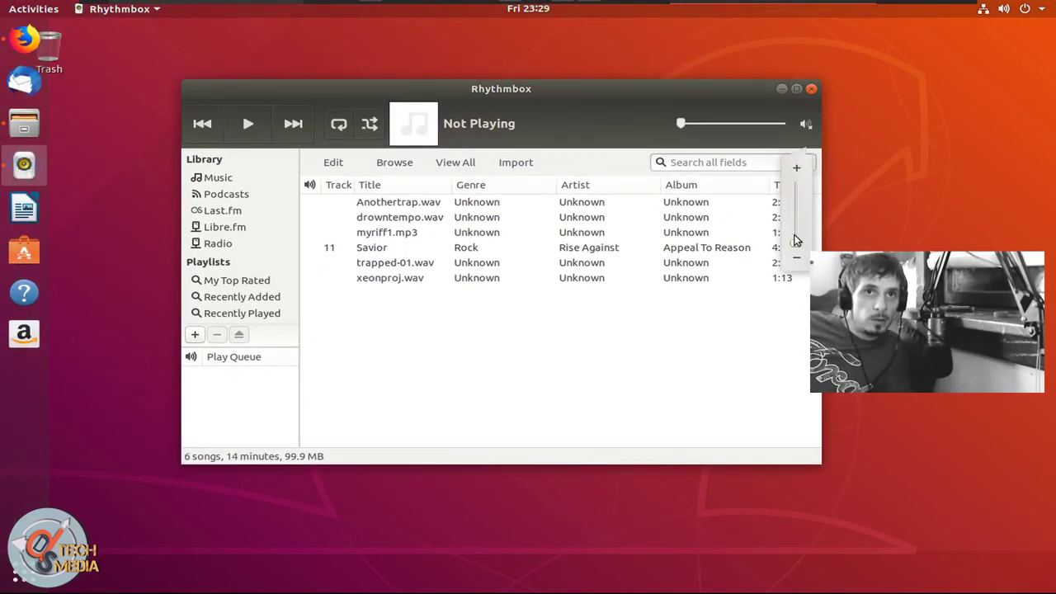
pyautogui.click(495, 272)
pyautogui.click(493, 272)
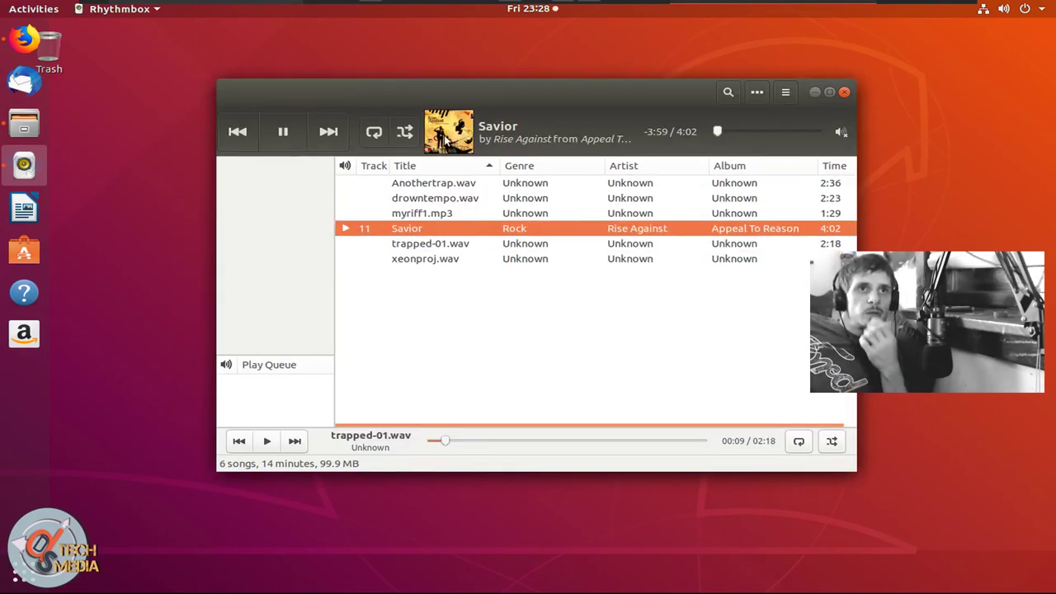
pyautogui.moveTo(445, 140)
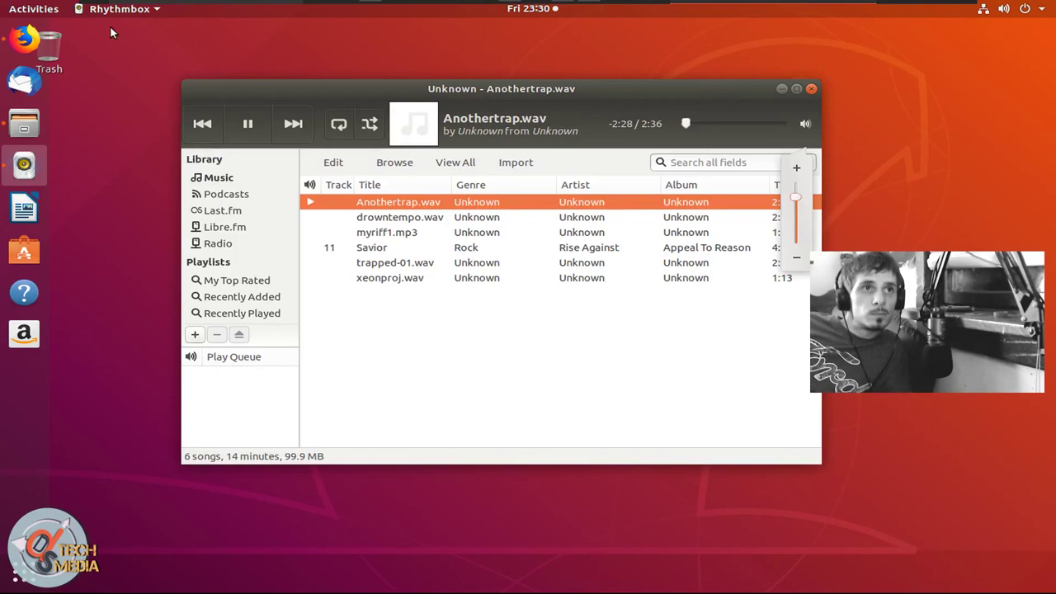
# - Browse the full Rhythmbox Configure Plugins list, then close the dialog and volume popup
pyautogui.click(118, 9)
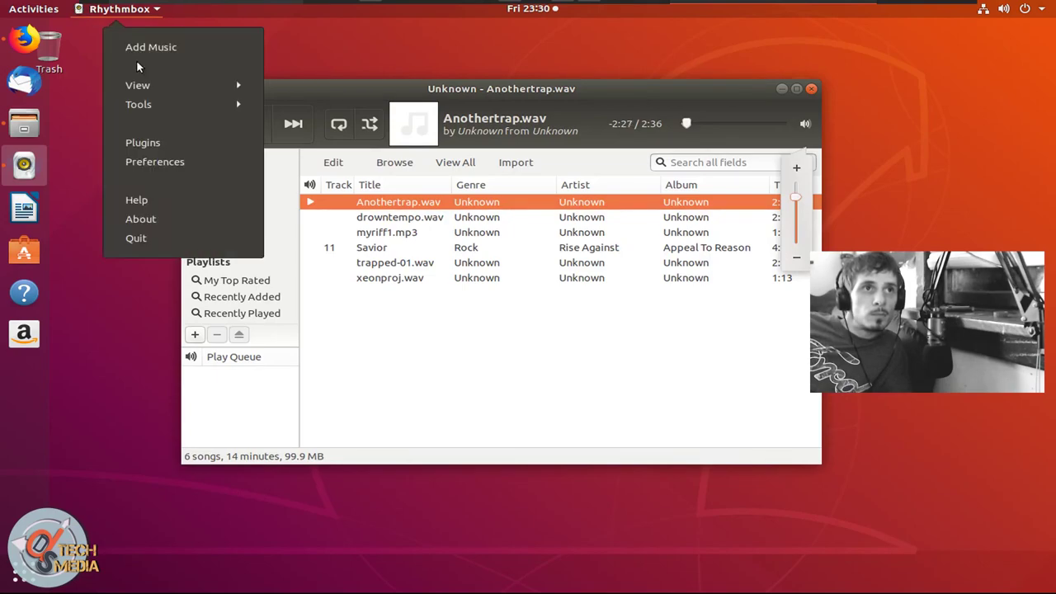
pyautogui.click(143, 143)
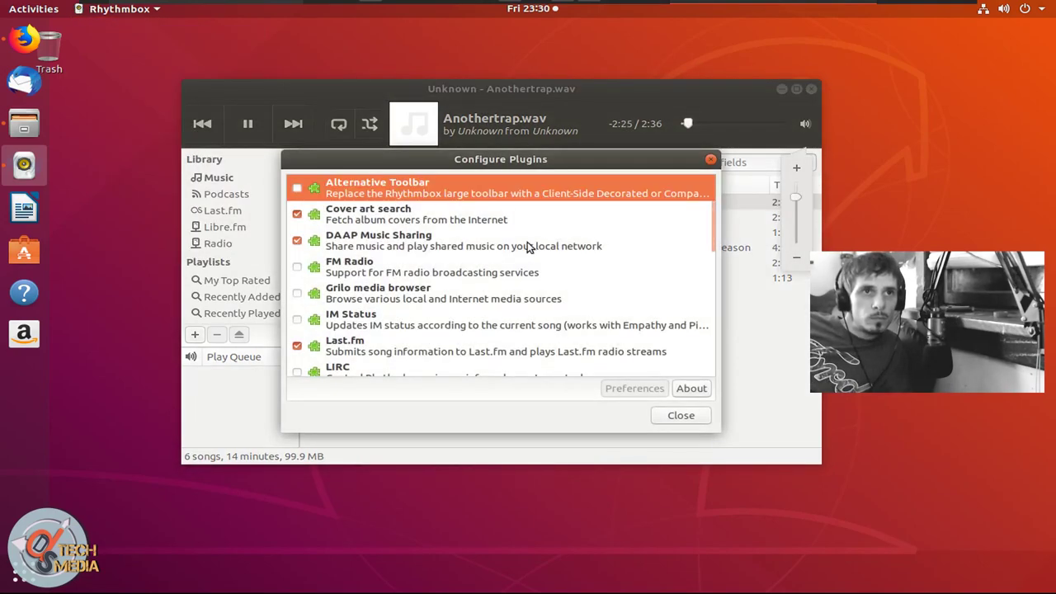
pyautogui.scroll(-5, 495, 255)
pyautogui.scroll(-1, 490, 274)
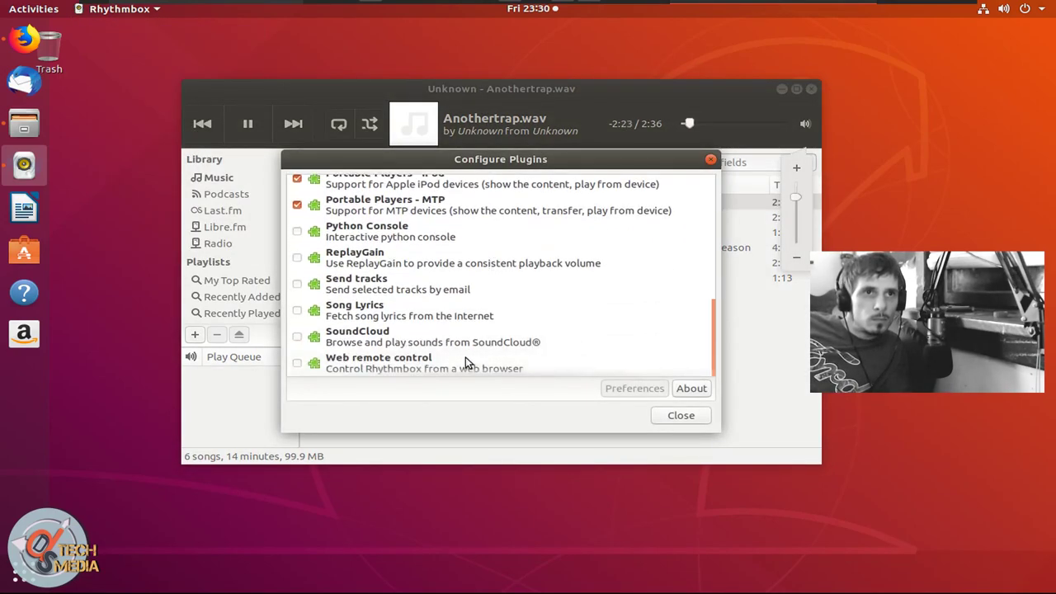
pyautogui.scroll(1, 440, 261)
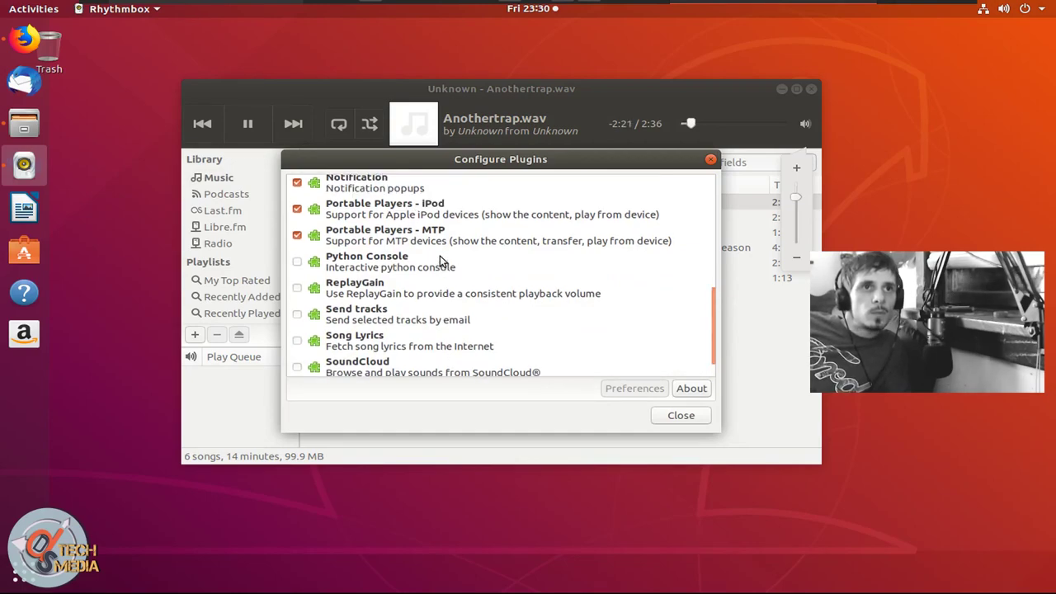
pyautogui.scroll(6, 412, 264)
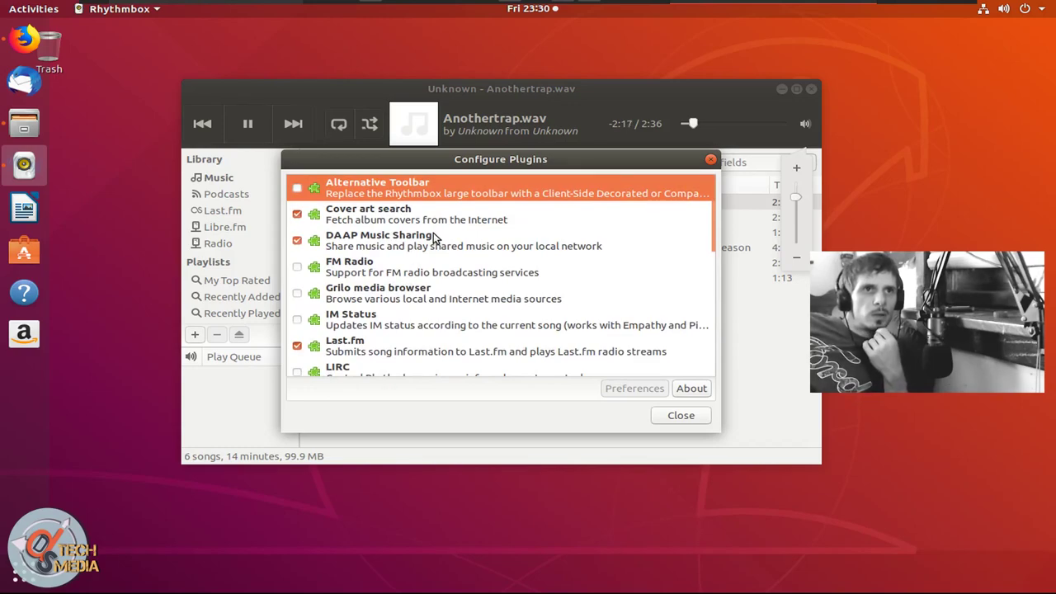
pyautogui.scroll(-3, 431, 255)
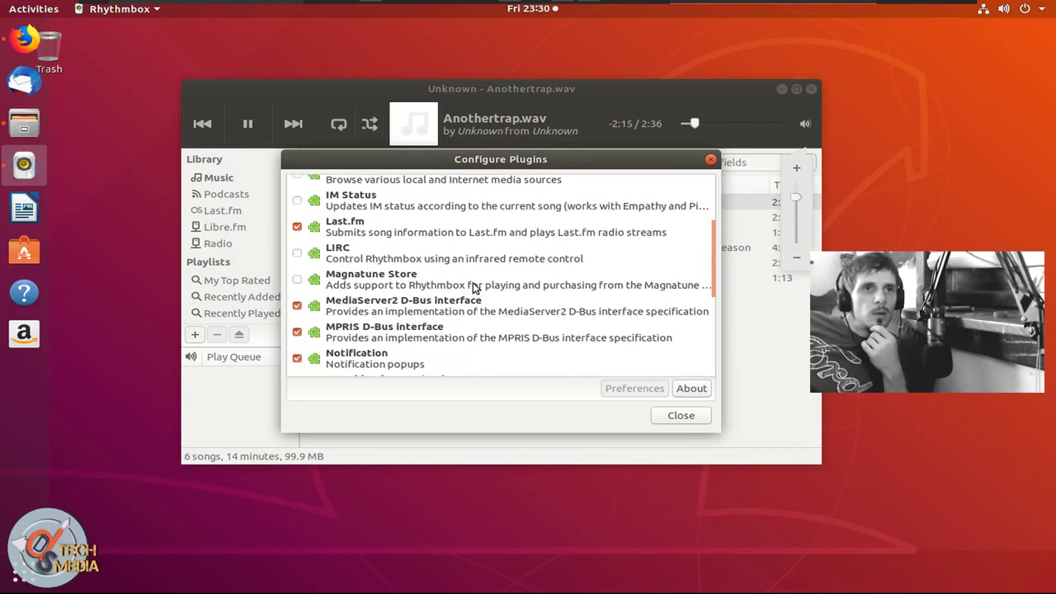
pyautogui.scroll(-5, 474, 286)
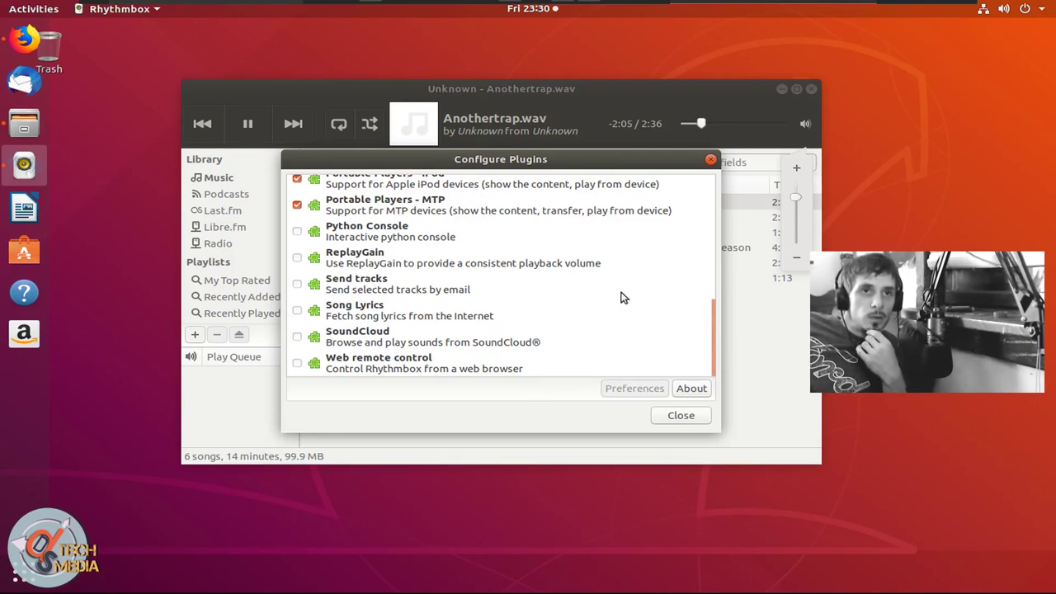
pyautogui.moveTo(697, 161); pyautogui.dragTo(651, 163)
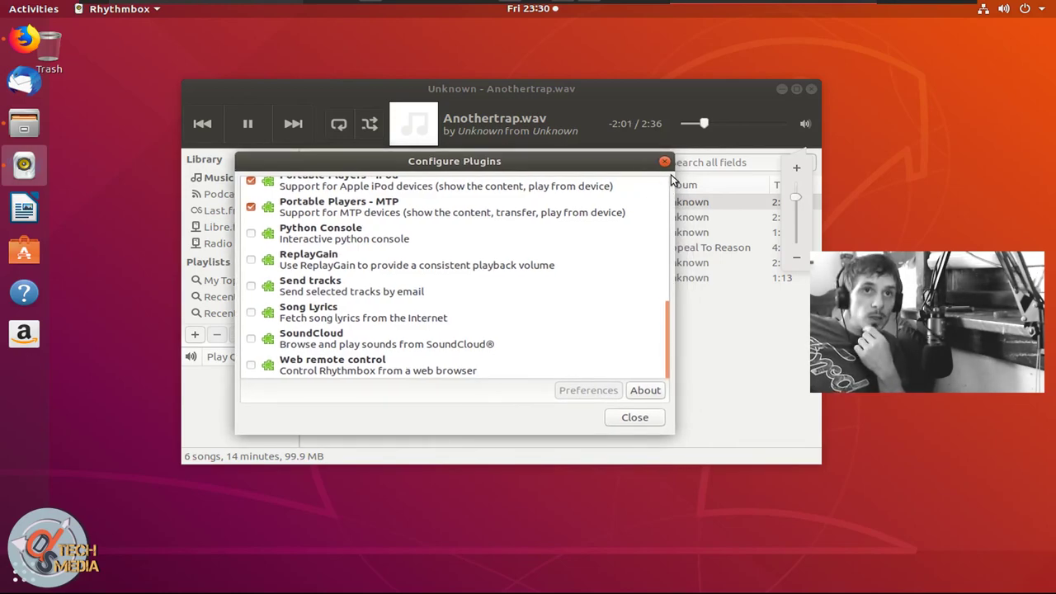
pyautogui.click(664, 162)
pyautogui.click(612, 314)
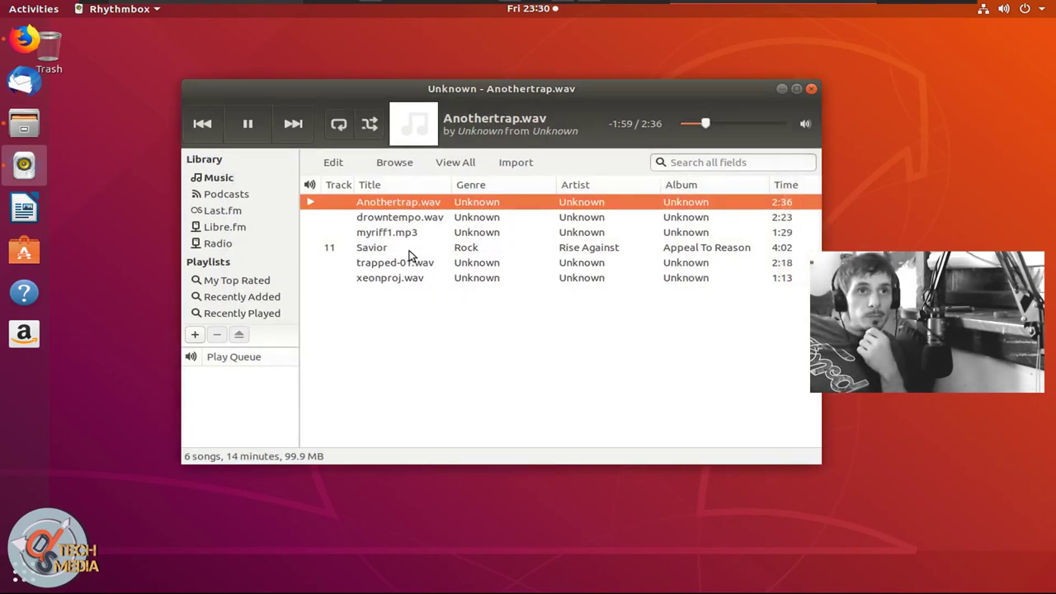
# - Play drowntempo.wav from the Rhythmbox track list and open the date/notification panel
pyautogui.doubleClick(435, 221)
pyautogui.click(520, 10)
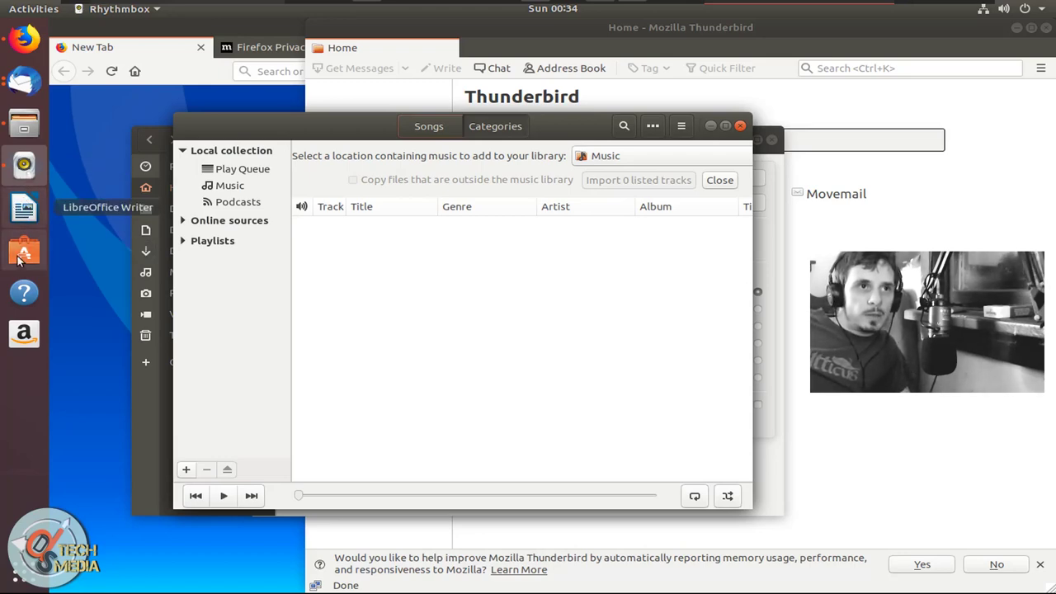
# - Launch LibreOffice Writer from the dock
pyautogui.click(24, 211)
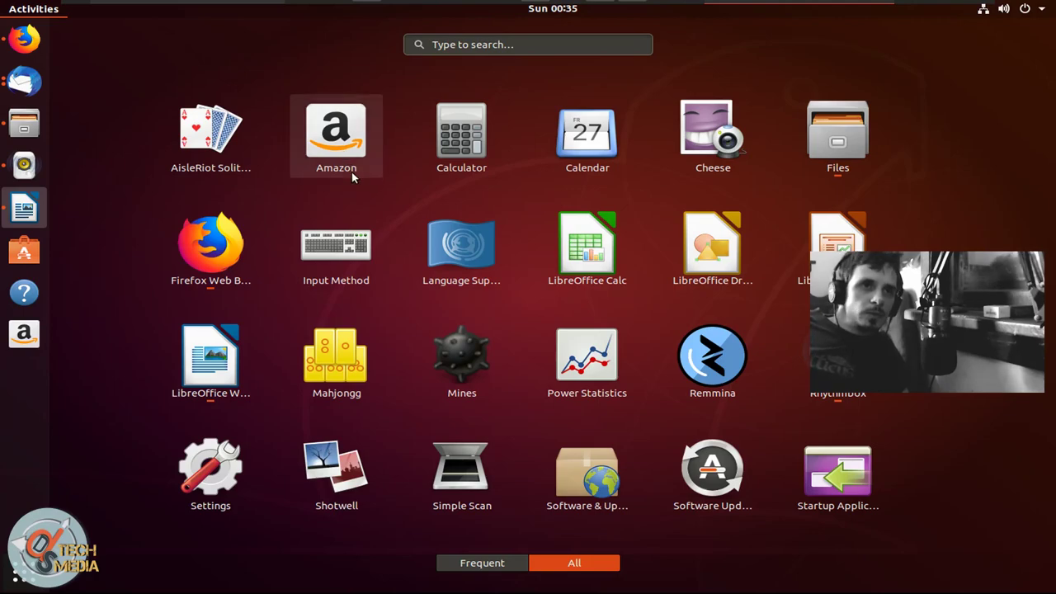
# - Start the Calculator app from Ubuntu's application grid
pyautogui.click(458, 147)
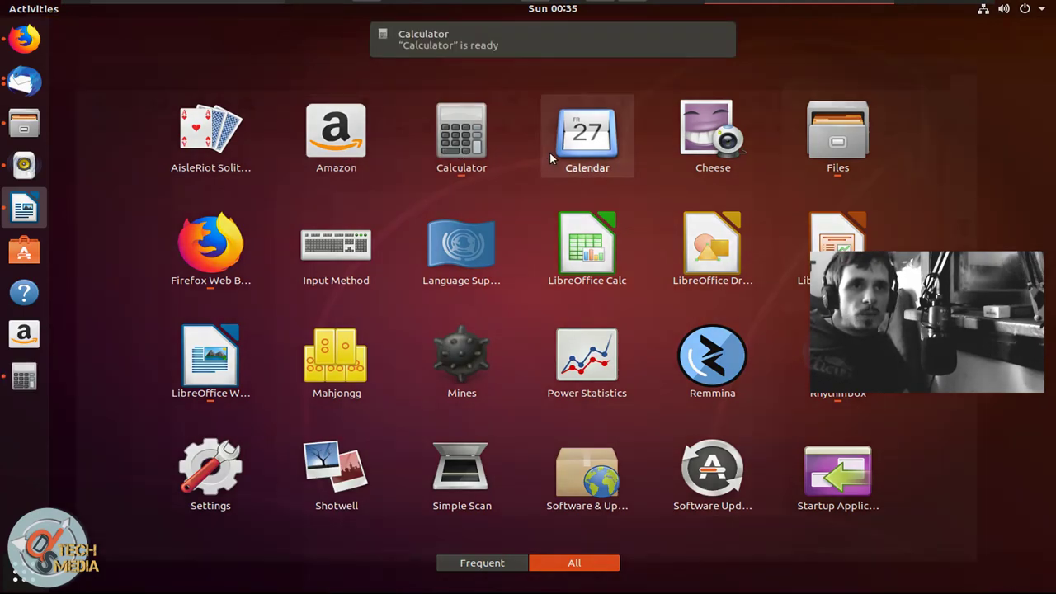
# - Launch GNOME Calendar and try adding a new event, then discard it
pyautogui.click(551, 154)
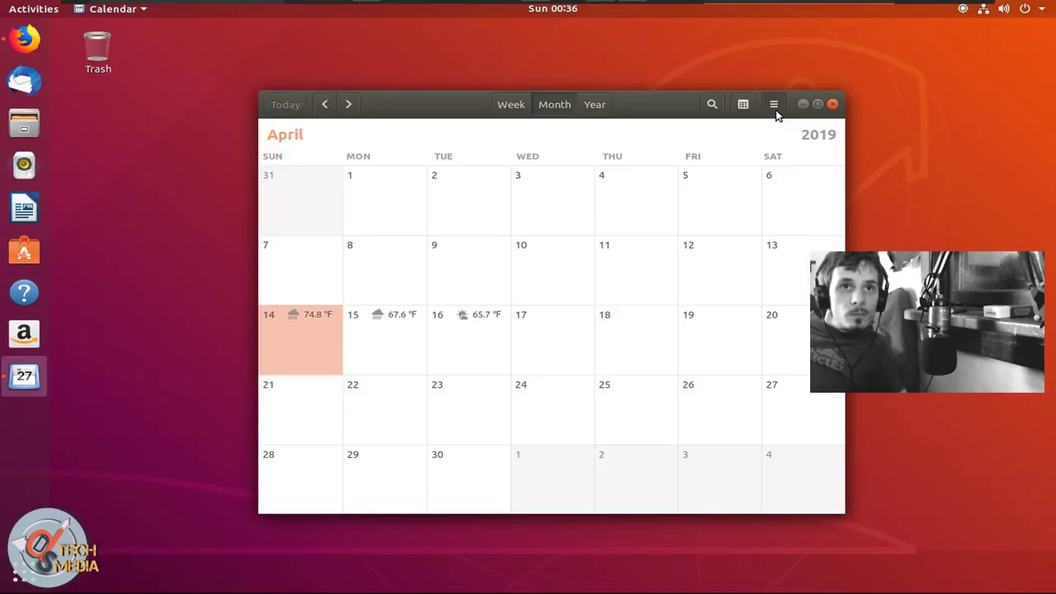
pyautogui.click(773, 104)
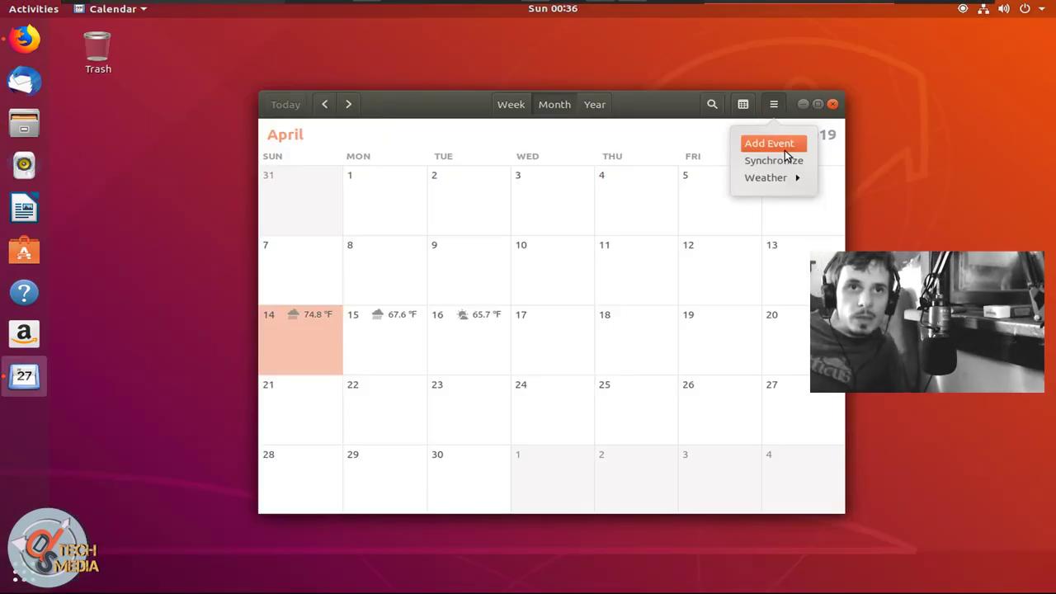
pyautogui.click(771, 142)
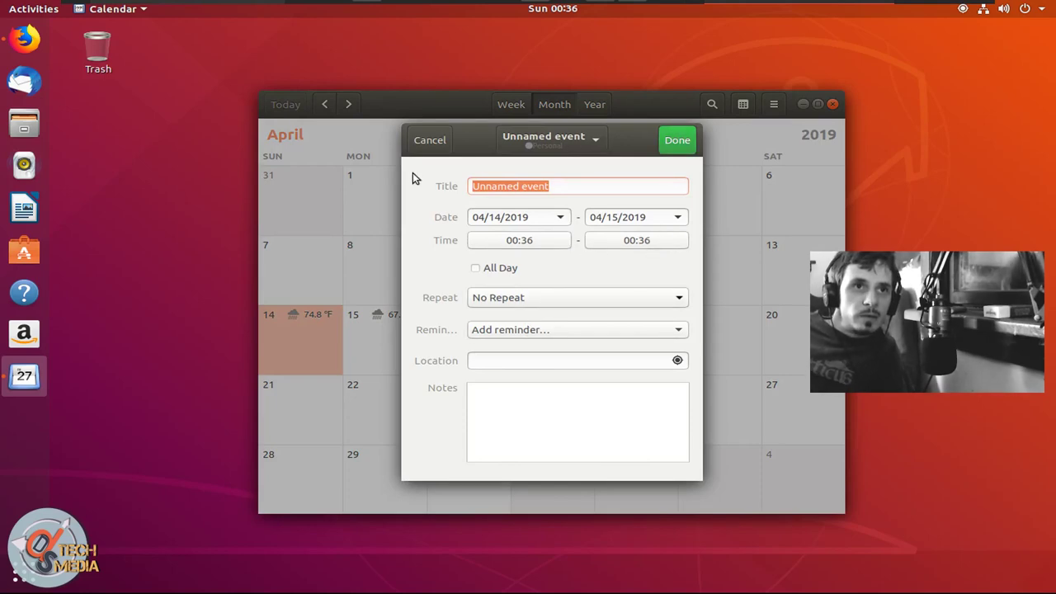
pyautogui.click(415, 141)
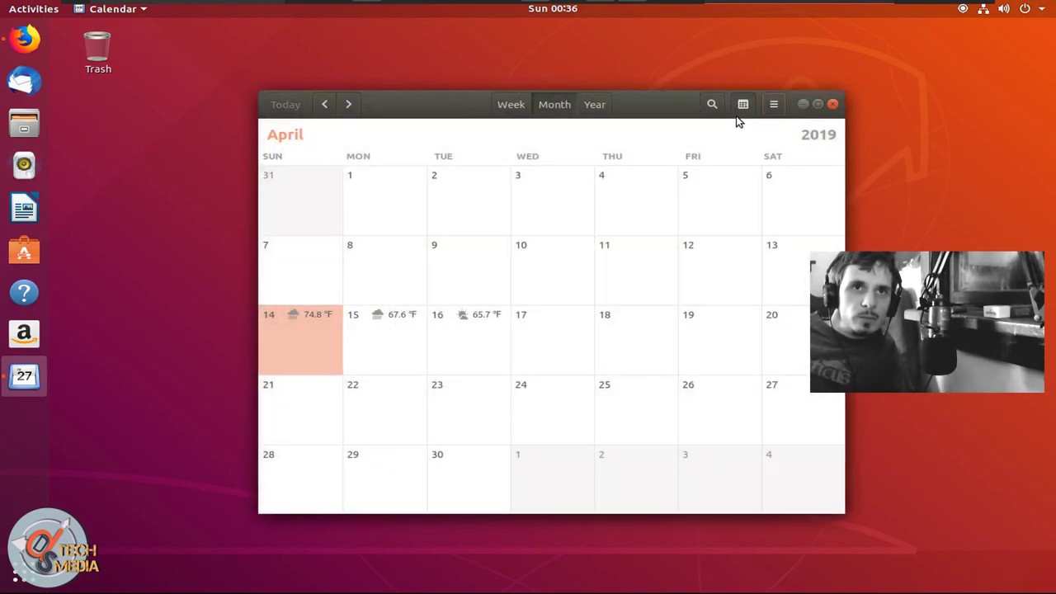
# - Check the weather settings, start then cancel an event on Monday 15, and open Calendar Settings
pyautogui.click(773, 113)
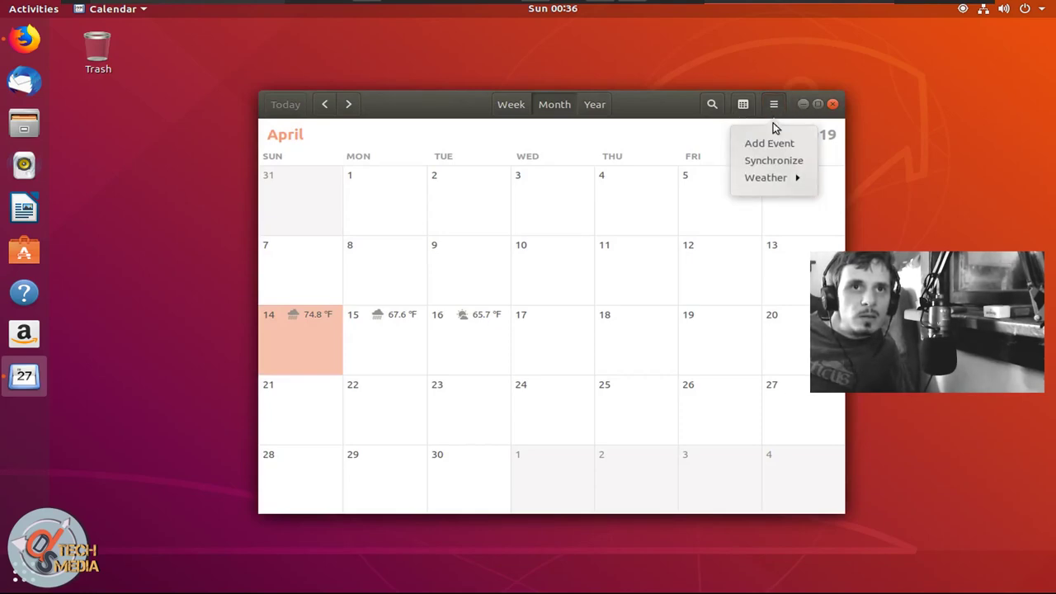
pyautogui.click(768, 176)
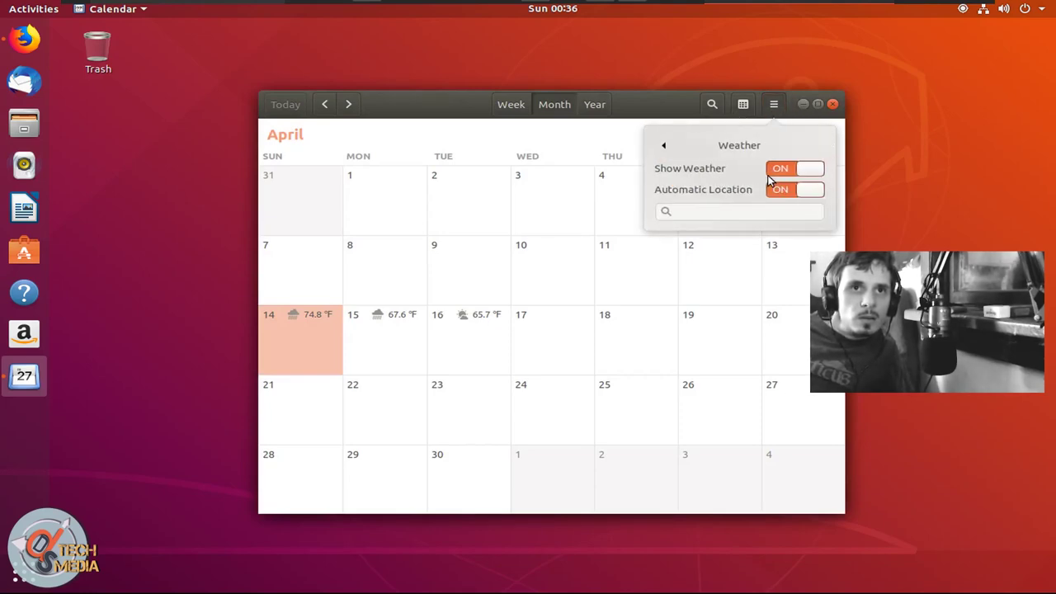
pyautogui.click(625, 147)
pyautogui.click(415, 314)
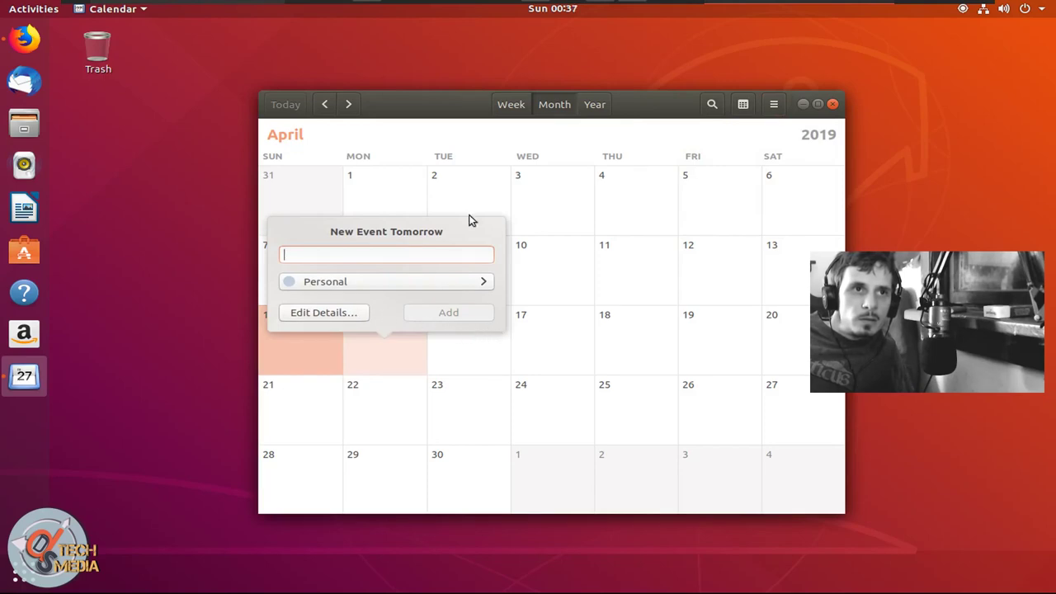
pyautogui.press('Escape')
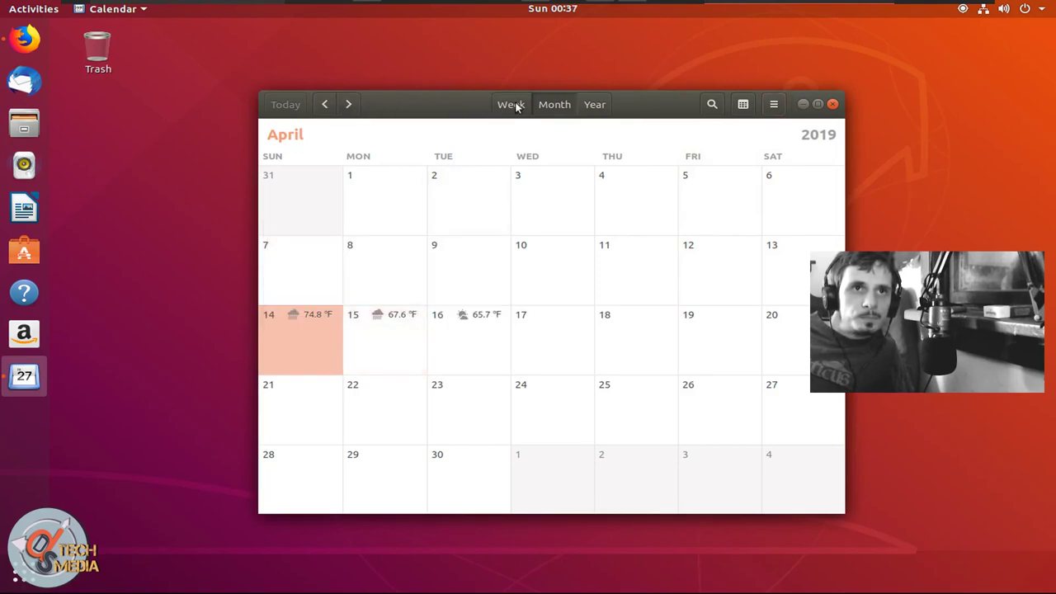
pyautogui.click(743, 106)
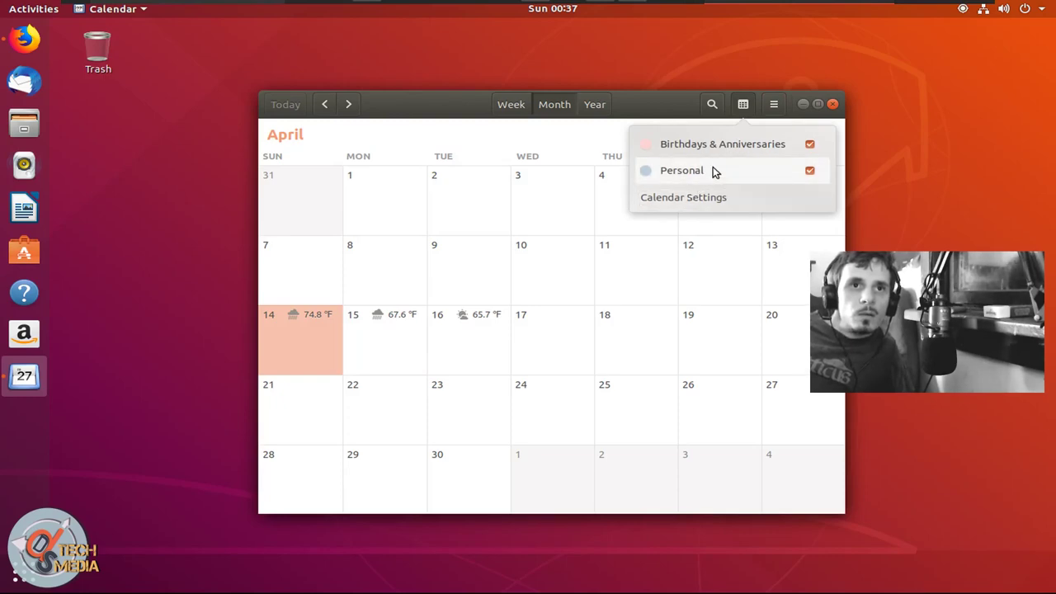
pyautogui.click(711, 198)
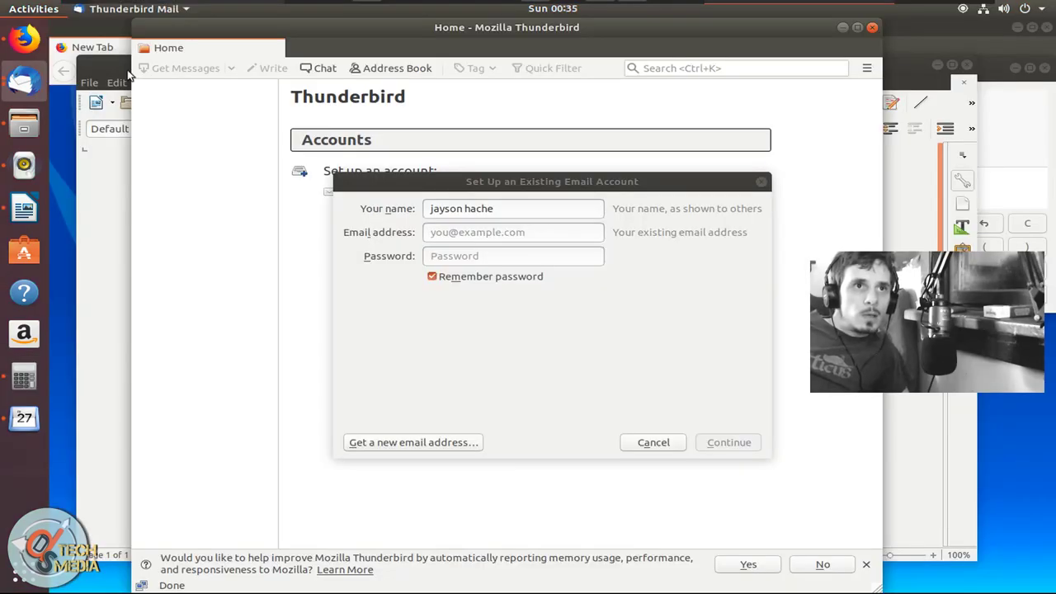
# - In the overview, send Writer to the second workspace and Calculator to its own workspace
pyautogui.press('super')
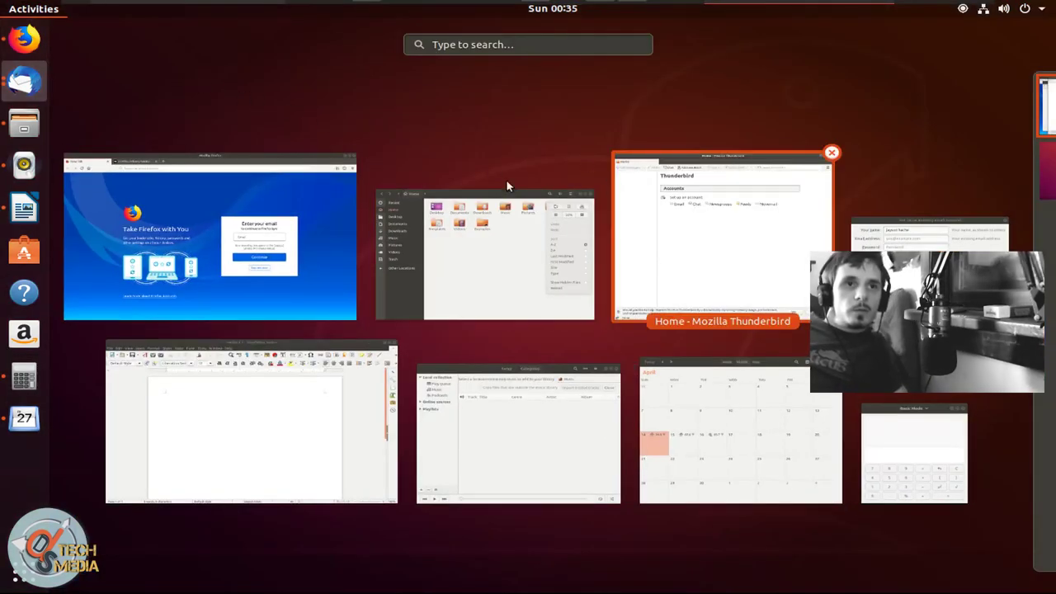
pyautogui.moveTo(322, 369); pyautogui.dragTo(995, 180)
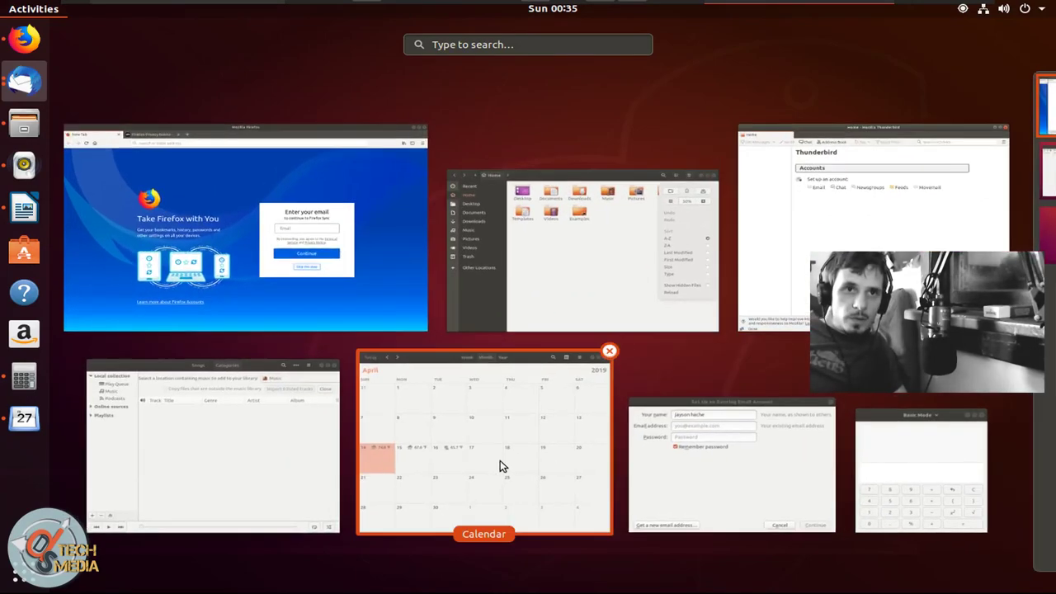
pyautogui.moveTo(500, 464); pyautogui.dragTo(602, 394)
pyautogui.moveTo(737, 476); pyautogui.dragTo(990, 224)
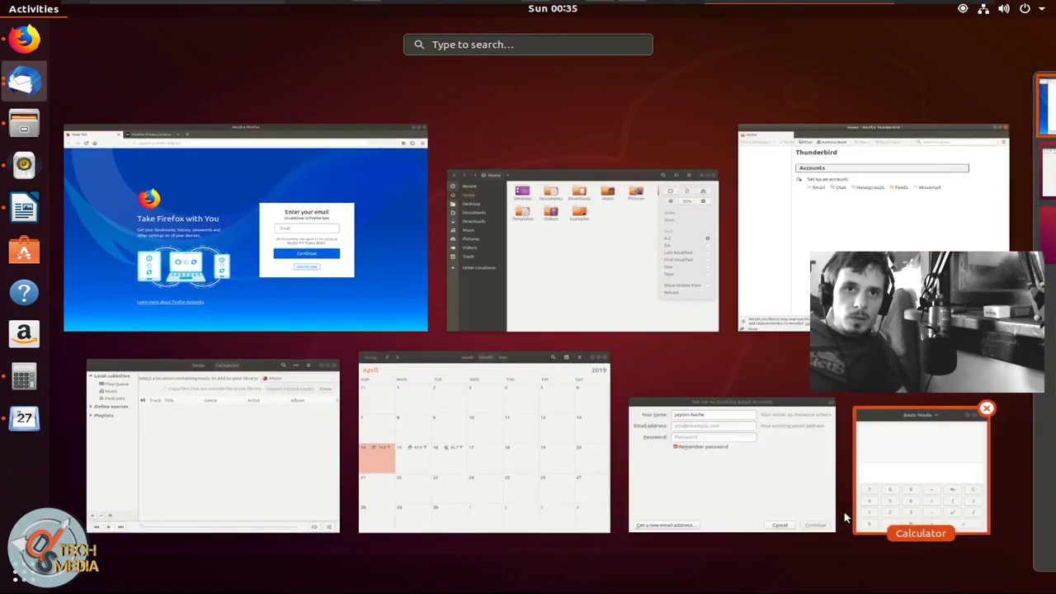
pyautogui.moveTo(848, 513); pyautogui.dragTo(985, 223)
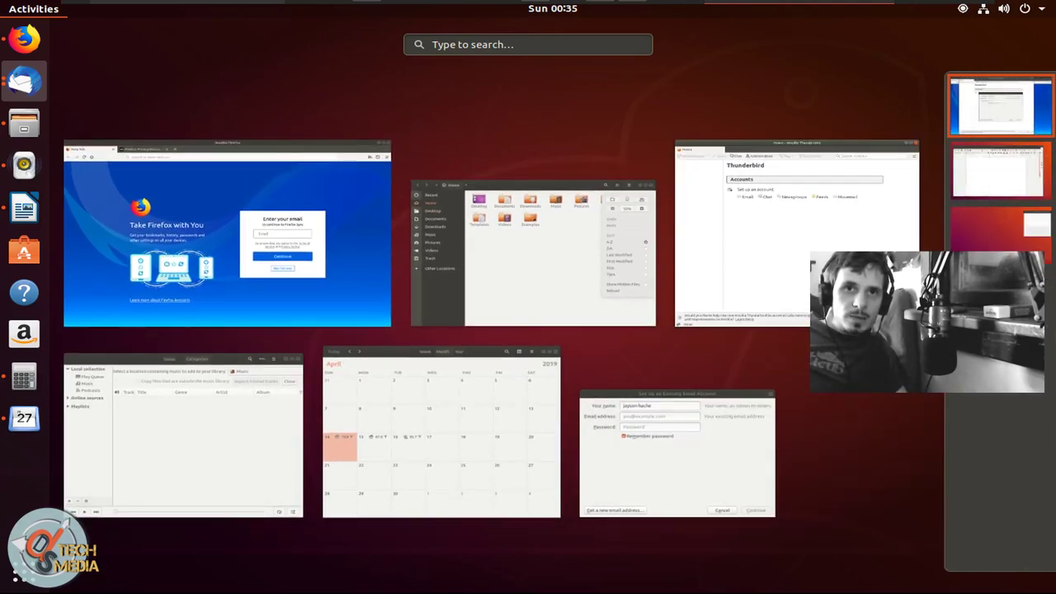
# - Scroll through the workspaces, then switch to the empty workspace below
pyautogui.scroll(-2, 661, 372)
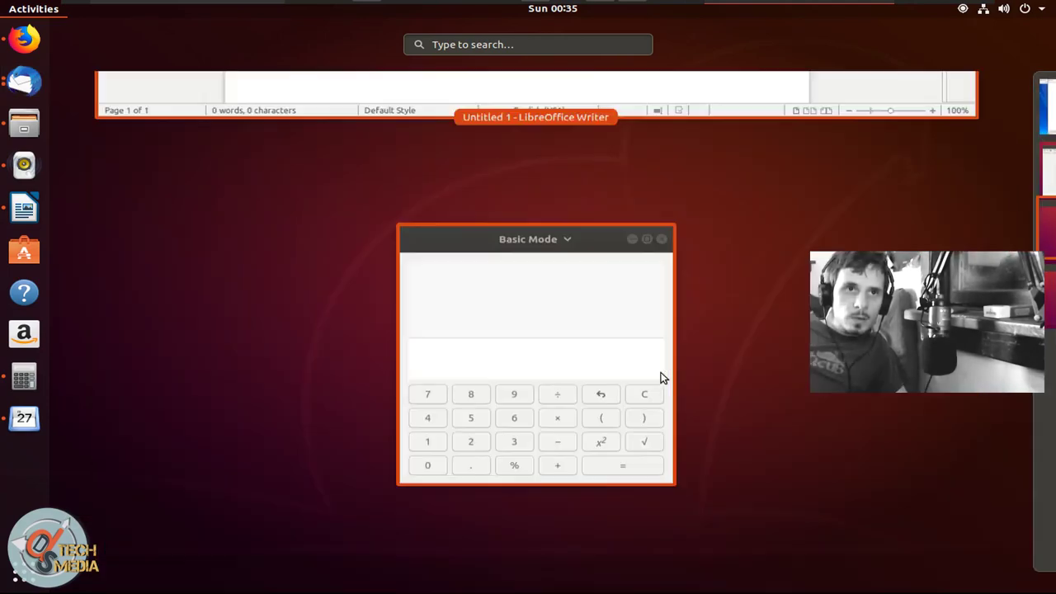
pyautogui.scroll(2, 798, 381)
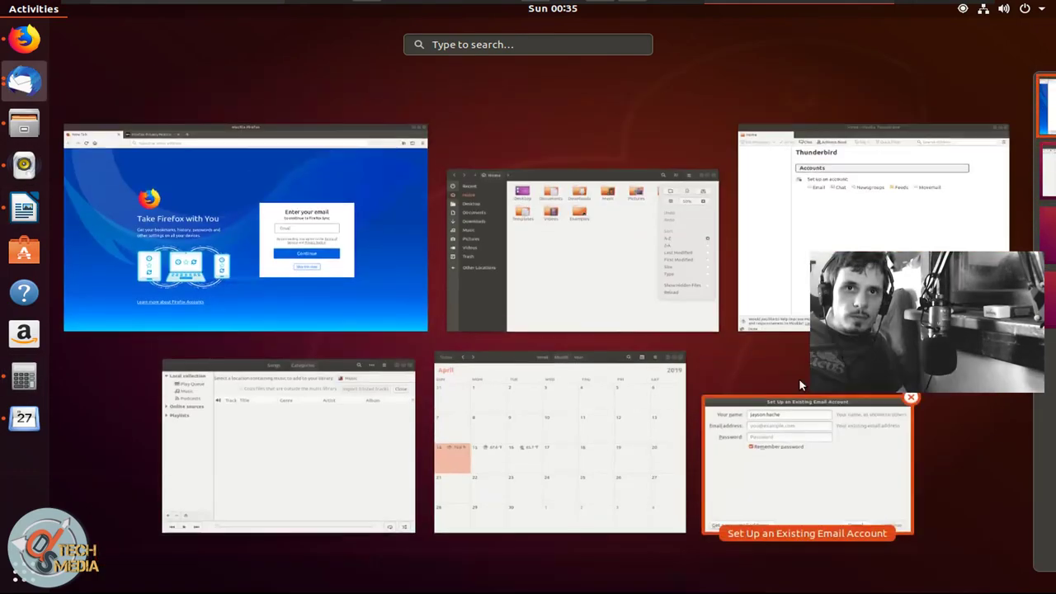
pyautogui.scroll(-3, 798, 381)
pyautogui.scroll(2, 798, 381)
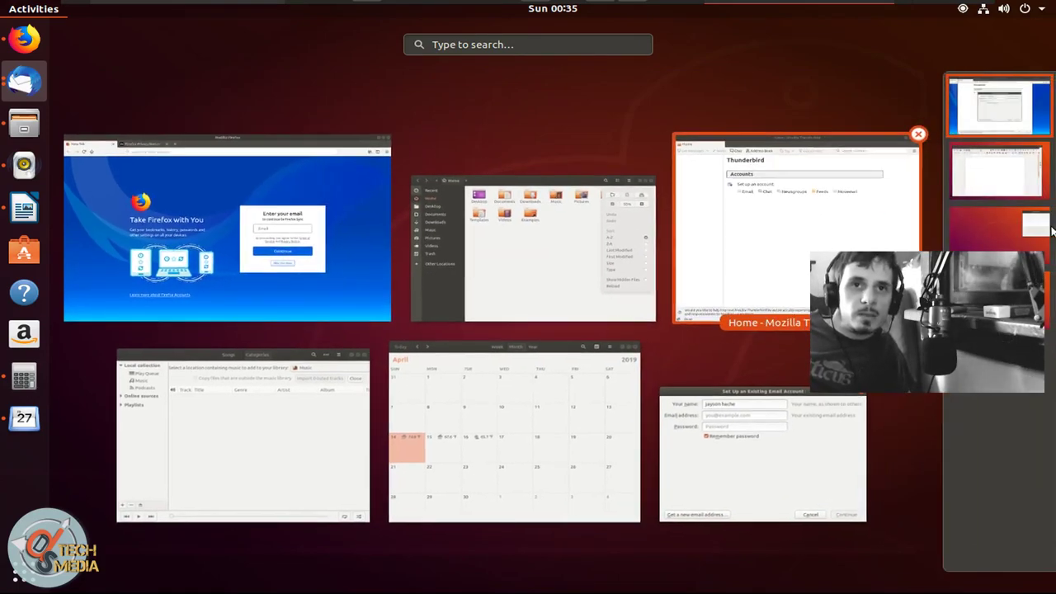
pyautogui.click(1046, 235)
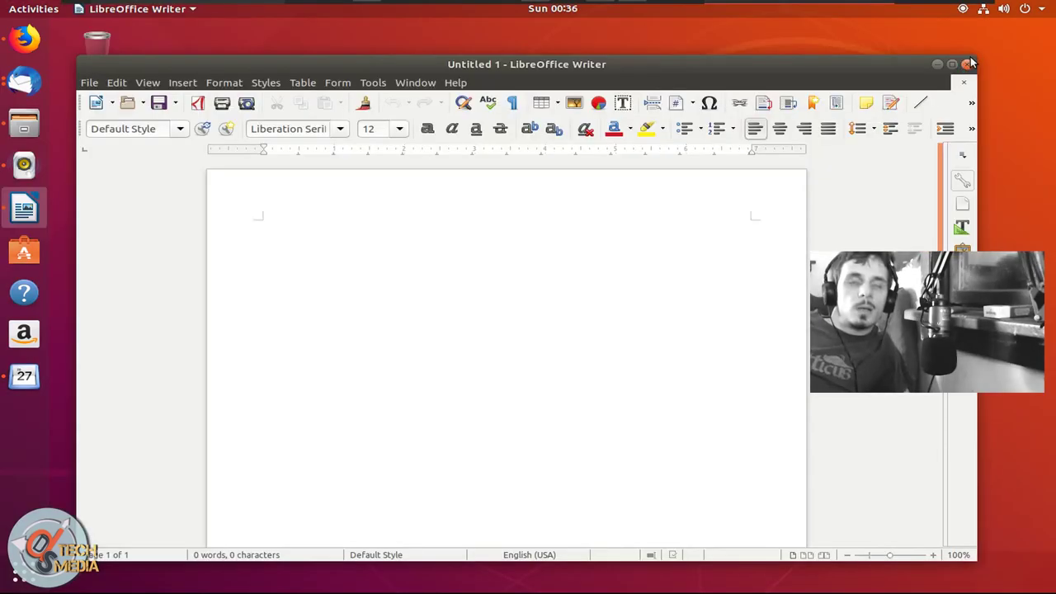
pyautogui.hotkey('ctrl', 'alt', 'Down')
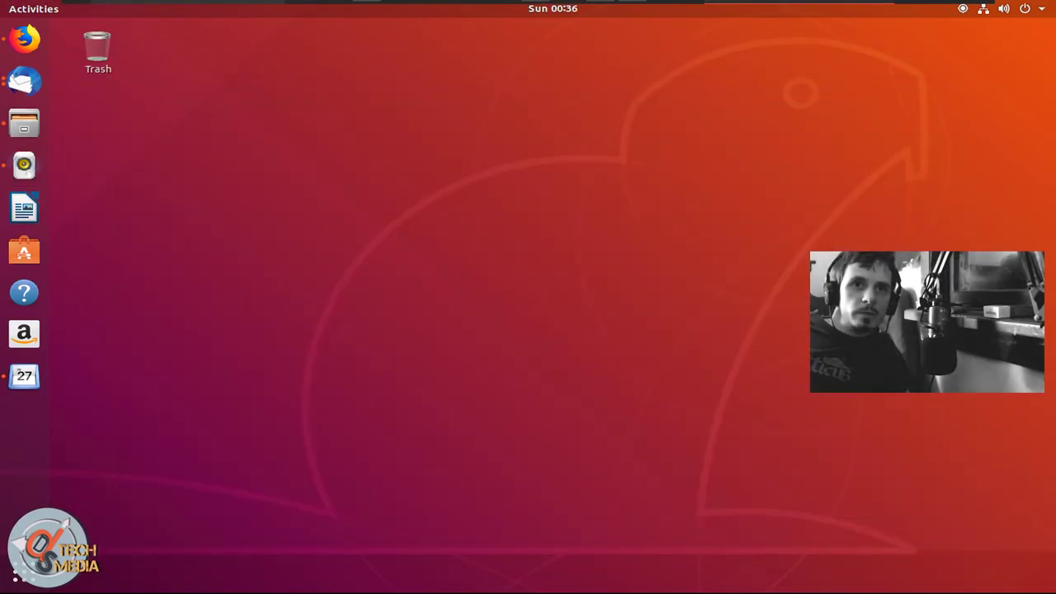
pyautogui.press('super')
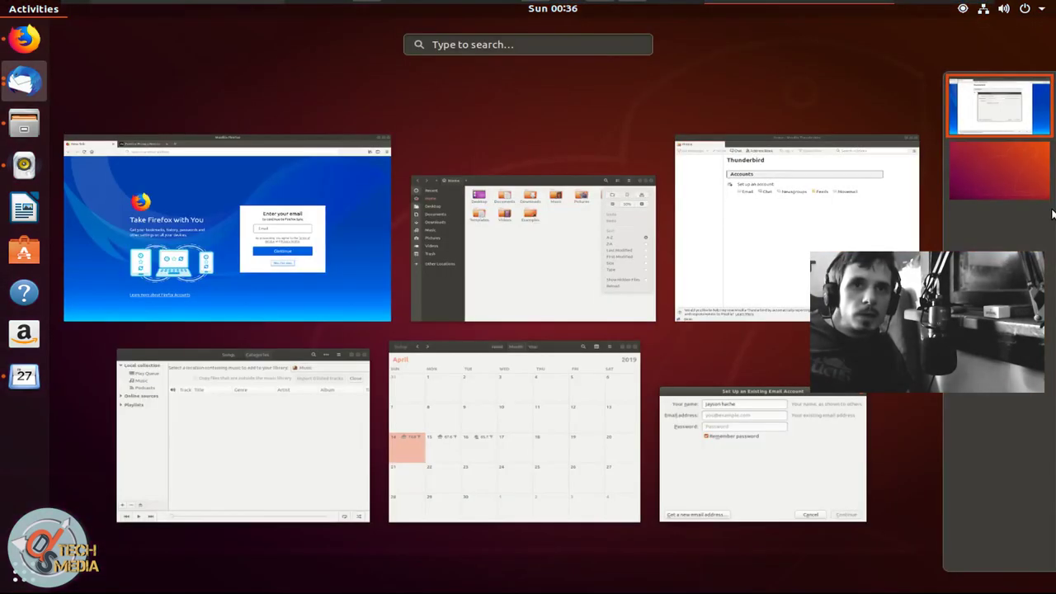
pyautogui.click(444, 168)
# - Search the overview for 'd' and launch the To Do app
pyautogui.press('super')
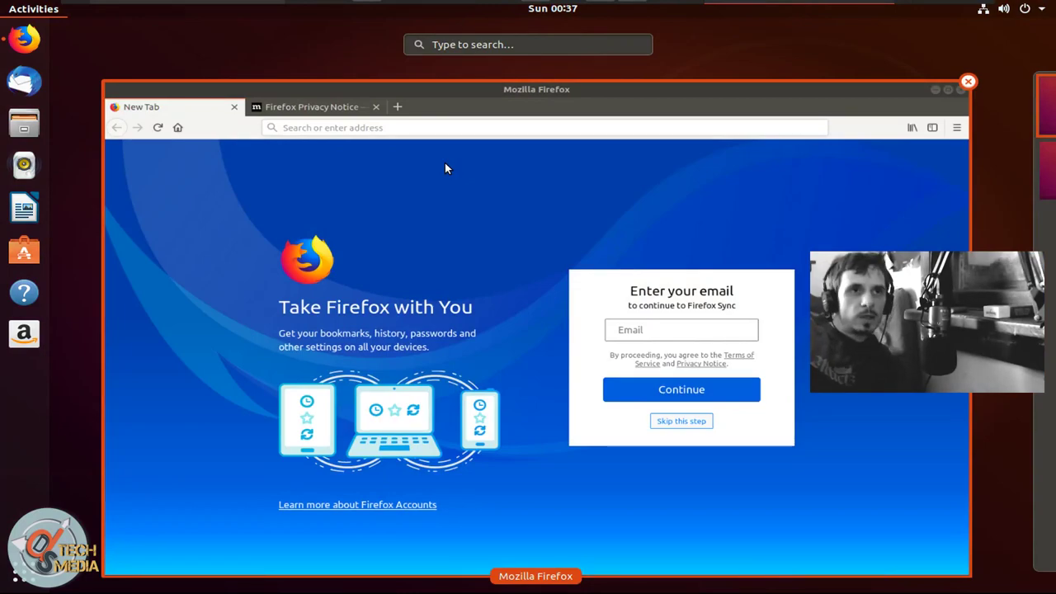
pyautogui.write('dl')
pyautogui.press('BackSpace')
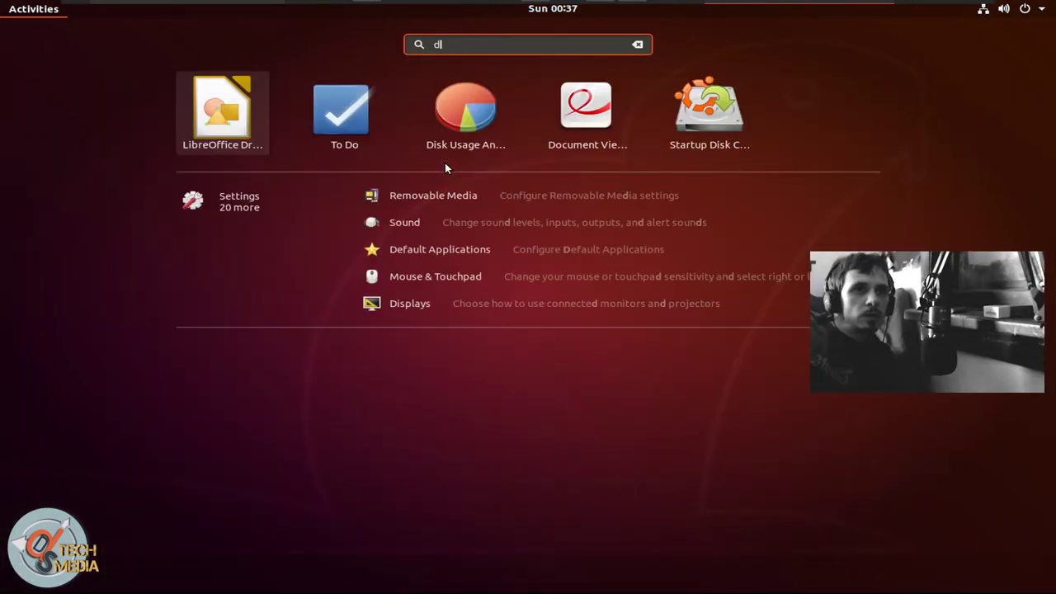
pyautogui.press('Right')
pyautogui.press('Return')
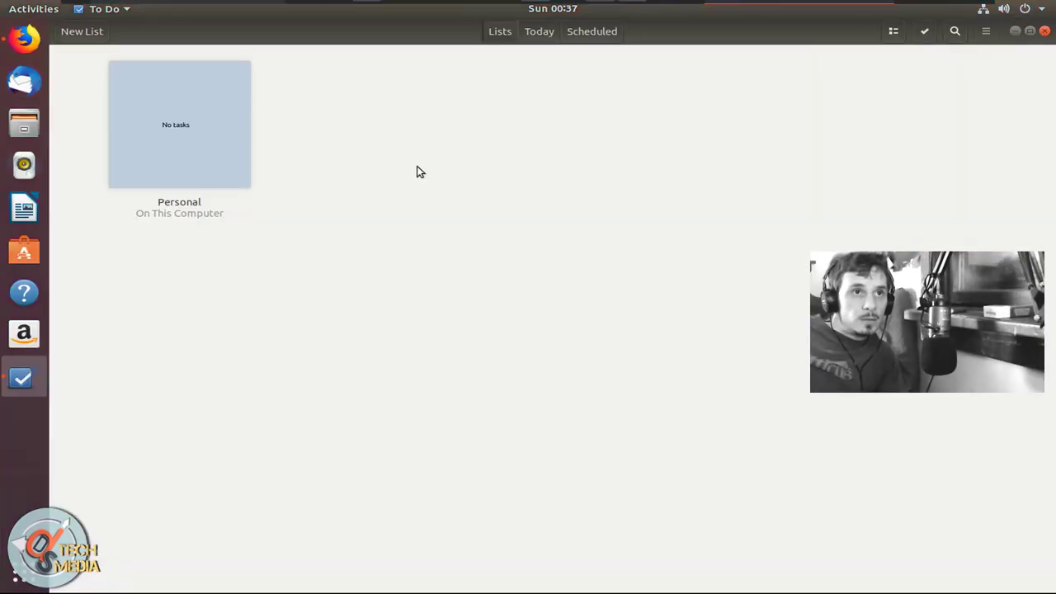
# - Add a 'new todo' task to the Personal list and expand its details
pyautogui.click(176, 99)
pyautogui.write('new todo')
pyautogui.press('Return')
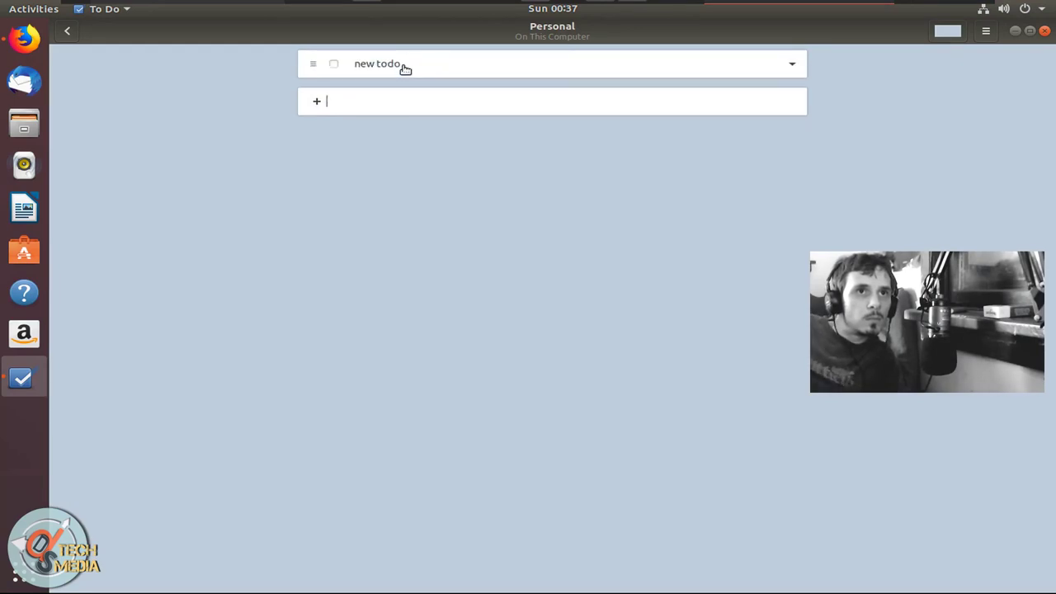
pyautogui.click(418, 71)
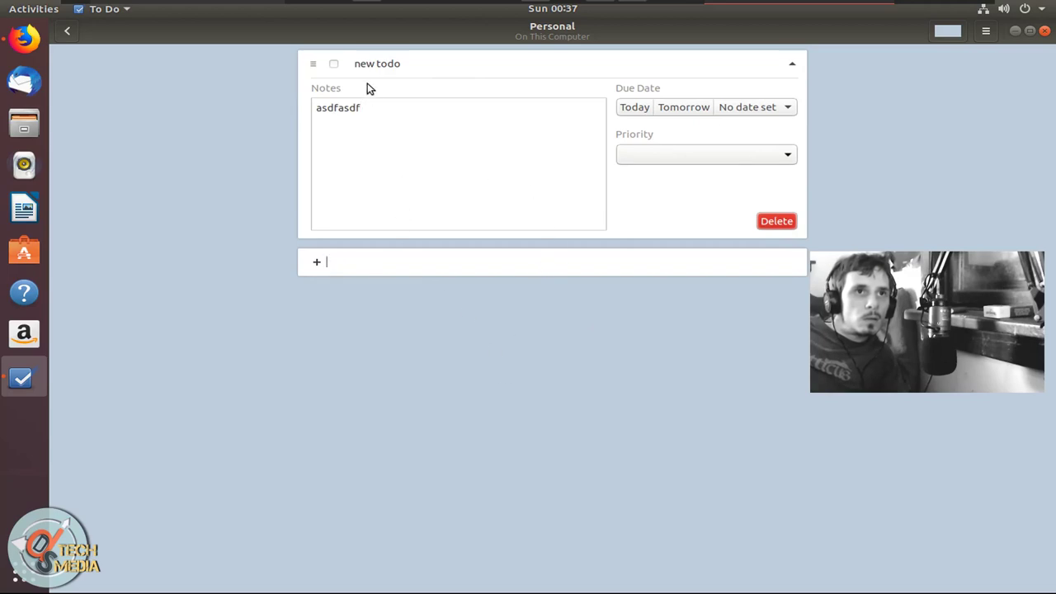
# - Mark 'new todo' done, delete its note under Done, mark it not done, and quit To Do
pyautogui.click(333, 63)
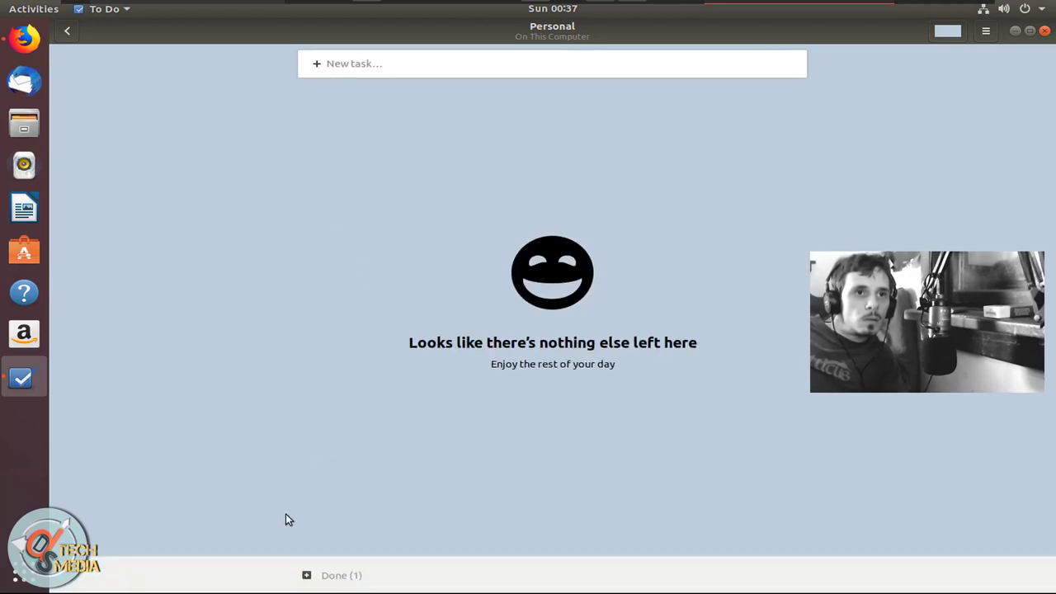
pyautogui.click(313, 576)
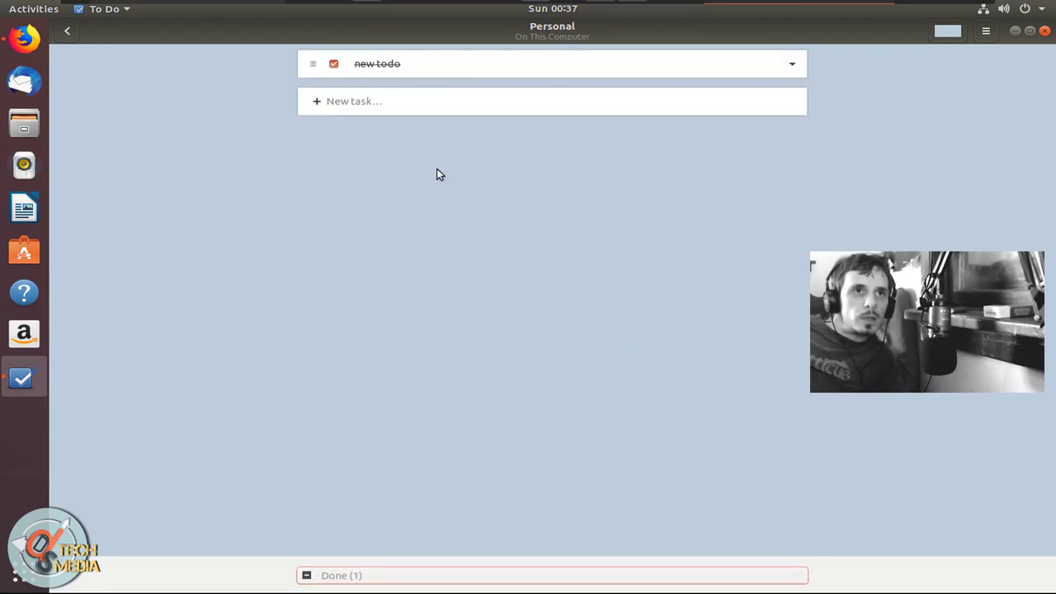
pyautogui.click(379, 66)
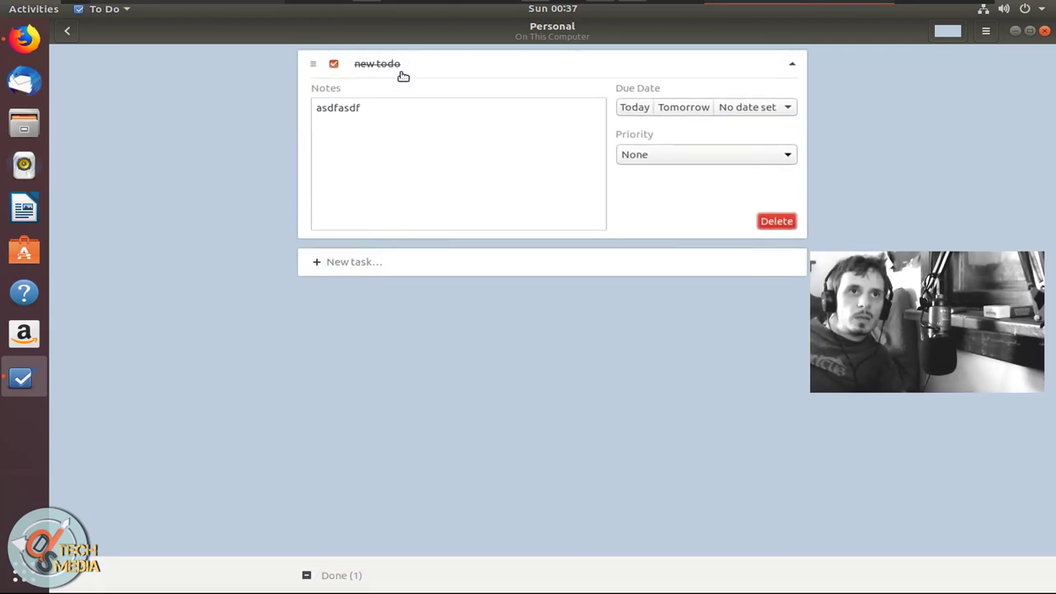
pyautogui.doubleClick(373, 129)
pyautogui.press('BackSpace')
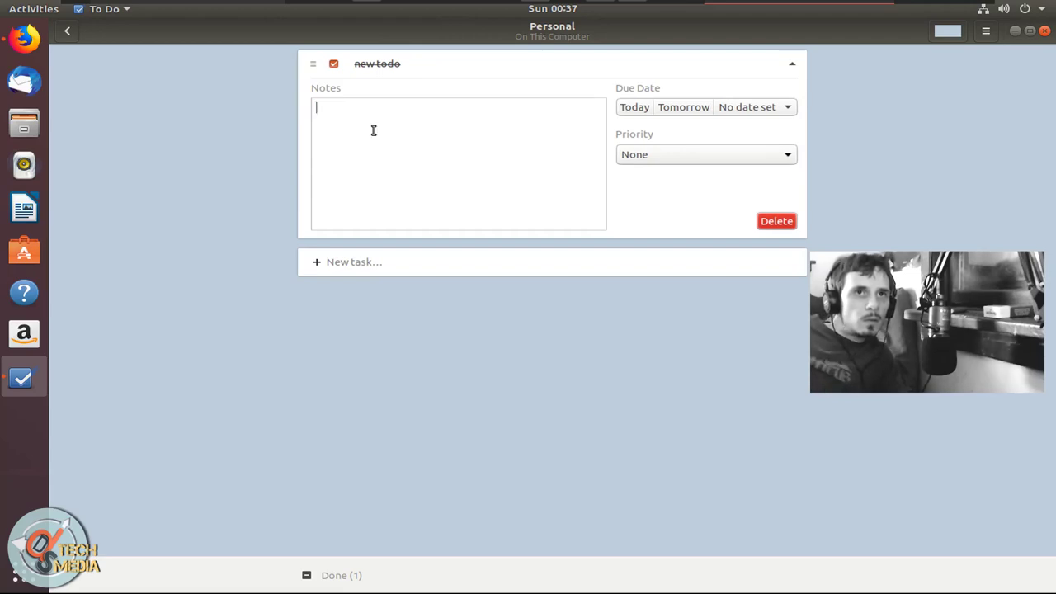
pyautogui.click(333, 64)
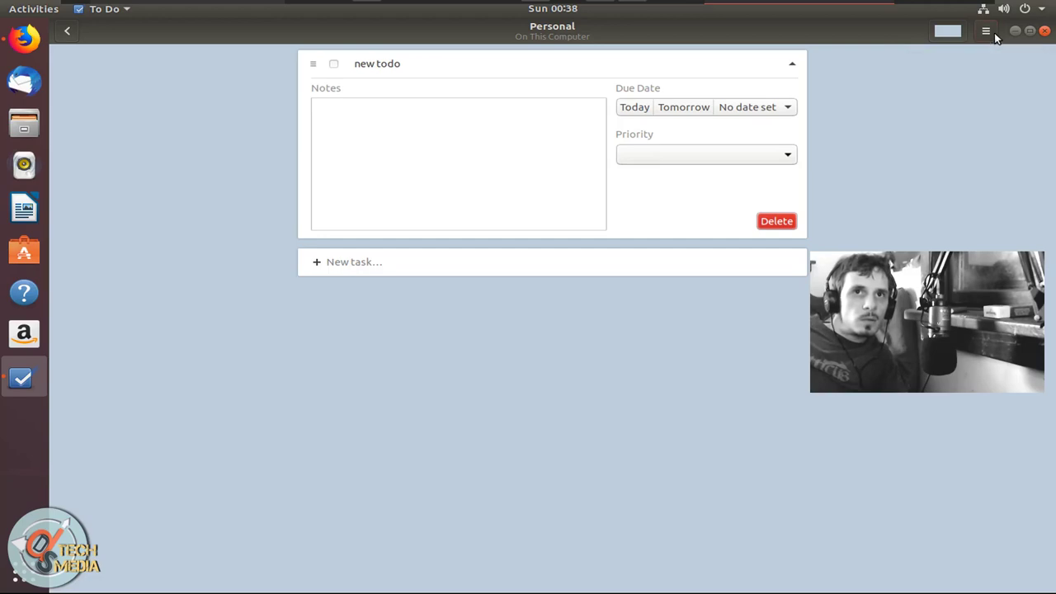
pyautogui.hotkey('ctrl', 'q')
# - Launch LibreOffice Writer from the app grid, close it, and reopen all applications with Super+A
pyautogui.click(17, 574)
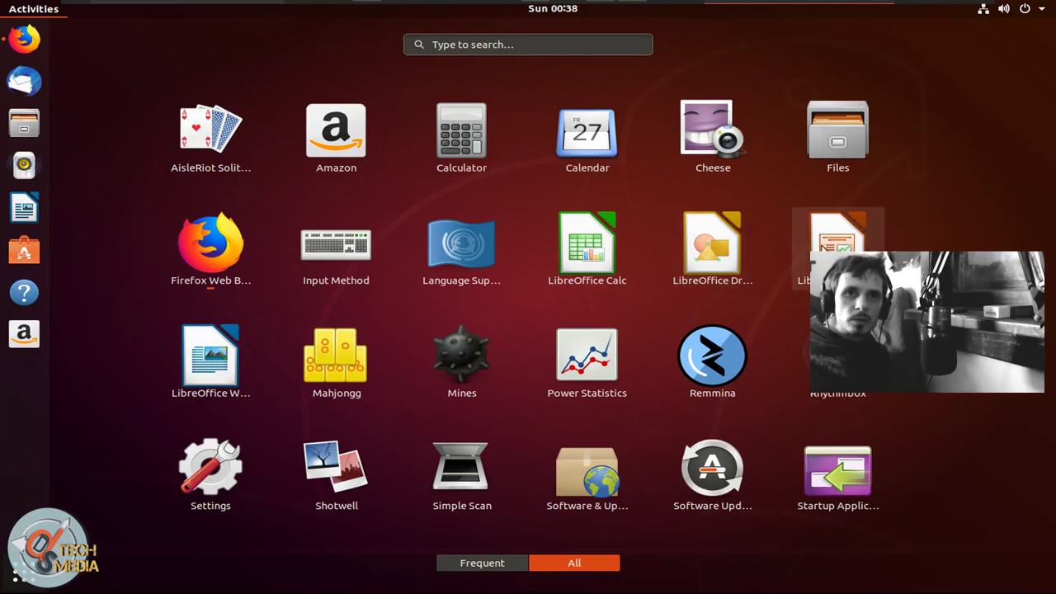
pyautogui.click(217, 356)
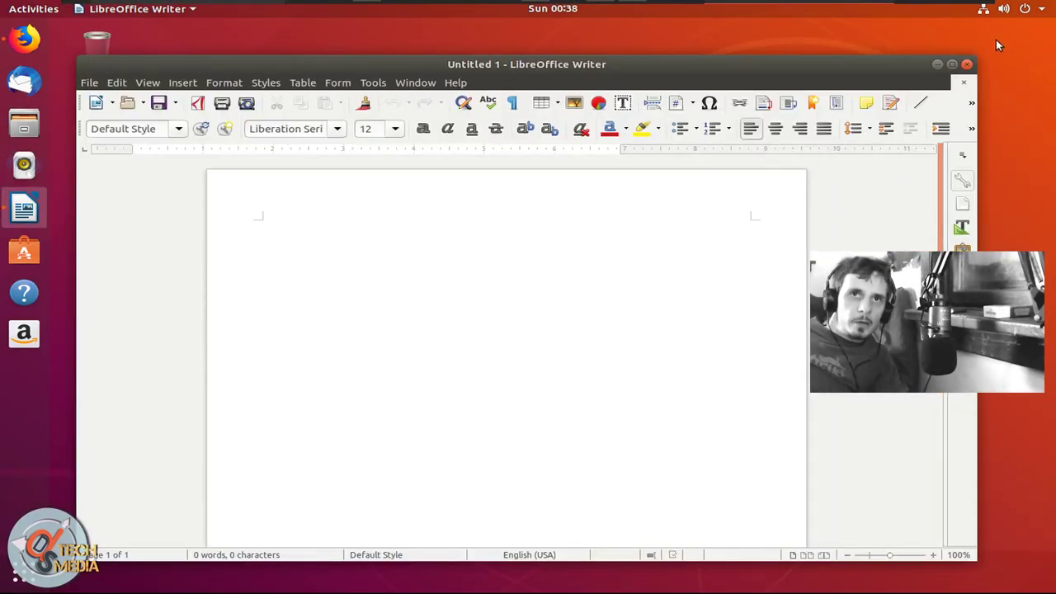
pyautogui.click(967, 64)
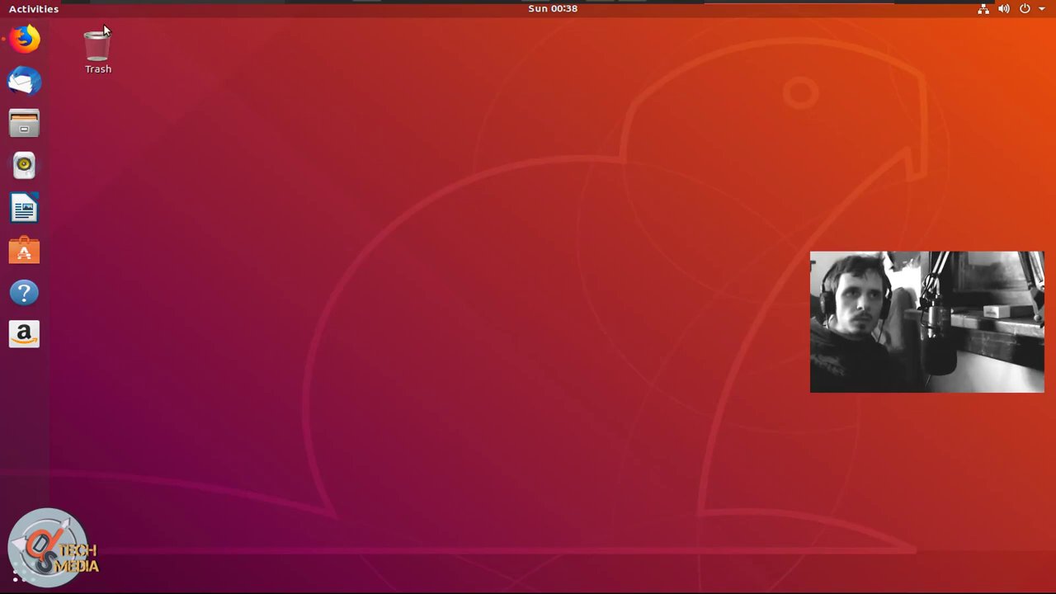
pyautogui.press('super')
pyautogui.press('super+a')
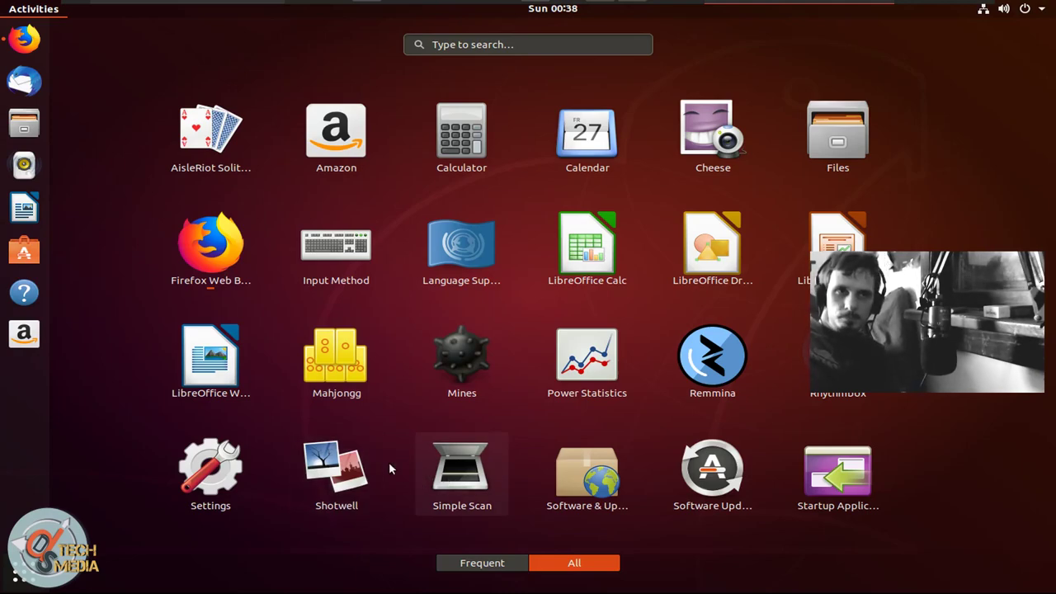
# - Launch Shotwell, dismiss its welcome message, and return to the all-applications grid
pyautogui.click(321, 471)
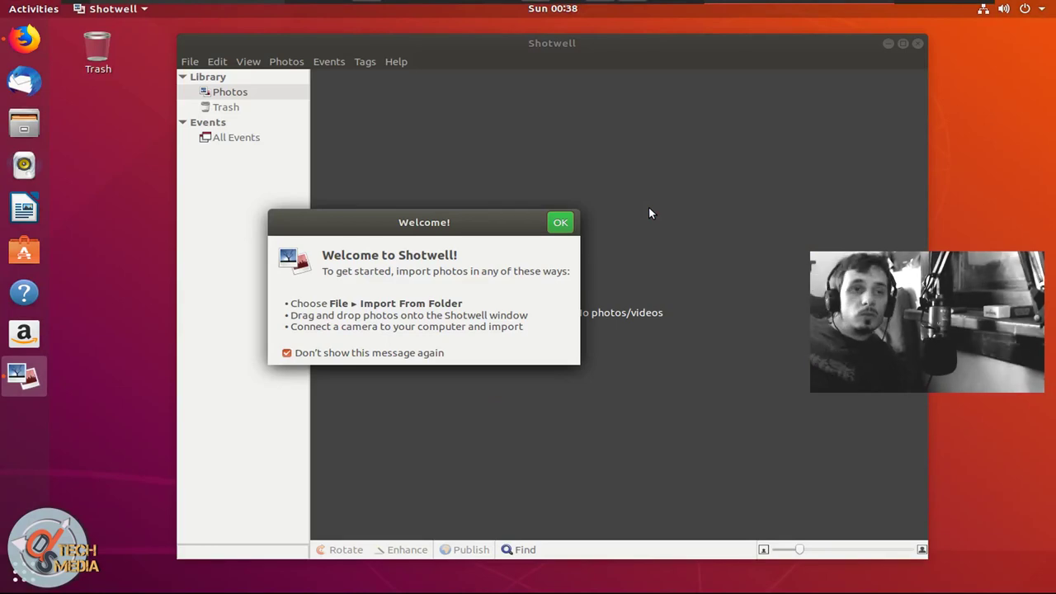
pyautogui.click(559, 216)
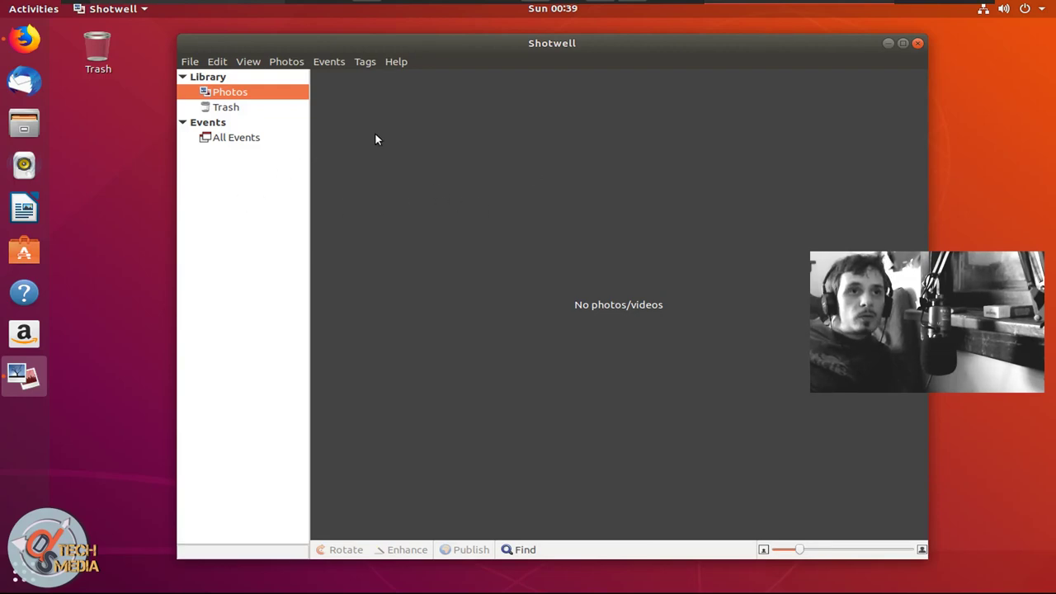
pyautogui.press('super')
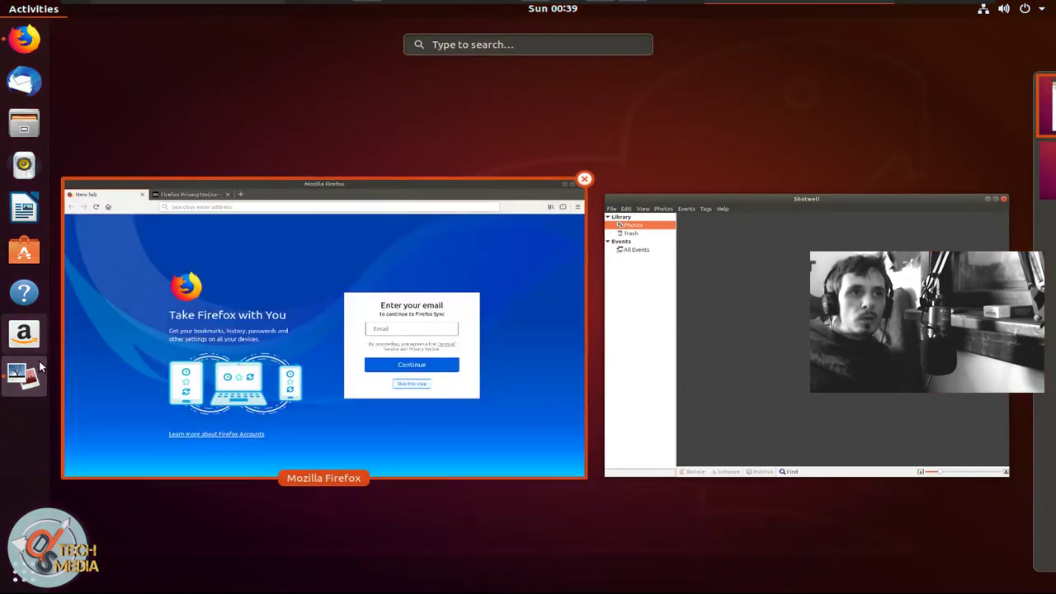
pyautogui.click(20, 579)
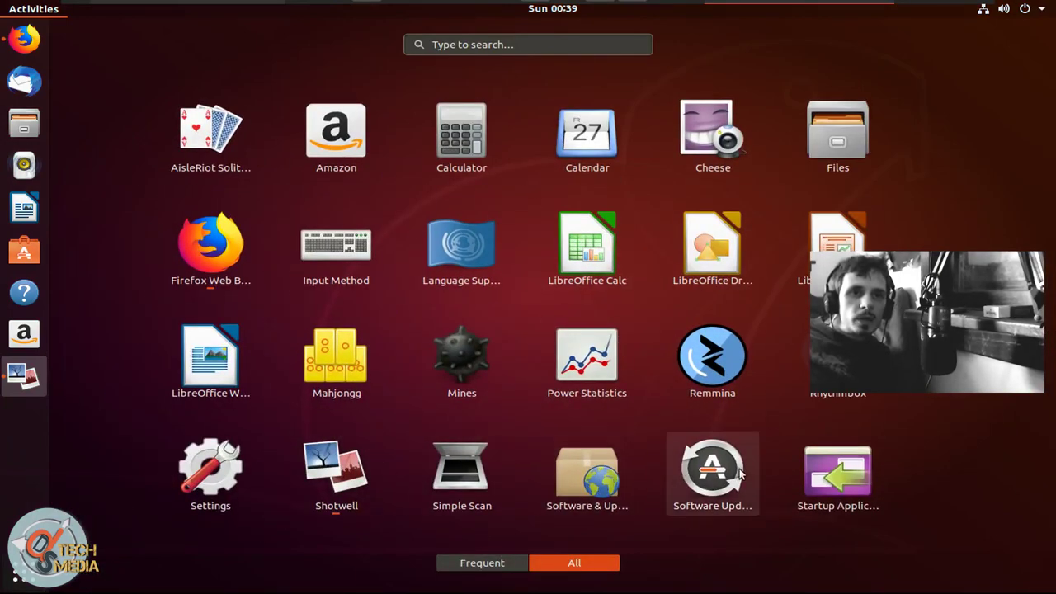
# - Page to the second app page, peek into the Utilities folder, then reopen the grid there
pyautogui.scroll(-1, 813, 420)
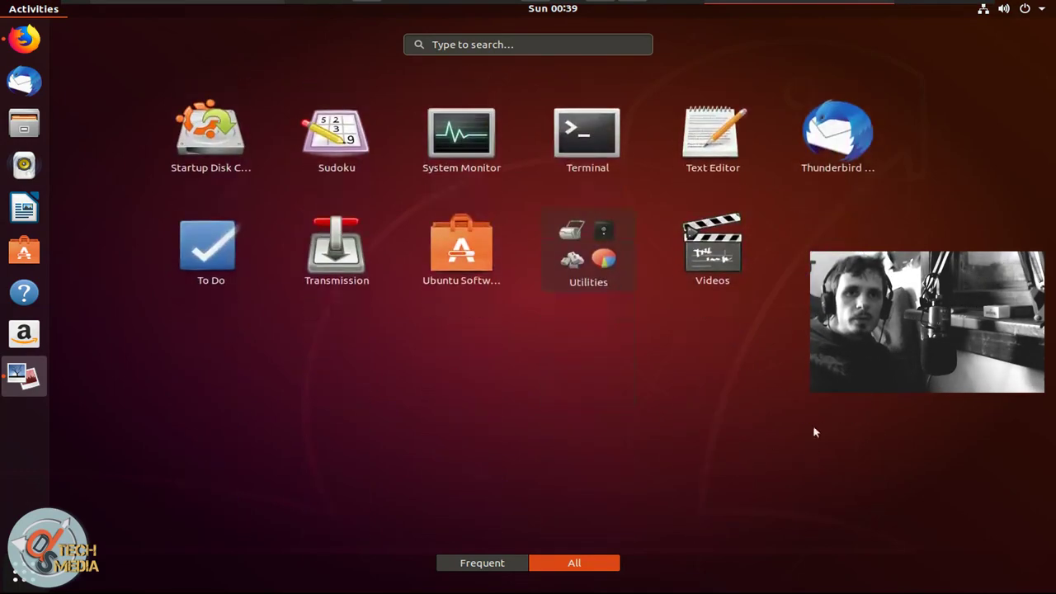
pyautogui.scroll(1, 815, 406)
pyautogui.scroll(-1, 815, 406)
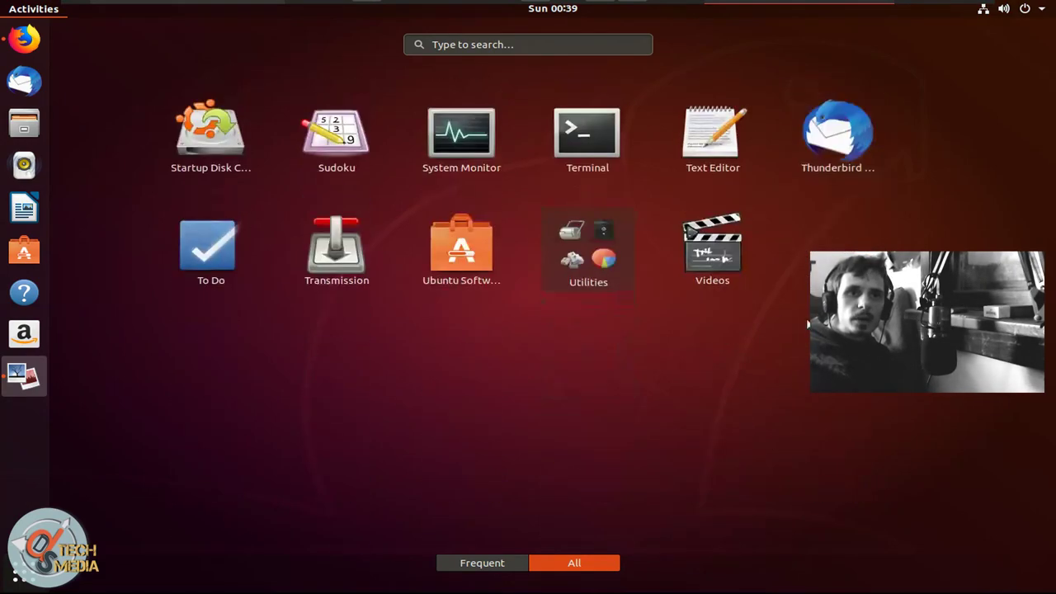
pyautogui.click(556, 265)
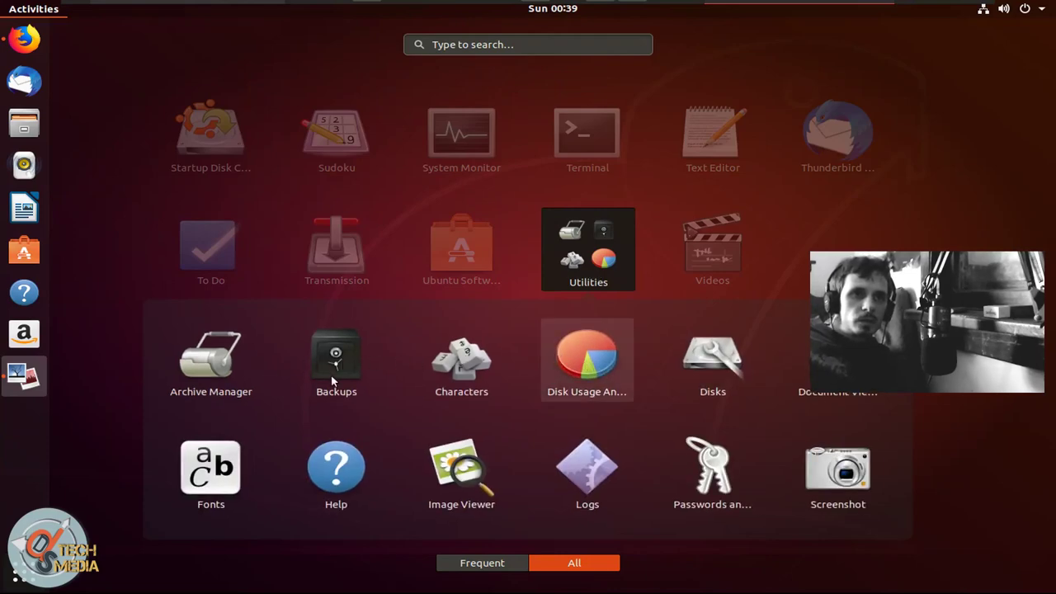
pyautogui.click(385, 378)
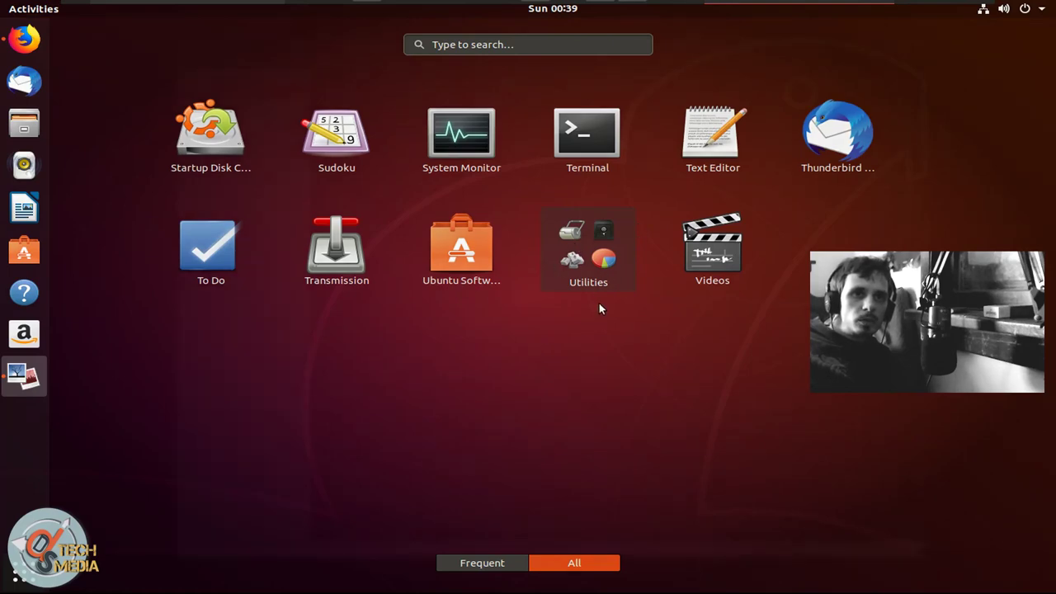
pyautogui.click(257, 390)
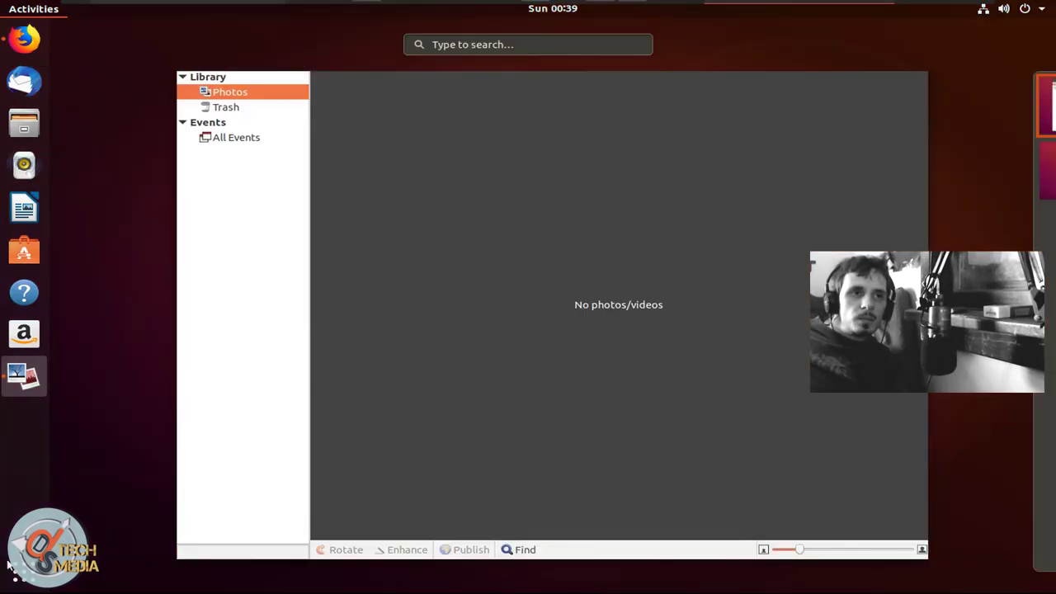
pyautogui.press('super+a')
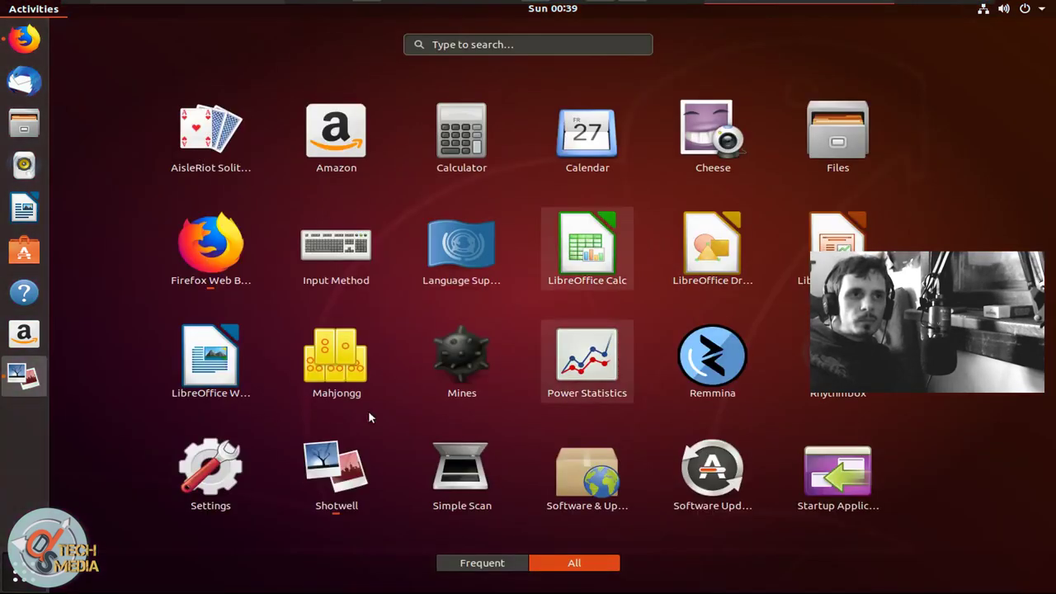
pyautogui.scroll(-1, 445, 379)
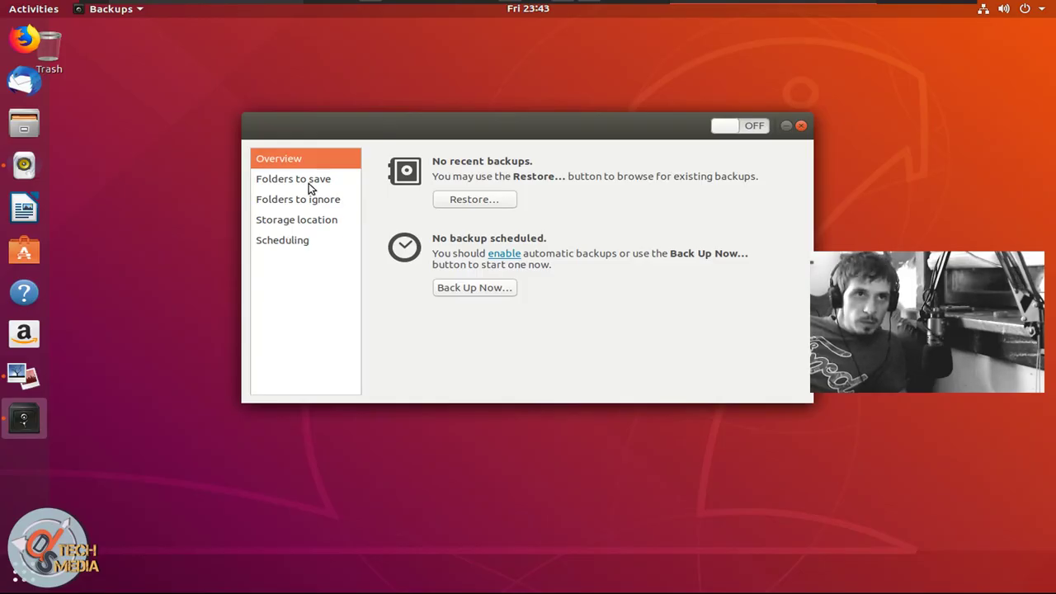
# - Review Déjà Dup's Folders to save, Folders to ignore, Storage location and Scheduling pages, then drag the window lower
pyautogui.click(304, 185)
pyautogui.click(308, 203)
pyautogui.click(324, 221)
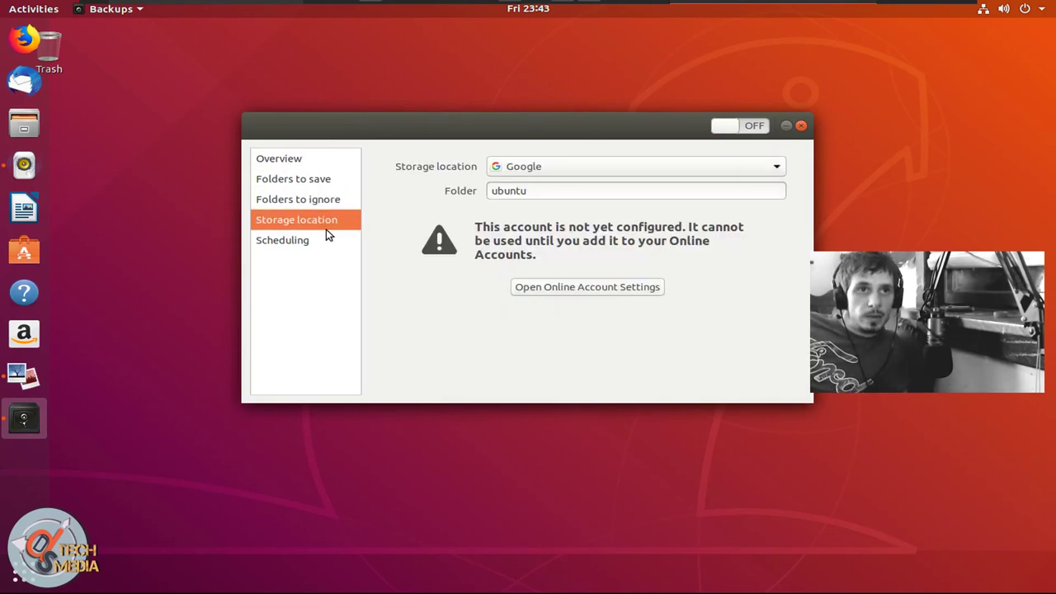
pyautogui.click(329, 239)
pyautogui.click(320, 160)
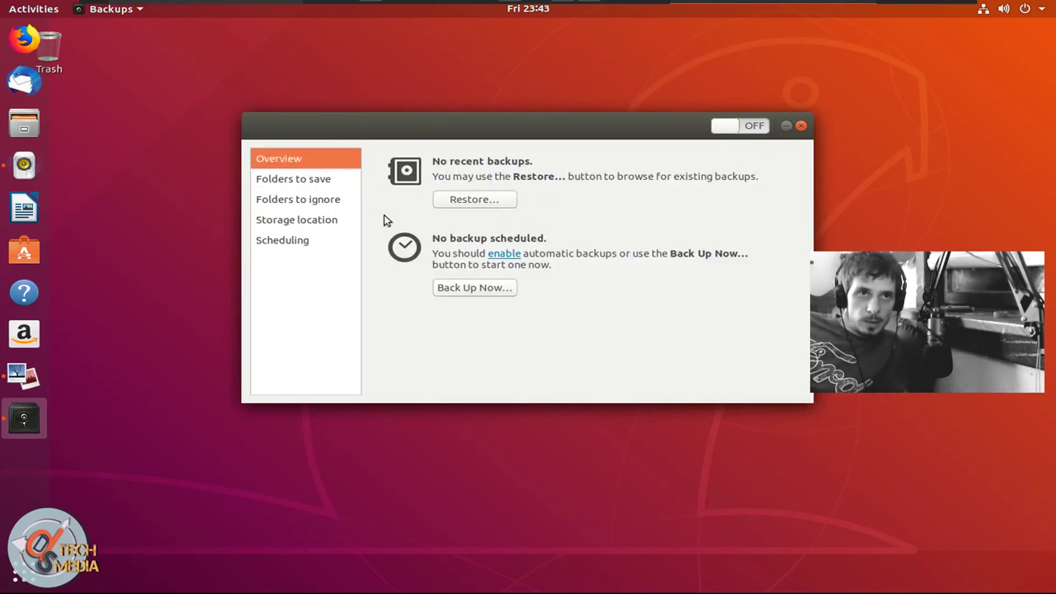
pyautogui.click(324, 179)
pyautogui.click(305, 198)
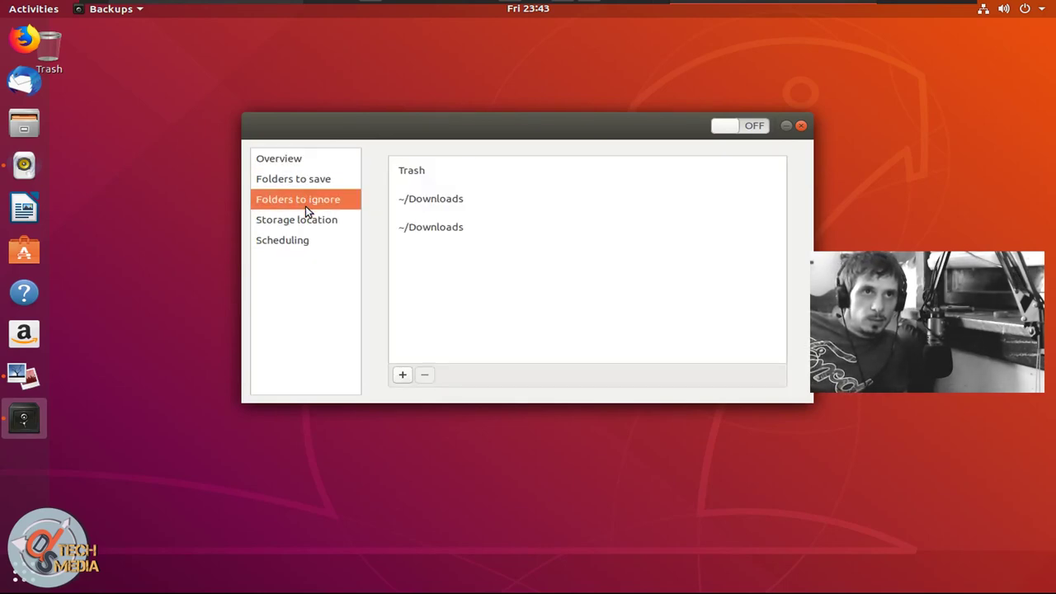
pyautogui.click(305, 220)
pyautogui.click(307, 239)
pyautogui.click(328, 161)
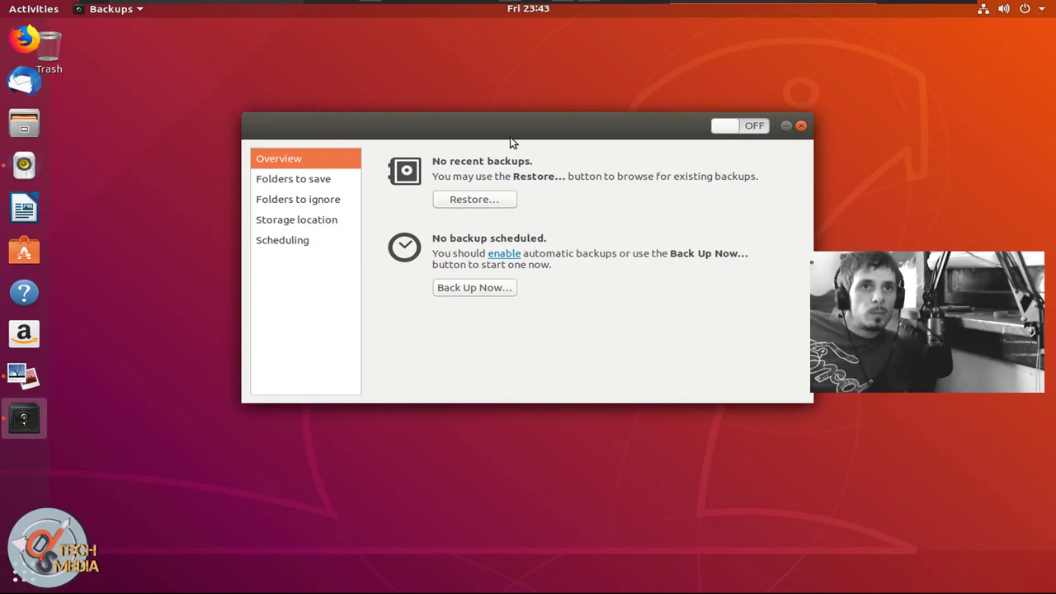
pyautogui.moveTo(509, 142); pyautogui.dragTo(498, 209)
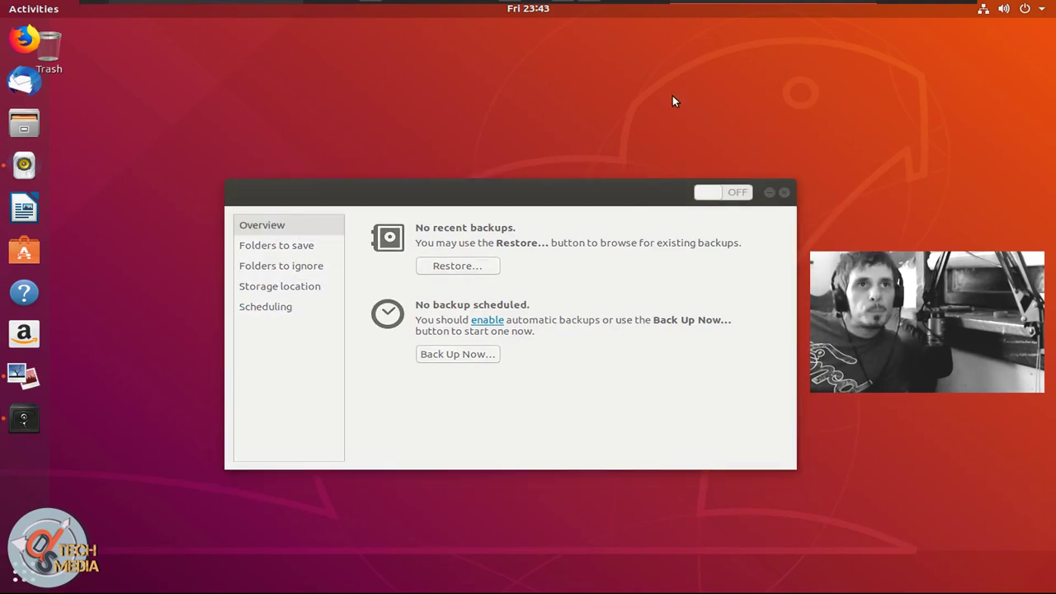
# - Look up the missing H.264 decoder for audiorendered.mp4 in Ubuntu Software
pyautogui.press('super')
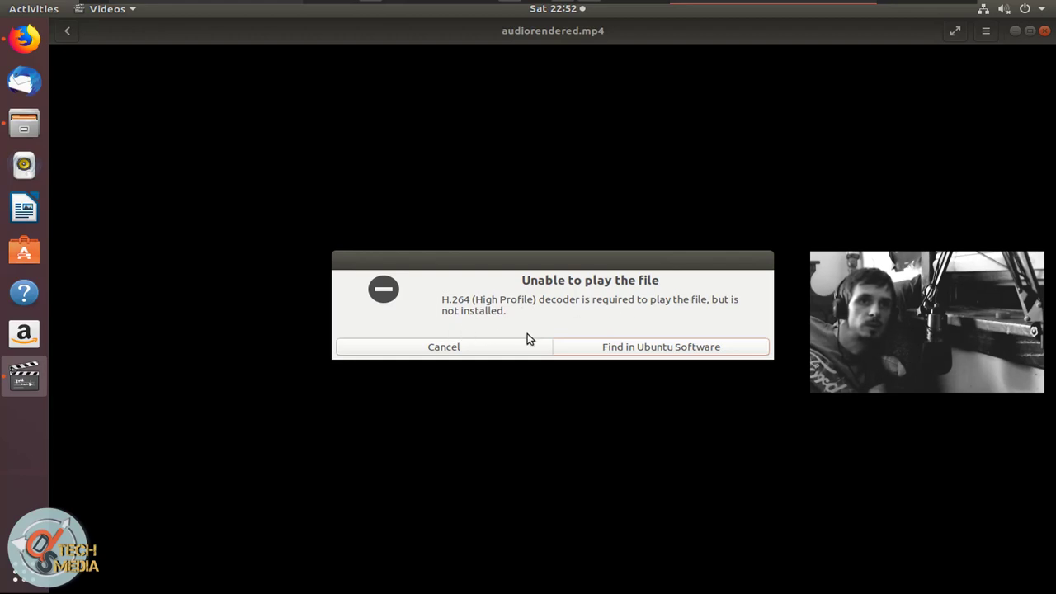
pyautogui.click(624, 348)
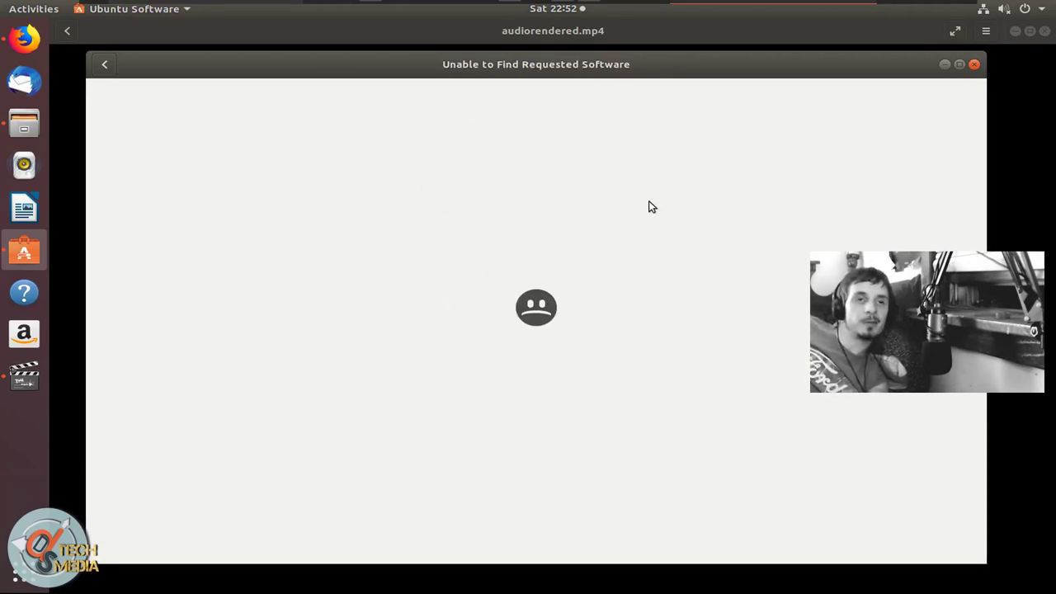
# - Search Ubuntu Software for gstreamer and install the GStreamer Multimedia Codecs package
pyautogui.hotkey('alt', 'Left')
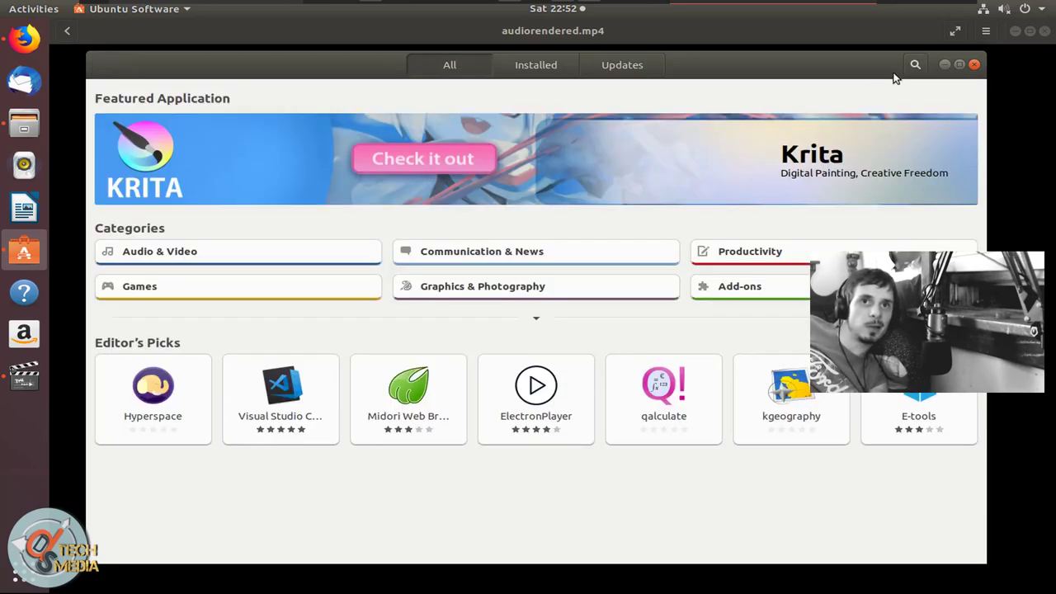
pyautogui.click(915, 65)
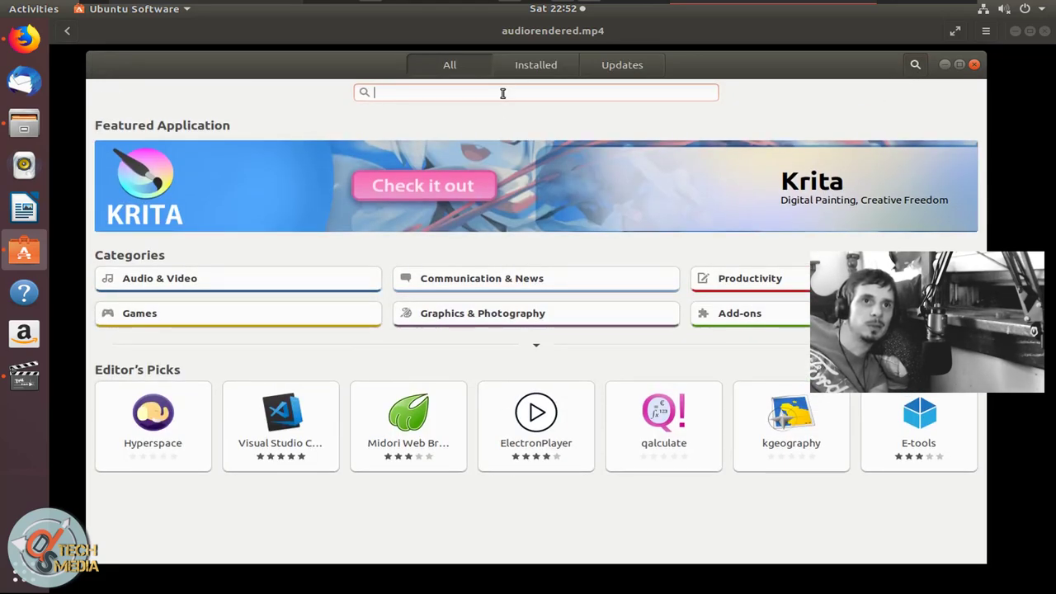
pyautogui.write('gstreamer')
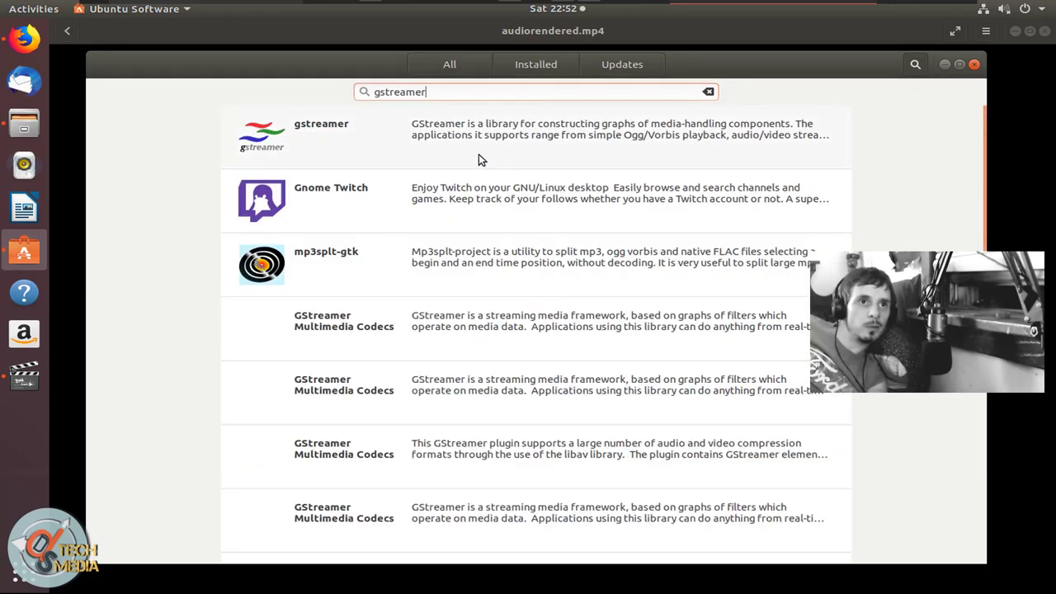
pyautogui.write(' h.2')
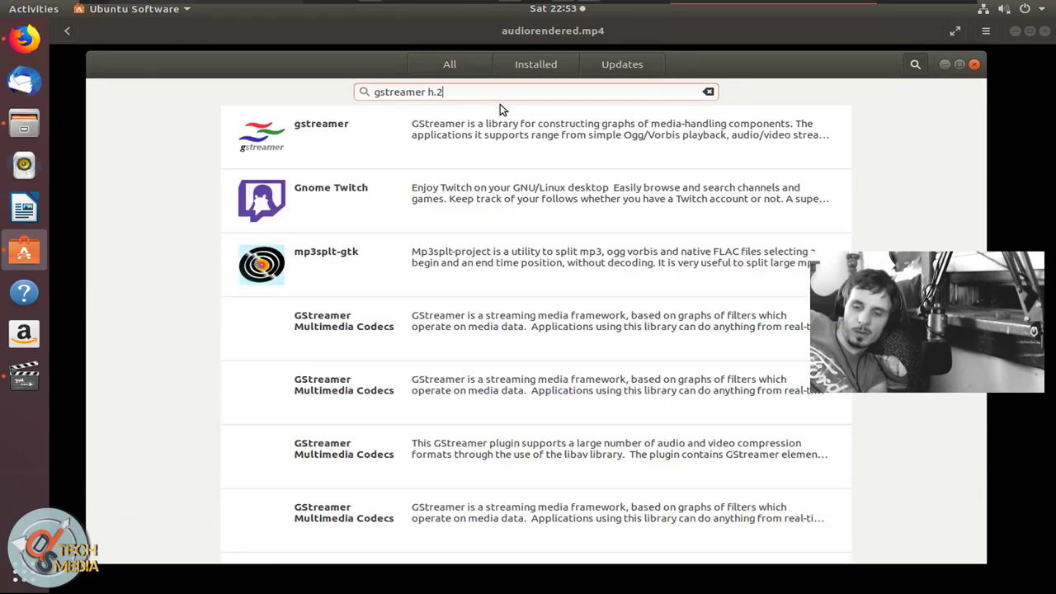
pyautogui.write('6')
pyautogui.press('BackSpace')
pyautogui.press('BackSpace')
pyautogui.press('BackSpace')
pyautogui.press('BackSpace')
pyautogui.press('BackSpace')
pyautogui.scroll(-3, 520, 198)
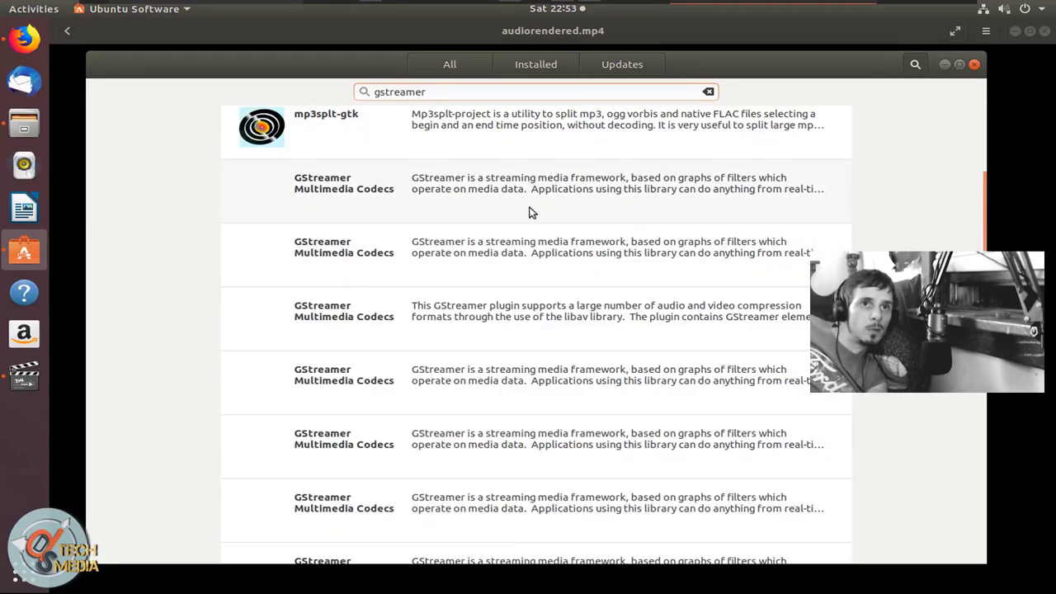
pyautogui.scroll(-1, 516, 358)
pyautogui.click(590, 455)
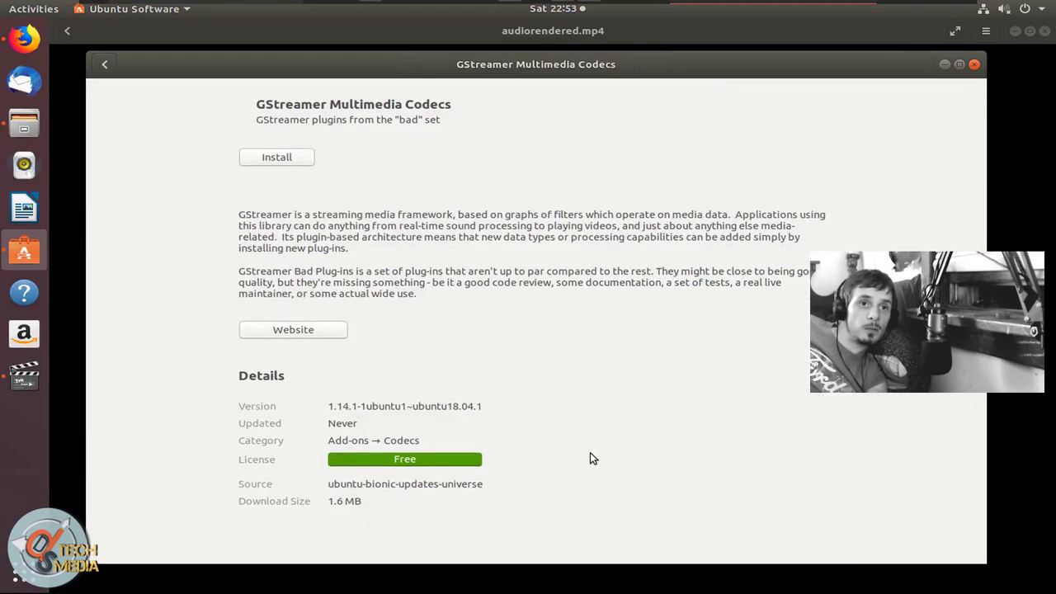
pyautogui.click(276, 157)
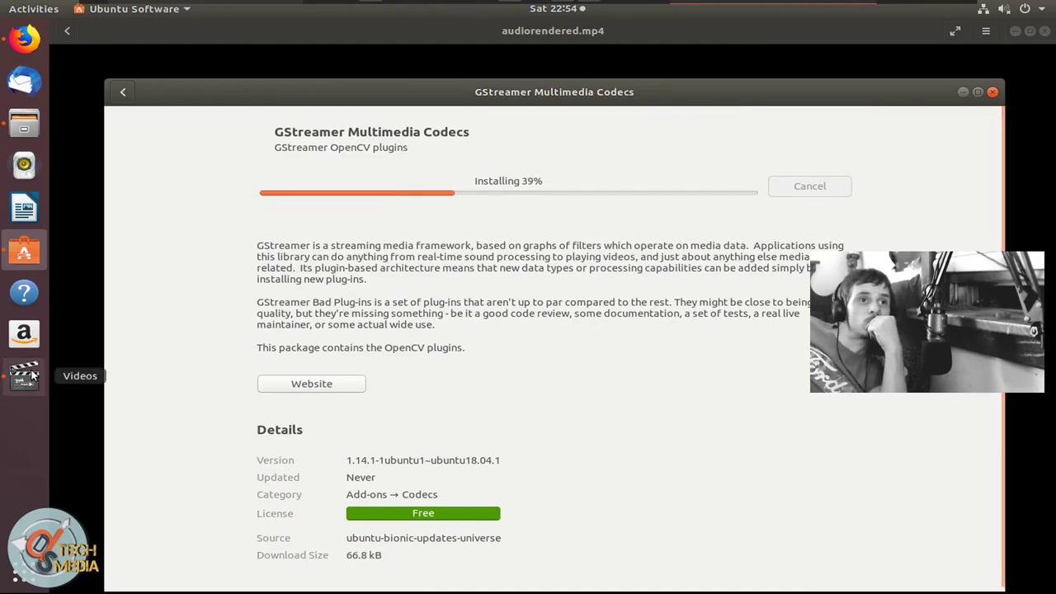
# - Quit the running Videos player from its dock icon and clear the Files selection
pyautogui.rightClick(24, 376)
pyautogui.click(90, 491)
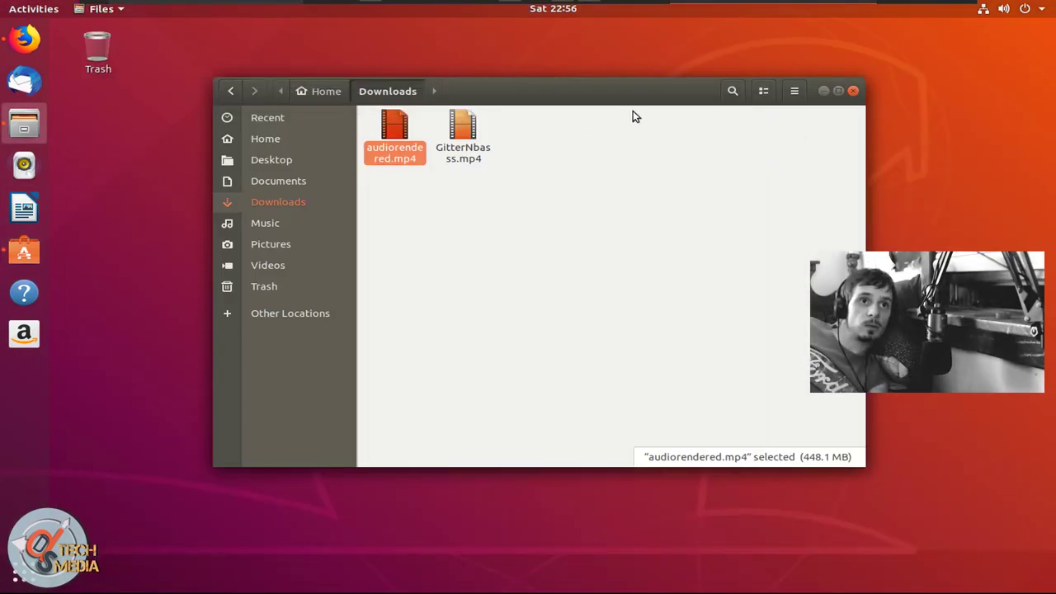
pyautogui.click(443, 209)
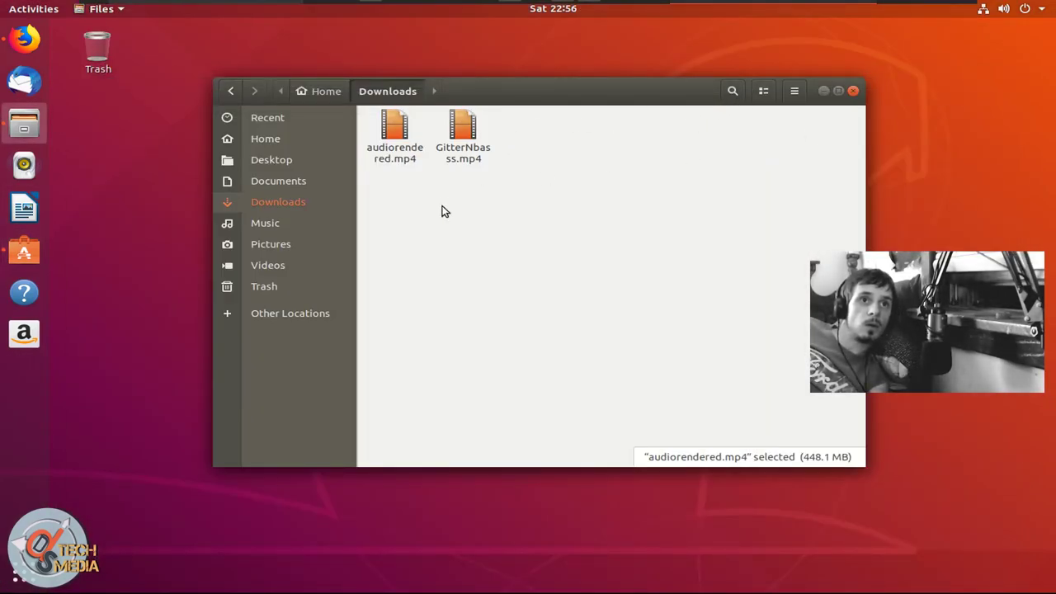
# - Open audiorendered.mp4 from Downloads with Videos and pause playback
pyautogui.click(393, 152)
pyautogui.rightClick(393, 155)
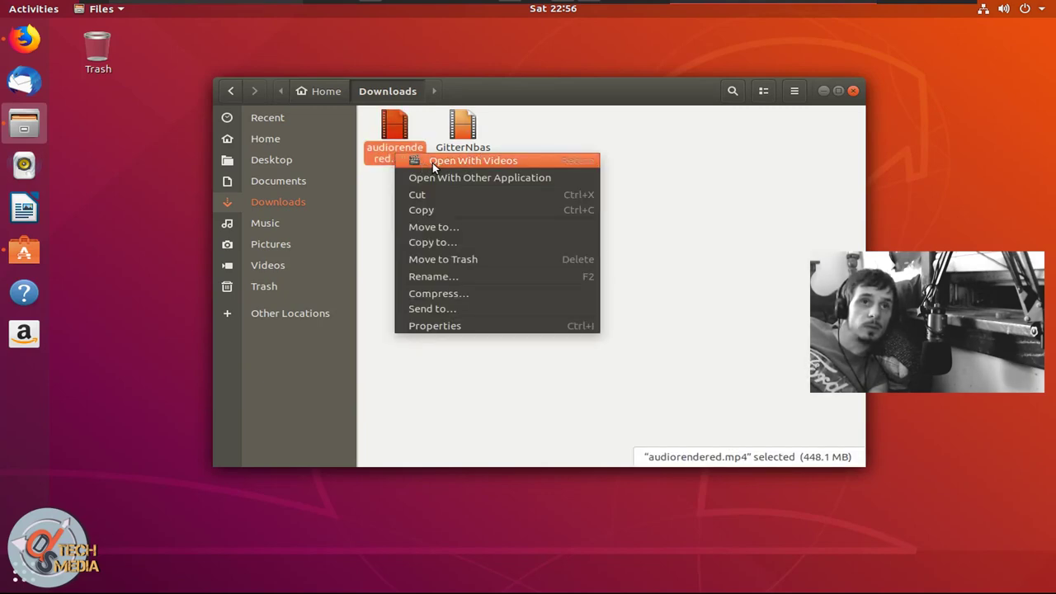
pyautogui.click(432, 161)
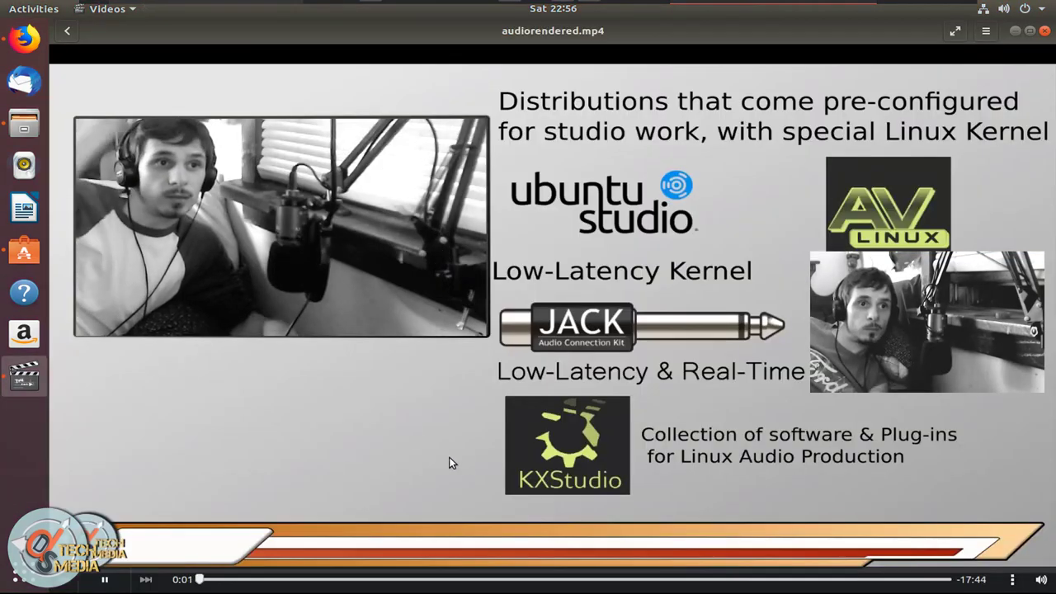
pyautogui.press('space')
# - Seek audiorendered.mp4 to about 12:03 and drag the volume slider down
pyautogui.click(713, 580)
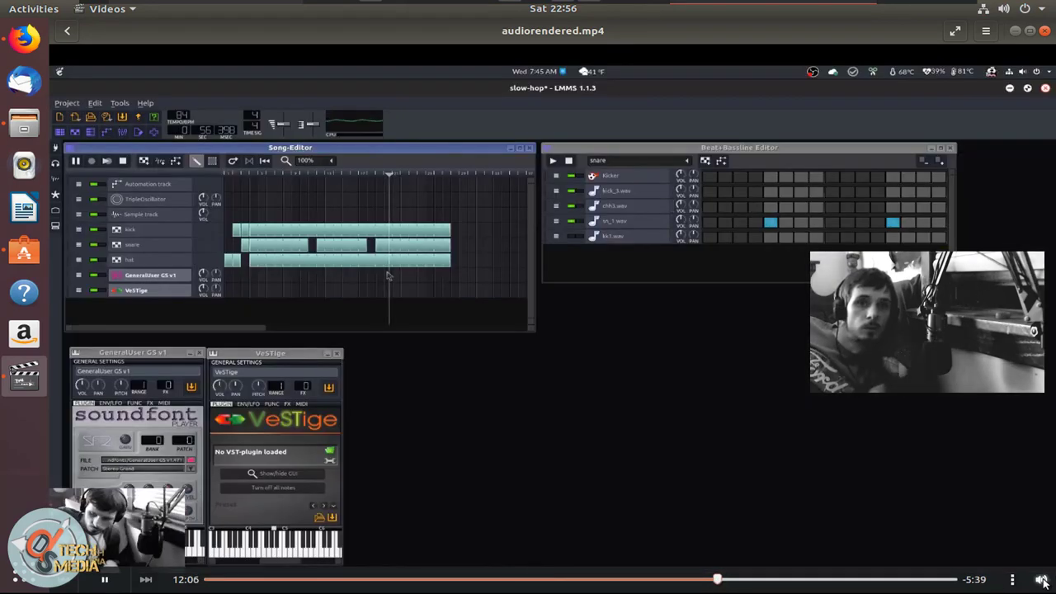
pyautogui.click(1040, 578)
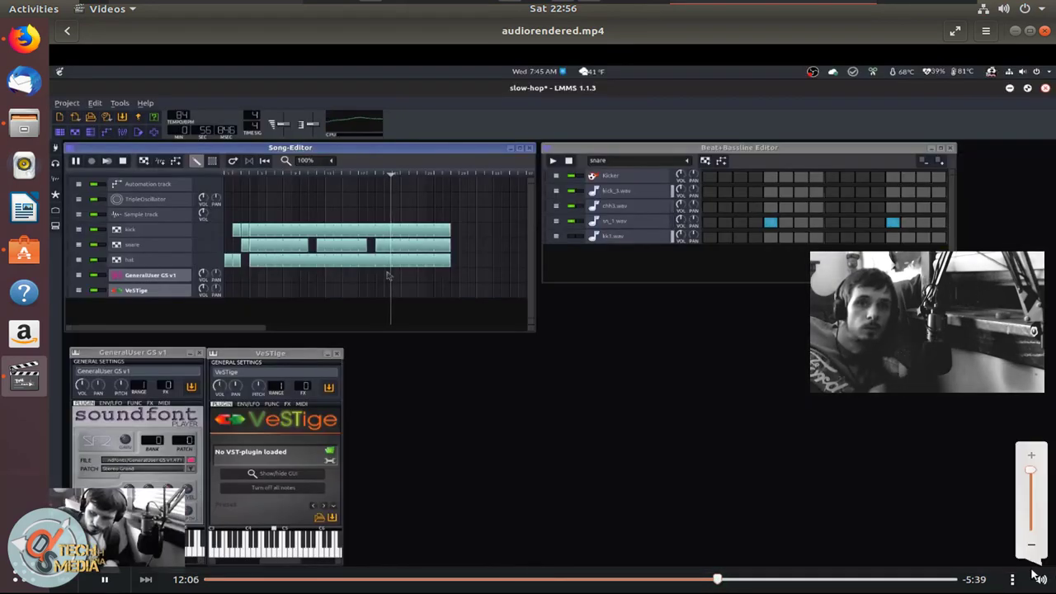
pyautogui.moveTo(1031, 472); pyautogui.dragTo(1037, 508)
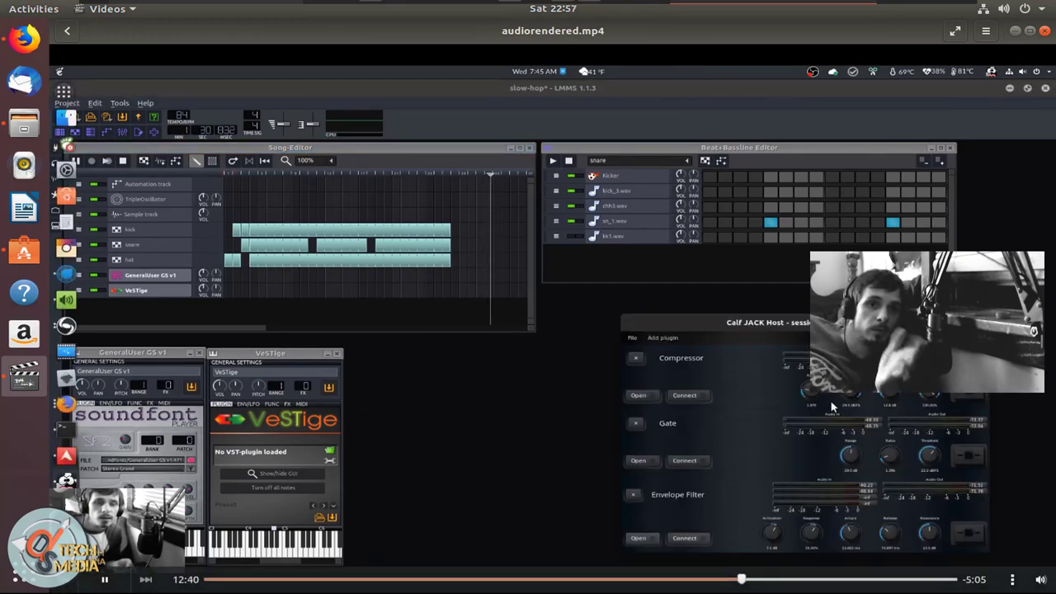
# - Pause at 12:43 and open Videos Preferences to the Display colour balance settings
pyautogui.click(703, 443)
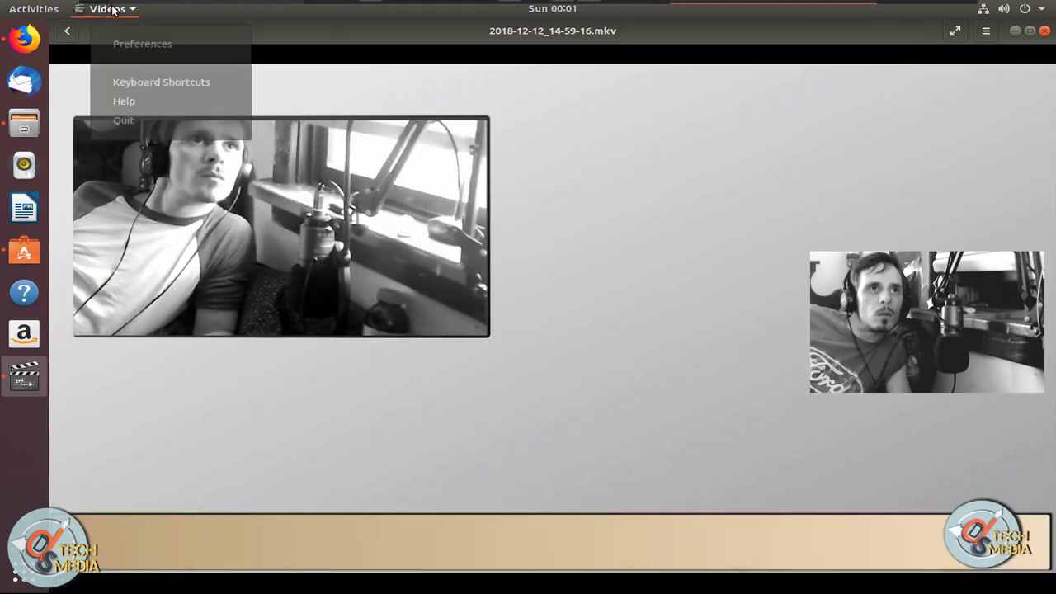
pyautogui.click(141, 40)
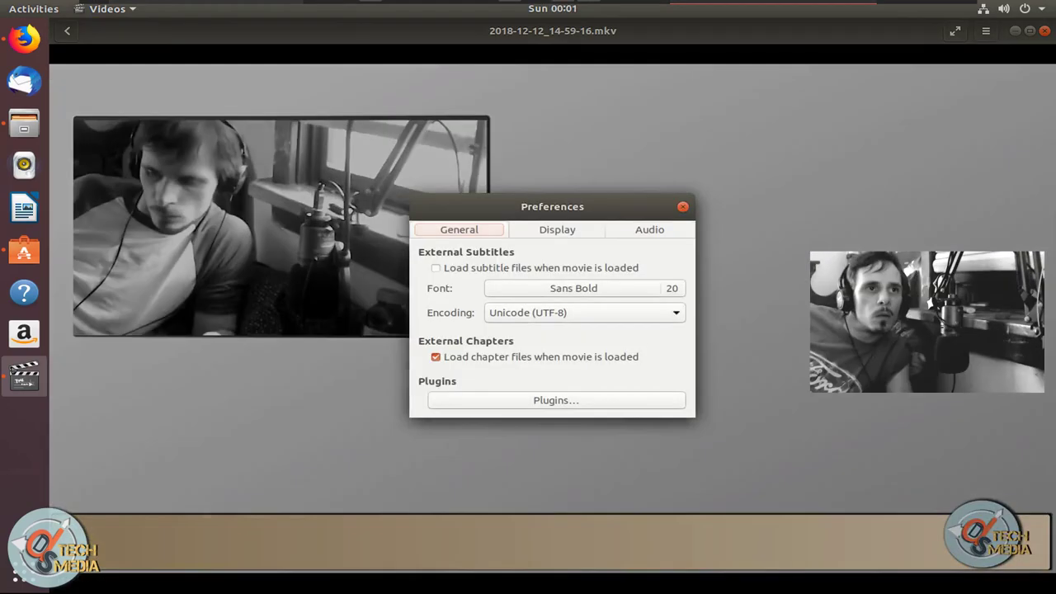
pyautogui.click(576, 233)
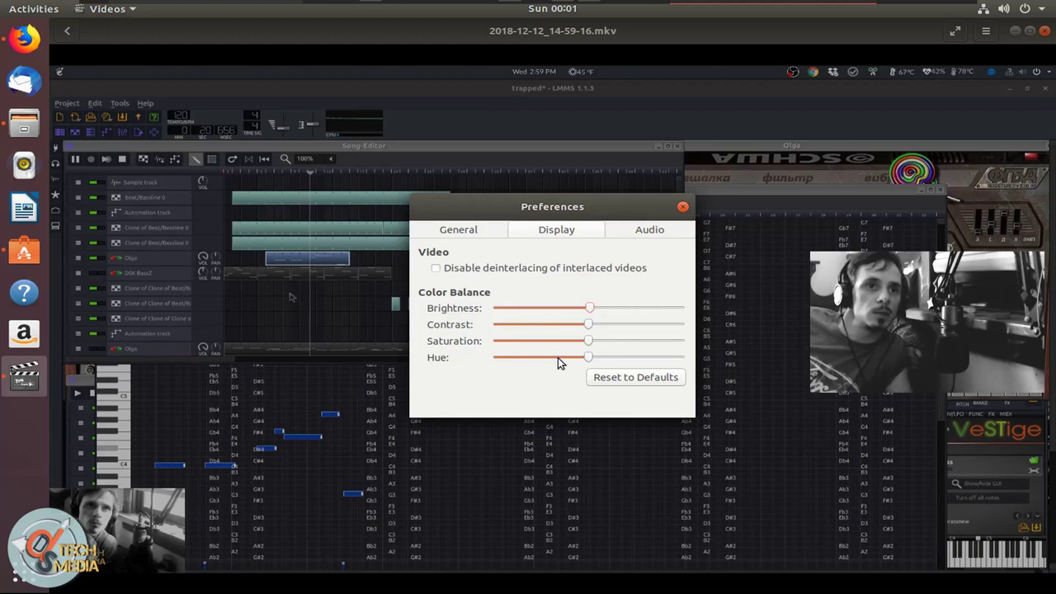
# - Check the Audio output type, keep Stereo, then return to the General tab
pyautogui.click(635, 236)
pyautogui.click(572, 281)
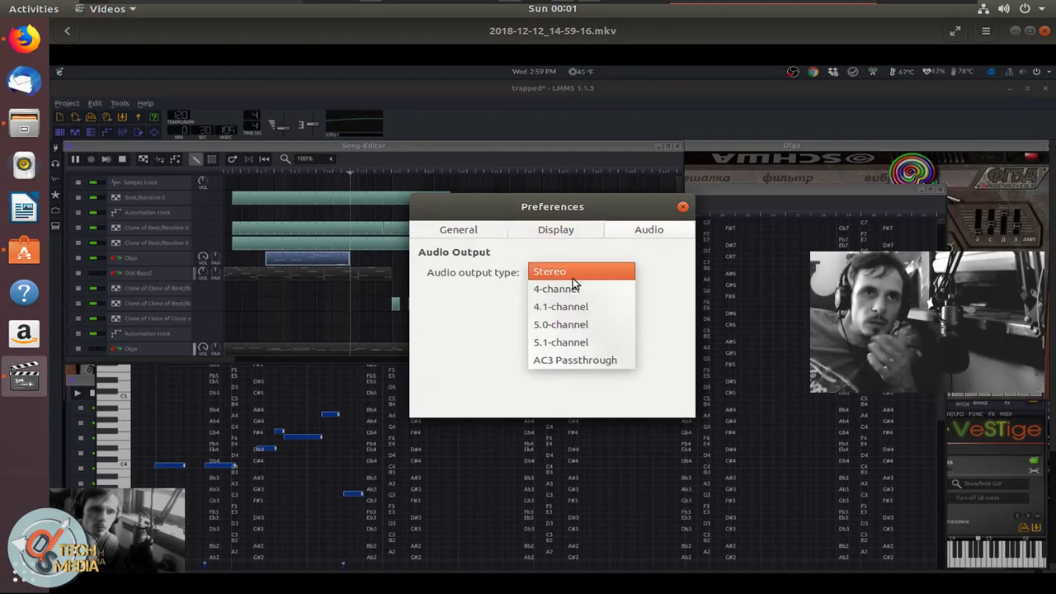
pyautogui.click(573, 277)
pyautogui.click(551, 273)
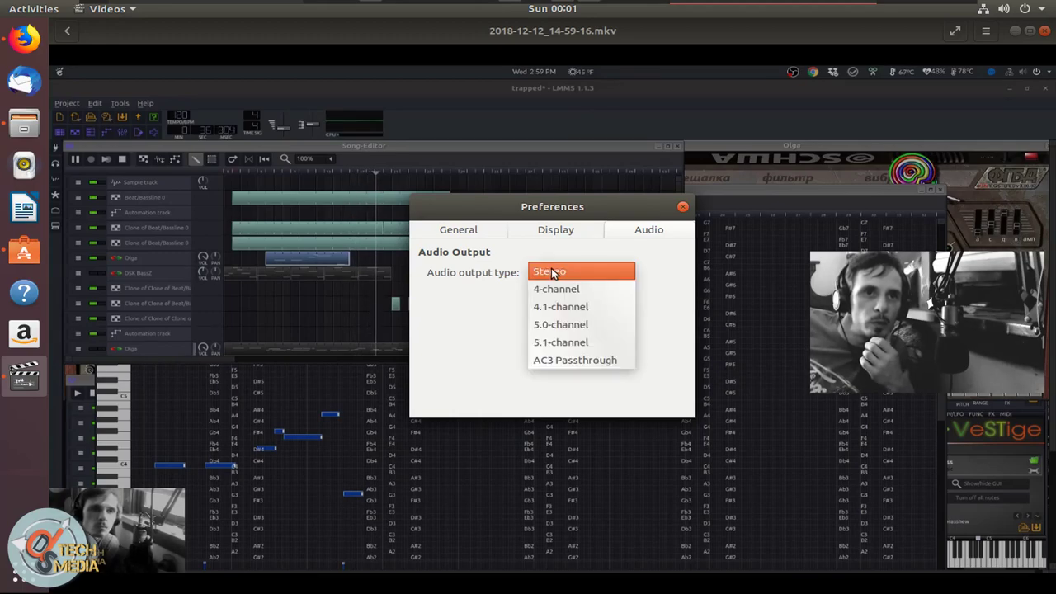
pyautogui.click(550, 273)
pyautogui.click(448, 233)
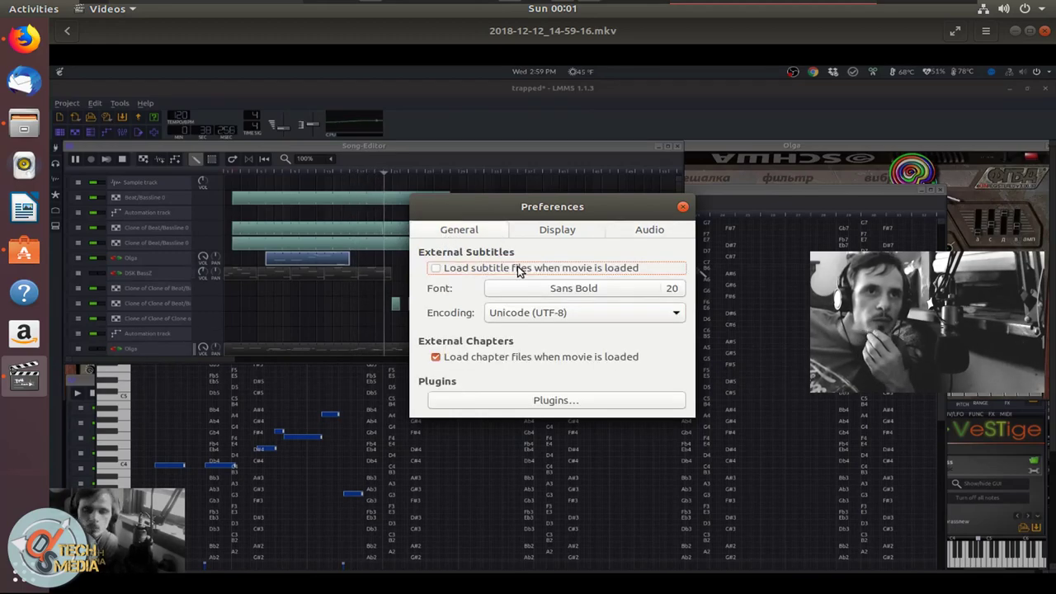
pyautogui.click(532, 400)
pyautogui.scroll(-1, 487, 278)
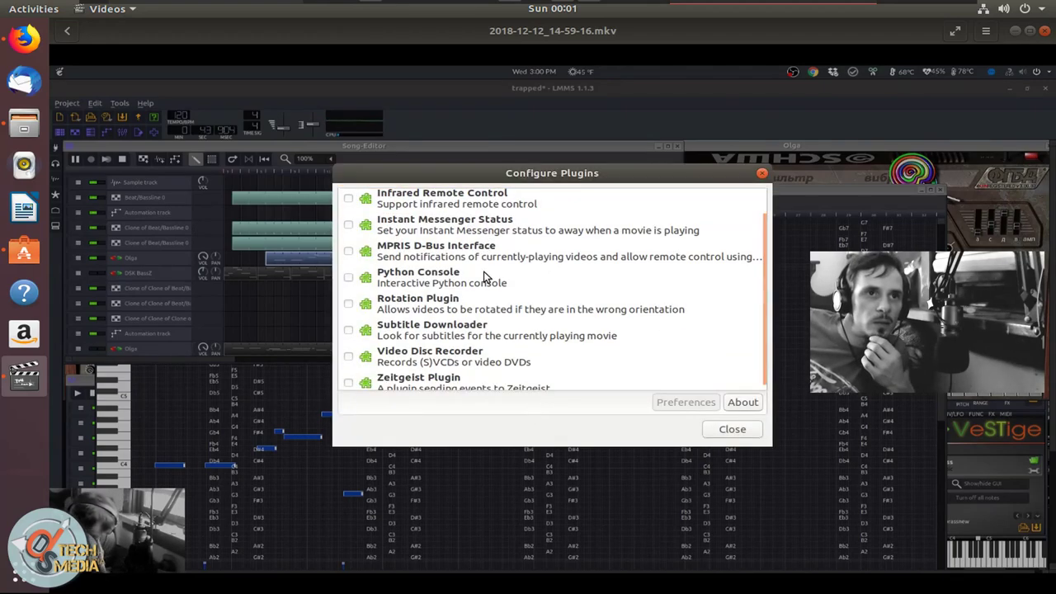
pyautogui.scroll(-1, 484, 280)
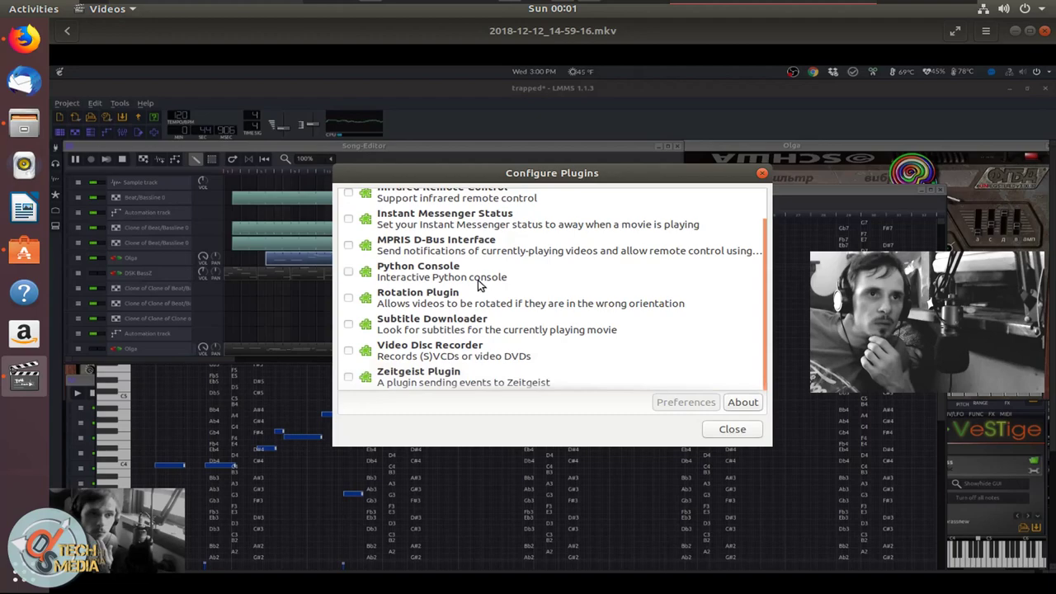
pyautogui.click(493, 355)
pyautogui.click(513, 322)
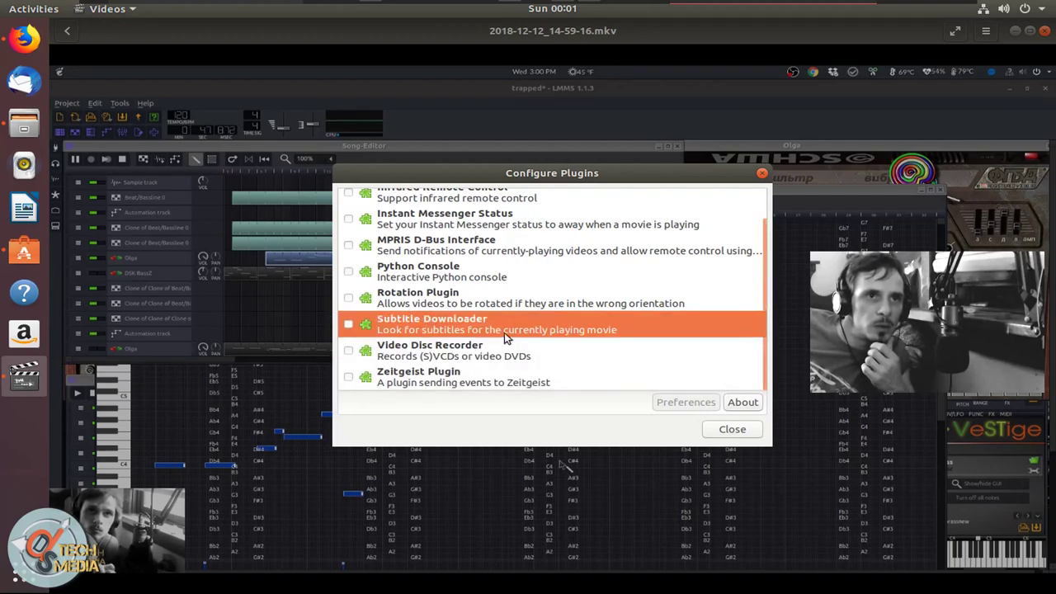
pyautogui.click(518, 305)
pyautogui.scroll(1, 519, 321)
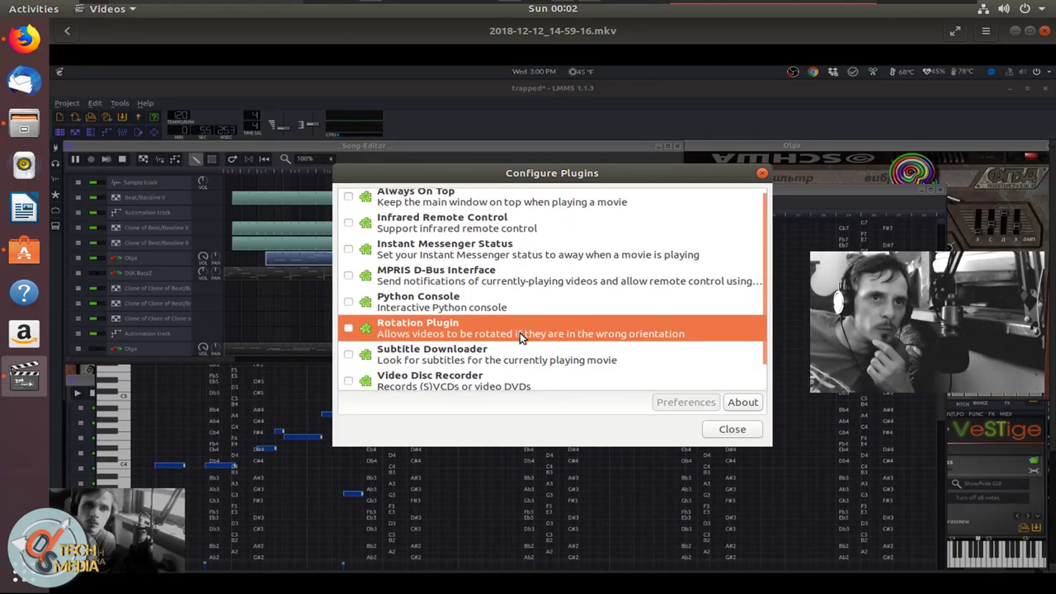
pyautogui.scroll(1, 512, 313)
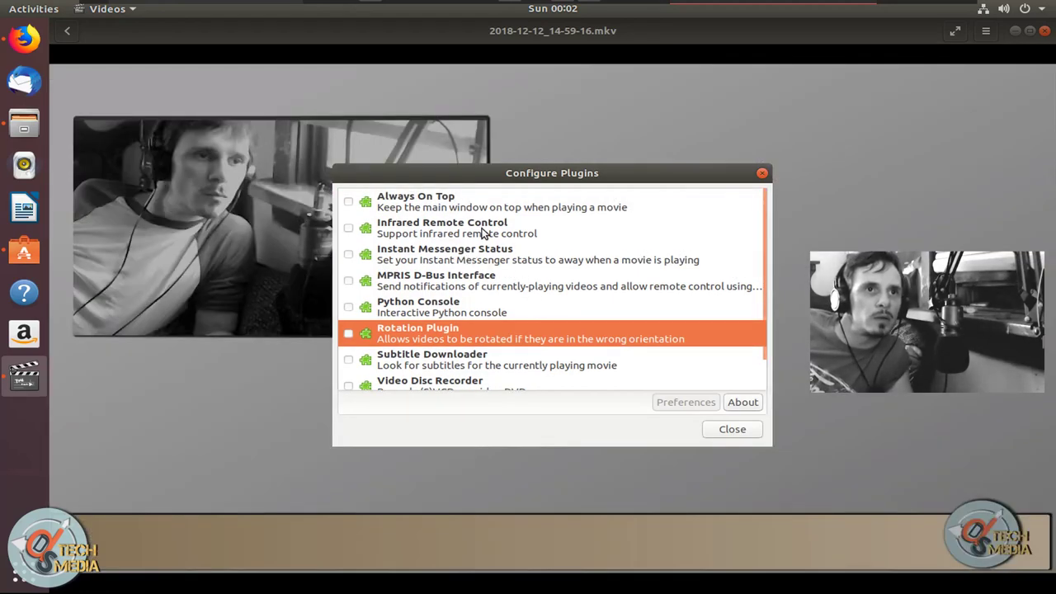
pyautogui.click(484, 233)
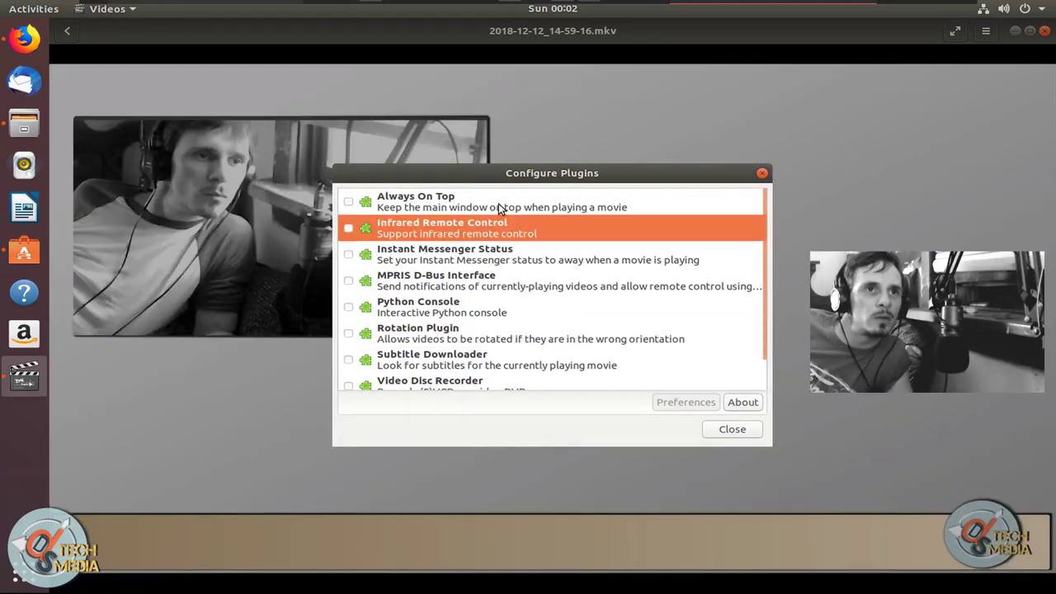
pyautogui.click(487, 252)
pyautogui.scroll(-2, 495, 330)
pyautogui.click(474, 356)
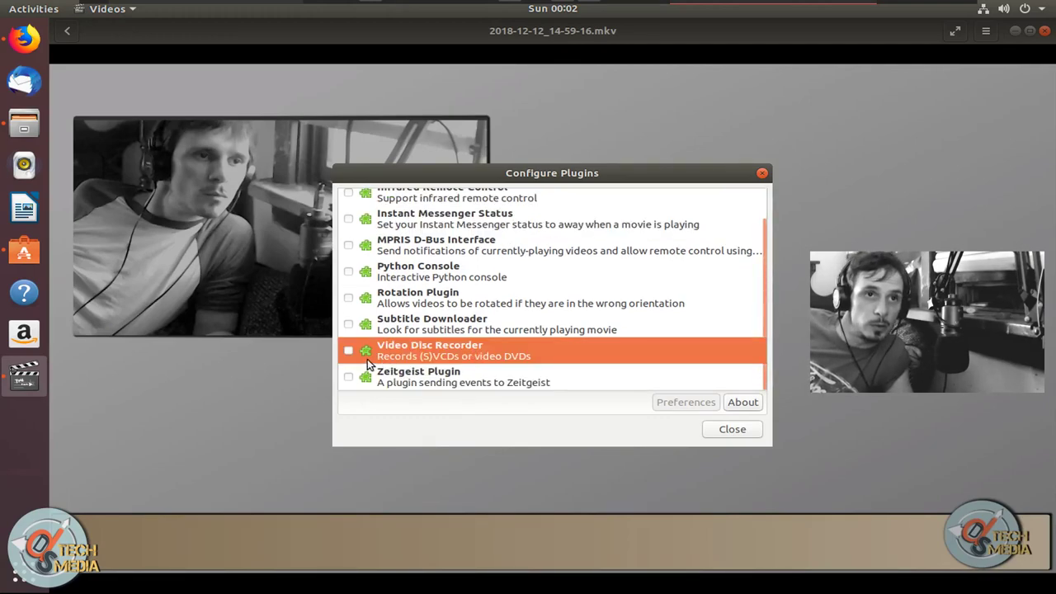
pyautogui.click(440, 377)
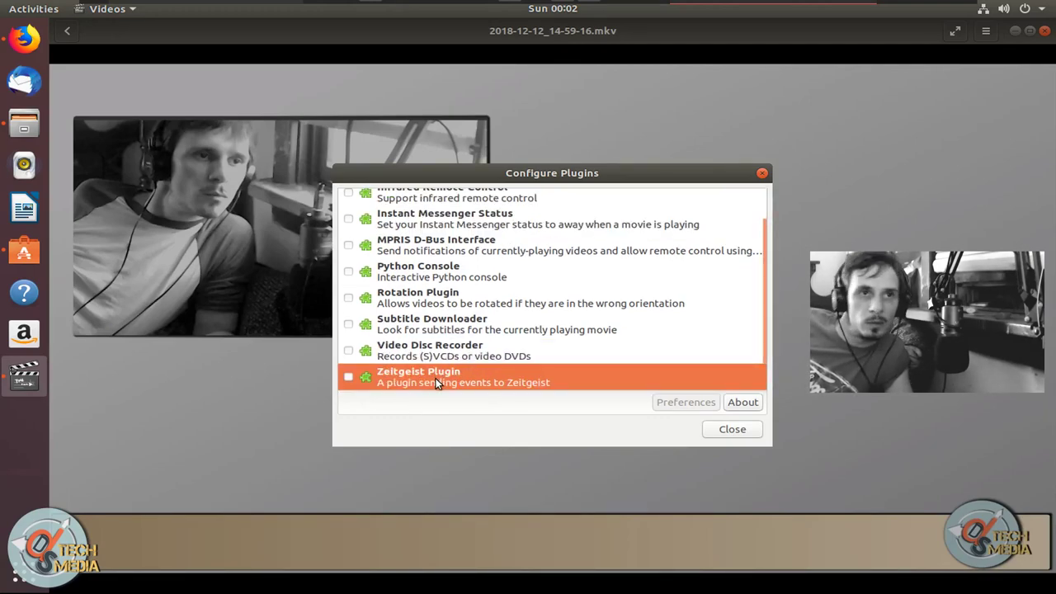
pyautogui.click(458, 322)
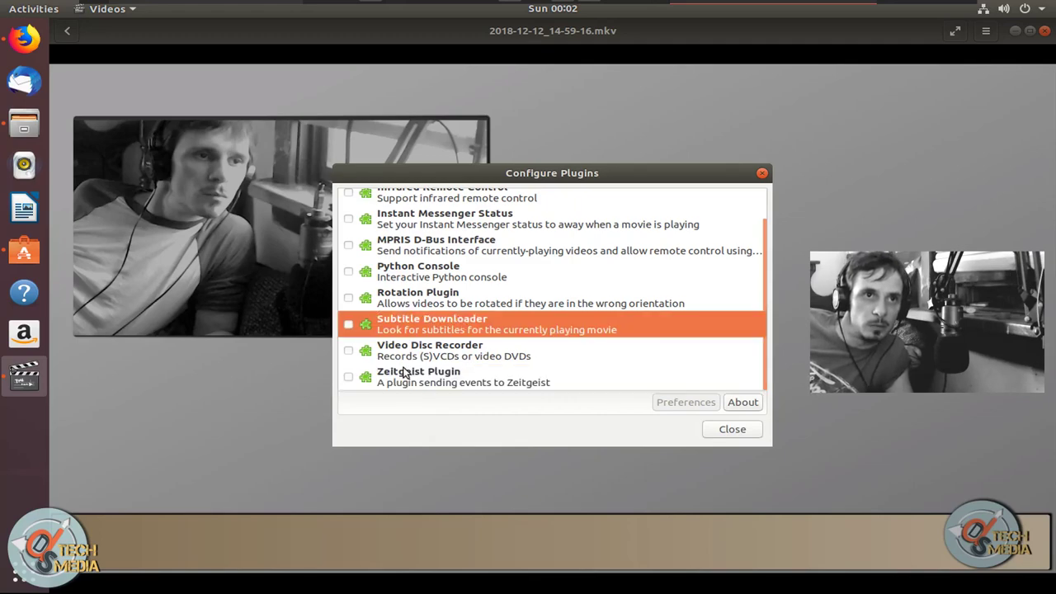
pyautogui.click(418, 360)
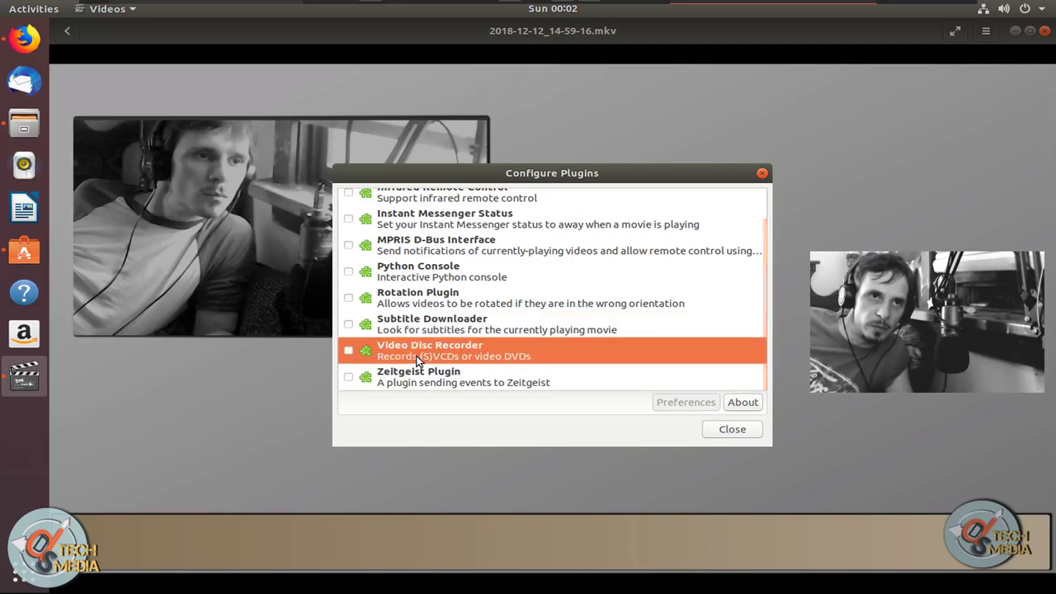
pyautogui.click(440, 332)
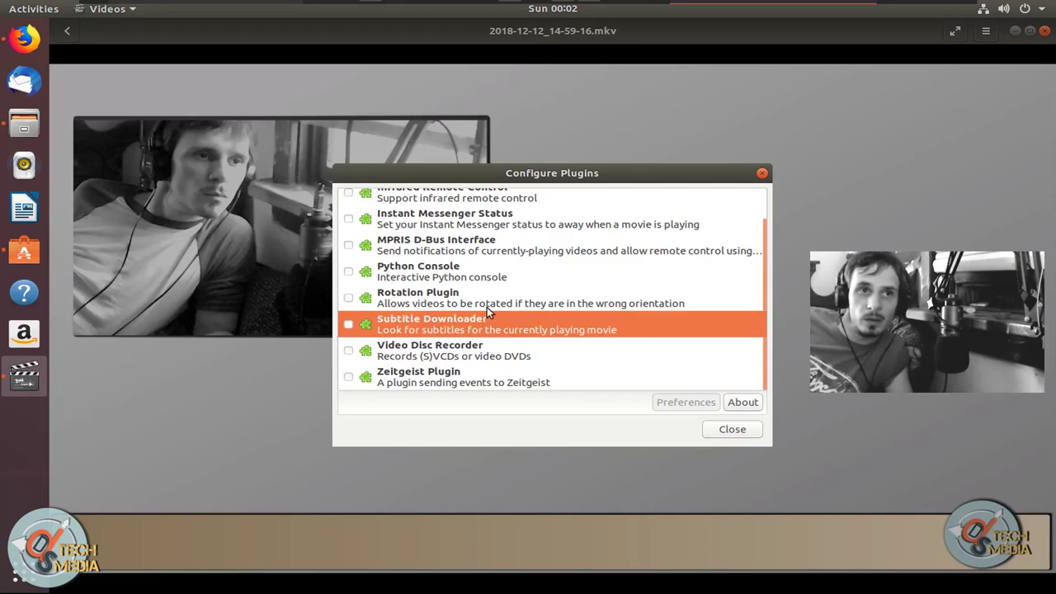
pyautogui.click(465, 305)
pyautogui.click(459, 326)
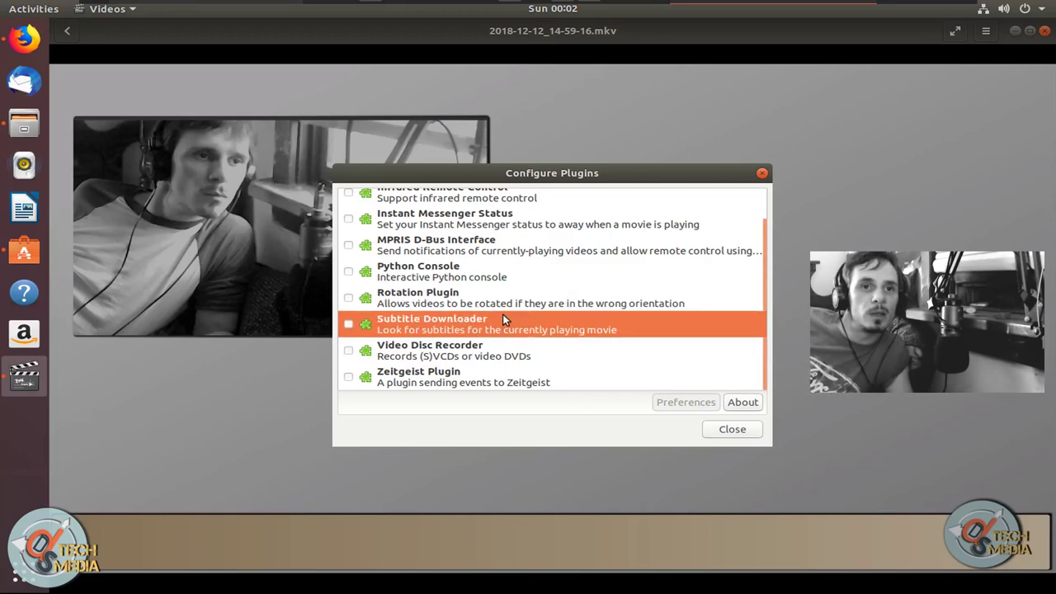
pyautogui.scroll(1, 516, 349)
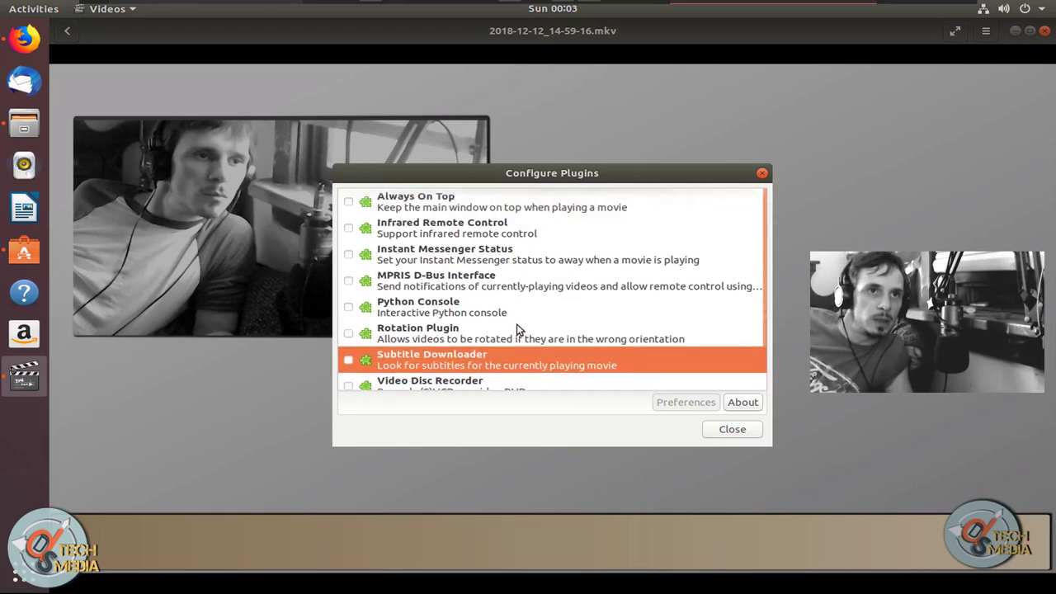
pyautogui.press('Escape')
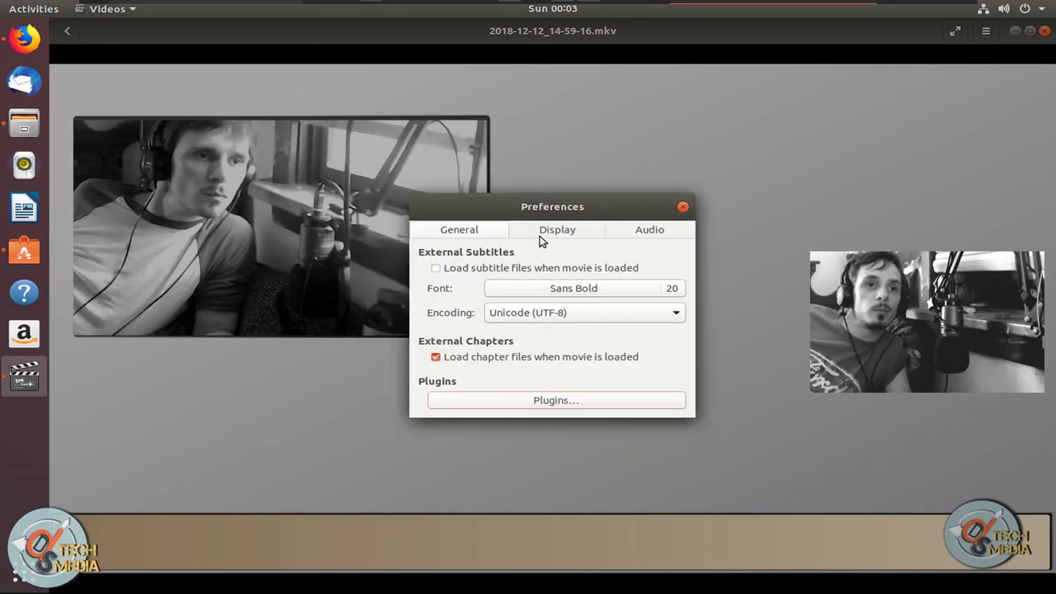
# - Close Preferences, unmaximize Videos, minimize Firefox and Files, and enlarge the player window
pyautogui.click(682, 206)
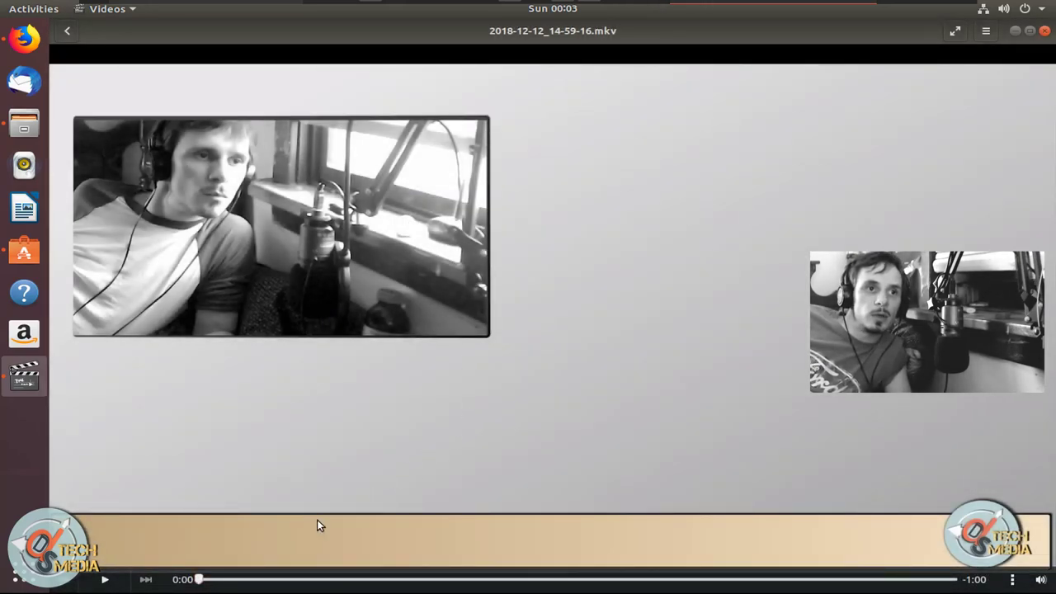
pyautogui.moveTo(552, 43); pyautogui.dragTo(528, 163)
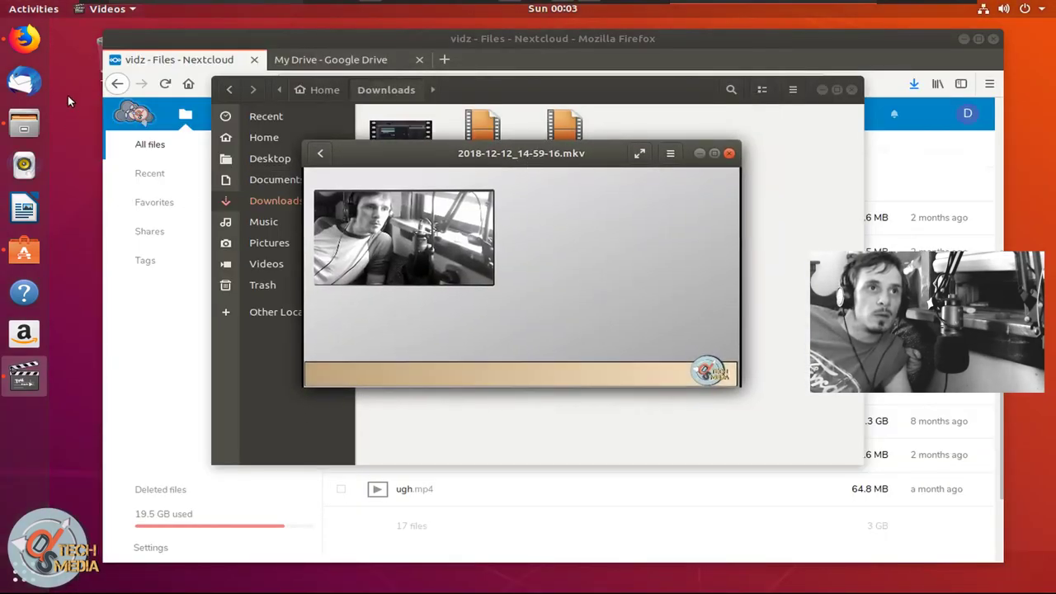
pyautogui.click(964, 39)
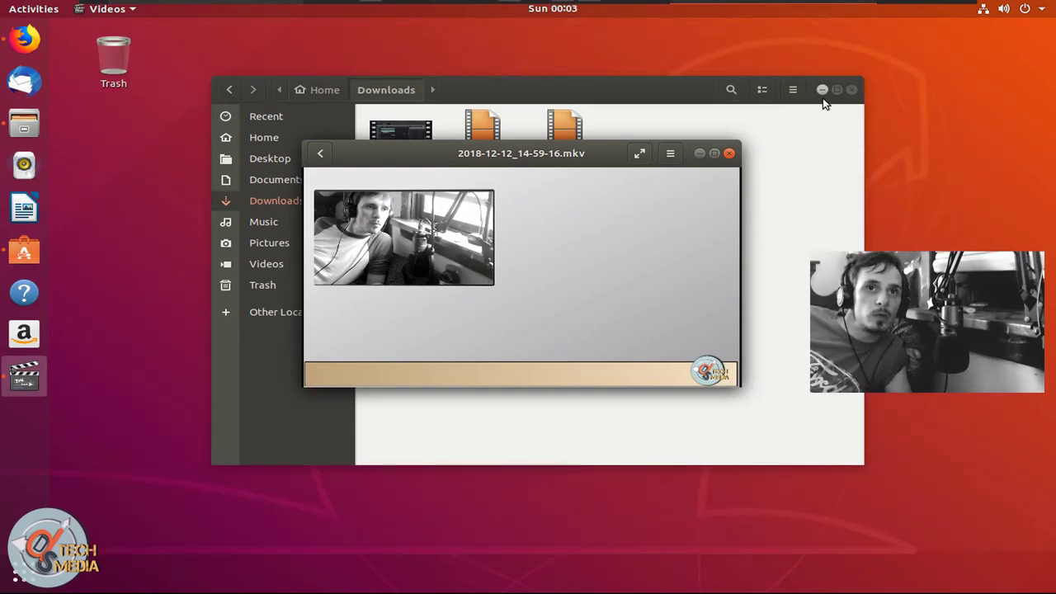
pyautogui.click(821, 90)
pyautogui.moveTo(739, 385); pyautogui.dragTo(805, 426)
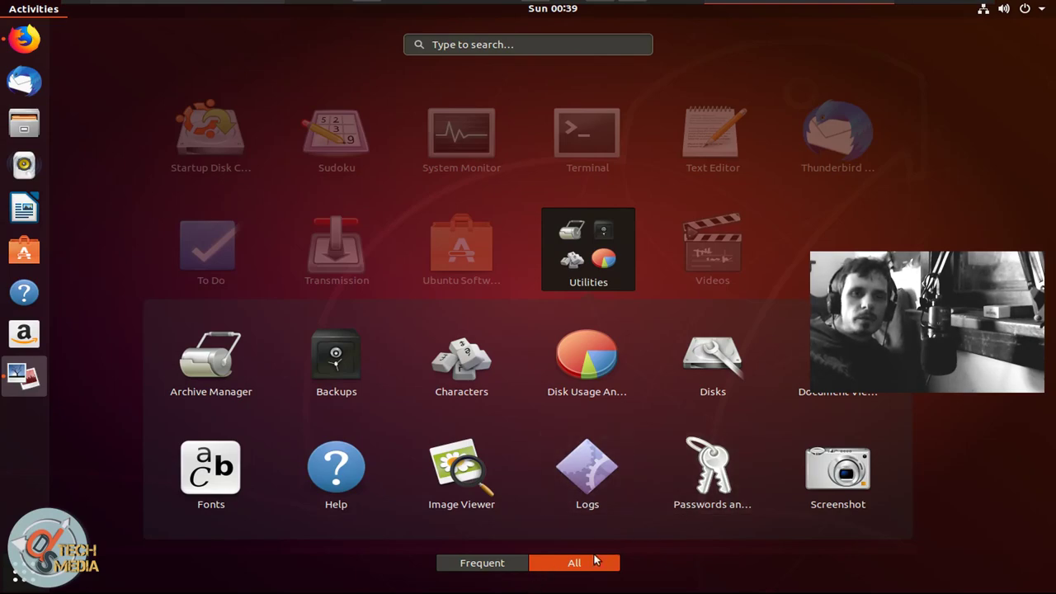
# - Switch the application grid to Frequent, then back to All applications
pyautogui.click(482, 562)
pyautogui.click(574, 562)
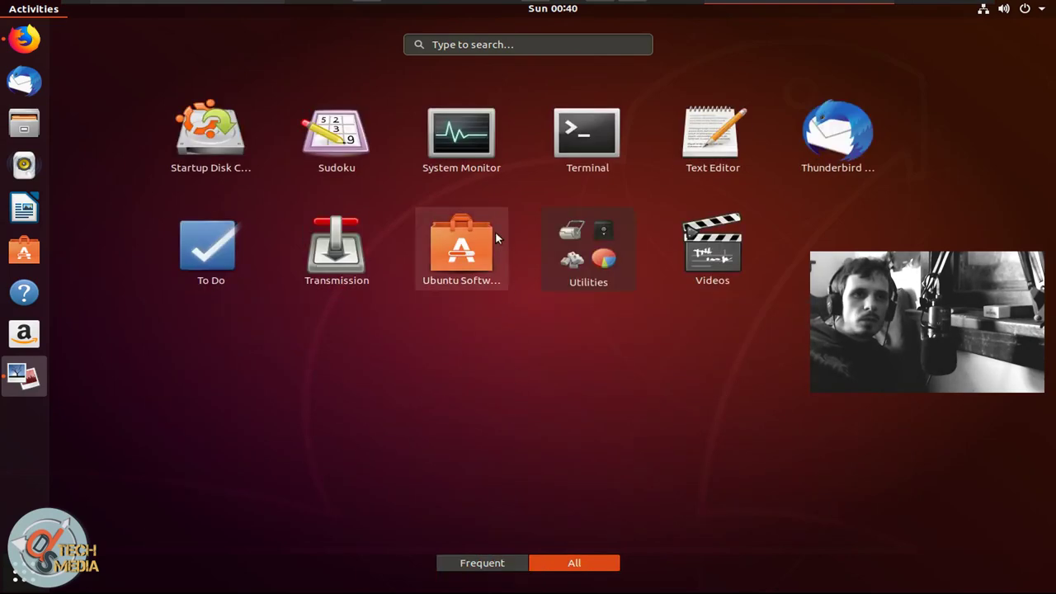
# - Launch System Monitor, view its File Systems and Processes tabs, then leave via Super+A
pyautogui.click(460, 165)
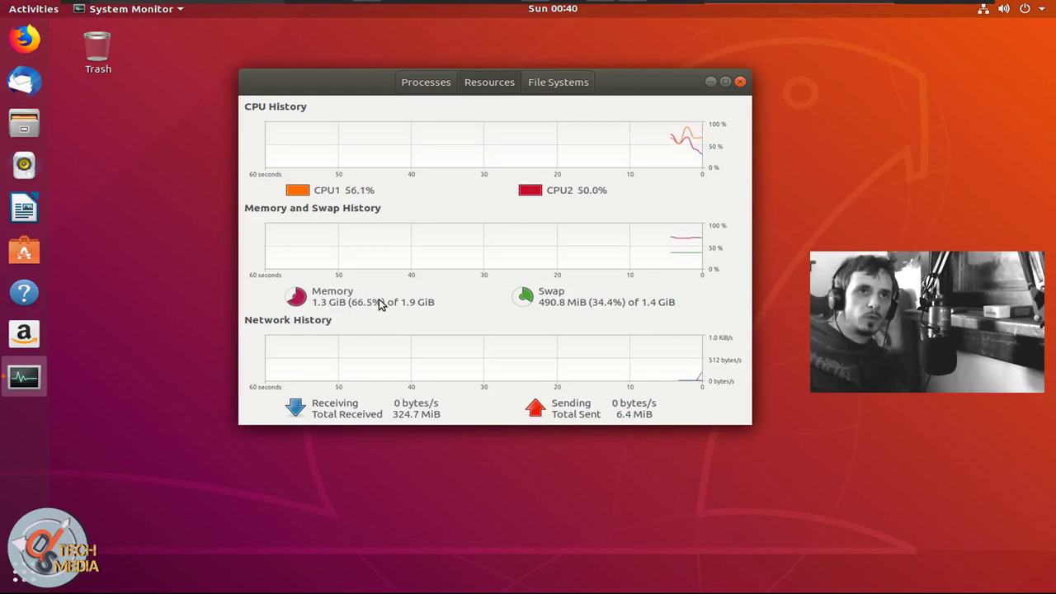
pyautogui.click(538, 84)
pyautogui.scroll(-10, 585, 137)
pyautogui.click(432, 86)
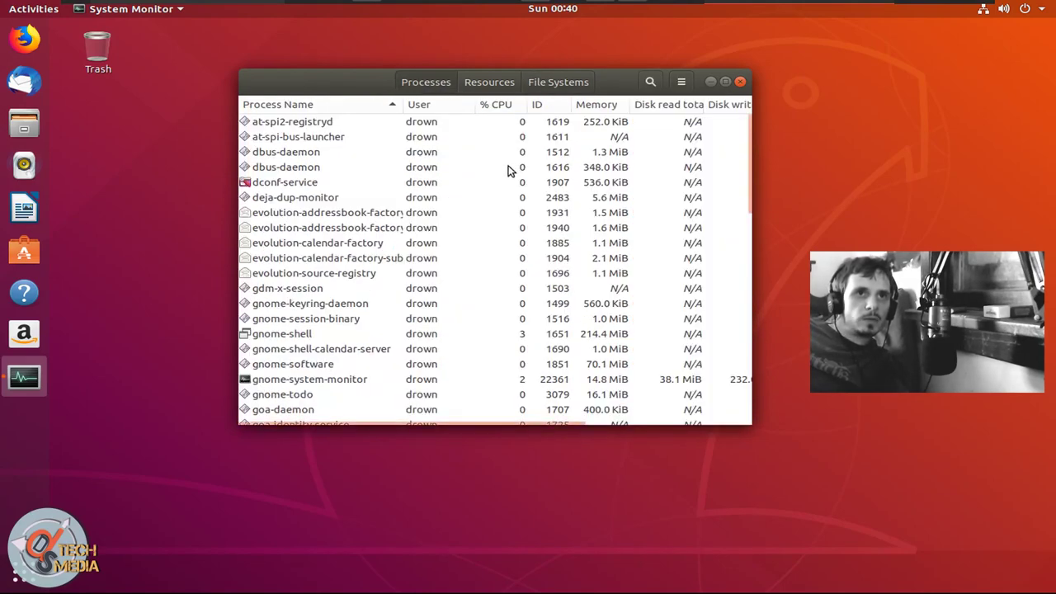
pyautogui.press('super+a')
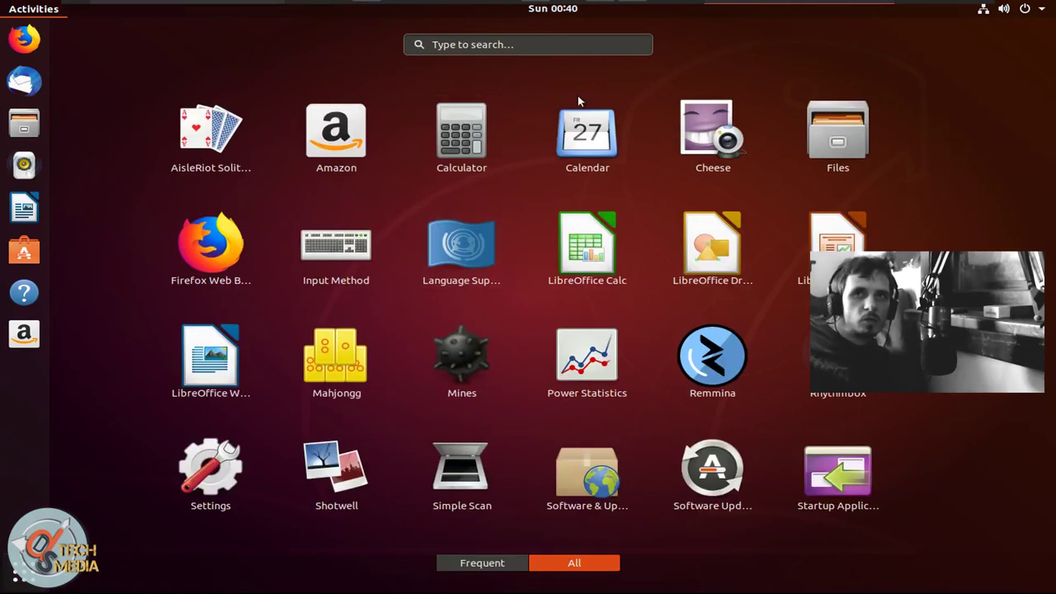
# - Scroll through the All applications grid pages, then launch Settings
pyautogui.scroll(-1, 627, 322)
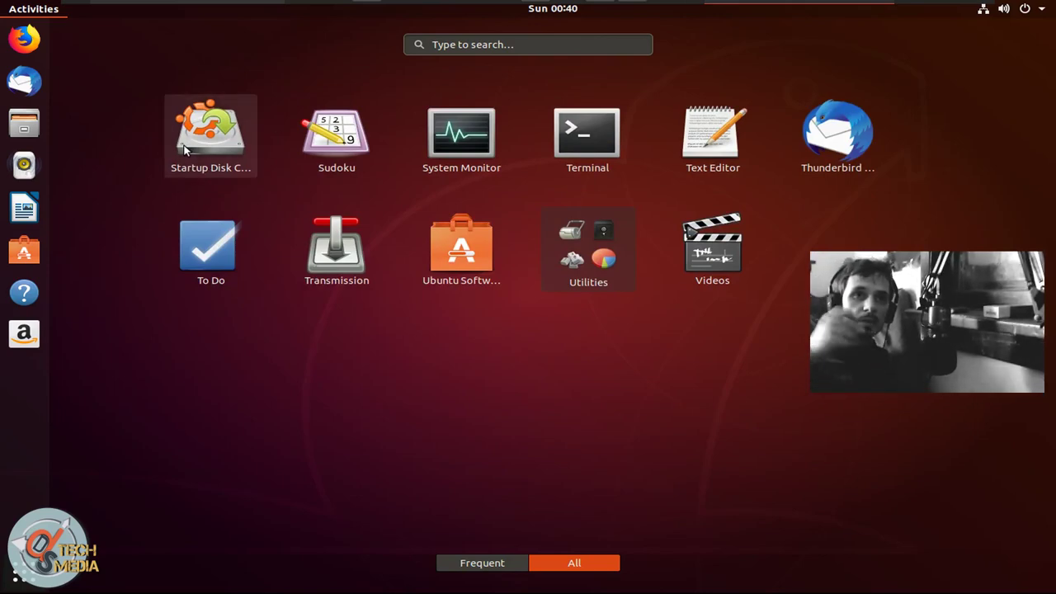
pyautogui.scroll(1, 274, 341)
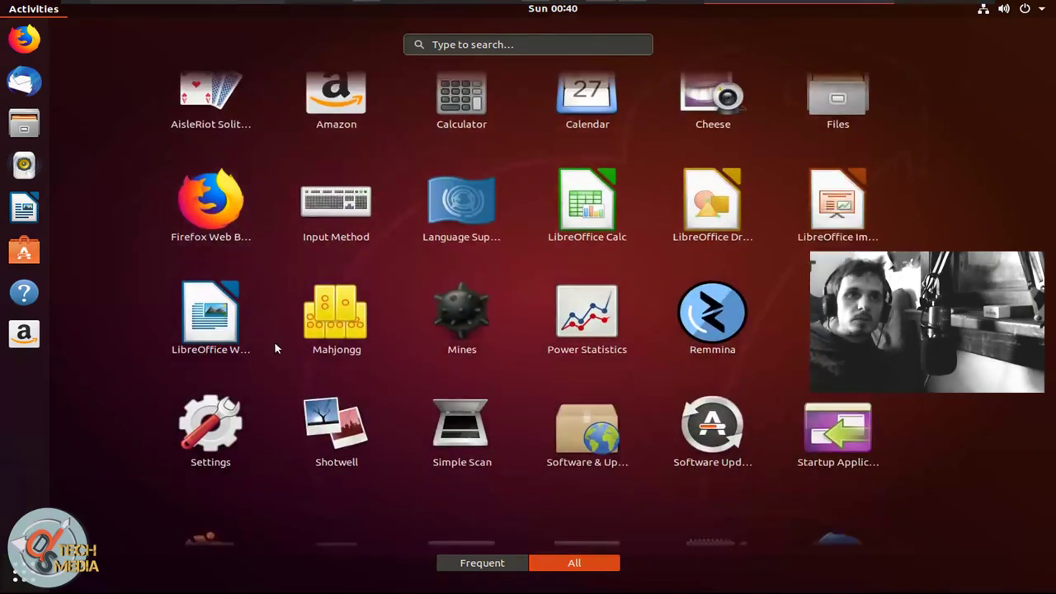
pyautogui.scroll(-1, 277, 338)
pyautogui.scroll(1, 288, 181)
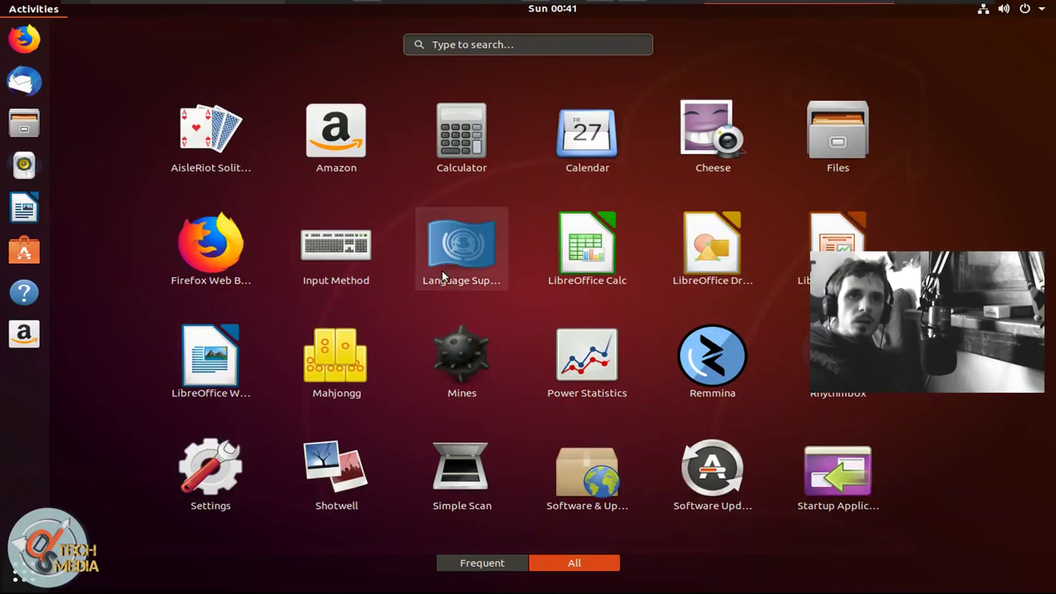
pyautogui.scroll(-1, 444, 265)
pyautogui.scroll(1, 267, 306)
pyautogui.click(220, 455)
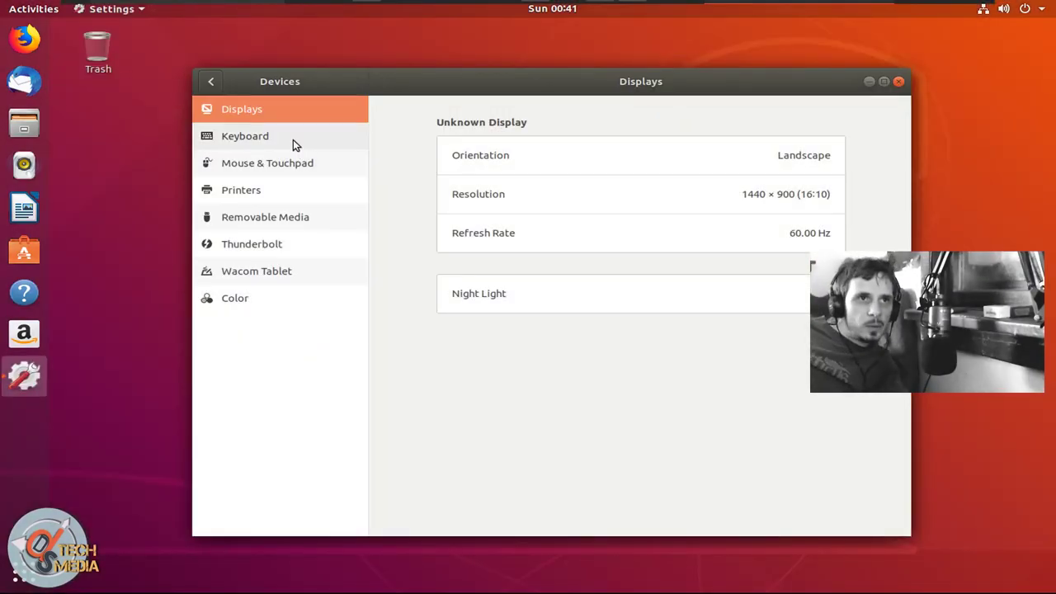
# - Visit the Keyboard, Mouse & Touchpad, Printers, Removable Media, Thunderbolt, Wacom Tablet and Color pages
pyautogui.click(293, 140)
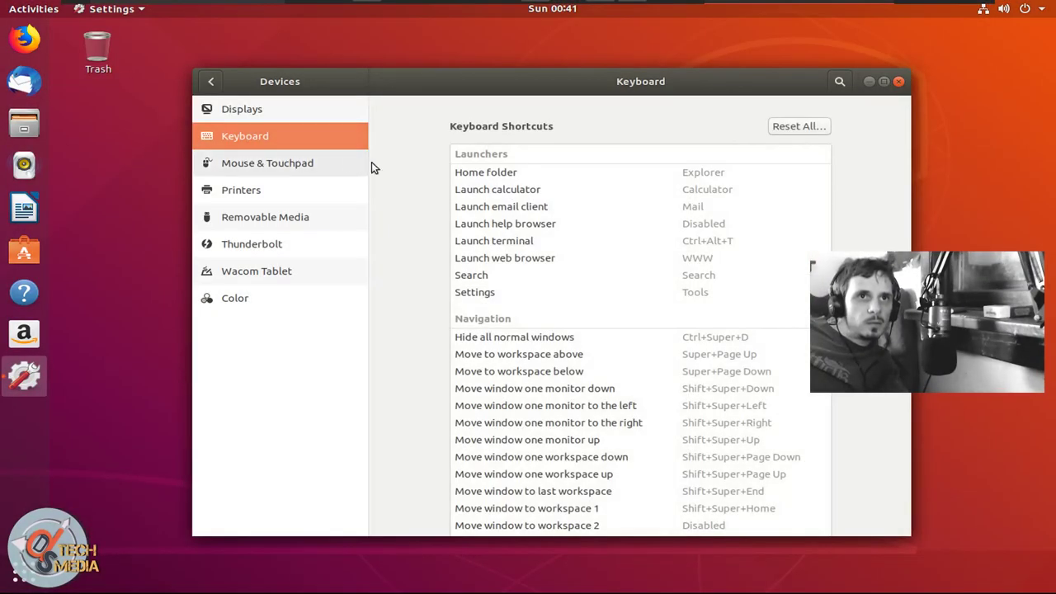
pyautogui.click(305, 173)
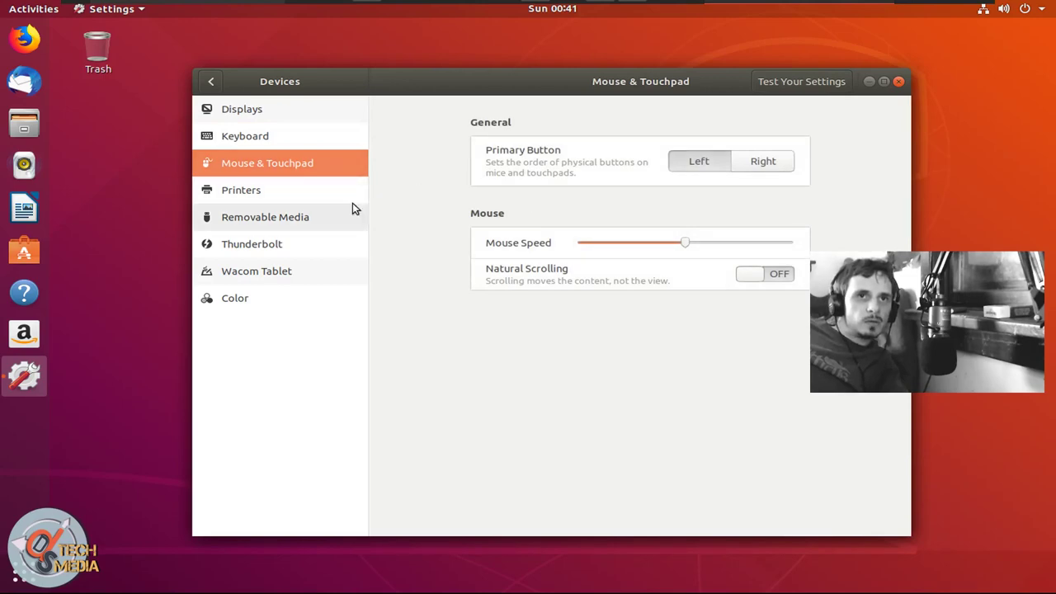
pyautogui.click(329, 190)
pyautogui.click(311, 223)
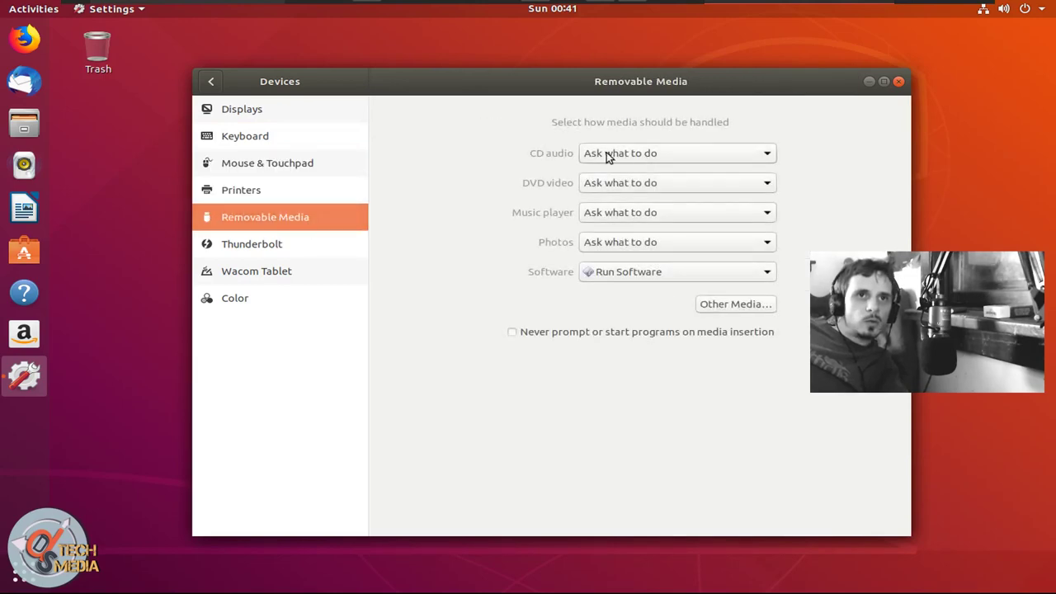
pyautogui.click(276, 248)
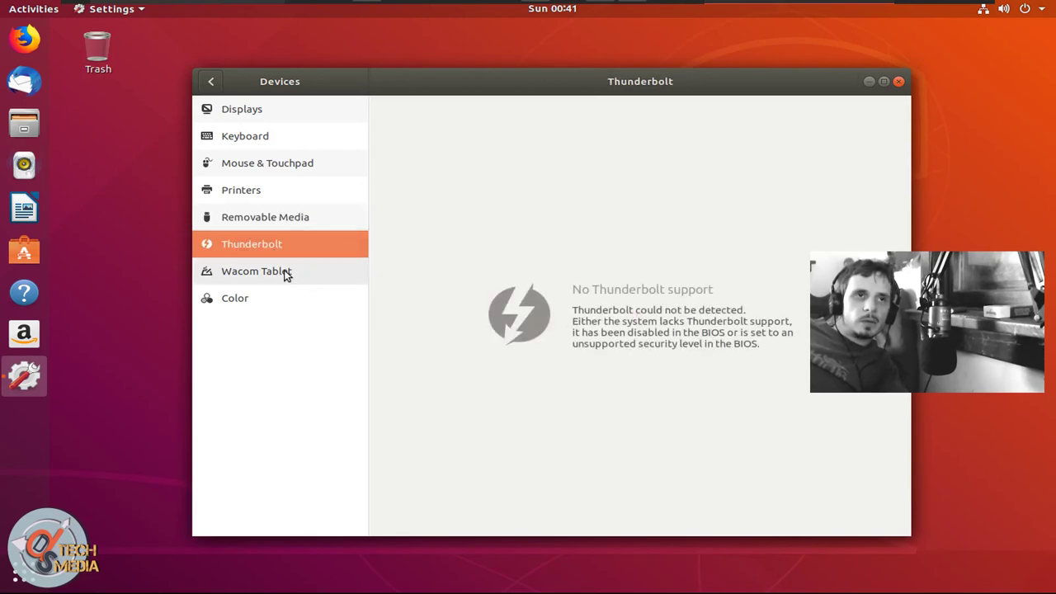
pyautogui.click(285, 267)
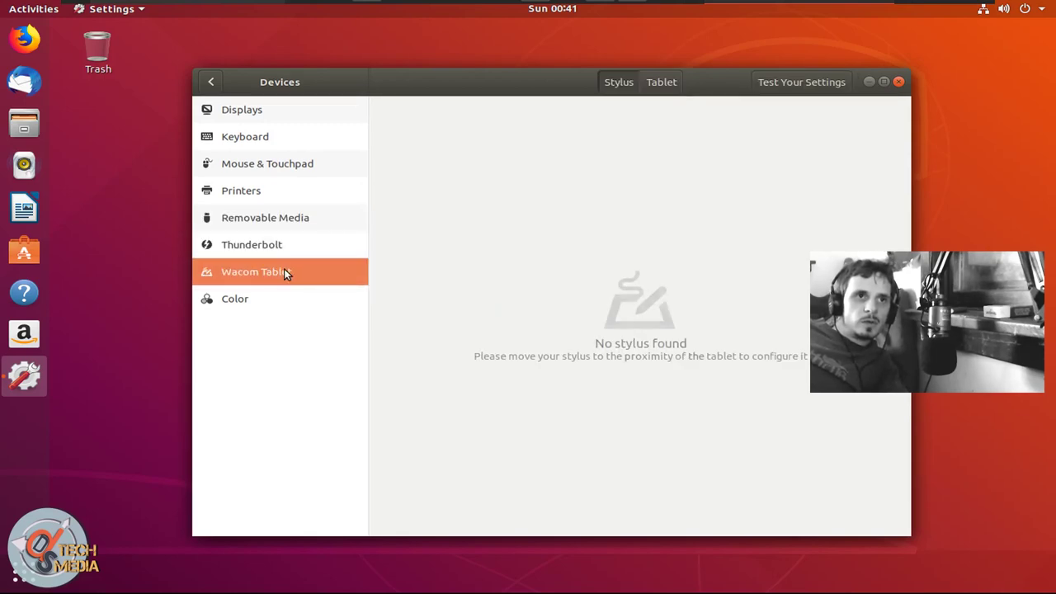
pyautogui.click(297, 300)
pyautogui.click(314, 272)
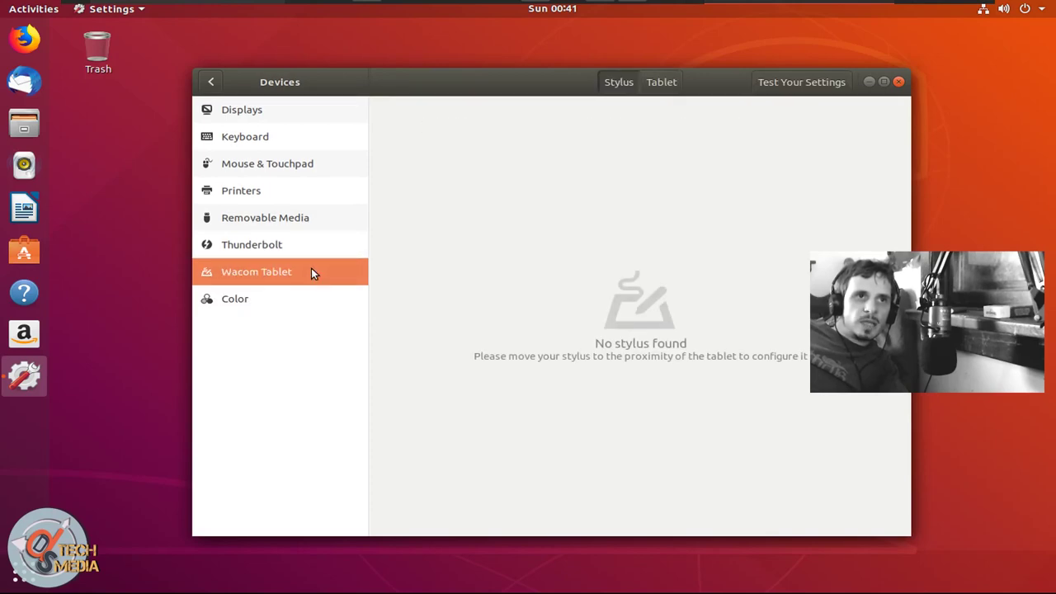
pyautogui.click(295, 297)
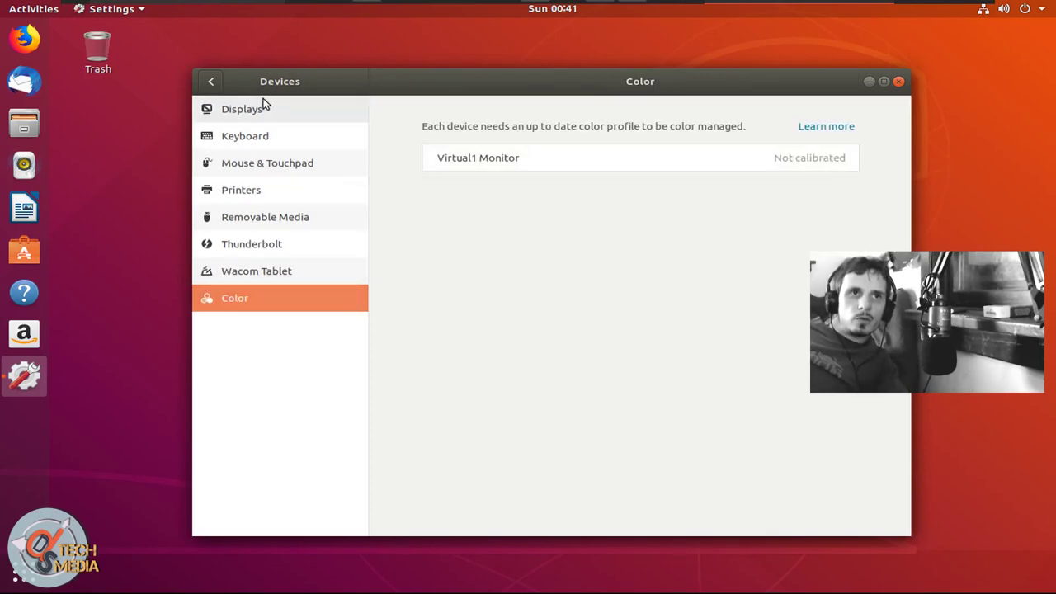
# - Open Background settings and browse the wallpapers without changing anything
pyautogui.click(217, 83)
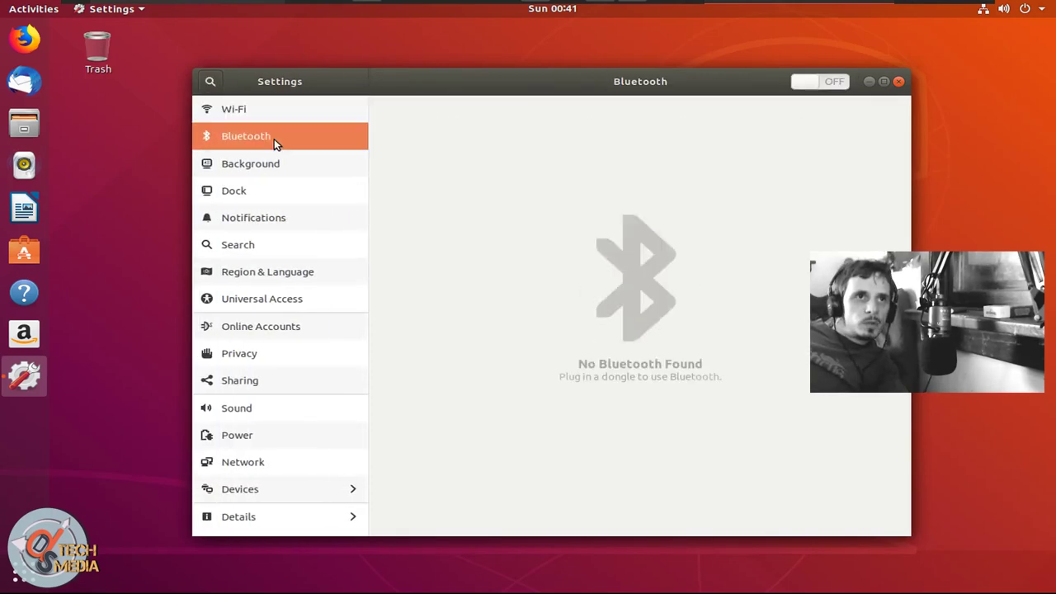
pyautogui.click(265, 162)
pyautogui.click(560, 295)
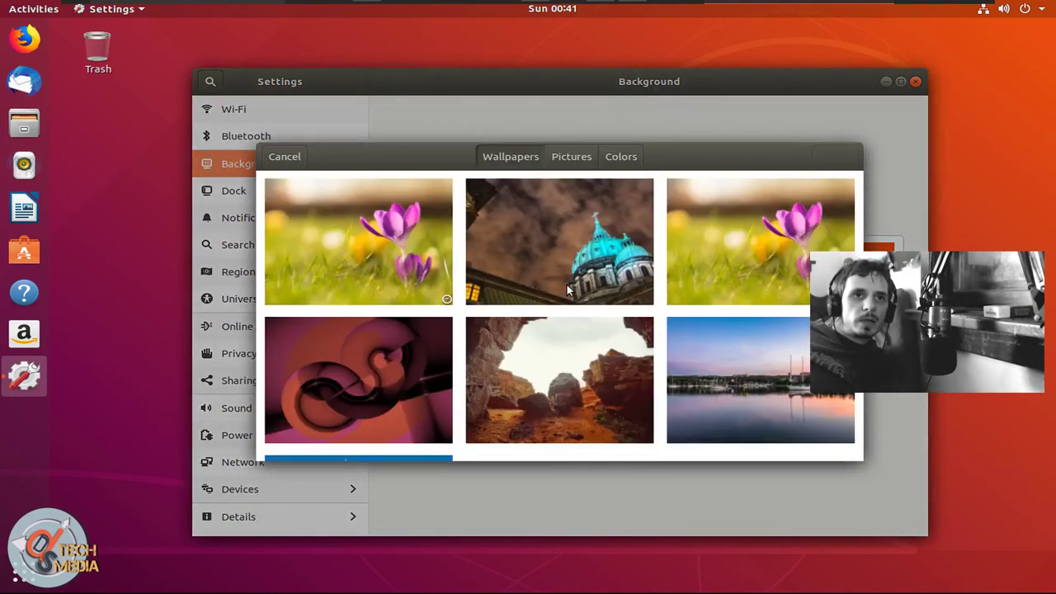
pyautogui.scroll(-10, 564, 287)
pyautogui.scroll(10, 561, 296)
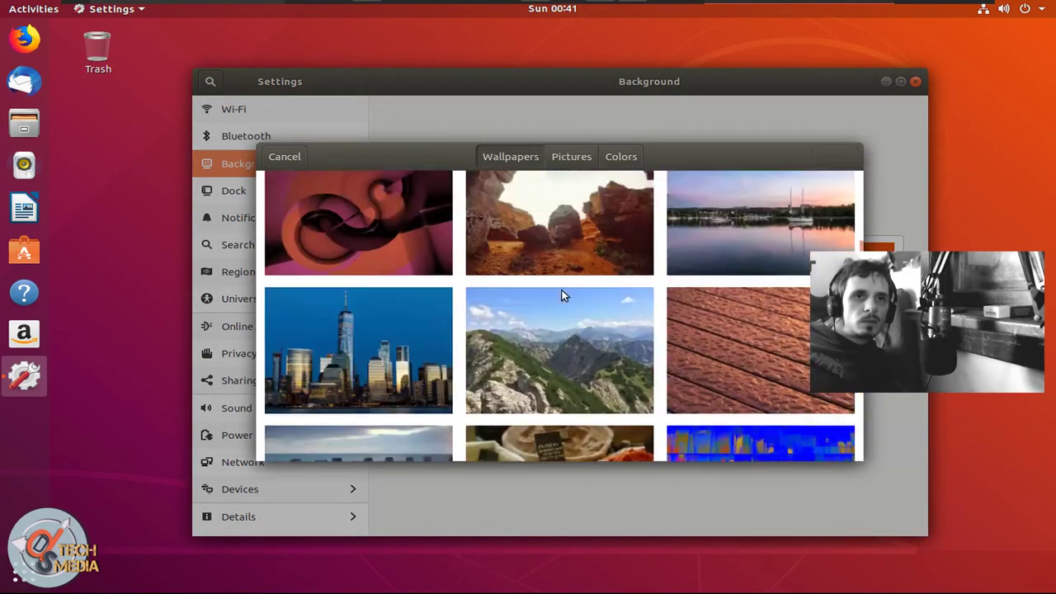
pyautogui.press('Escape')
# - Enable dock auto-hide, move it to Bottom then Left, review Search settings, open Activities
pyautogui.click(355, 188)
pyautogui.click(815, 137)
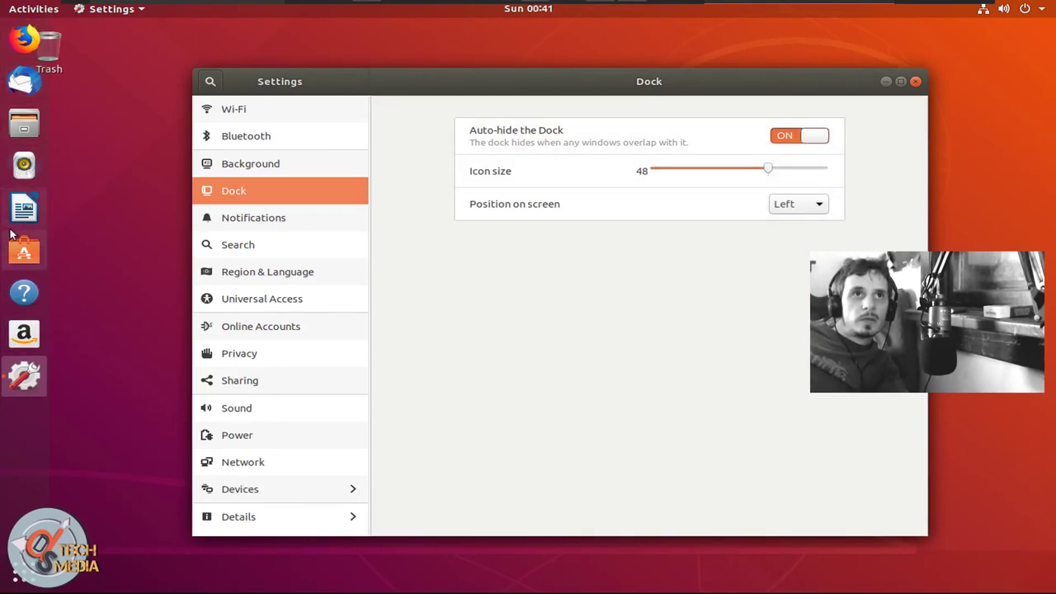
pyautogui.click(802, 205)
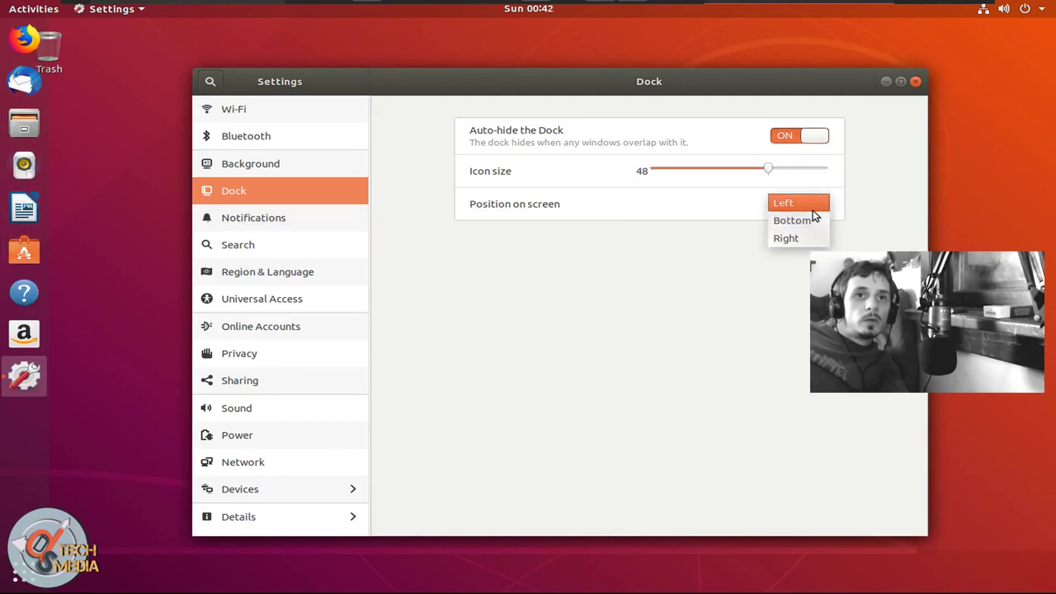
pyautogui.click(809, 218)
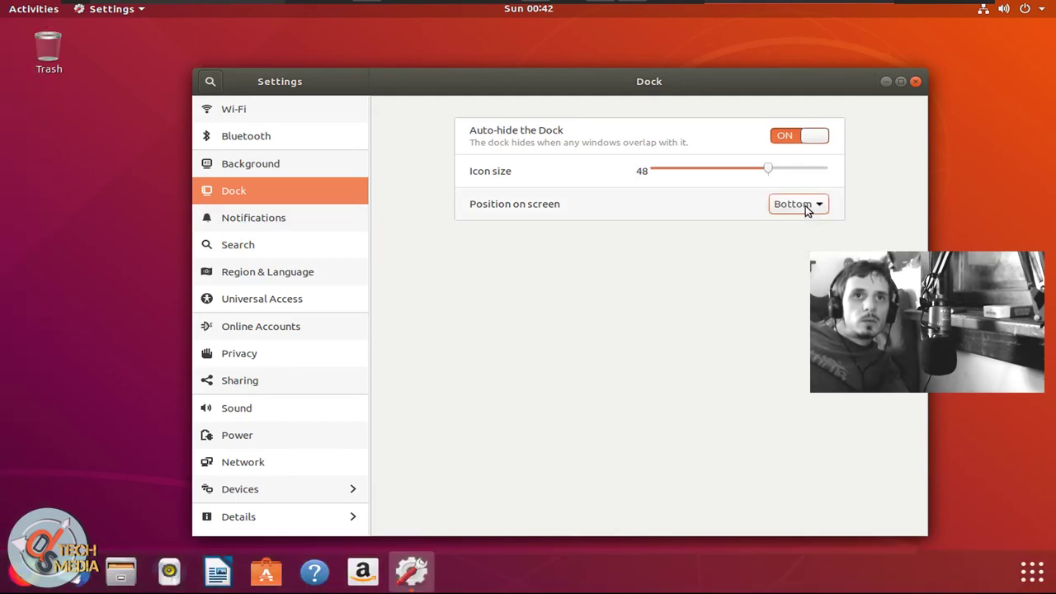
pyautogui.click(806, 206)
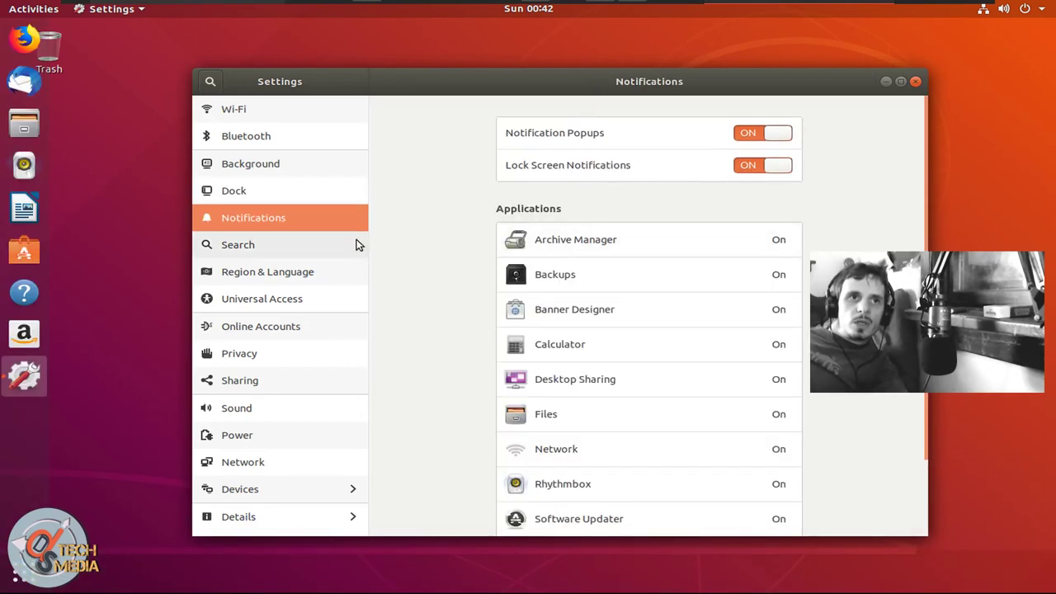
pyautogui.click(300, 255)
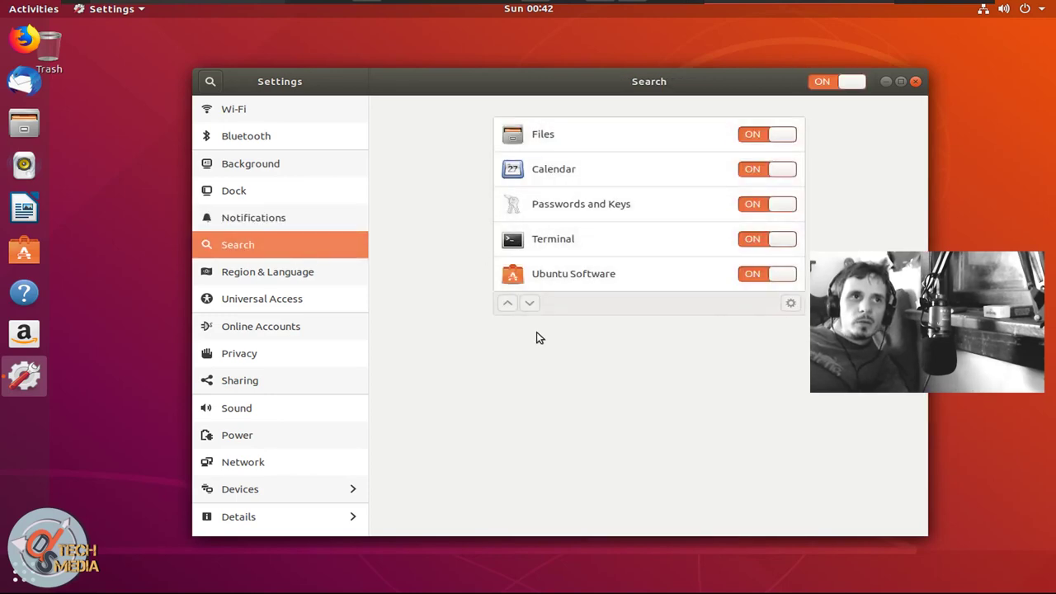
pyautogui.press('super')
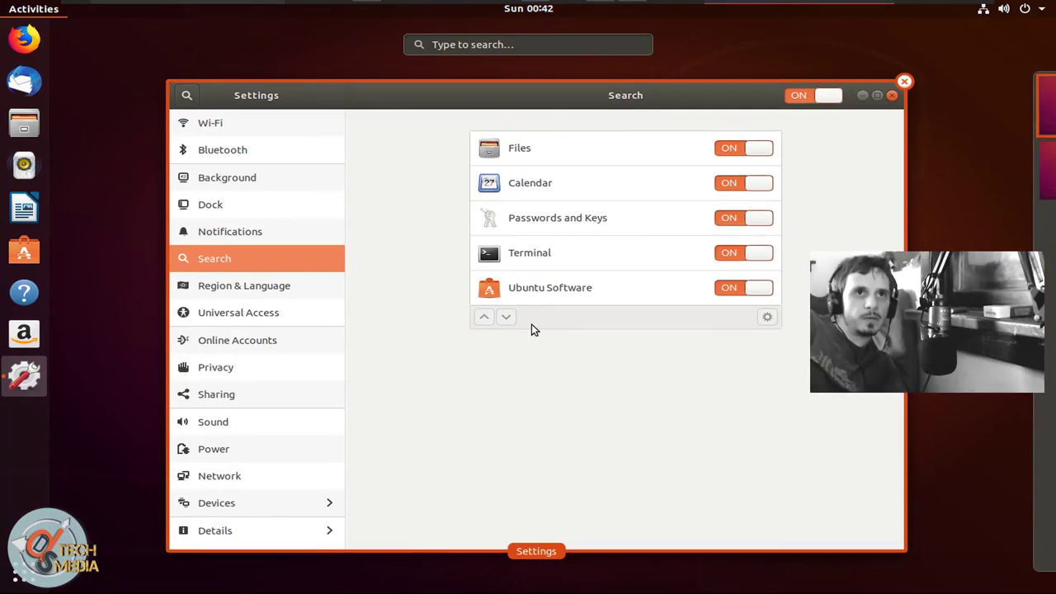
# - Search Activities for 'cloud', then 'image', then 'gimp' to find GIMP in Ubuntu Software
pyautogui.write('cloud')
pyautogui.press('BackSpace')
pyautogui.press('BackSpace')
pyautogui.press('BackSpace')
pyautogui.press('BackSpace')
pyautogui.press('BackSpace')
pyautogui.write('i')
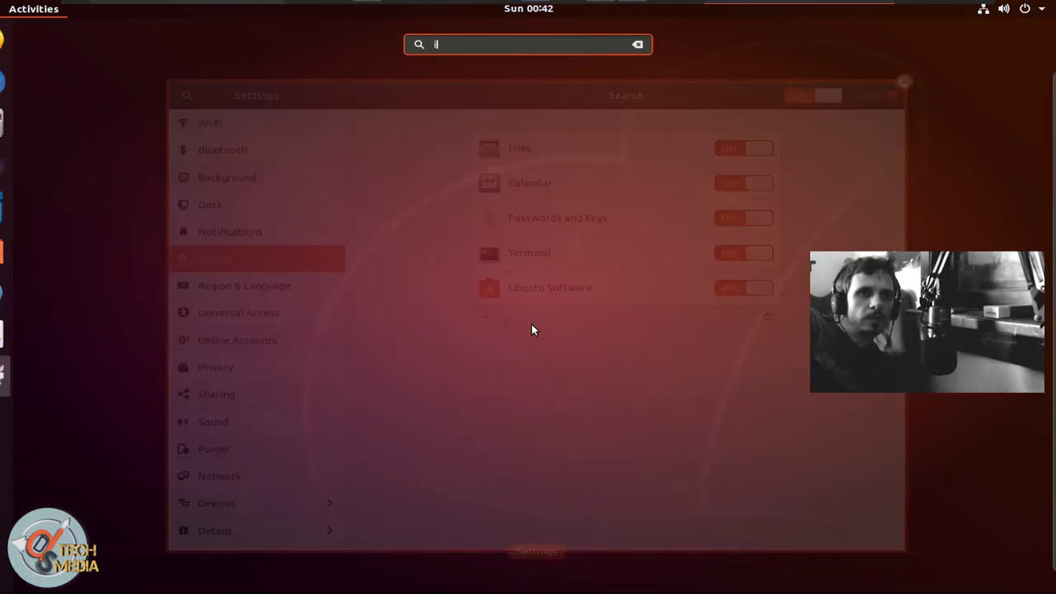
pyautogui.write('mage')
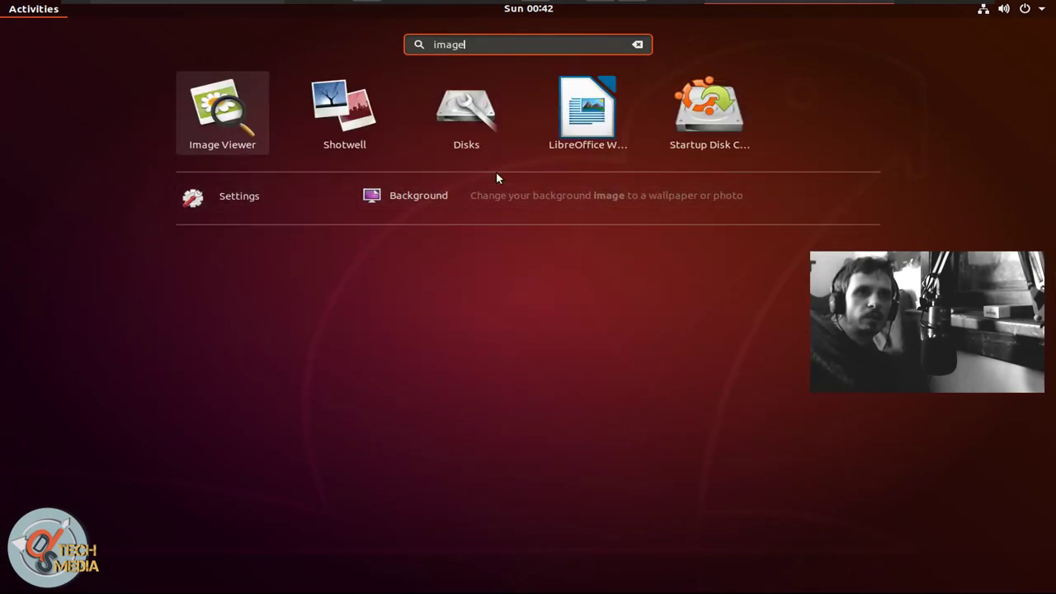
pyautogui.press('BackSpace')
pyautogui.press('BackSpace')
pyautogui.press('BackSpace')
pyautogui.press('BackSpace')
pyautogui.press('BackSpace')
pyautogui.write('gimp')
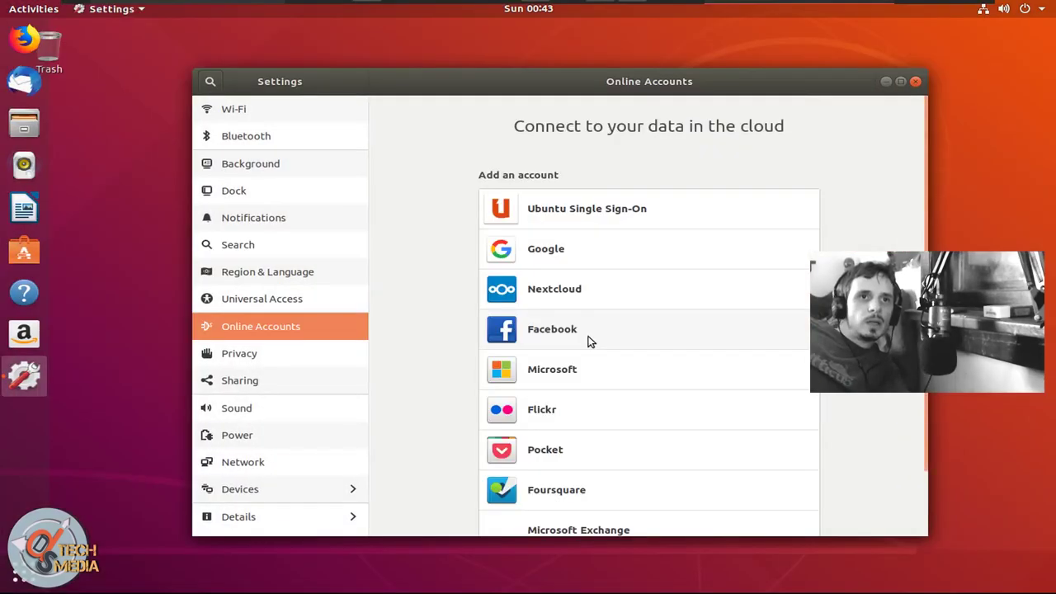
# - Expand the Online Accounts ⋮ row to list all providers, then check the Sharing and Privacy pages
pyautogui.scroll(-2, 591, 341)
pyautogui.scroll(2, 587, 336)
pyautogui.scroll(-1, 590, 210)
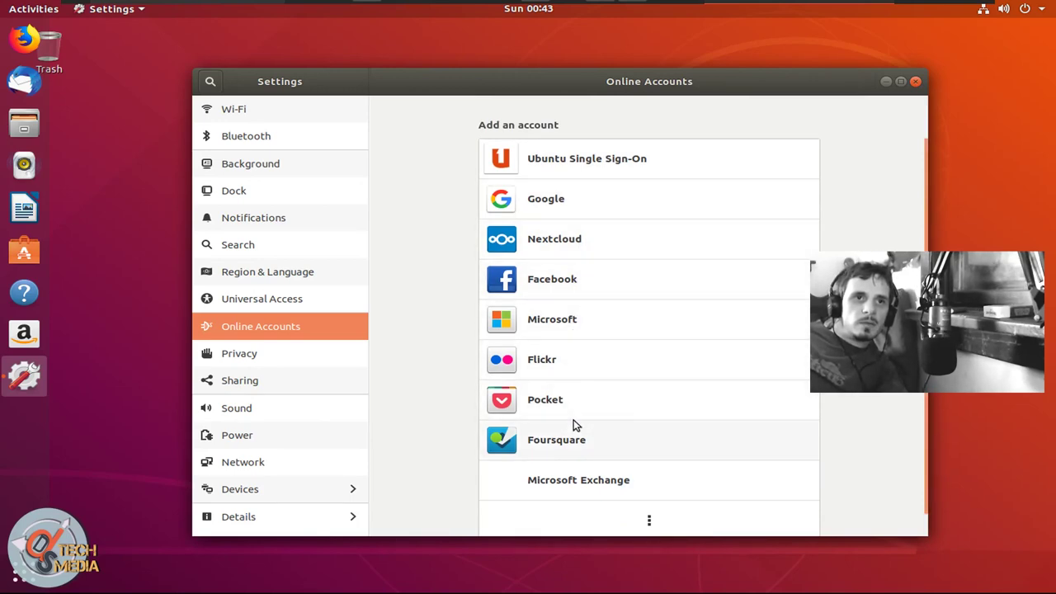
pyautogui.scroll(-1, 581, 446)
pyautogui.click(667, 495)
pyautogui.scroll(-3, 651, 500)
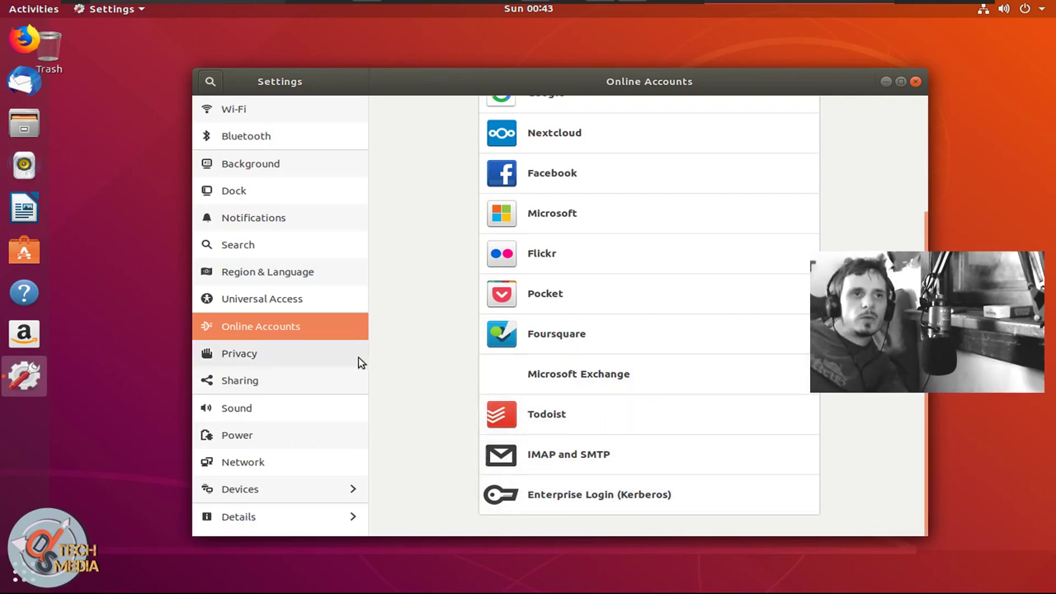
pyautogui.click(357, 377)
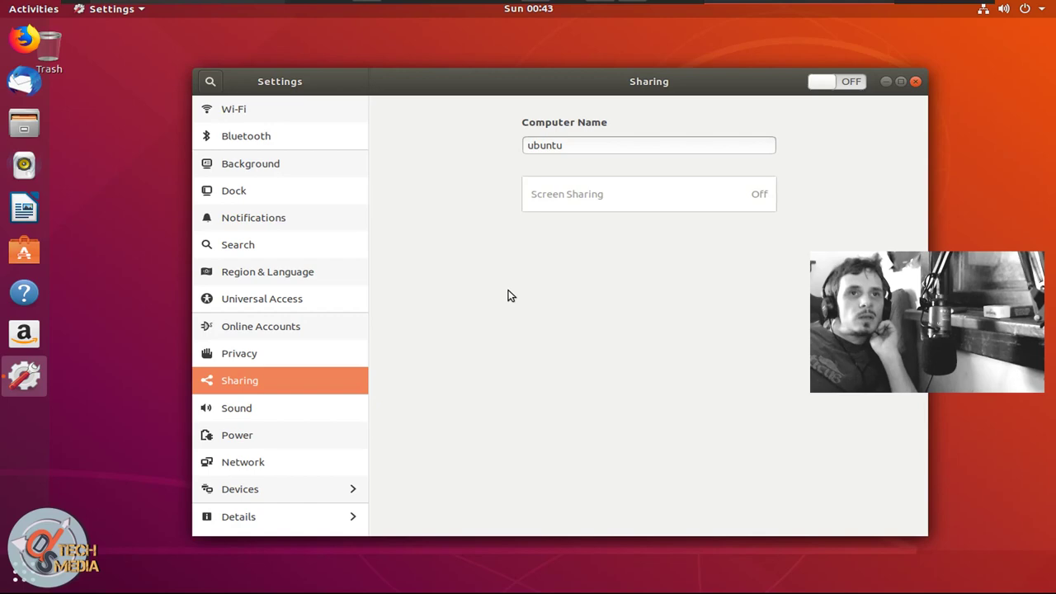
pyautogui.press('Up')
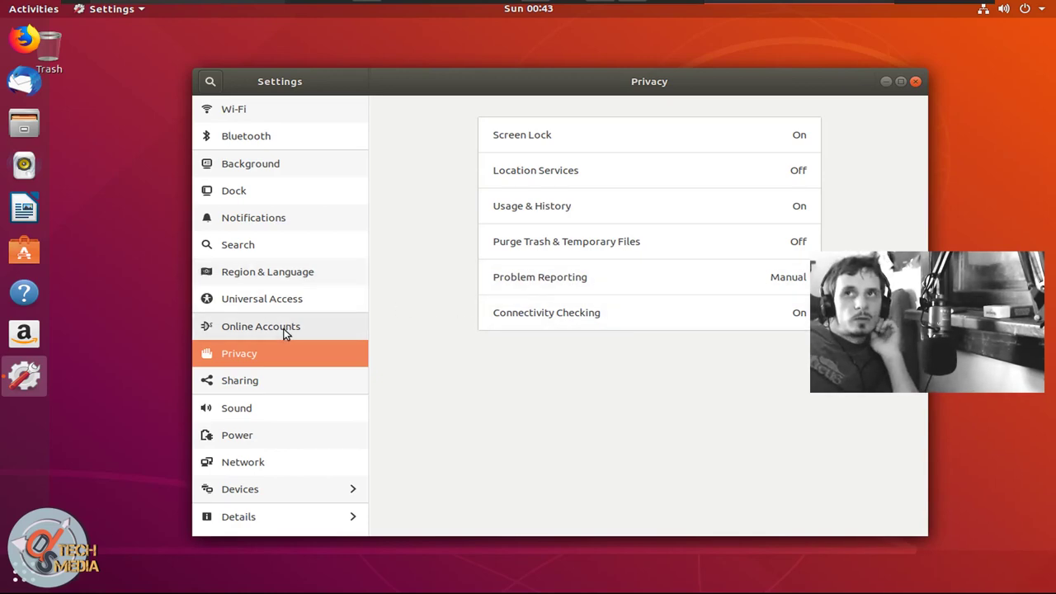
# - Back on Sharing, edit the computer name field and switch sharing on
pyautogui.click(247, 381)
pyautogui.click(602, 143)
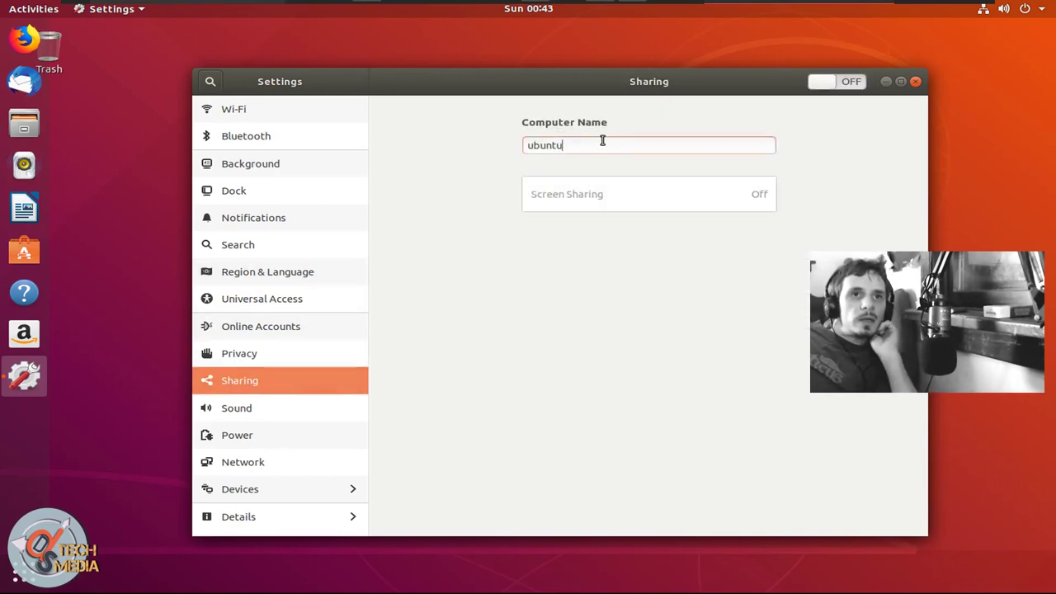
pyautogui.click(831, 79)
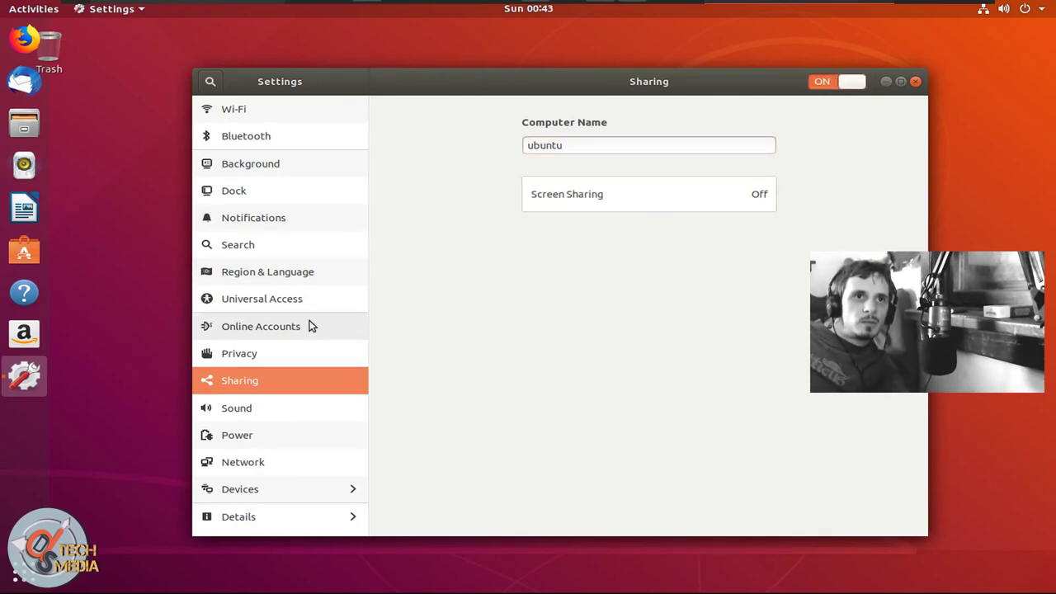
# - Look over the Sound, Power, Network and Wi-Fi panels, then close Settings
pyautogui.click(296, 409)
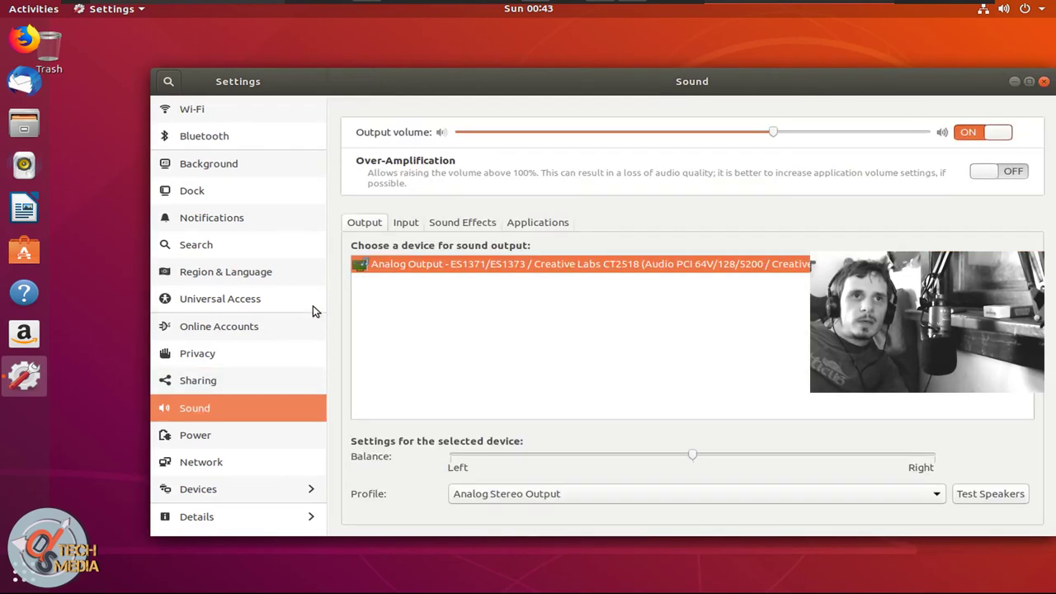
pyautogui.click(216, 443)
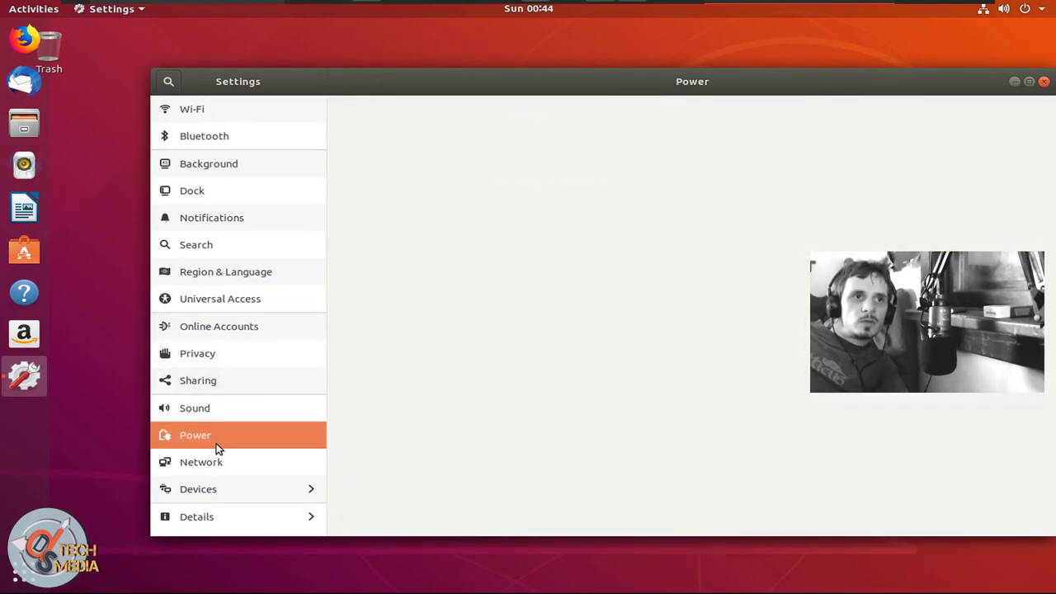
pyautogui.click(226, 469)
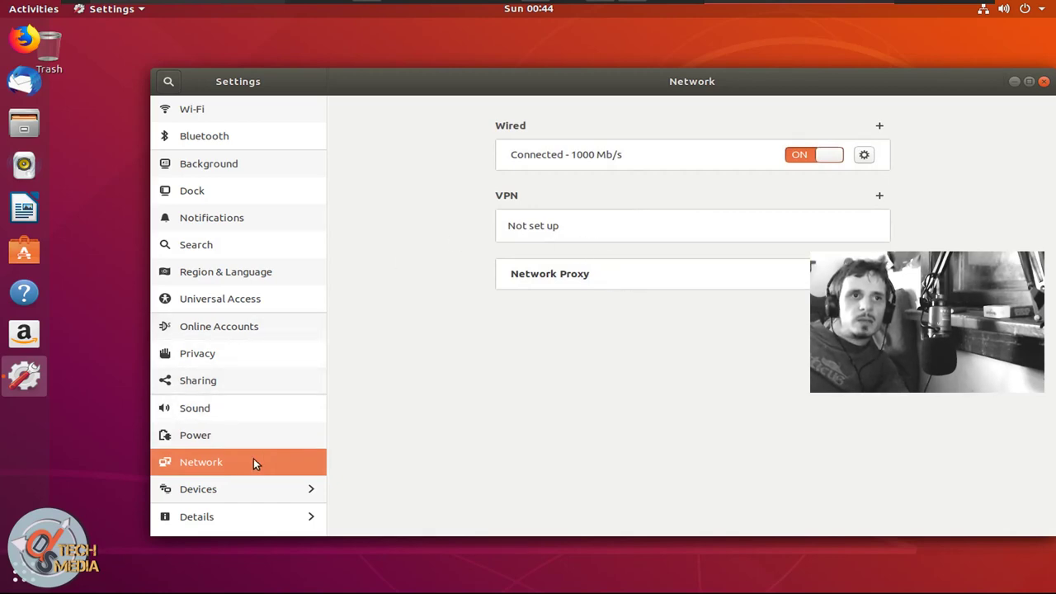
pyautogui.click(240, 486)
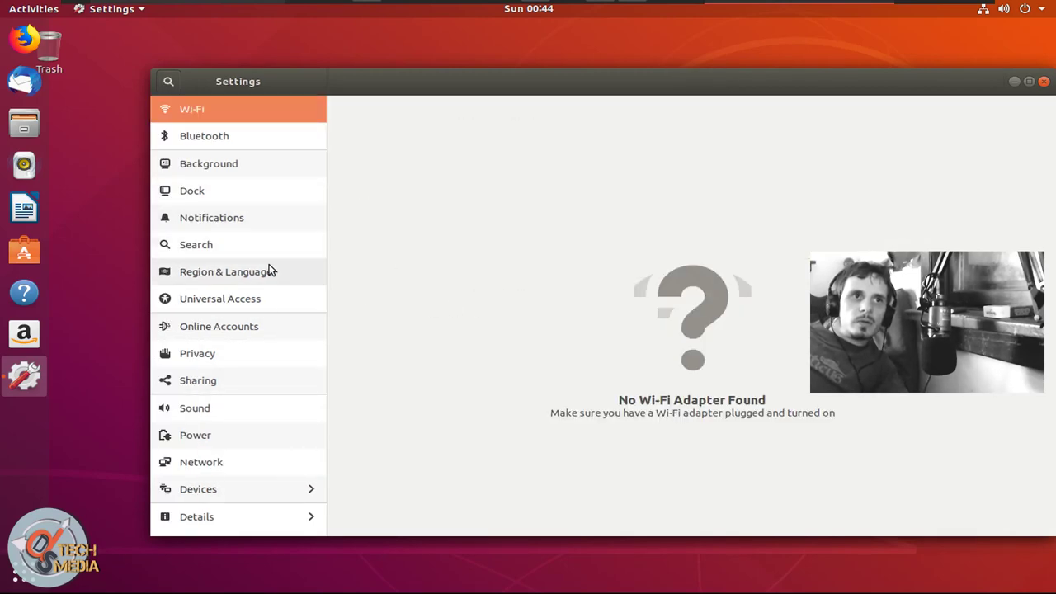
pyautogui.click(1043, 82)
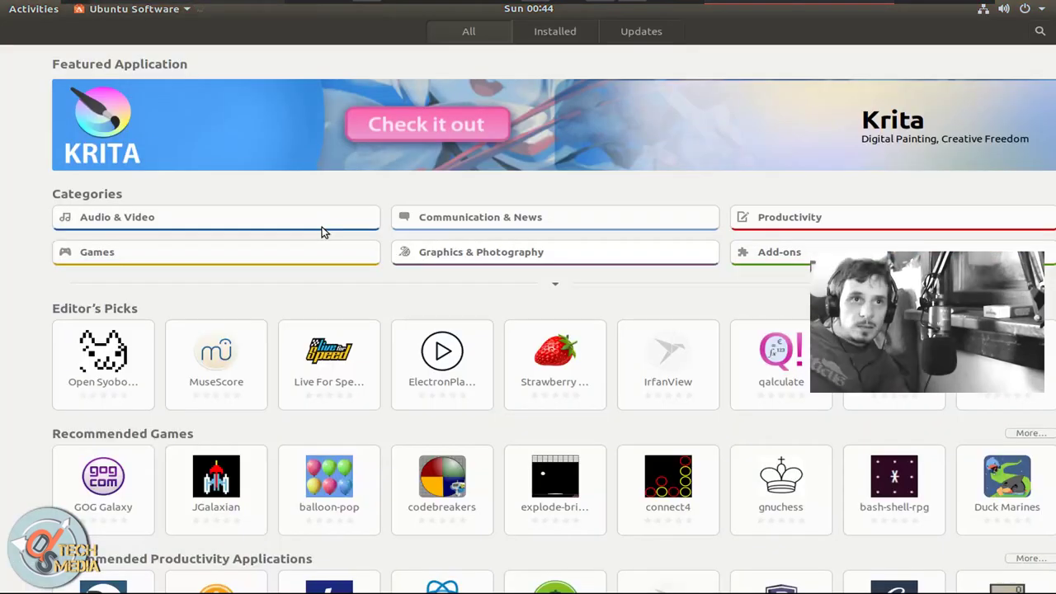
# - Search 'steam' in Ubuntu Software, install Steam installer, and restore the window size
pyautogui.write('steam')
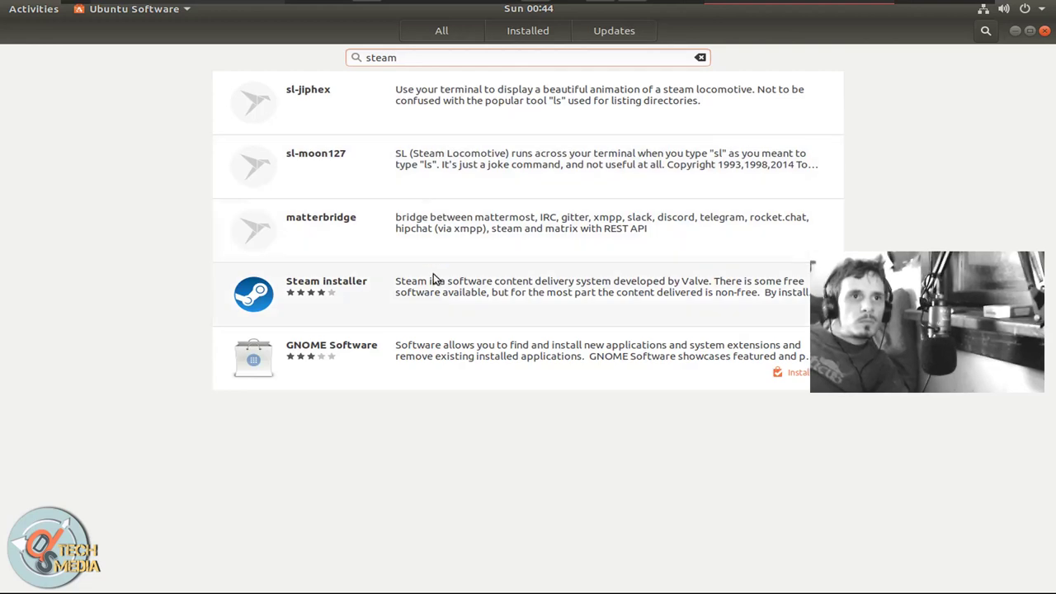
pyautogui.click(462, 305)
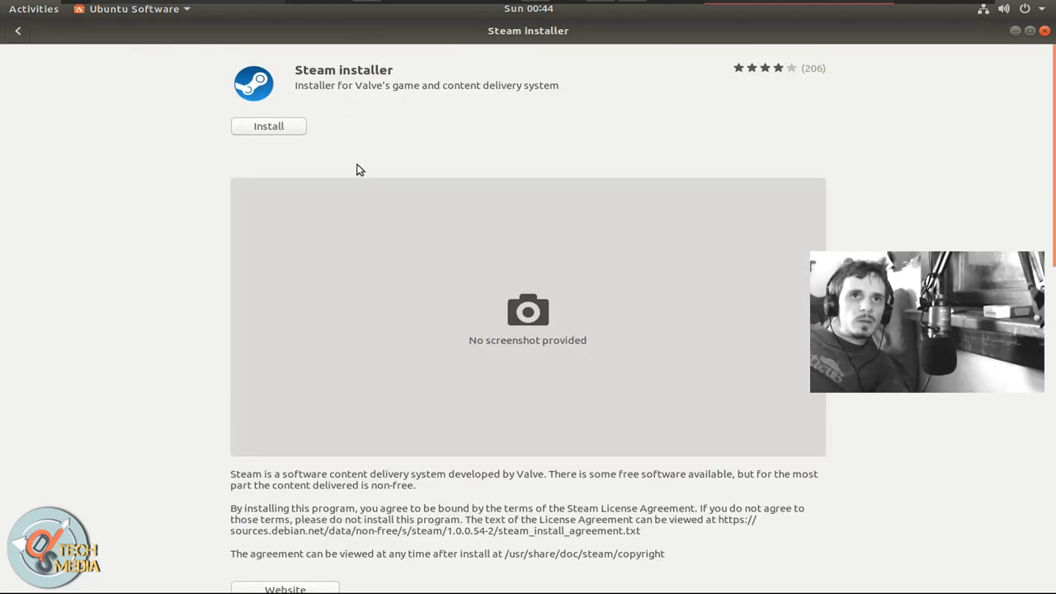
pyautogui.click(289, 130)
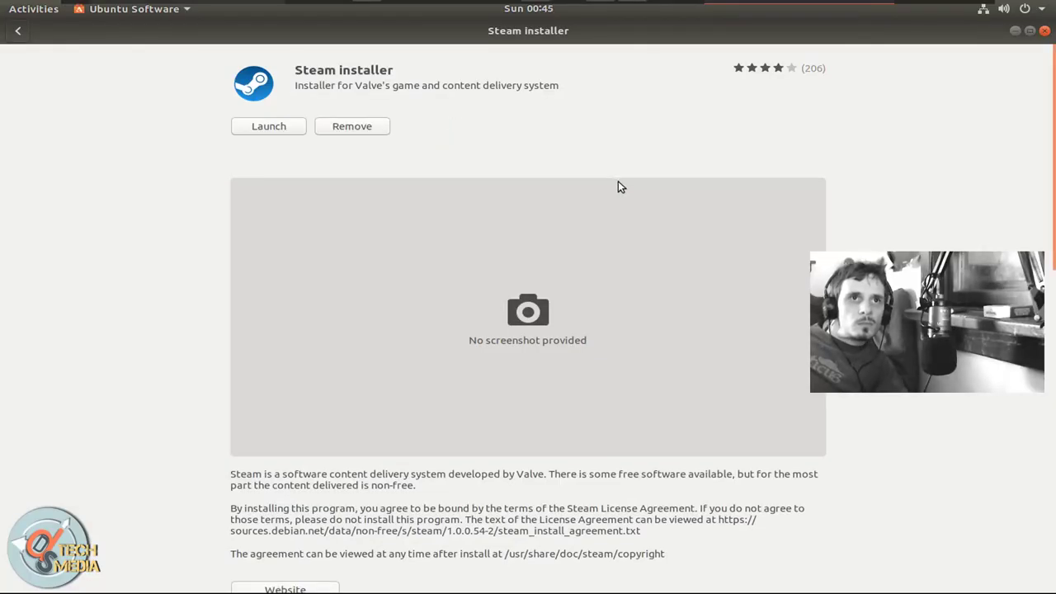
pyautogui.press('super+Down')
# - Check the Other Software sources and pending update details, then scroll through Steam installer's reviews
pyautogui.click(226, 118)
pyautogui.doubleClick(432, 124)
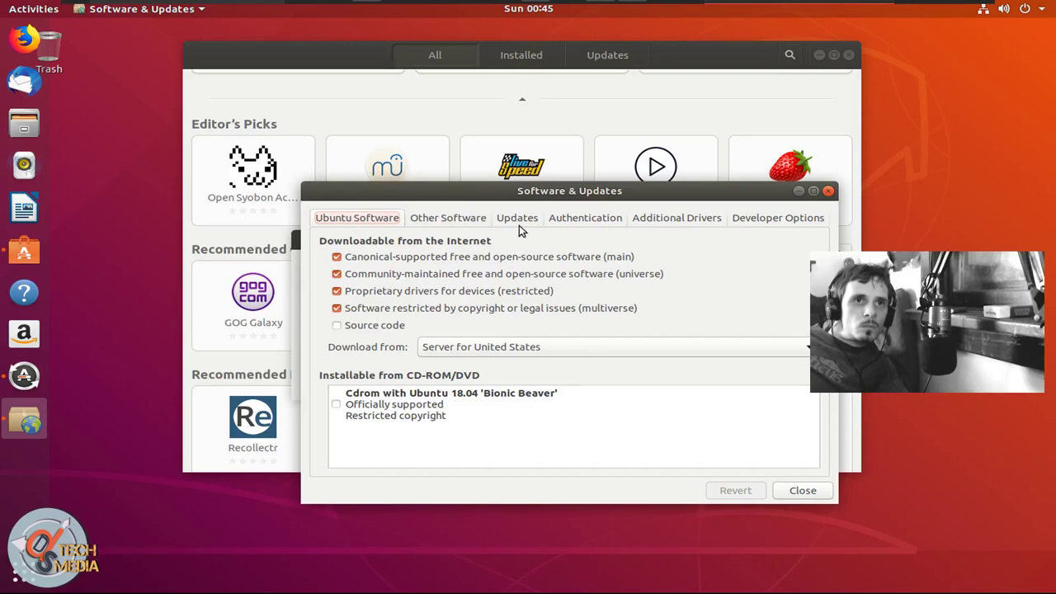
pyautogui.click(447, 217)
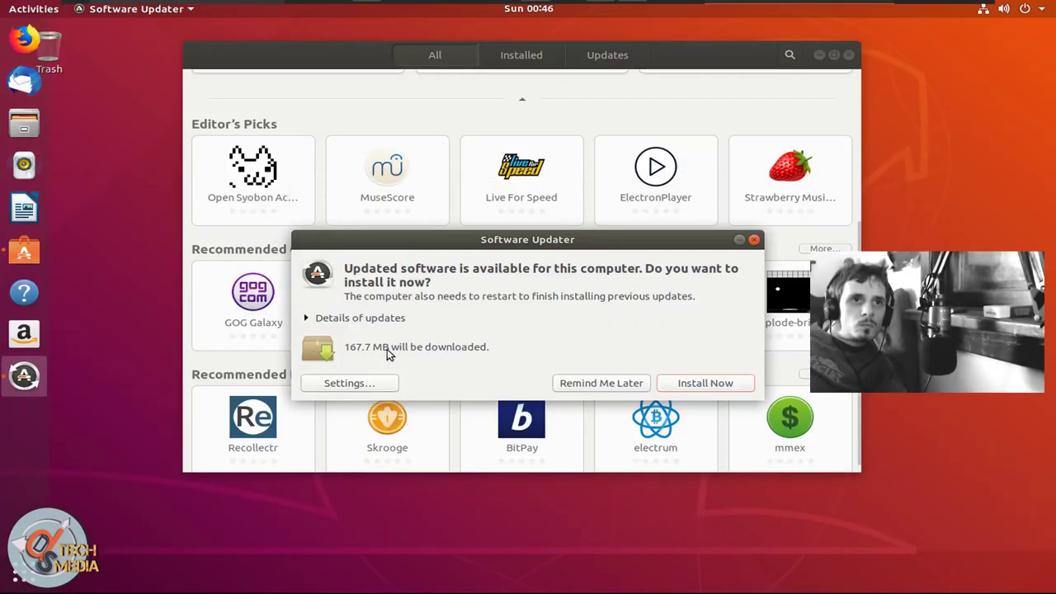
pyautogui.click(334, 318)
pyautogui.scroll(5, 561, 371)
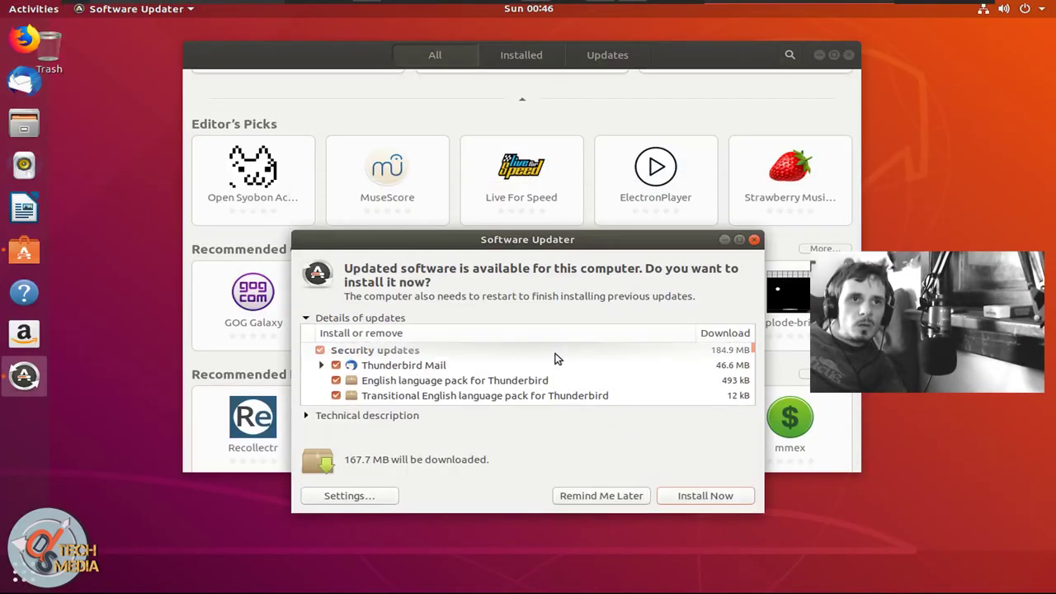
pyautogui.scroll(-10, 548, 367)
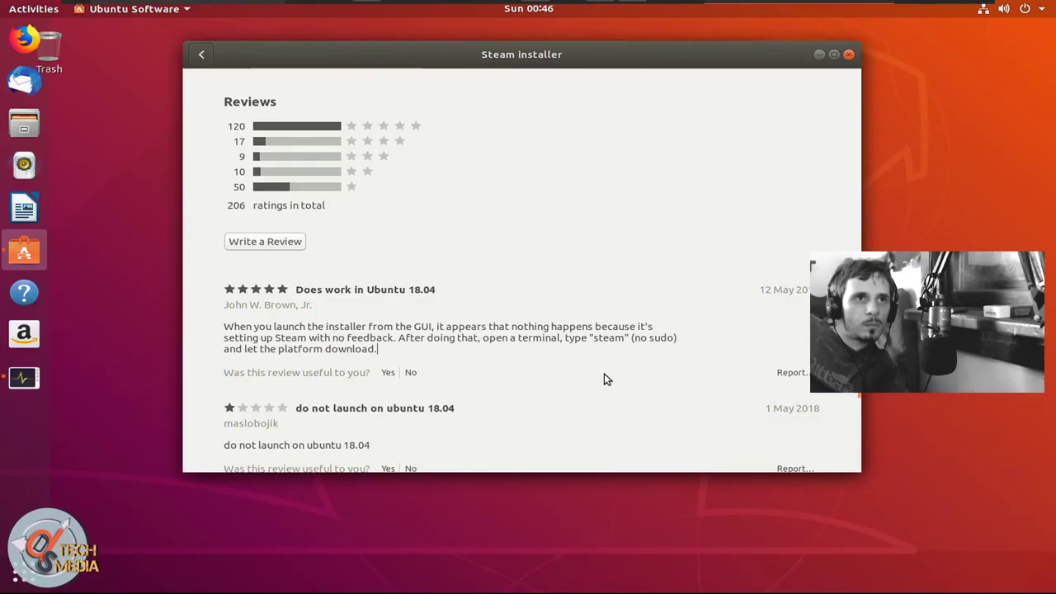
pyautogui.scroll(3, 604, 373)
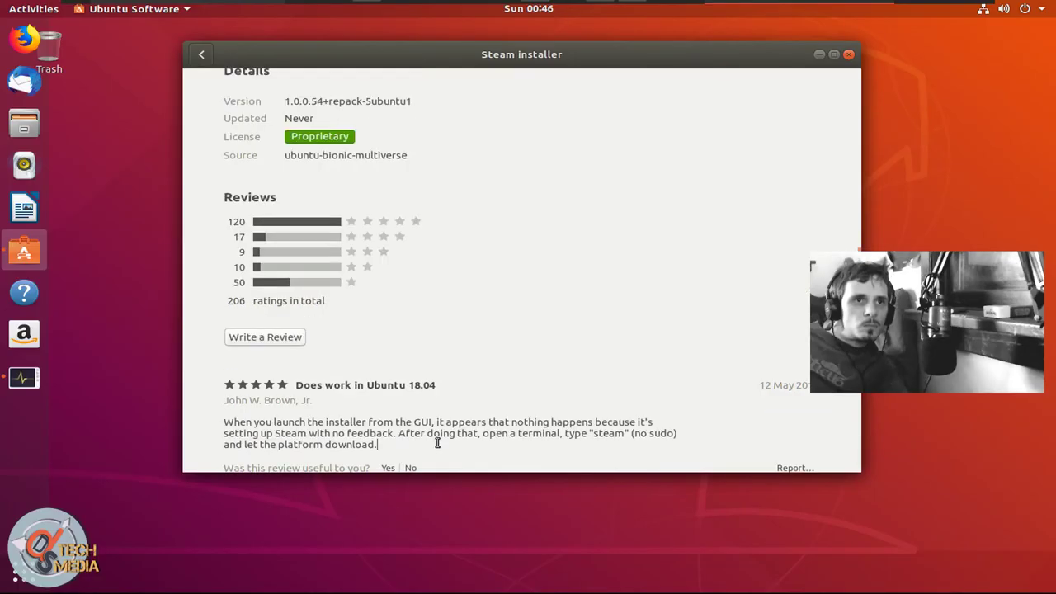
pyautogui.scroll(-3, 604, 373)
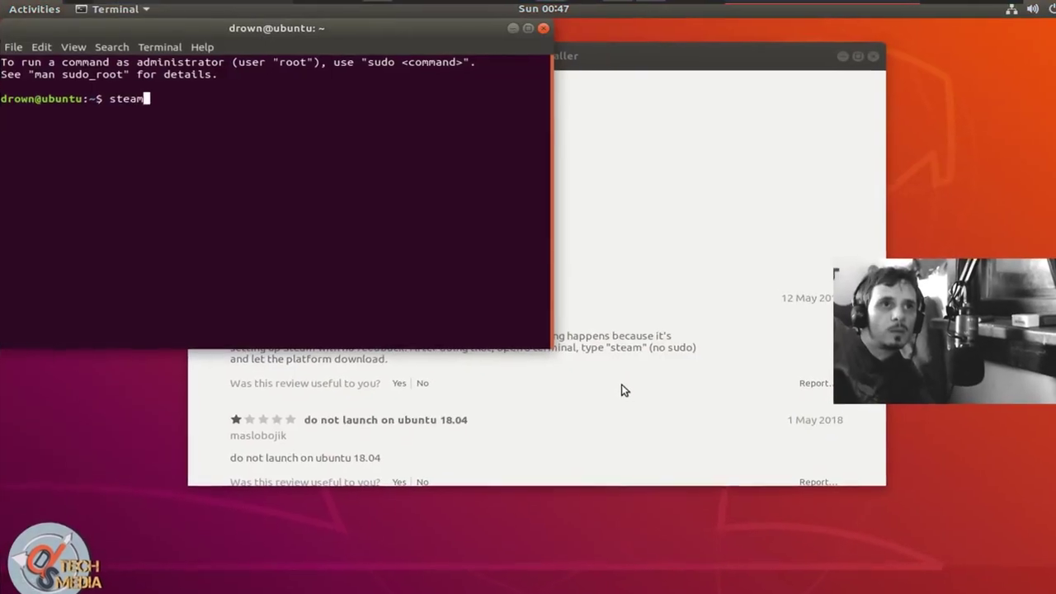
# - In Terminal, run 'steam' (not found) and then 'sudo apt policy steam'
pyautogui.press('Return')
pyautogui.hotkey('alt', 'Tab')
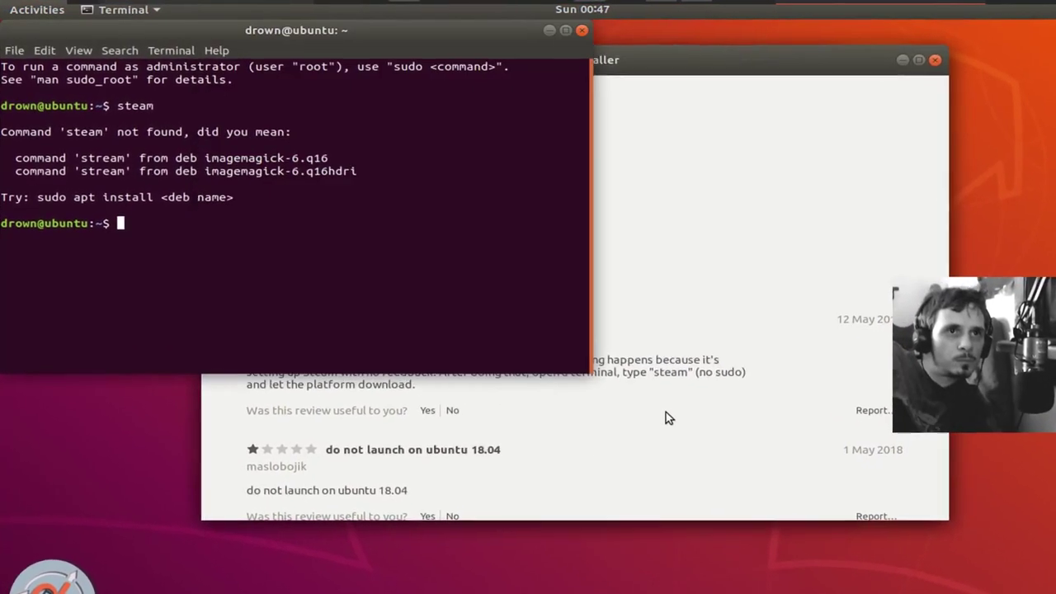
pyautogui.write('steam')
pyautogui.press('Return')
pyautogui.write('sudo apt policy ')
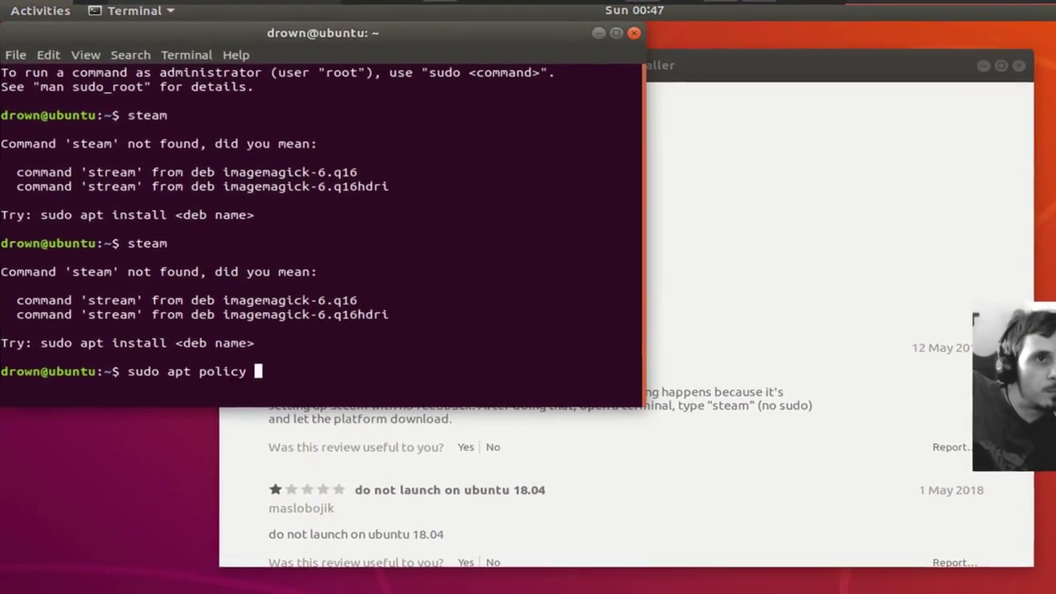
pyautogui.write('steam')
pyautogui.press('Return')
# - Start 'sudo apt install steam', then clear the old steam search in Ubuntu Software
pyautogui.press('Return')
pyautogui.write('sudo apt install steam')
pyautogui.press('Return')
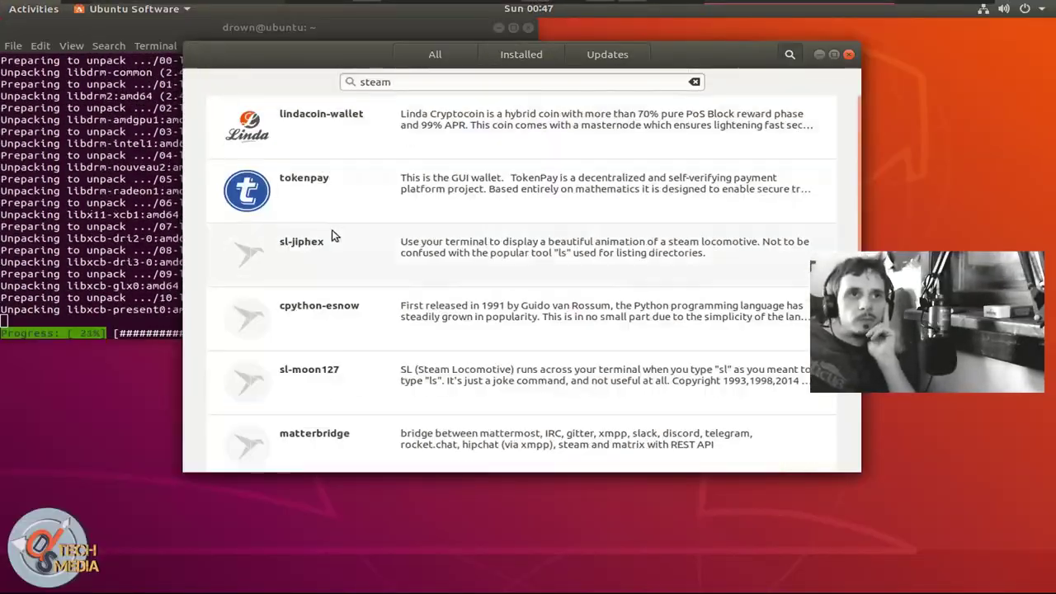
pyautogui.tripleClick(484, 83)
pyautogui.press('BackSpace')
# - Type 'skype', then go back, clear the search box and return to the store overview
pyautogui.write('skype')
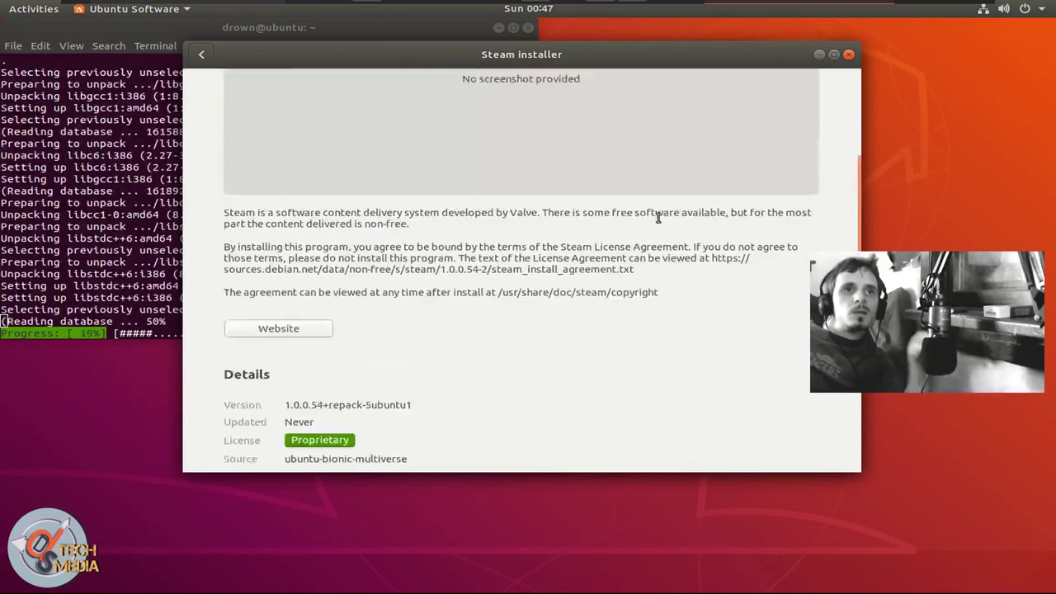
pyautogui.scroll(10, 635, 244)
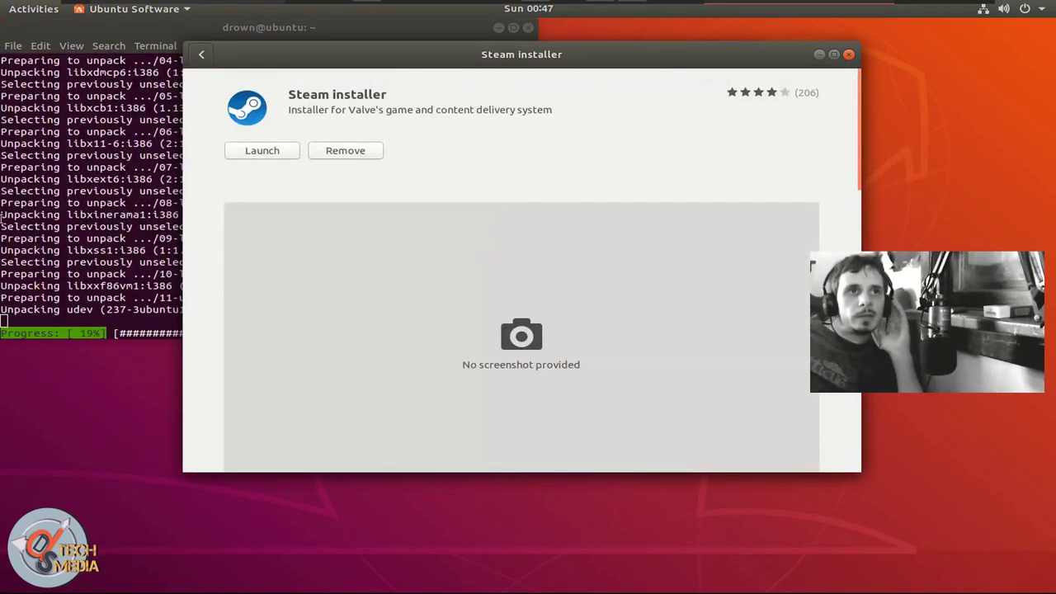
pyautogui.click(200, 54)
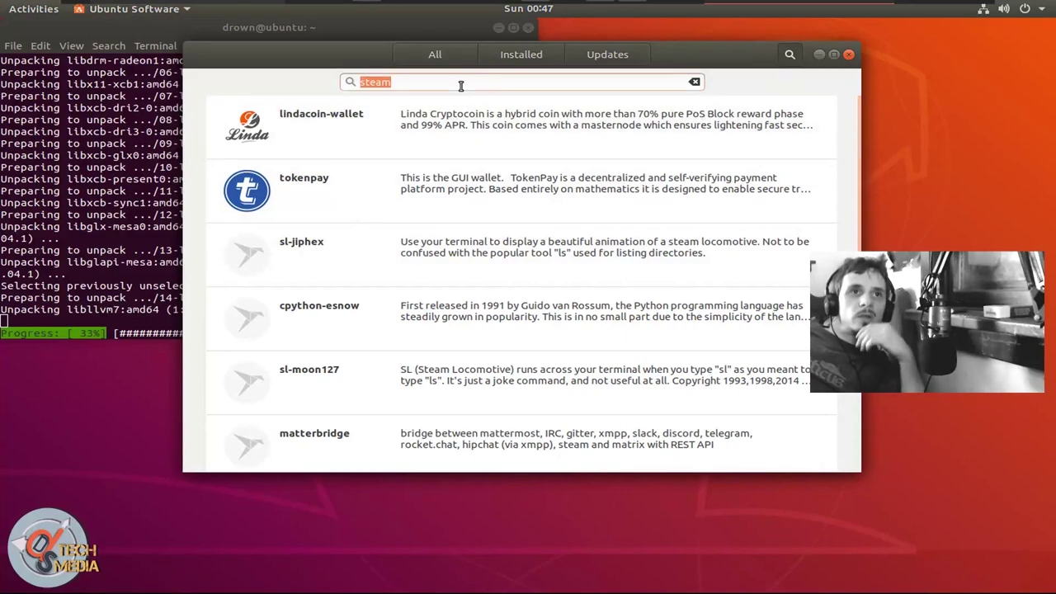
pyautogui.press('BackSpace')
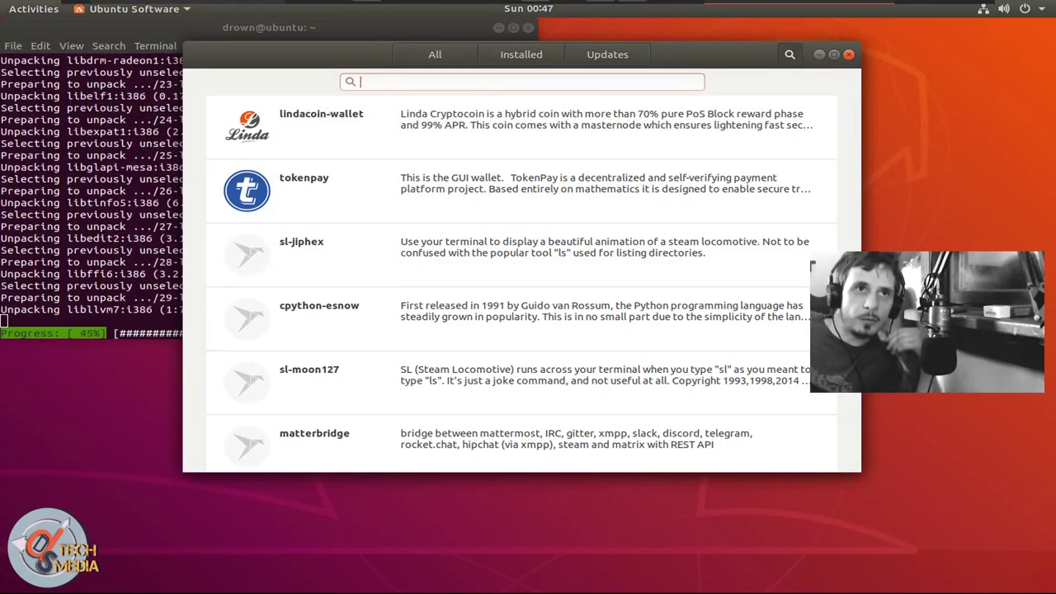
pyautogui.click(435, 54)
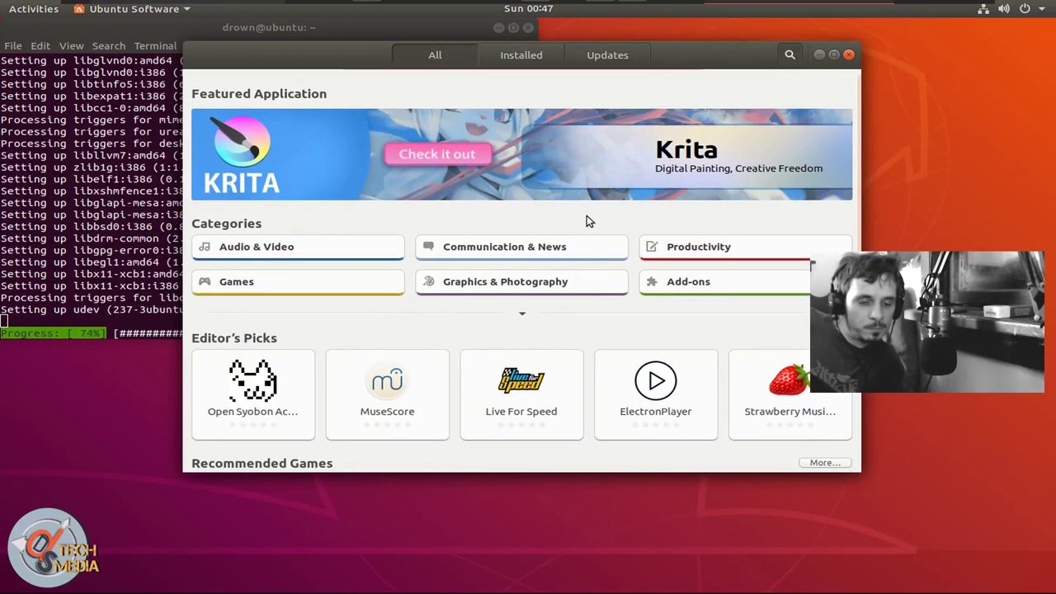
# - Search 'skype', scroll through the Skype details page, go back and quit Ubuntu Software
pyautogui.write('skype')
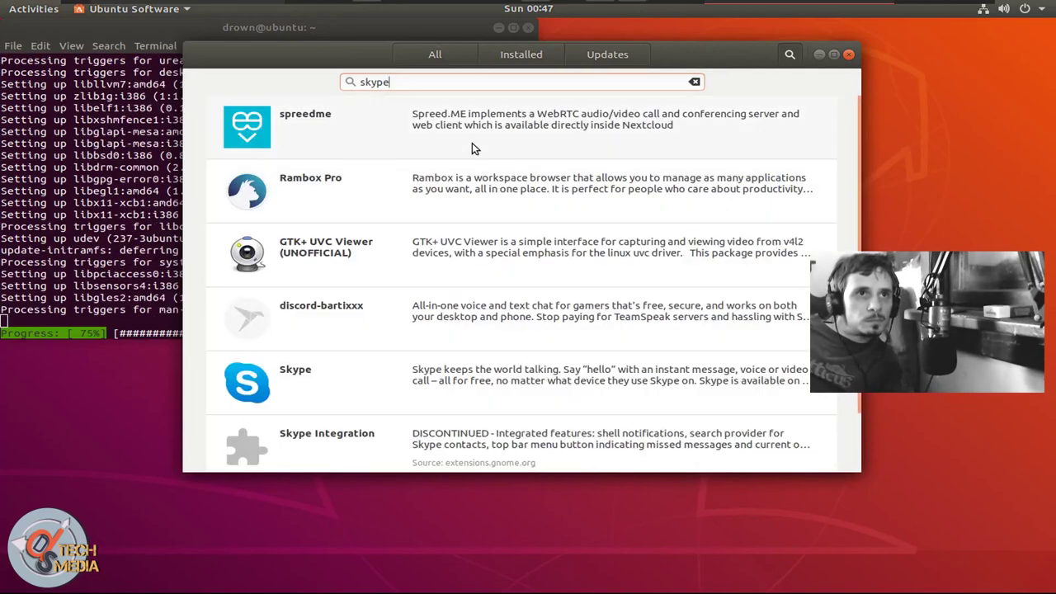
pyautogui.click(494, 377)
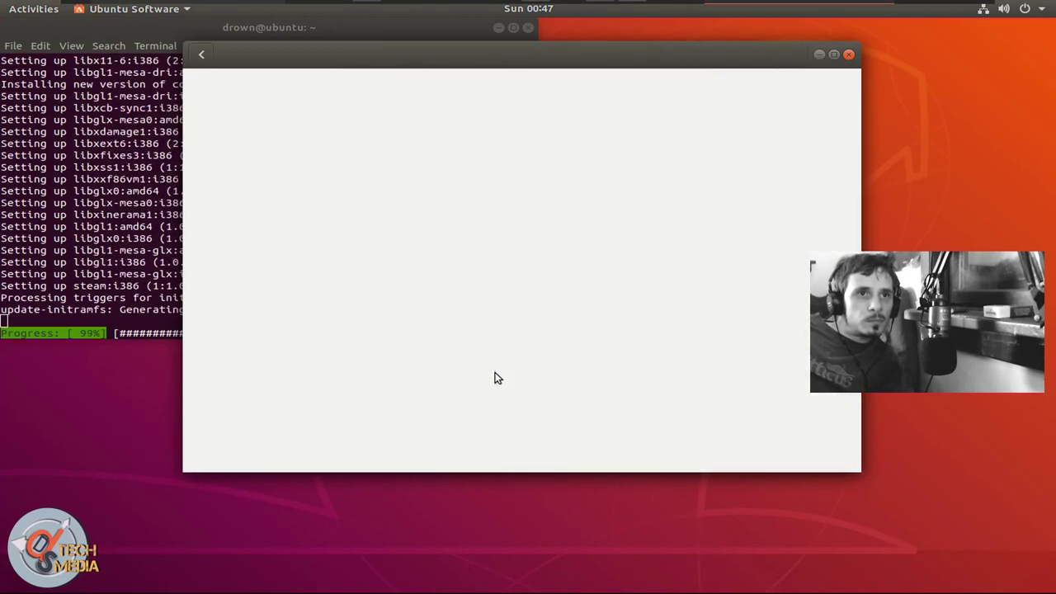
pyautogui.scroll(-3, 337, 214)
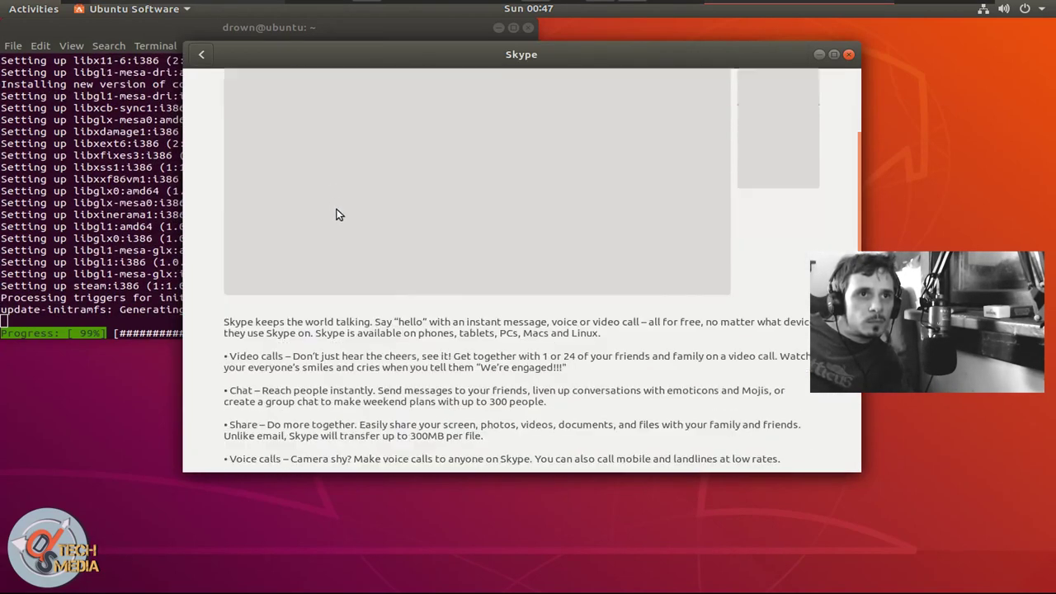
pyautogui.scroll(-5, 648, 344)
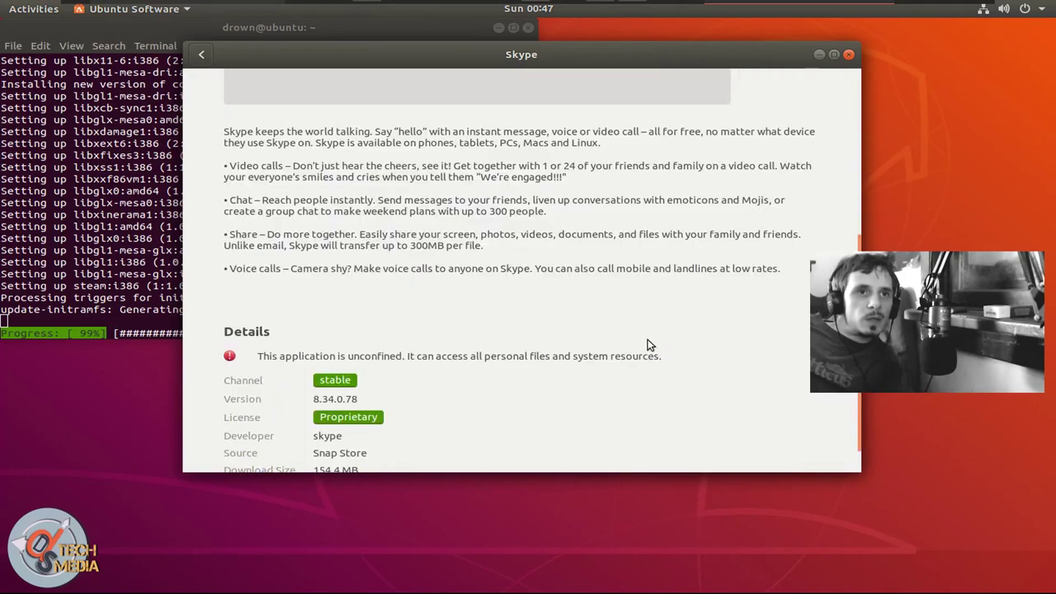
pyautogui.scroll(8, 505, 373)
pyautogui.scroll(-1, 458, 388)
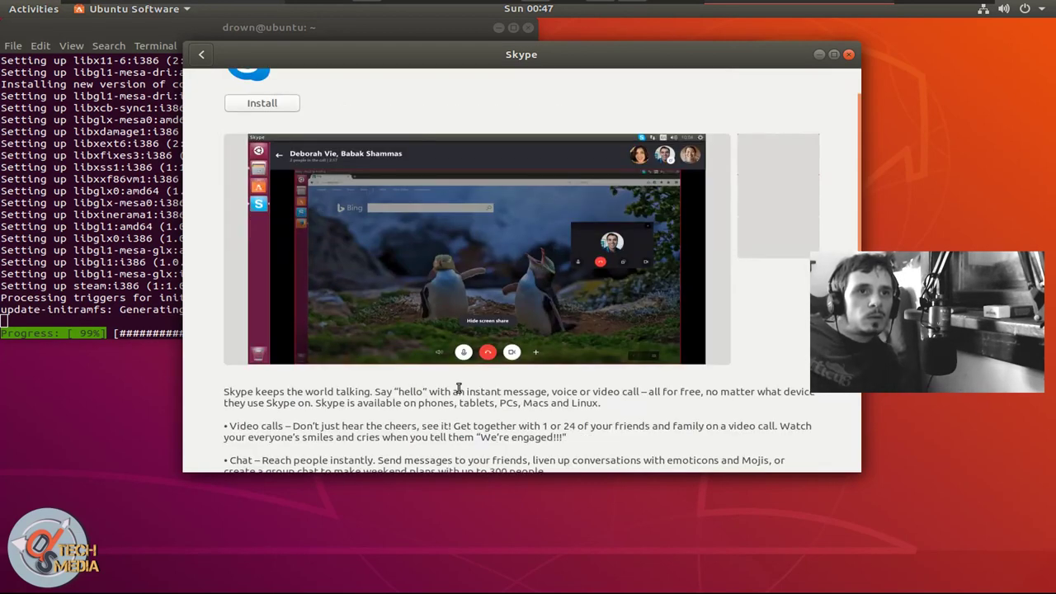
pyautogui.scroll(-8, 540, 463)
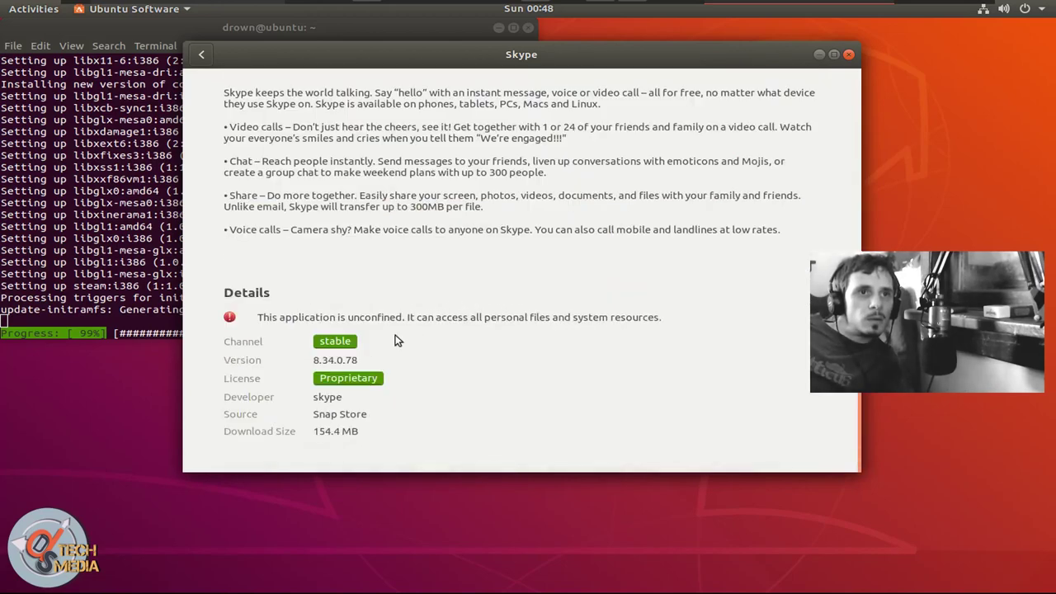
pyautogui.scroll(8, 321, 413)
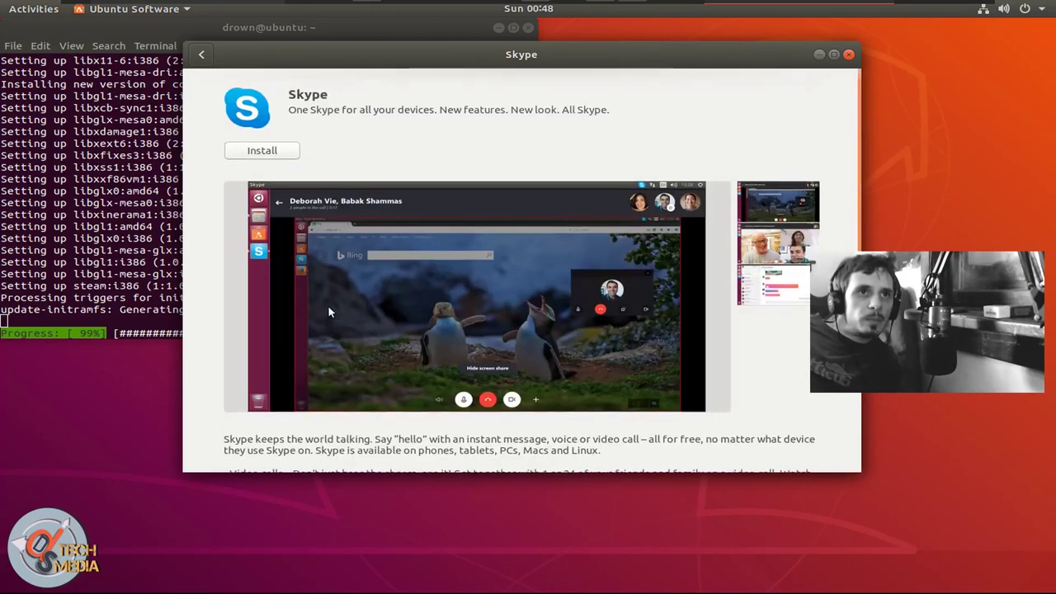
pyautogui.click(200, 54)
pyautogui.hotkey('ctrl', 'q')
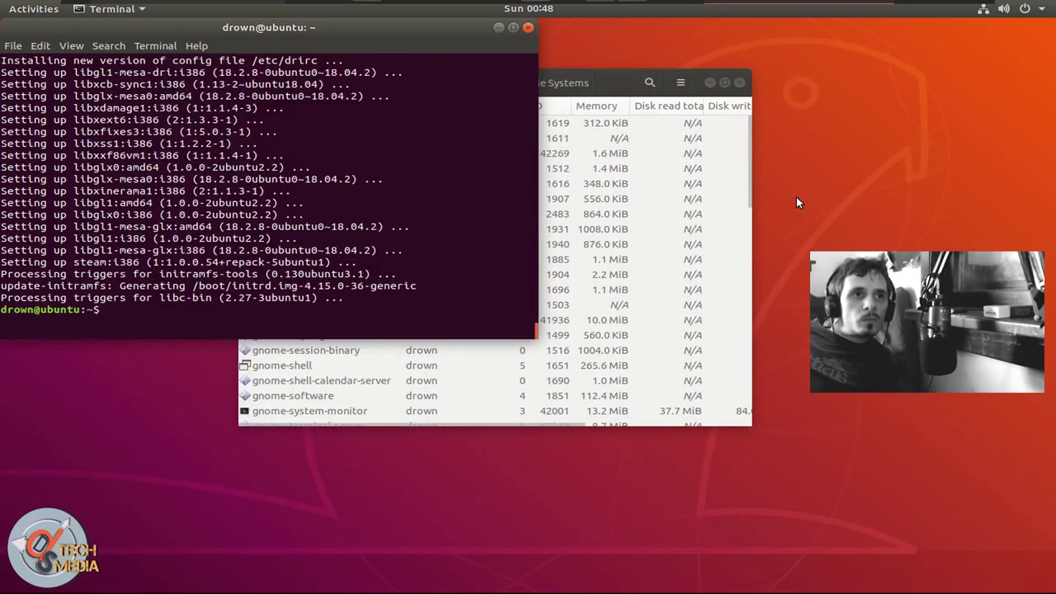
# - Launch Steam from the Activities search for 'stea'
pyautogui.press('super')
pyautogui.write('stea')
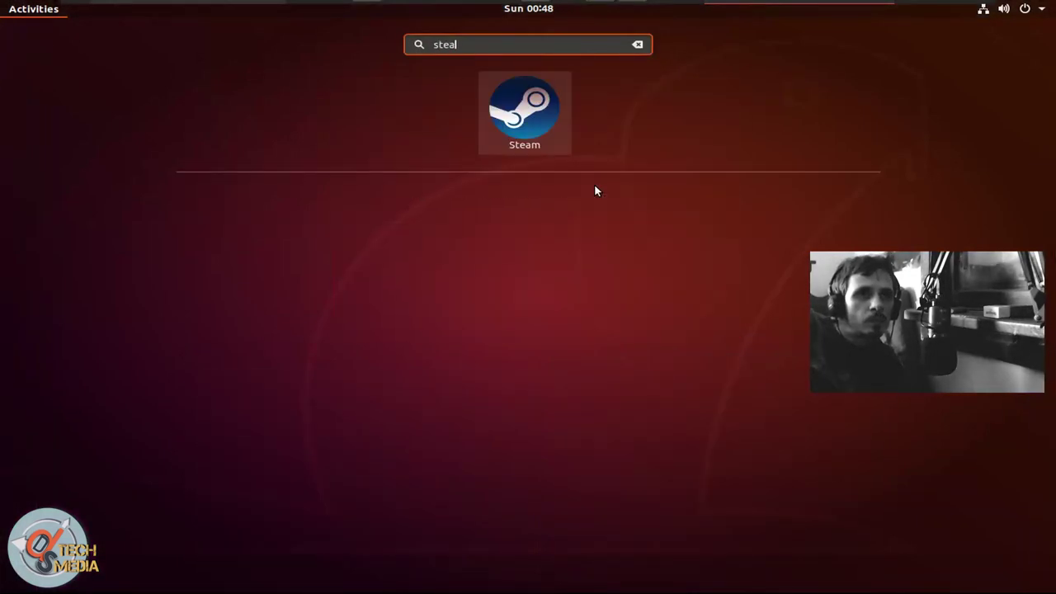
pyautogui.press('Return')
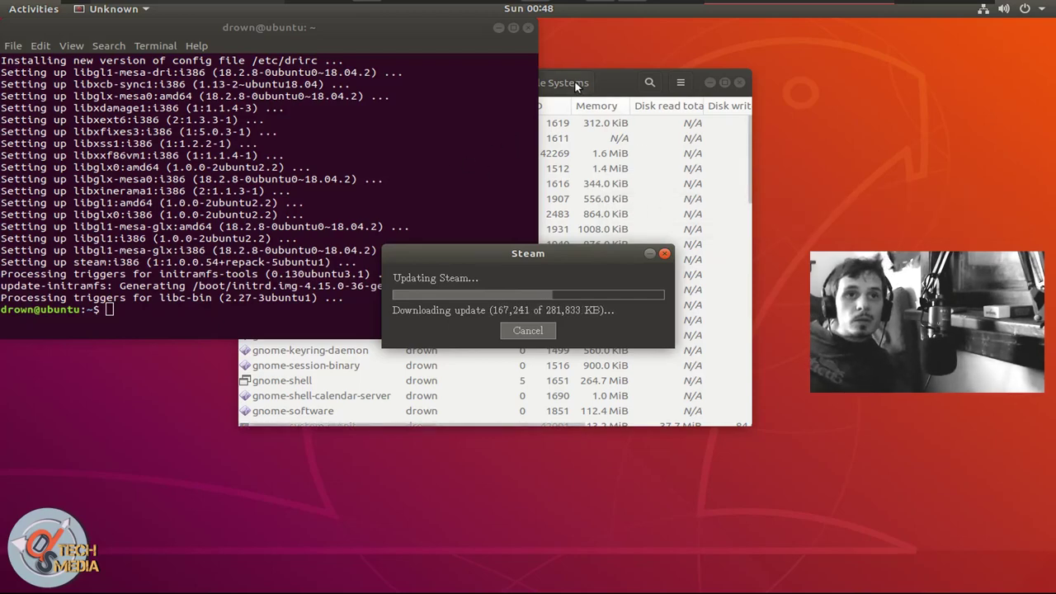
# - Move System Monitor aside in front of Steam and glance at the Terminal's Search menu
pyautogui.moveTo(580, 83); pyautogui.dragTo(711, 120)
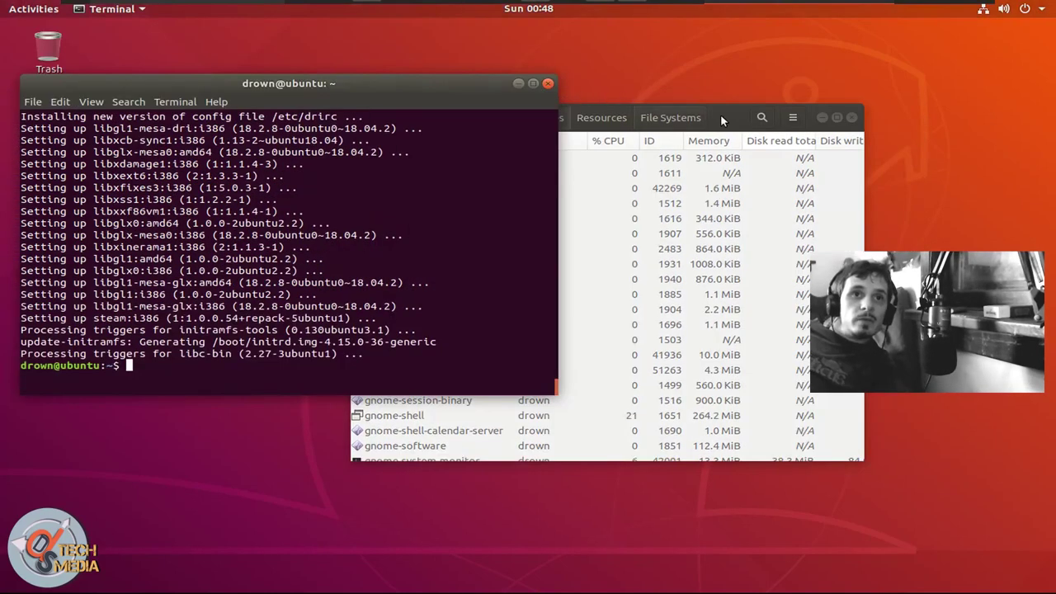
pyautogui.click(731, 117)
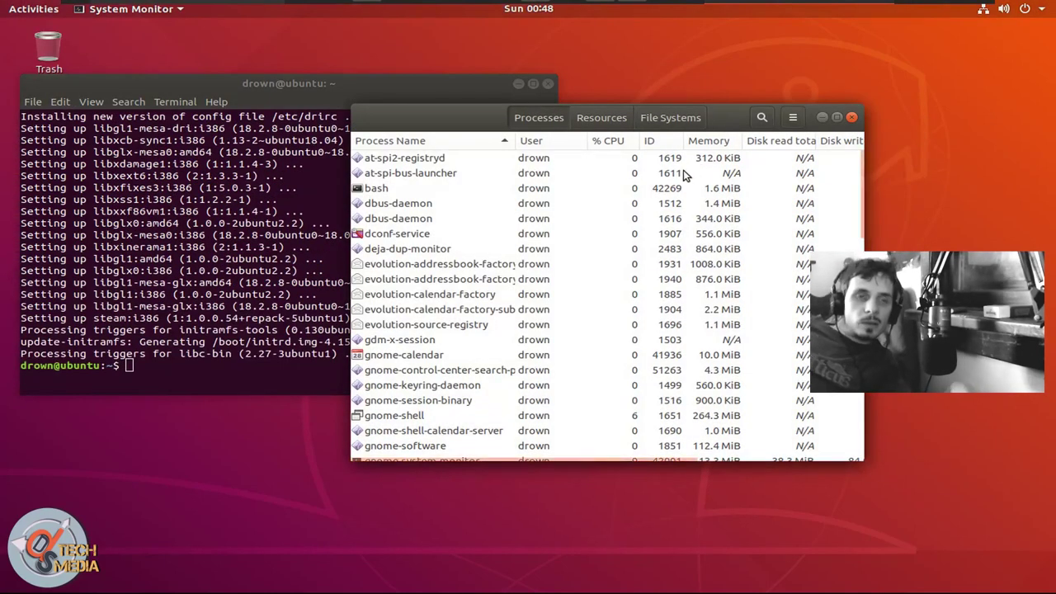
pyautogui.click(128, 102)
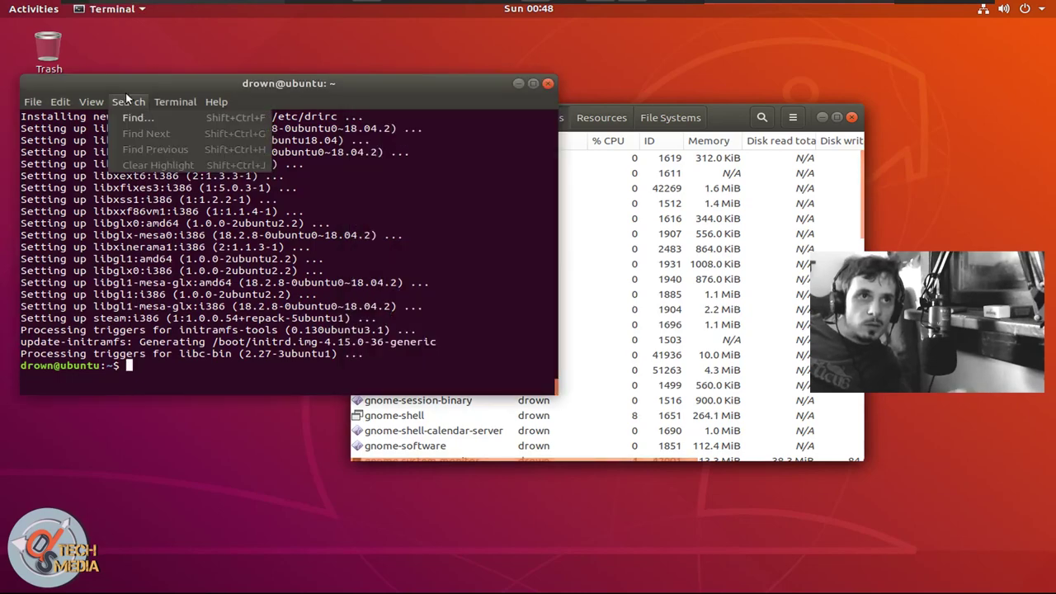
pyautogui.click(2, 49)
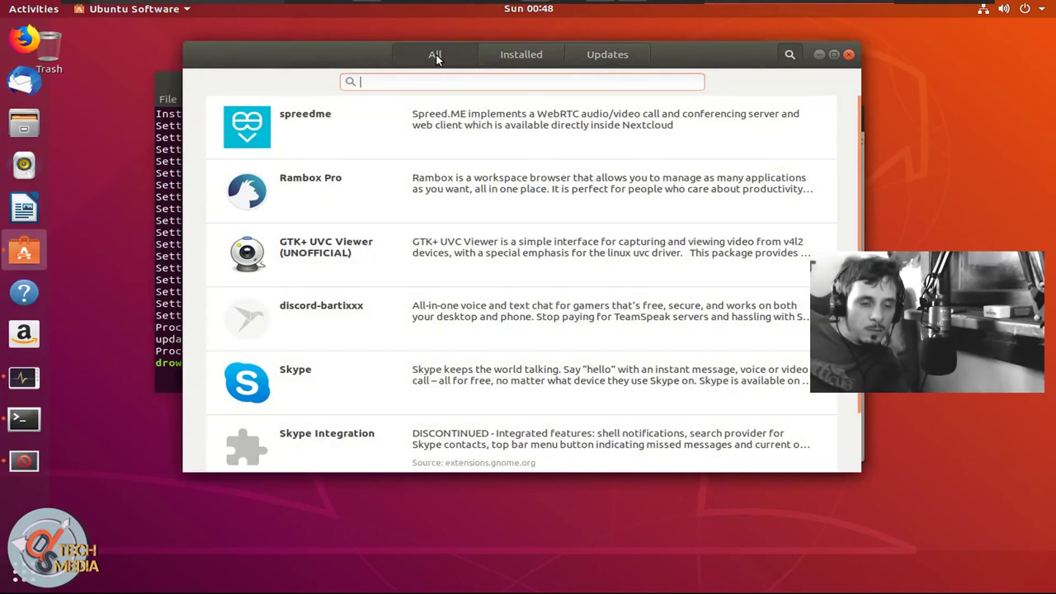
# - Search 'tweaks' in Ubuntu Software and install GNOME Tweaks
pyautogui.write('tweaks')
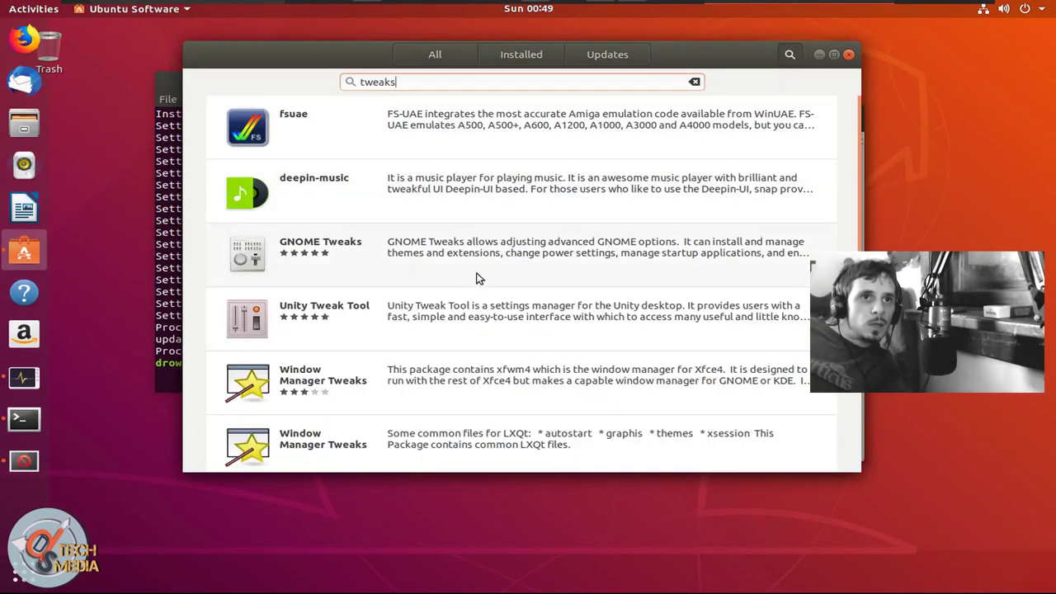
pyautogui.click(481, 250)
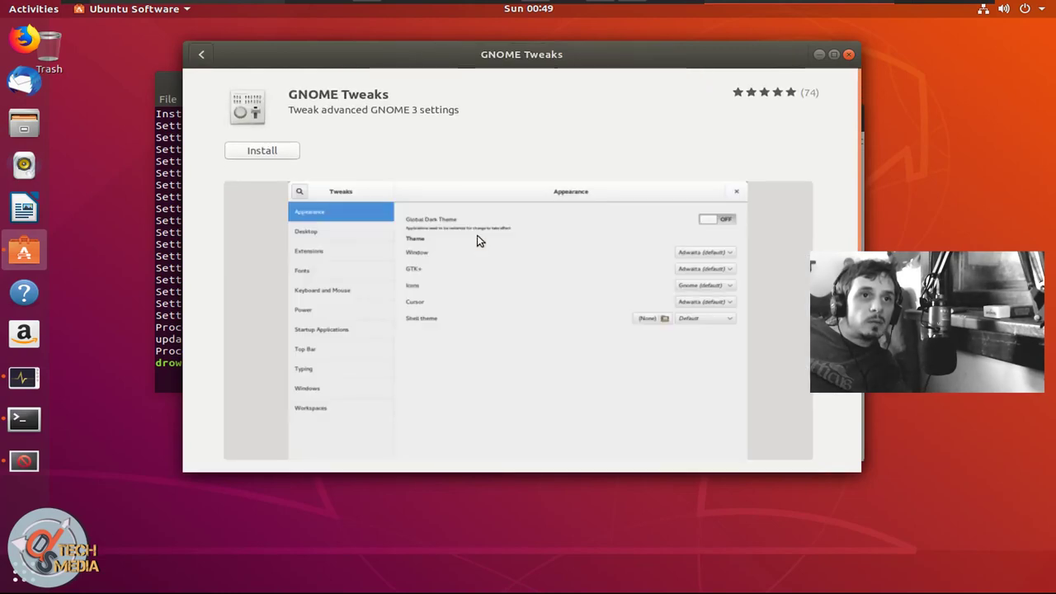
pyautogui.click(288, 150)
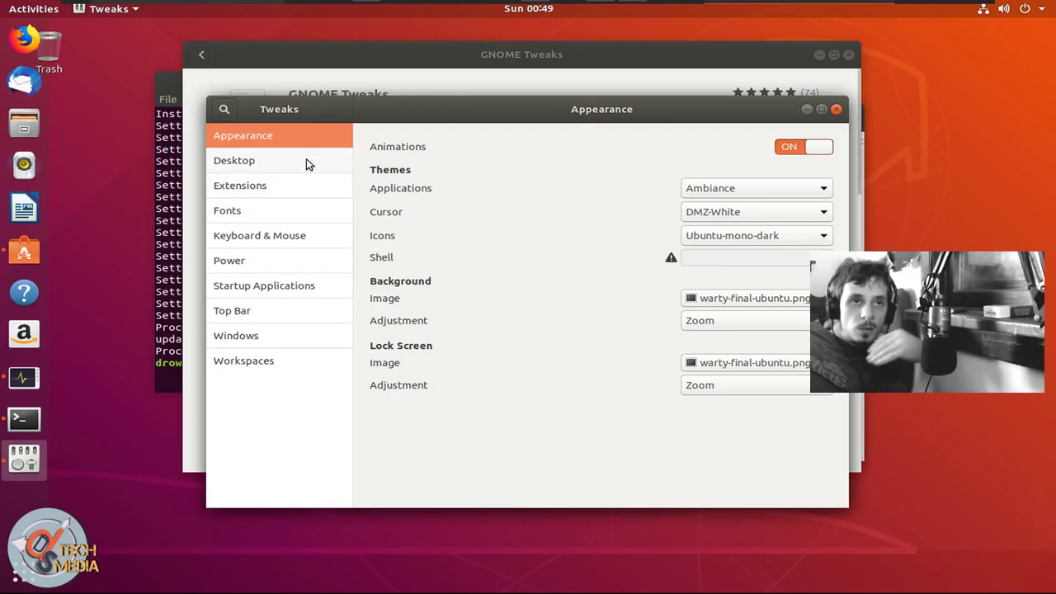
# - View Tweaks' Desktop and Extensions pages (appindicators and dock off), then start Firefox
pyautogui.click(236, 160)
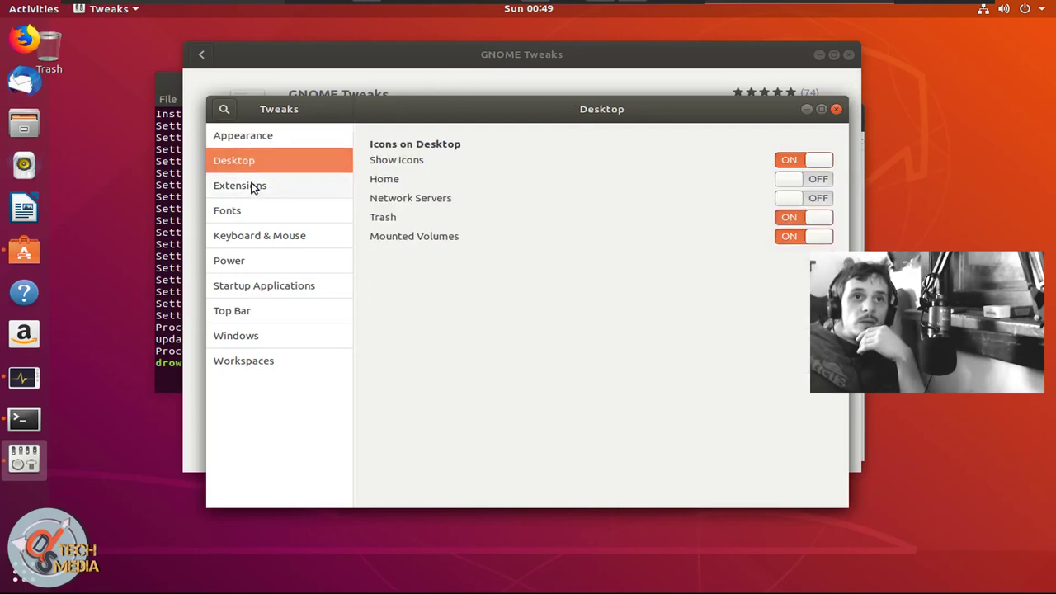
pyautogui.click(254, 185)
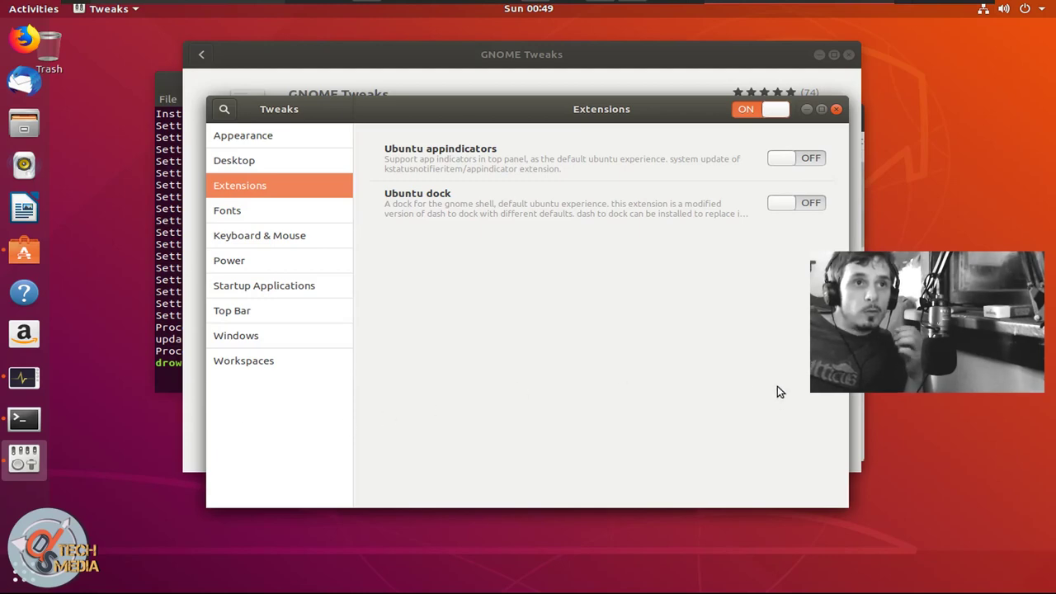
pyautogui.click(24, 38)
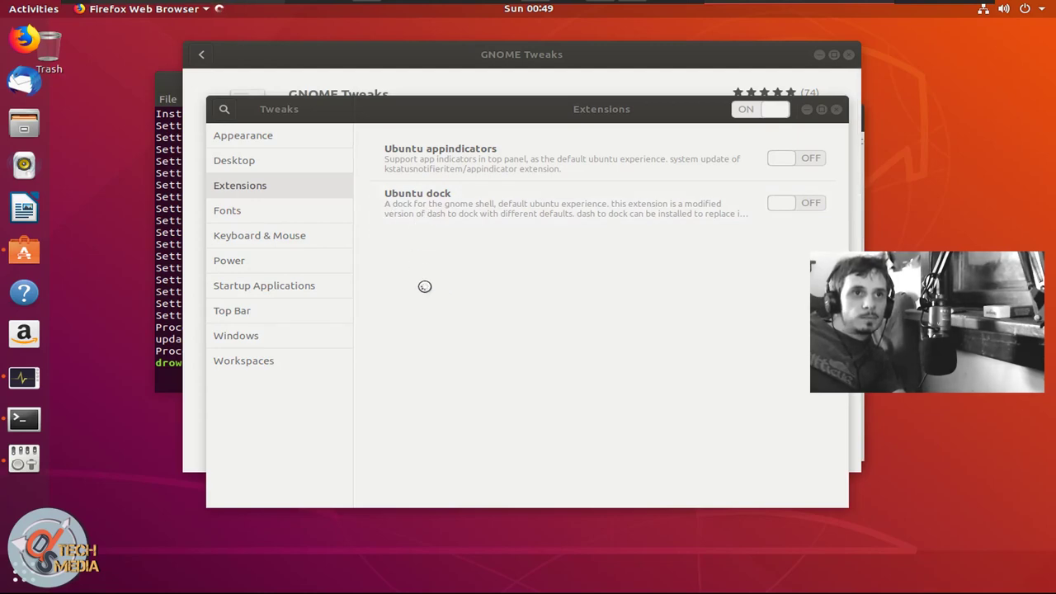
# - Google 'gnome extensions', open OpenWeather on extensions.gnome.org and install the GNOME Shell integration add-on
pyautogui.click(349, 142)
pyautogui.write('gnome extensions')
pyautogui.press('Return')
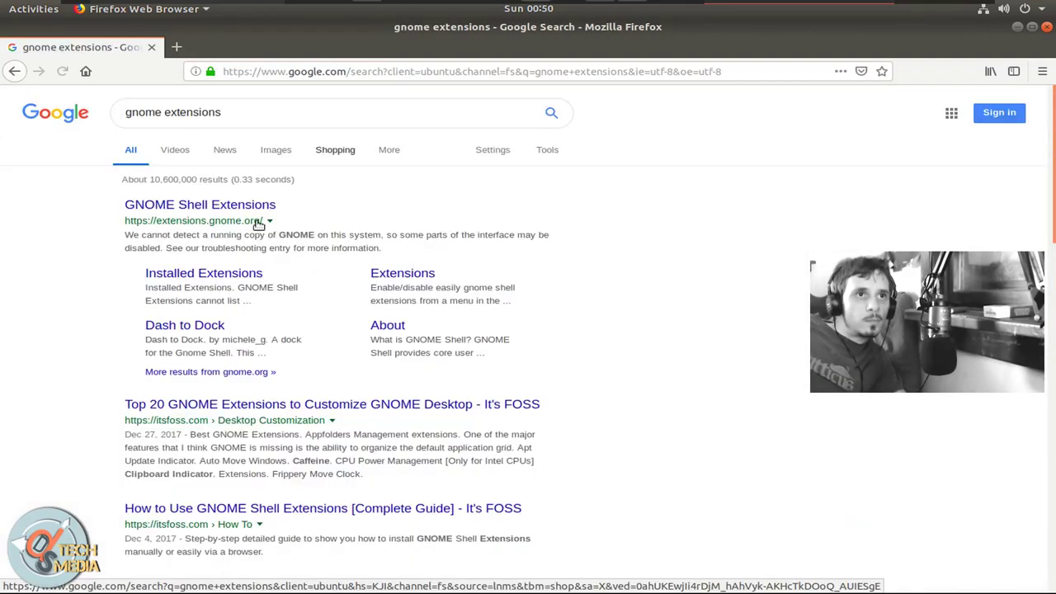
pyautogui.click(201, 205)
pyautogui.scroll(-3, 326, 266)
pyautogui.scroll(-4, 314, 259)
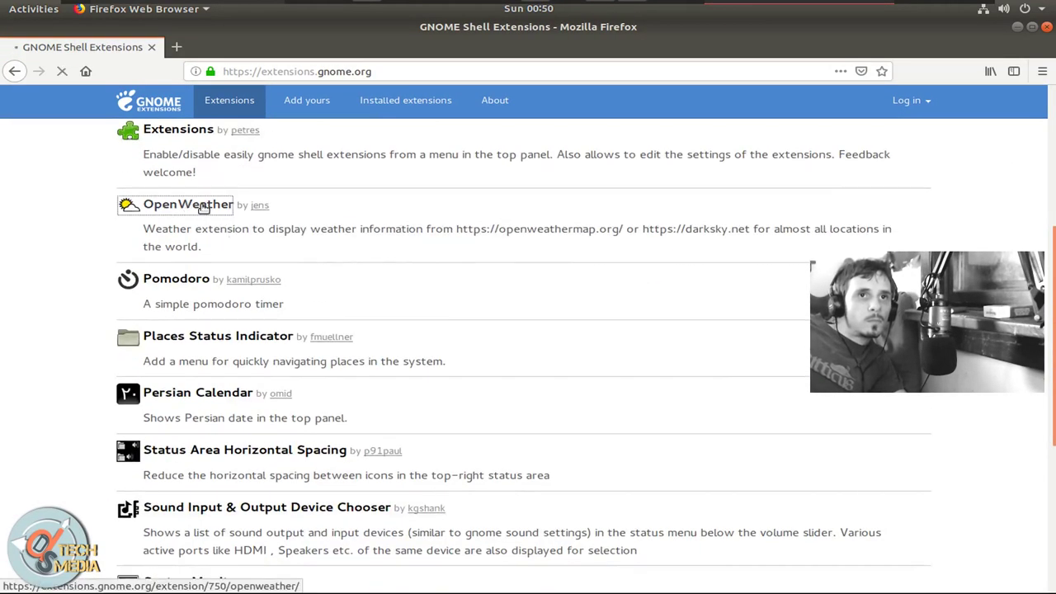
pyautogui.click(194, 204)
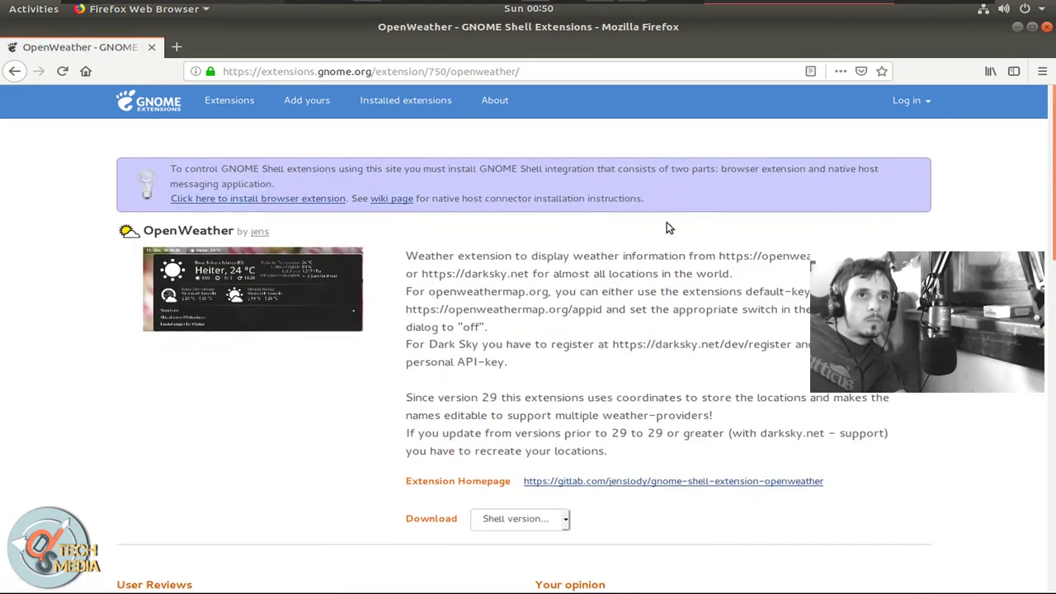
pyautogui.click(239, 199)
pyautogui.click(503, 161)
pyautogui.click(844, 157)
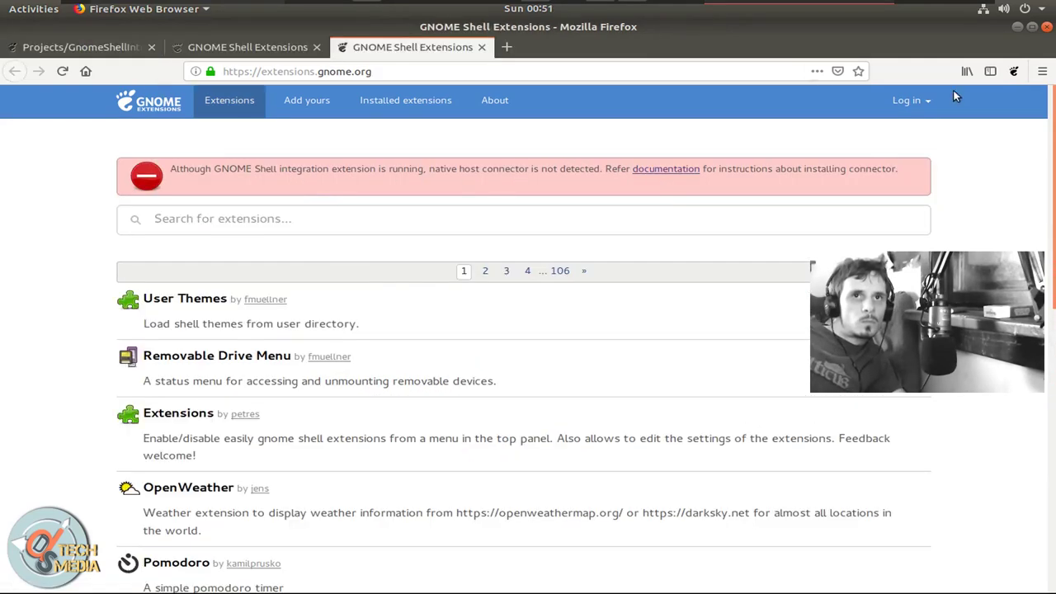
# - In Add-ons, open the GNOME Shell integration preferences and turn on extensions list syncing
pyautogui.click(1041, 70)
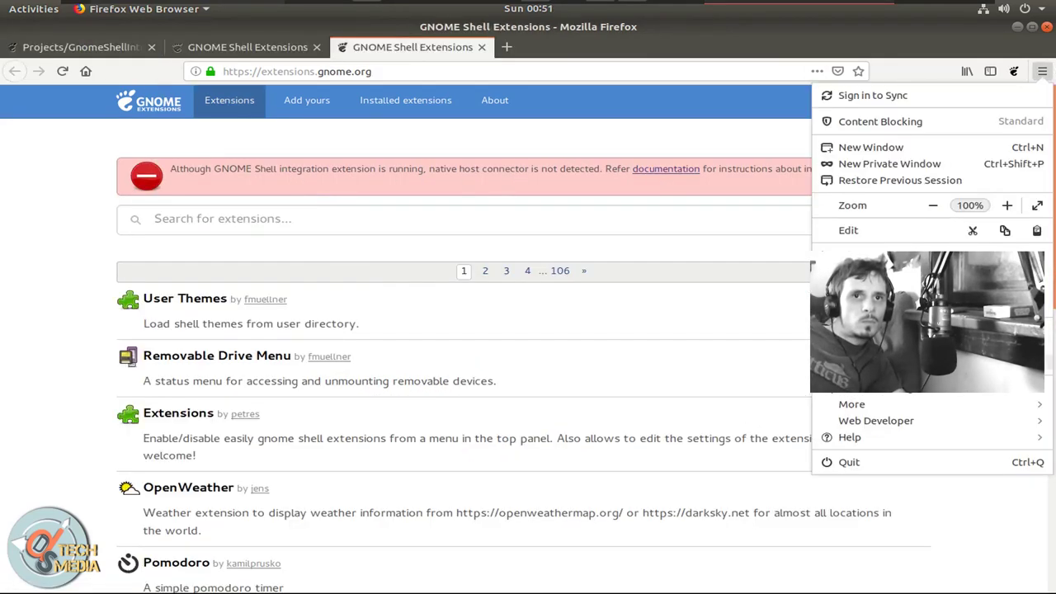
pyautogui.click(874, 273)
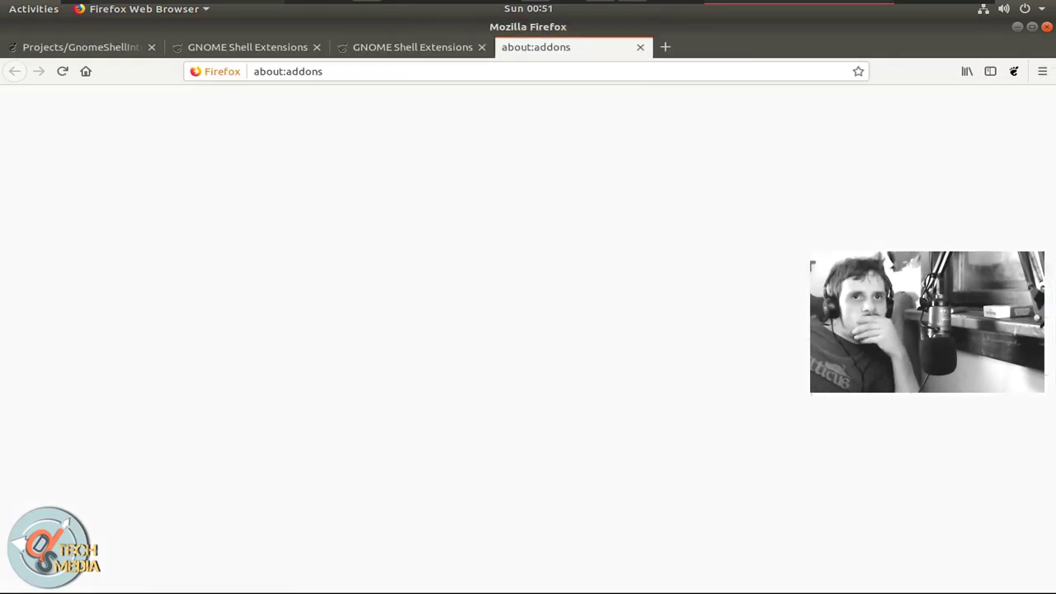
pyautogui.click(98, 183)
pyautogui.click(533, 206)
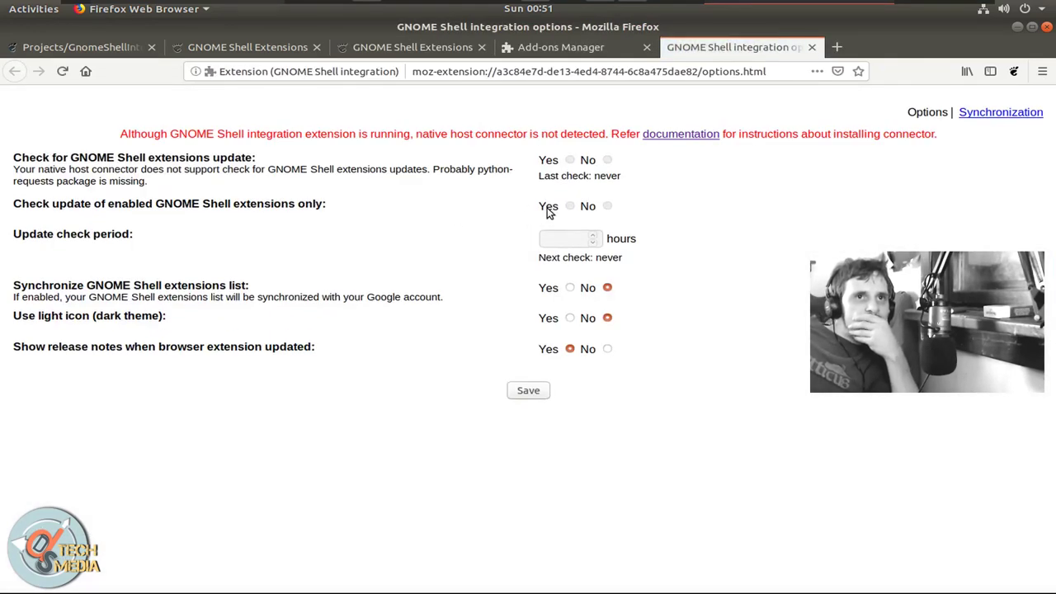
pyautogui.click(1039, 113)
pyautogui.click(927, 112)
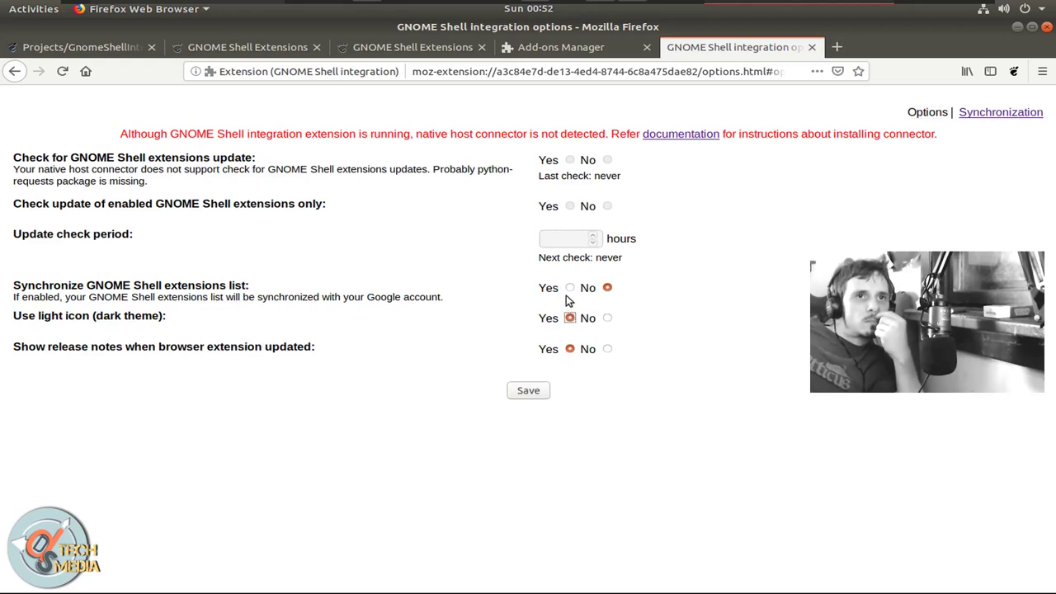
pyautogui.click(571, 288)
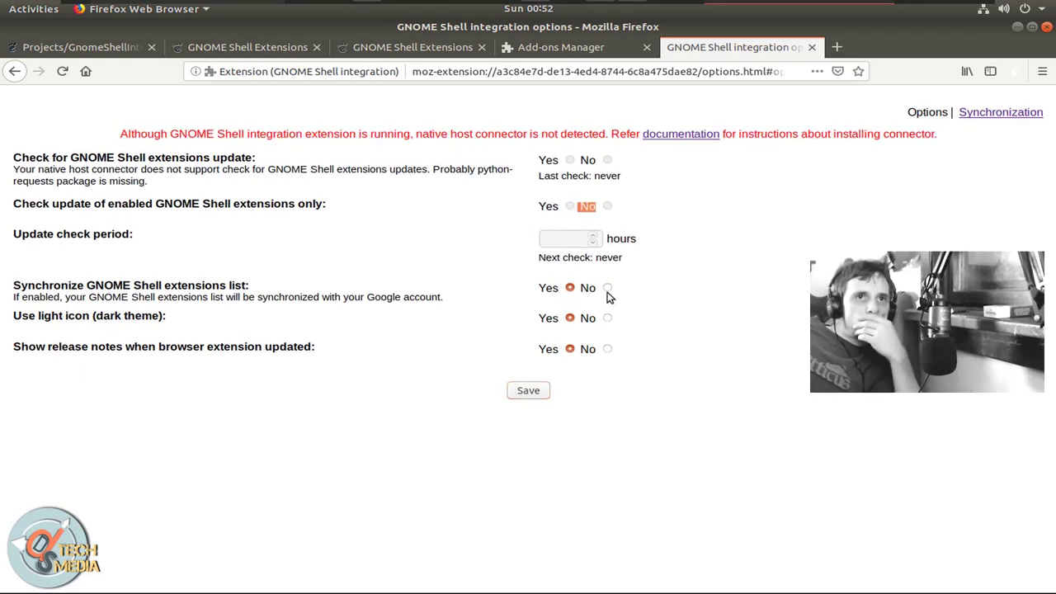
# - Close the options and add-ons tabs, unmaximize Firefox, and quit it with all three tabs
pyautogui.click(812, 48)
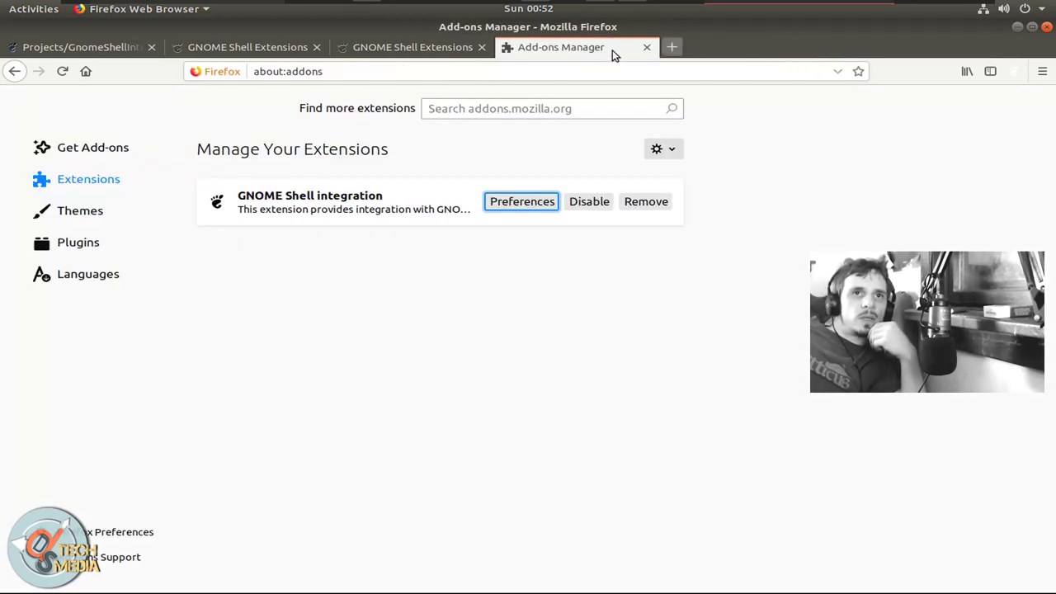
pyautogui.click(646, 48)
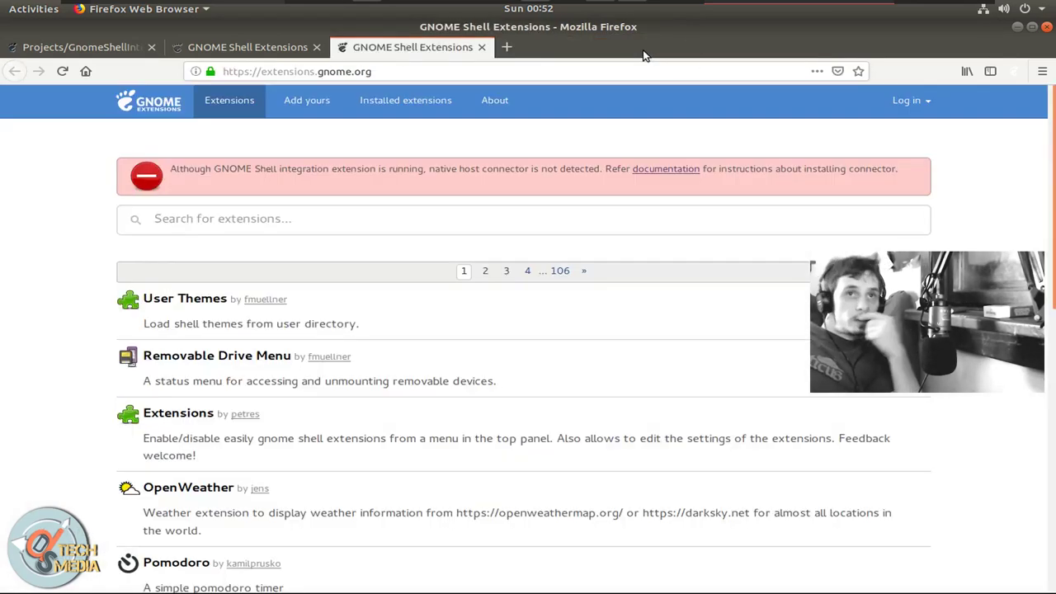
pyautogui.scroll(-3, 370, 273)
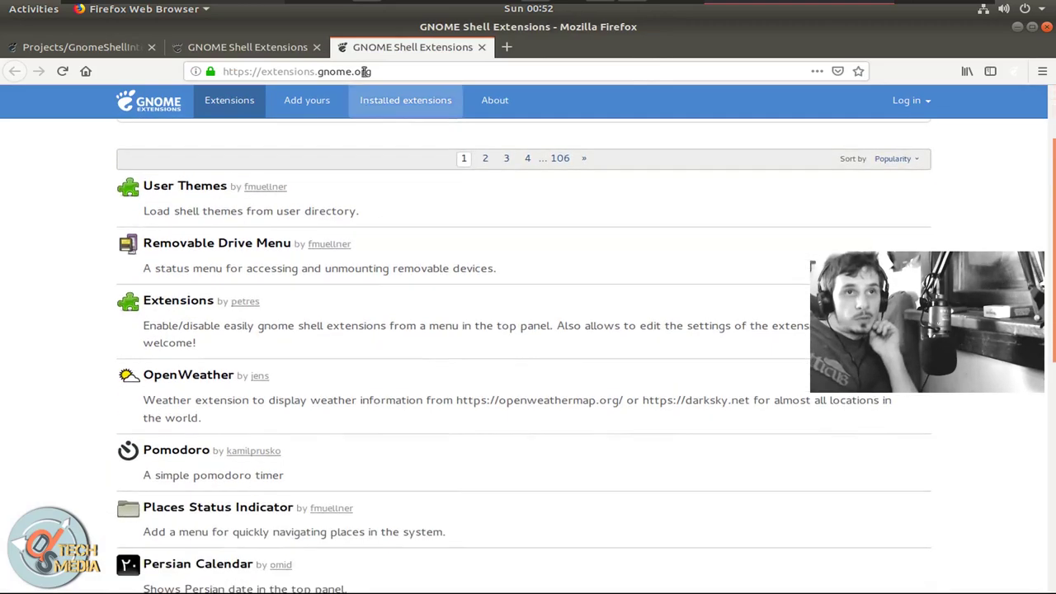
pyautogui.moveTo(923, 36); pyautogui.dragTo(916, 56)
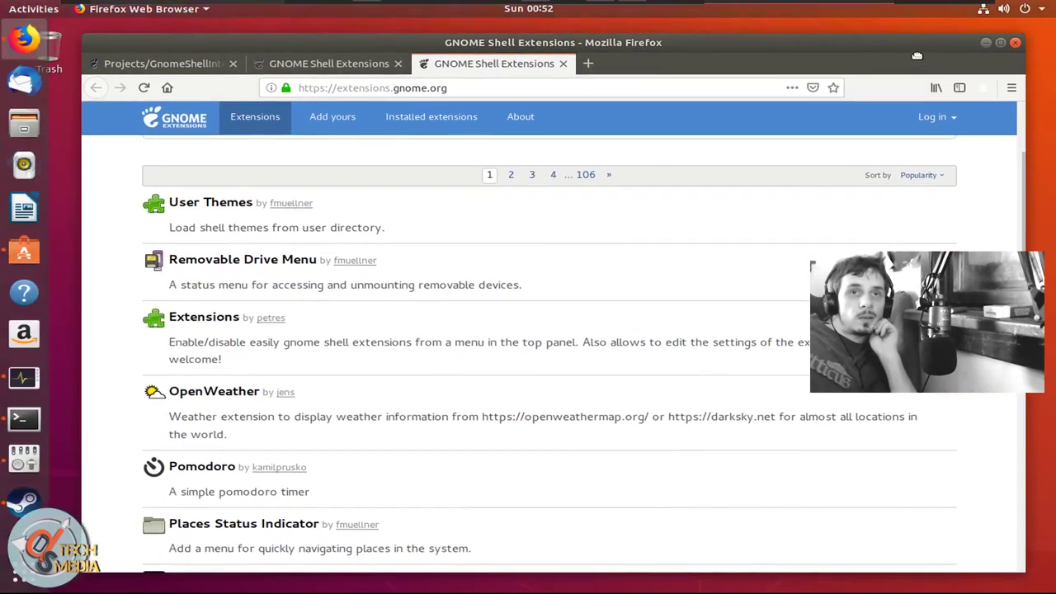
pyautogui.click(1015, 43)
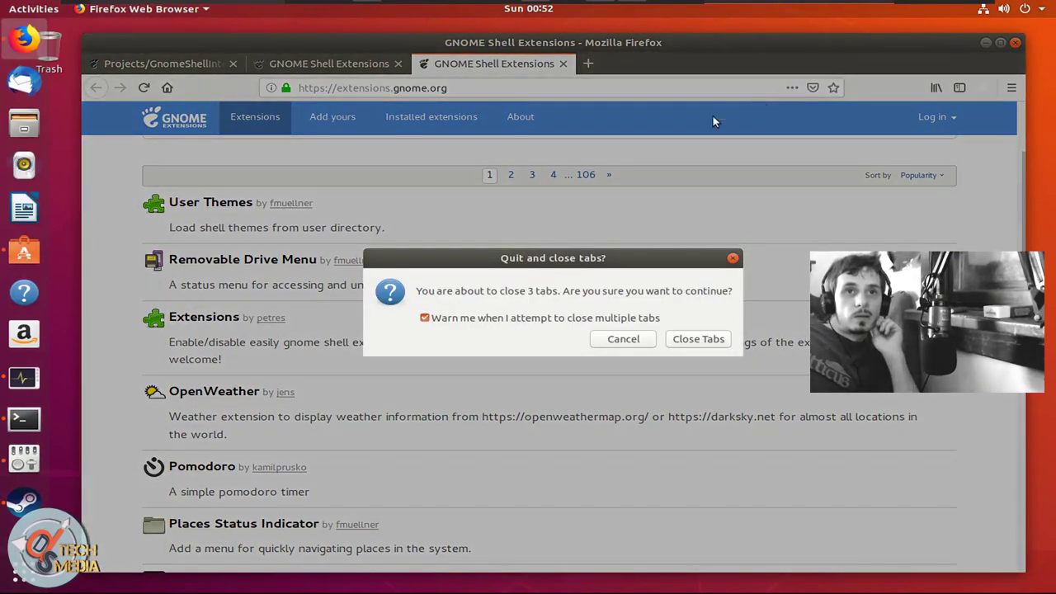
pyautogui.click(697, 338)
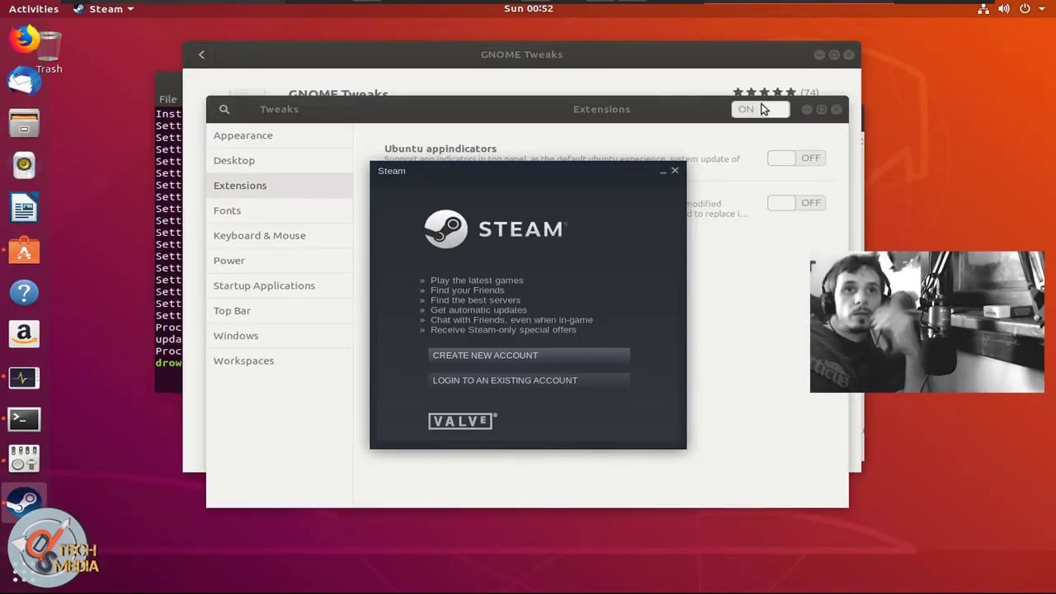
# - Close GNOME Tweaks, Ubuntu Software and System Monitor
pyautogui.click(825, 109)
pyautogui.click(835, 108)
pyautogui.click(847, 64)
pyautogui.click(849, 54)
pyautogui.hotkey('alt', 'Tab')
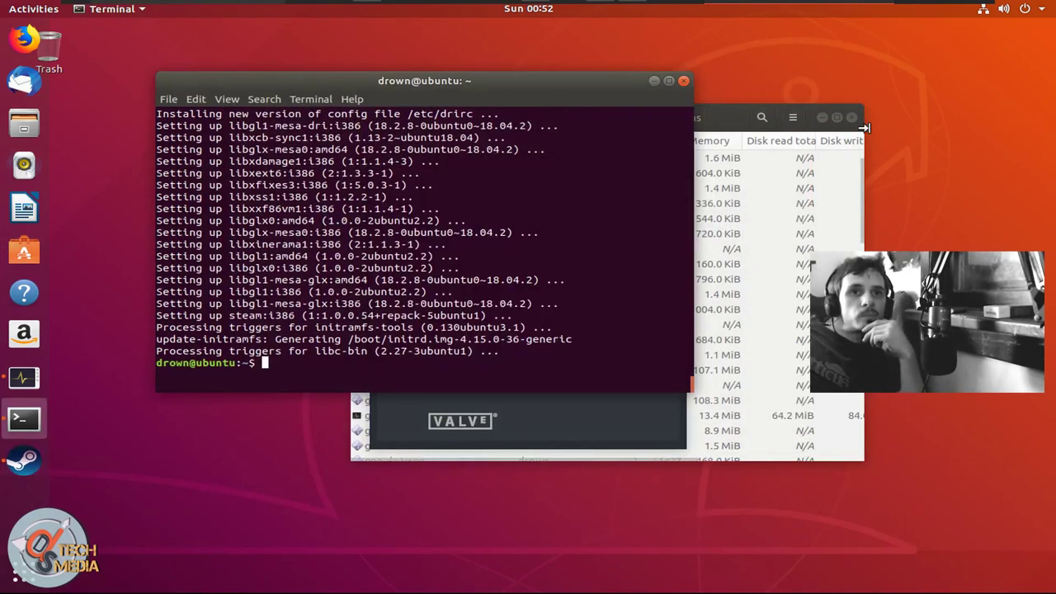
pyautogui.click(857, 117)
pyautogui.hotkey('ctrl', 'q')
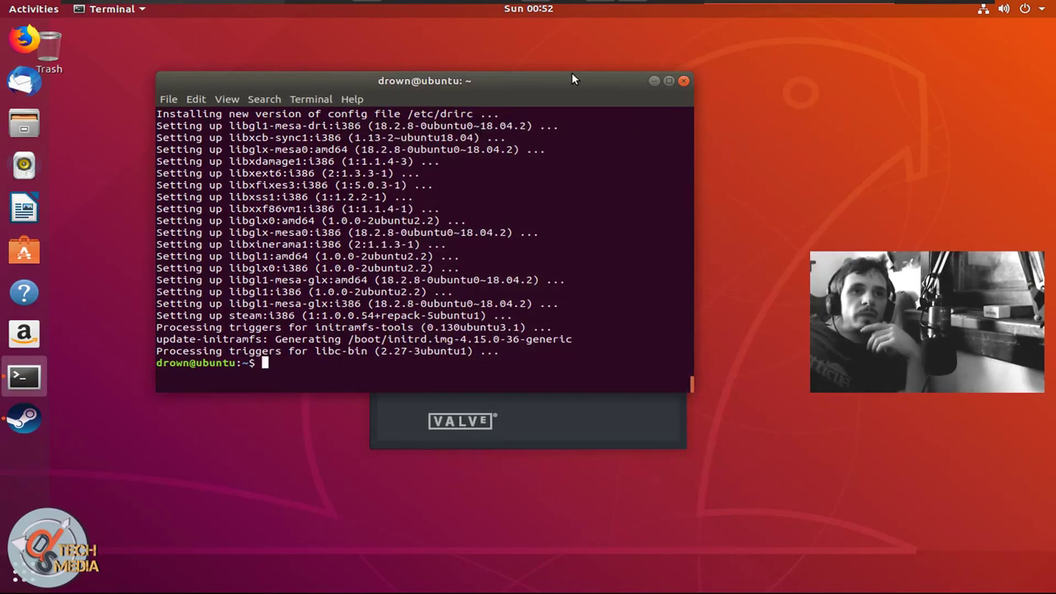
# - Close the Steam sign-in window and move the Terminal window to the right
pyautogui.moveTo(572, 79); pyautogui.dragTo(562, 101)
pyautogui.click(571, 432)
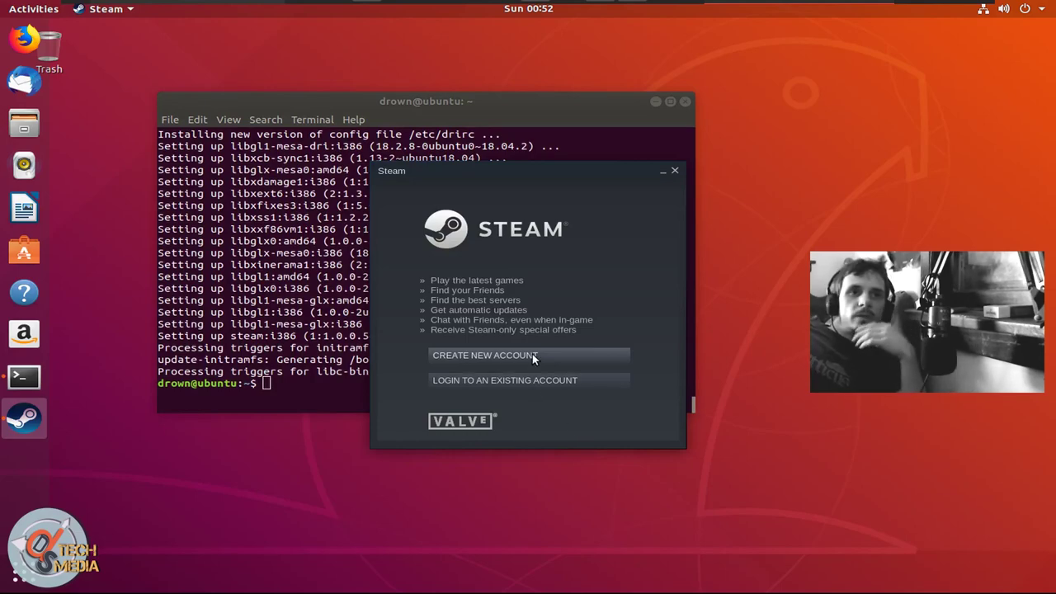
pyautogui.click(674, 171)
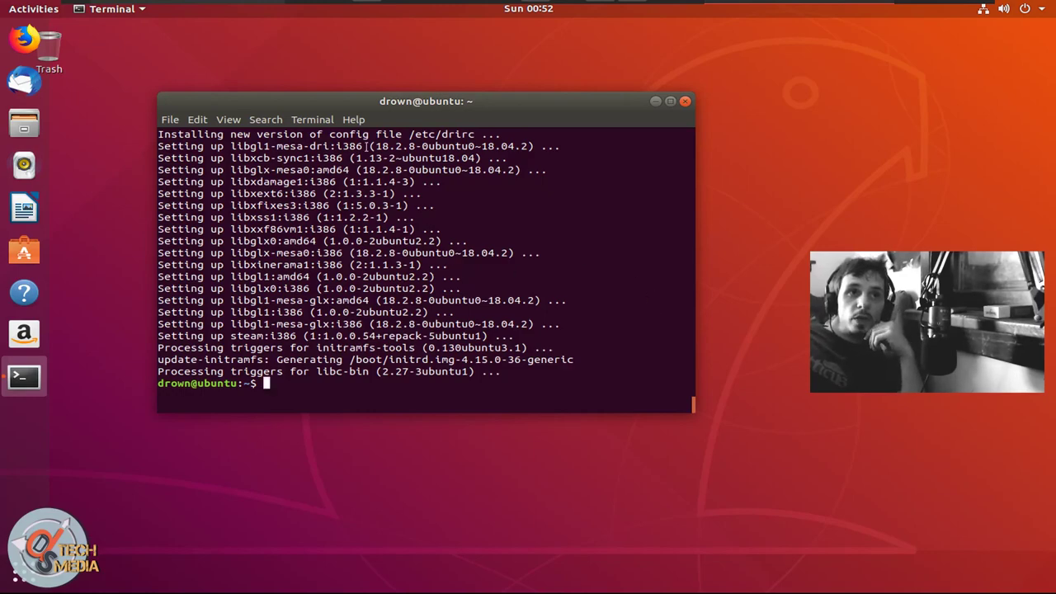
pyautogui.click(357, 85)
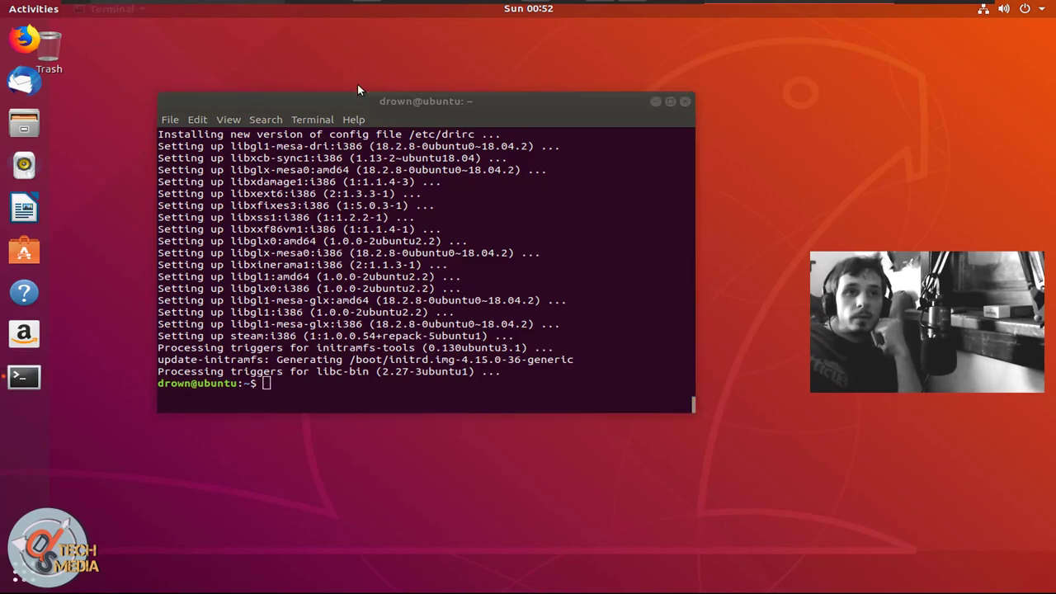
pyautogui.moveTo(353, 94); pyautogui.dragTo(386, 96)
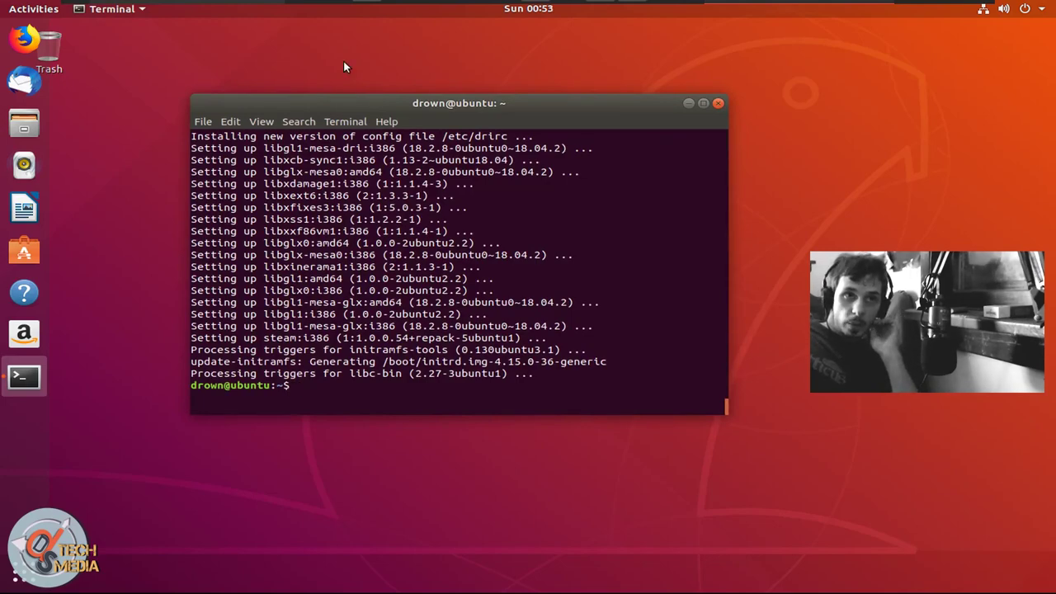
pyautogui.moveTo(471, 103); pyautogui.dragTo(589, 109)
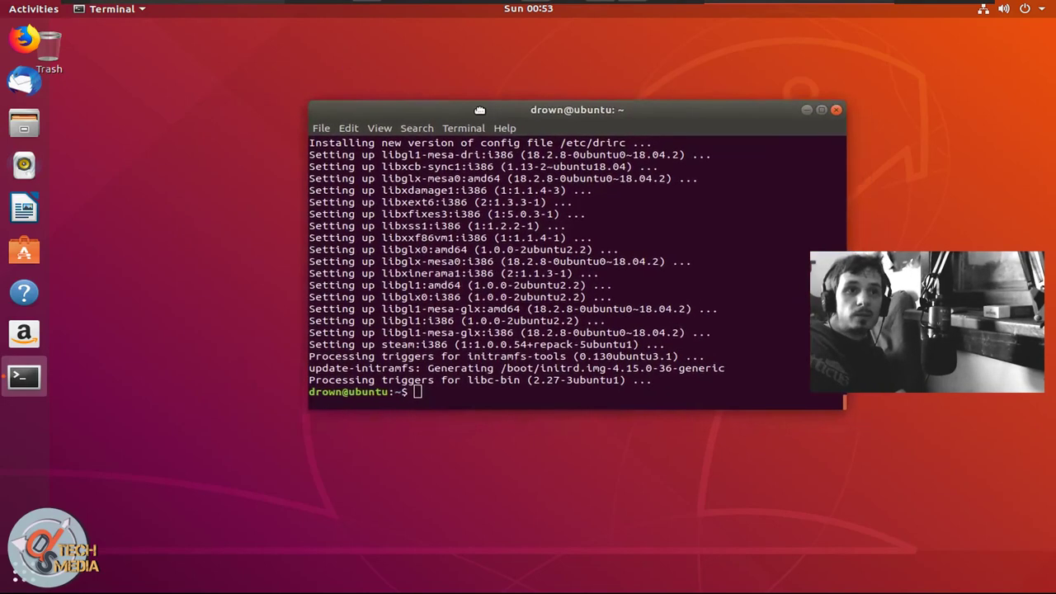
pyautogui.click(216, 104)
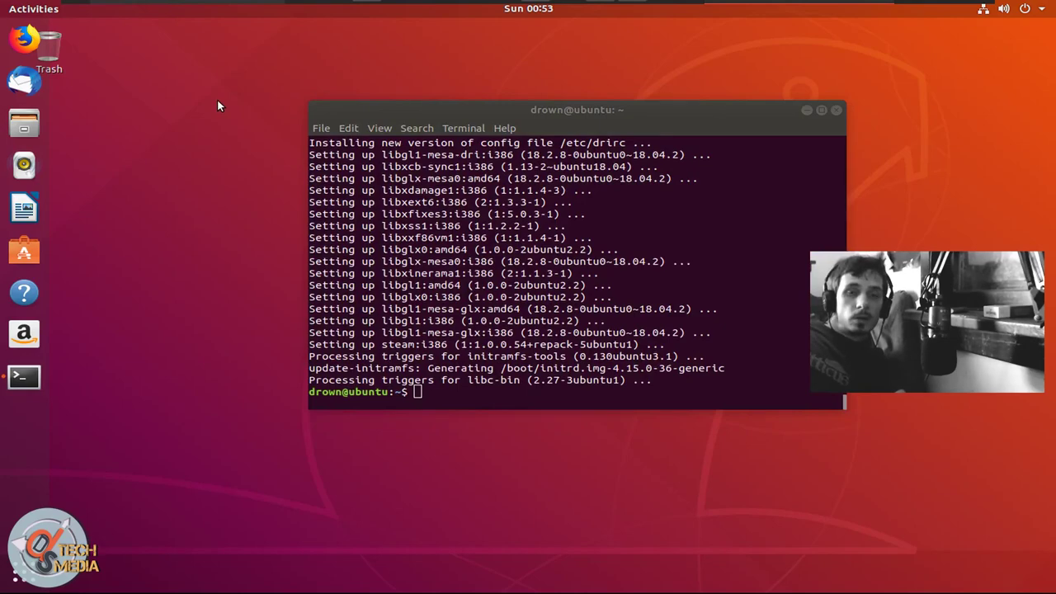
pyautogui.moveTo(210, 2)
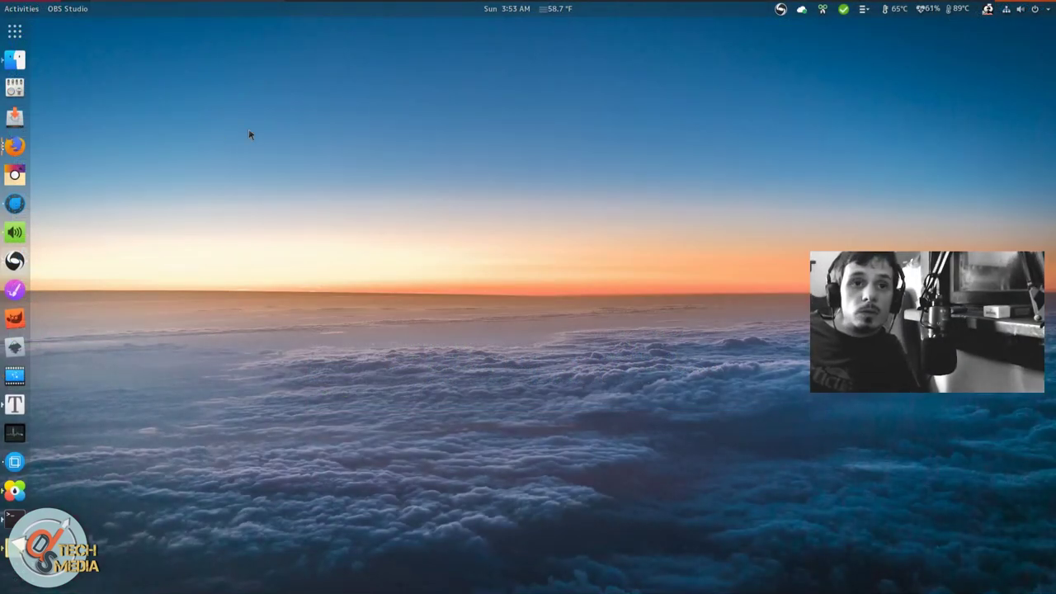
# - Check the OpenWeather forecast in the Ubuntu top bar, then dismiss it
pyautogui.click(556, 8)
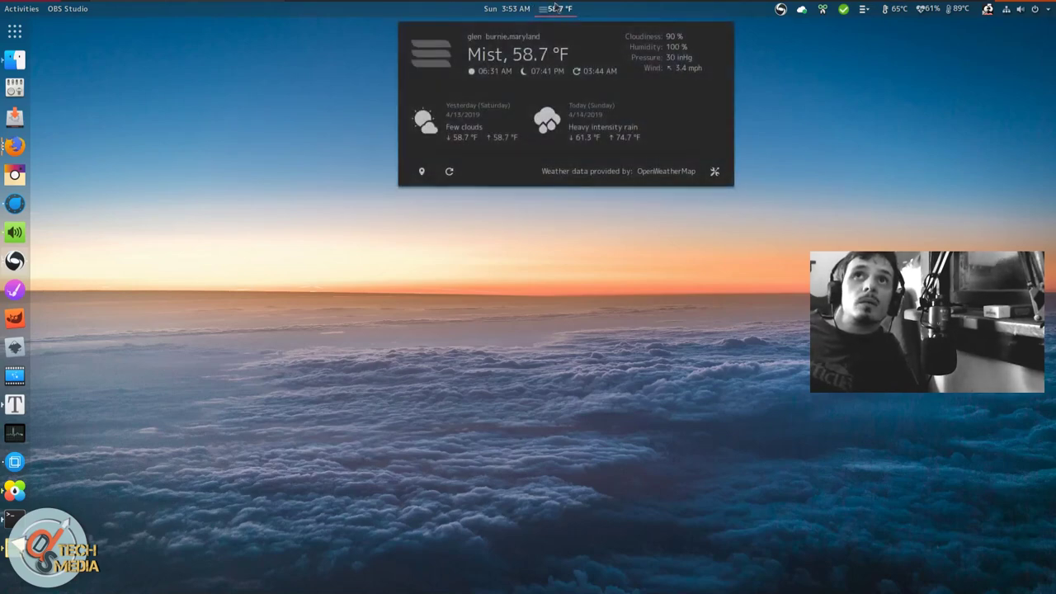
pyautogui.click(536, 9)
pyautogui.click(546, 8)
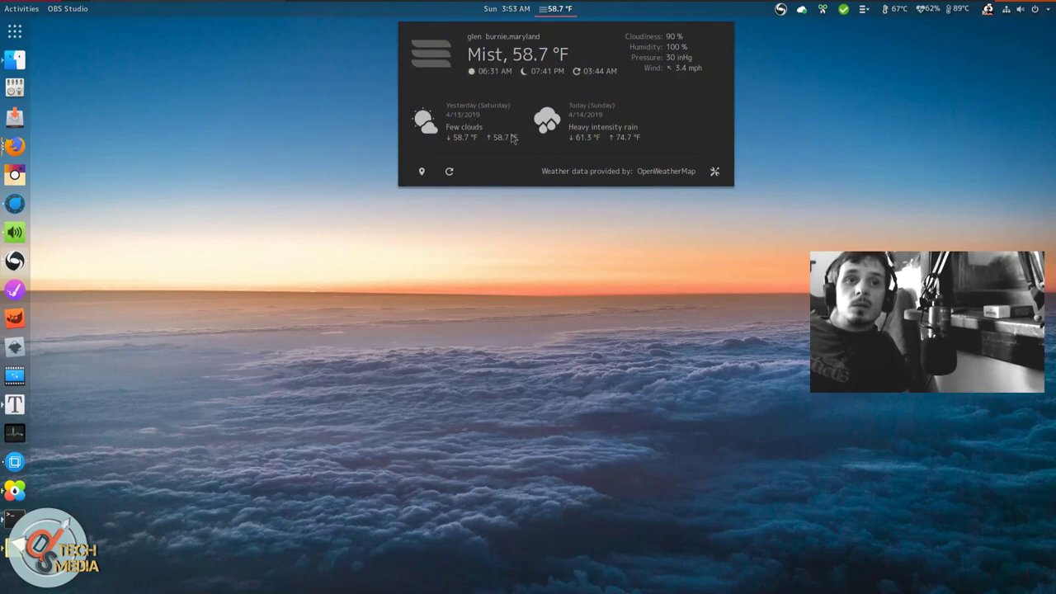
pyautogui.click(561, 262)
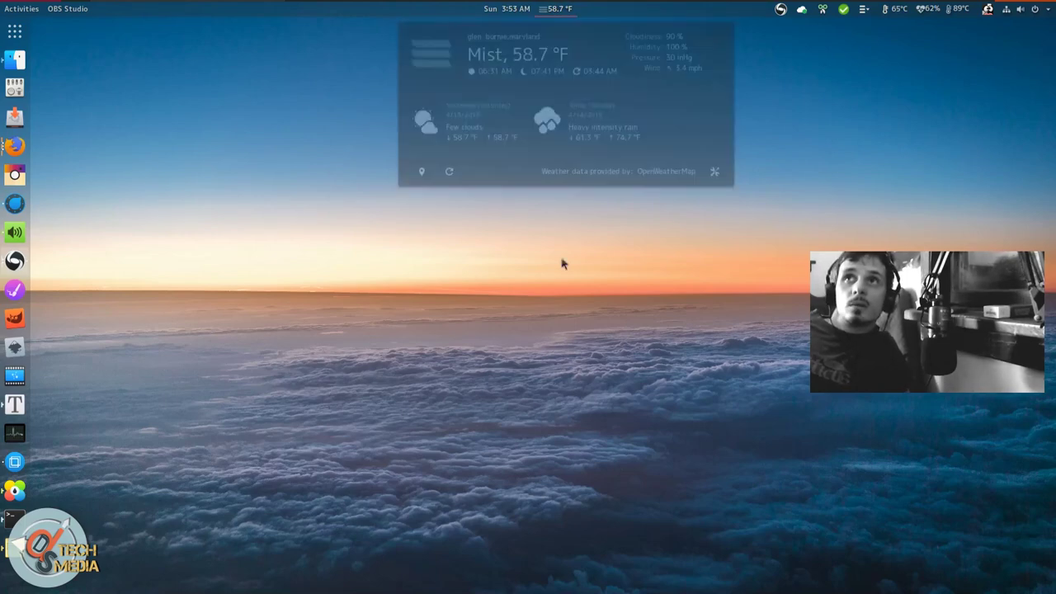
# - Launch GNOME Tweaks and scroll through its list of enabled shell extensions
pyautogui.click(15, 87)
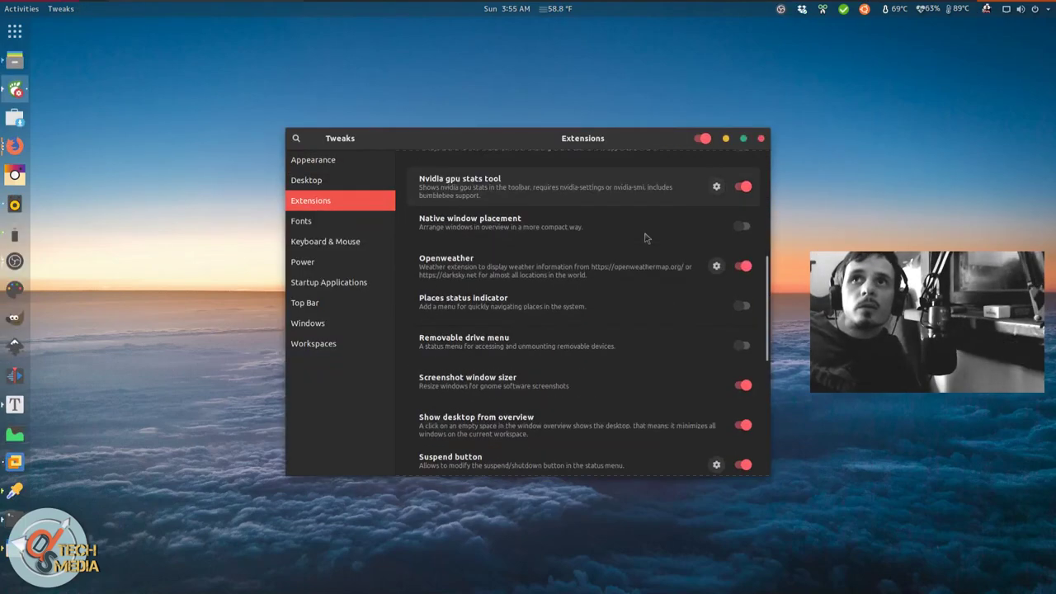
pyautogui.scroll(-9, 647, 237)
pyautogui.scroll(6, 645, 341)
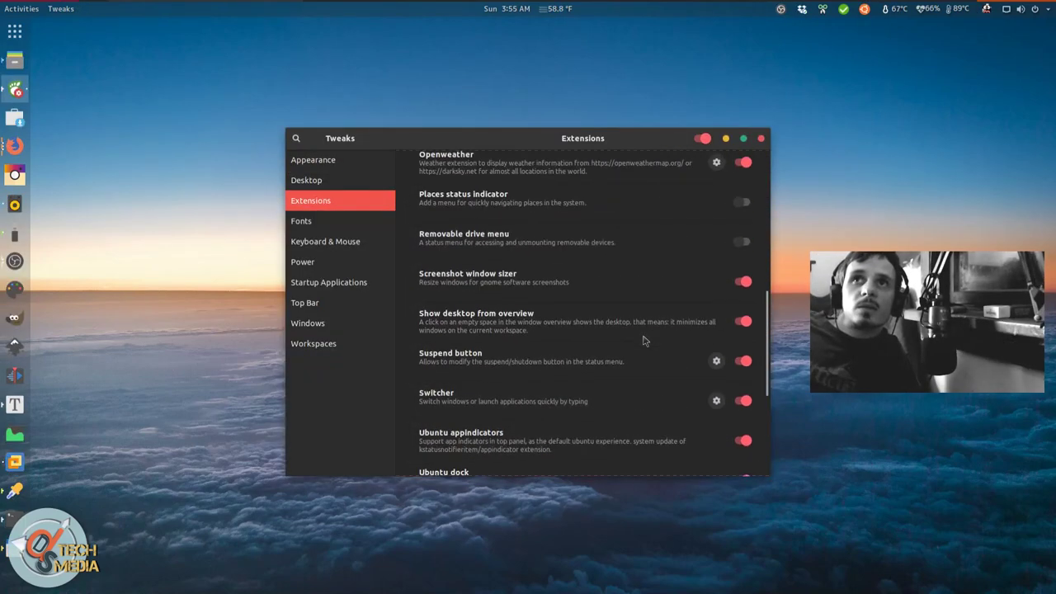
pyautogui.scroll(2, 645, 341)
pyautogui.scroll(8, 645, 341)
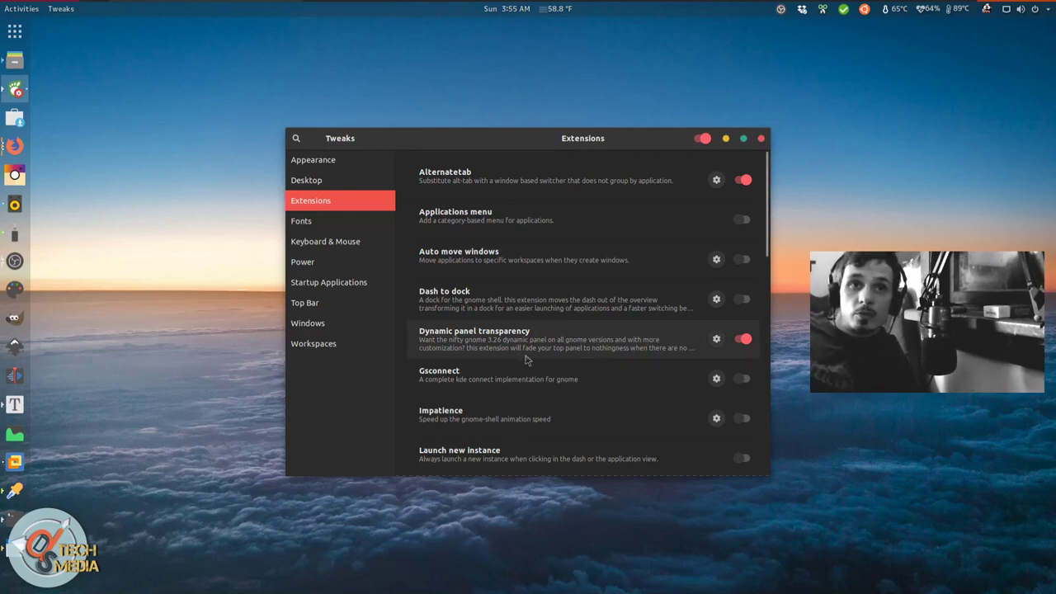
pyautogui.scroll(-12, 495, 338)
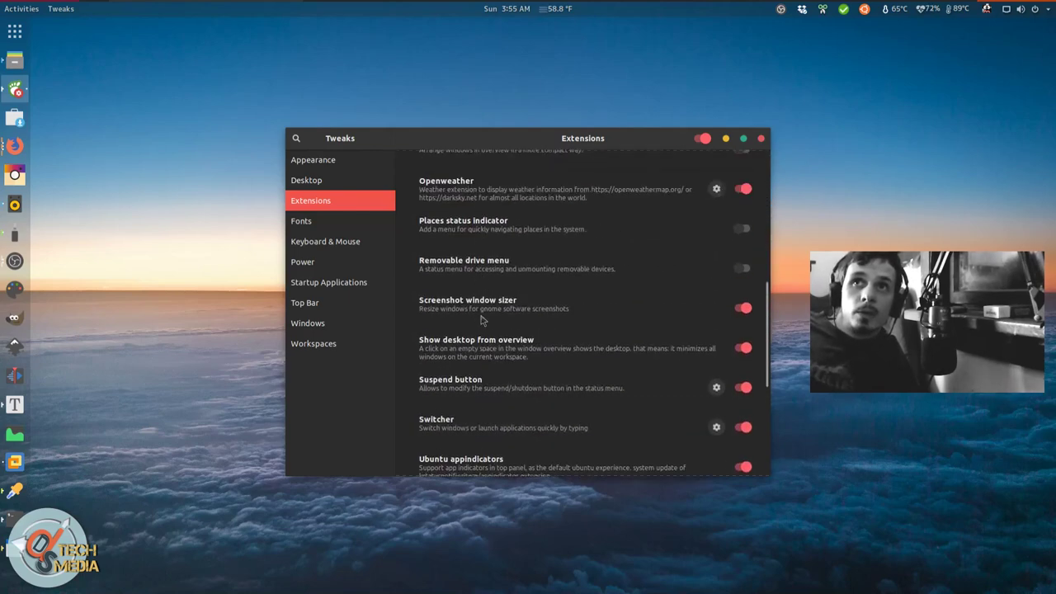
pyautogui.scroll(-1, 483, 318)
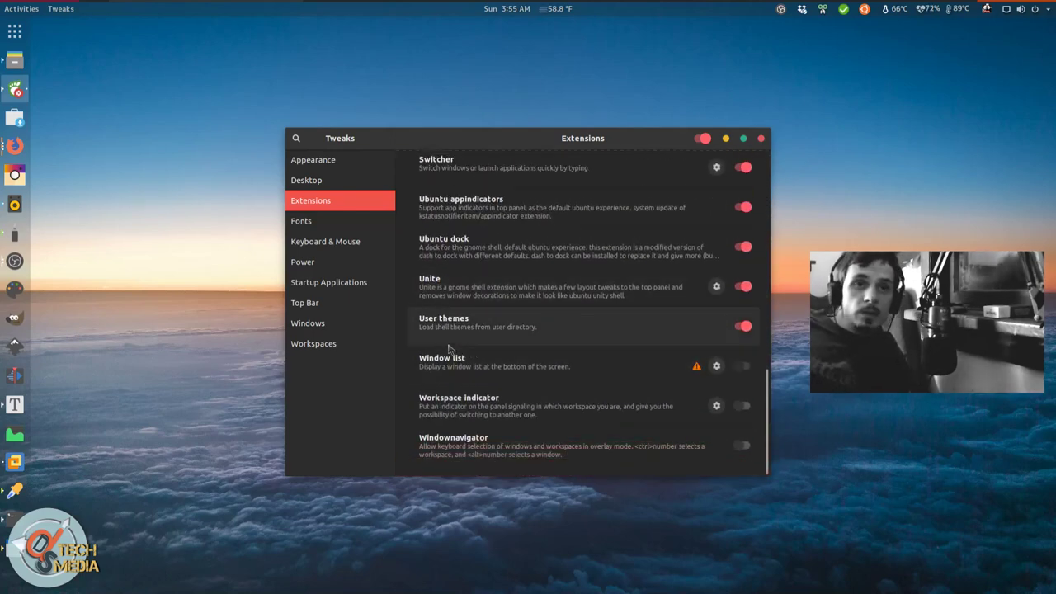
pyautogui.scroll(13, 448, 333)
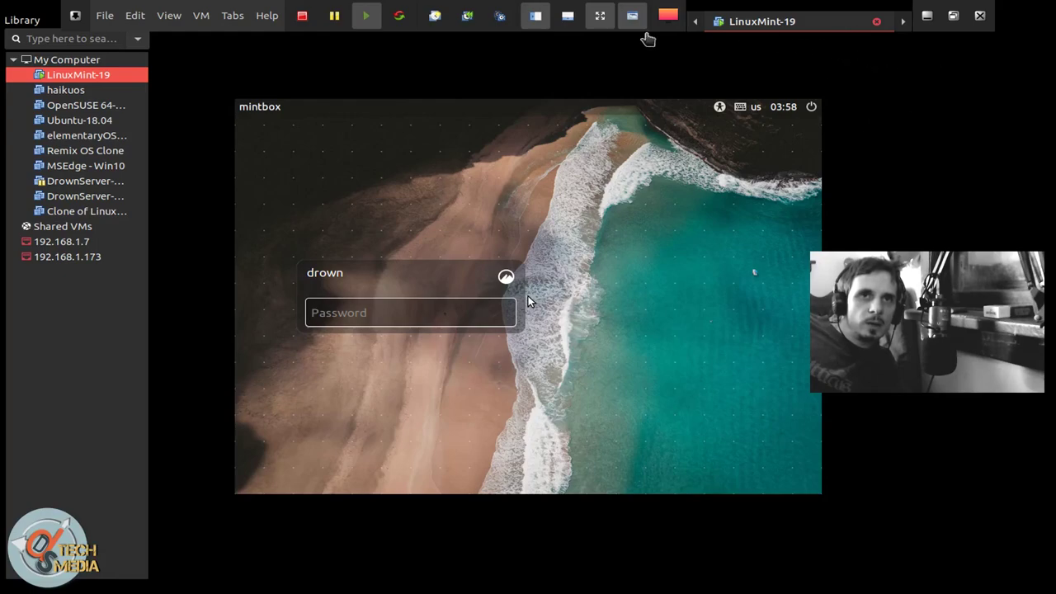
# - Show the Mint virtual machine full screen and log in with the account password
pyautogui.click(600, 14)
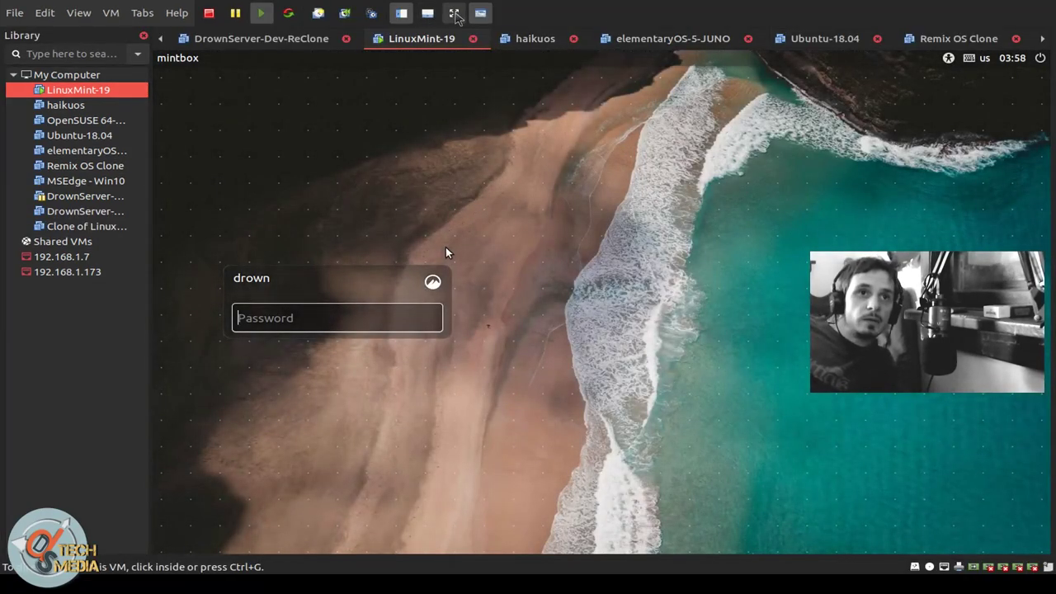
pyautogui.click(453, 13)
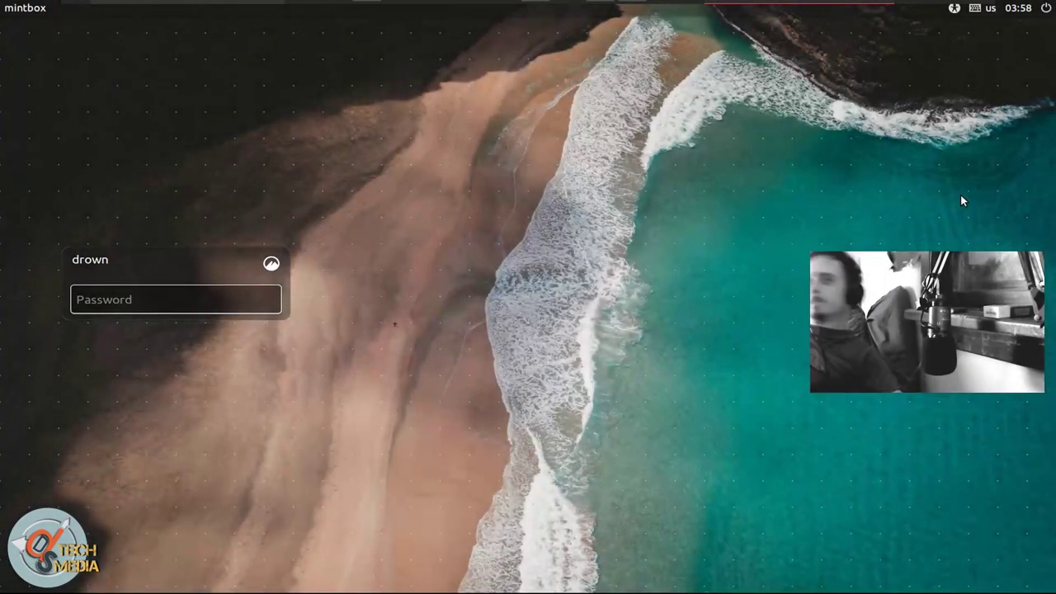
pyautogui.write('*********')
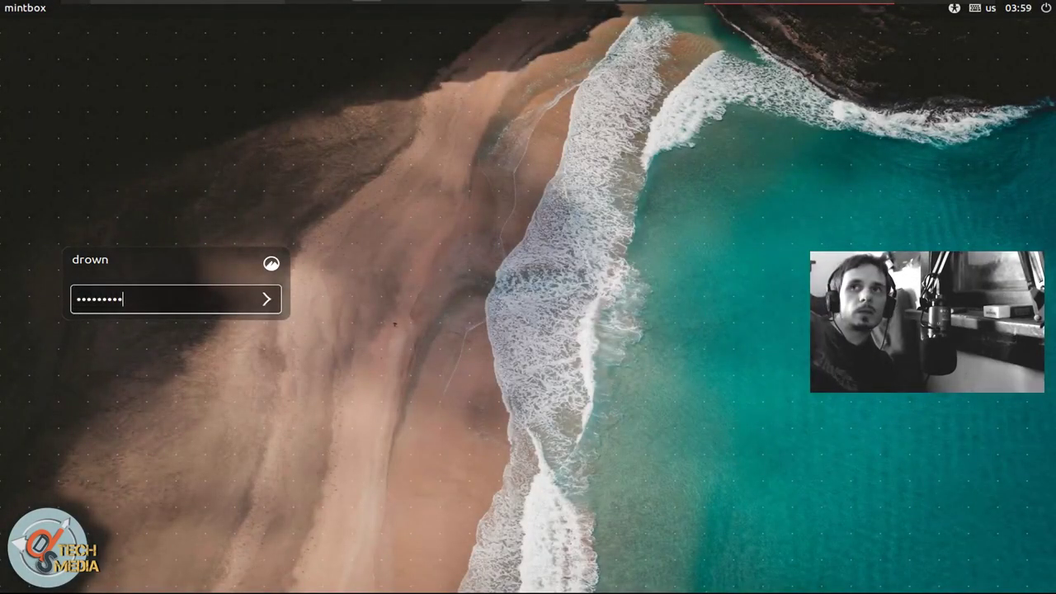
pyautogui.press('Return')
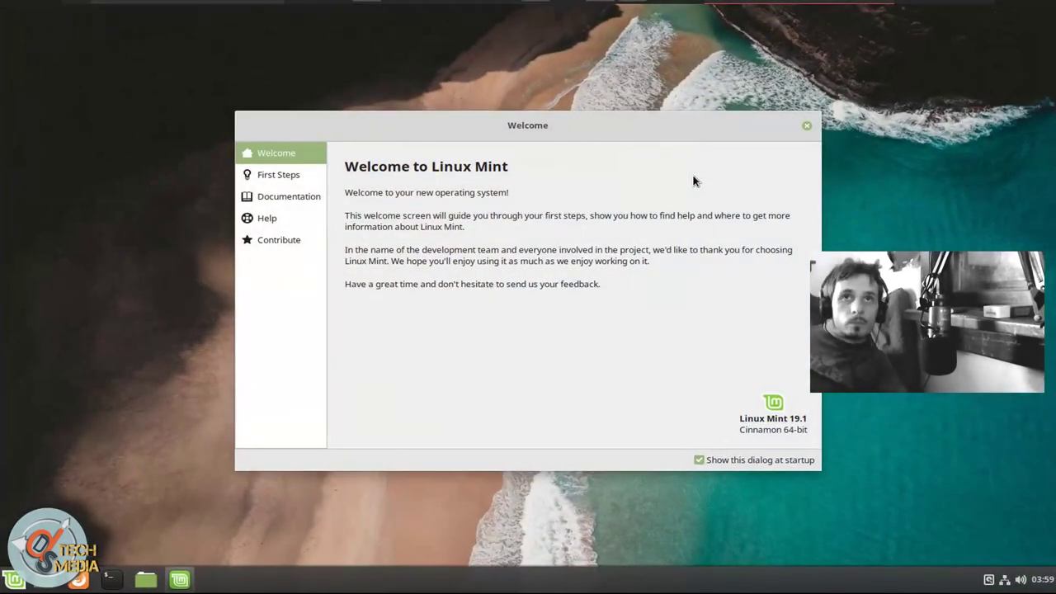
# - Search the Mint menu for 'moni' and launch System Monitor
pyautogui.press('super')
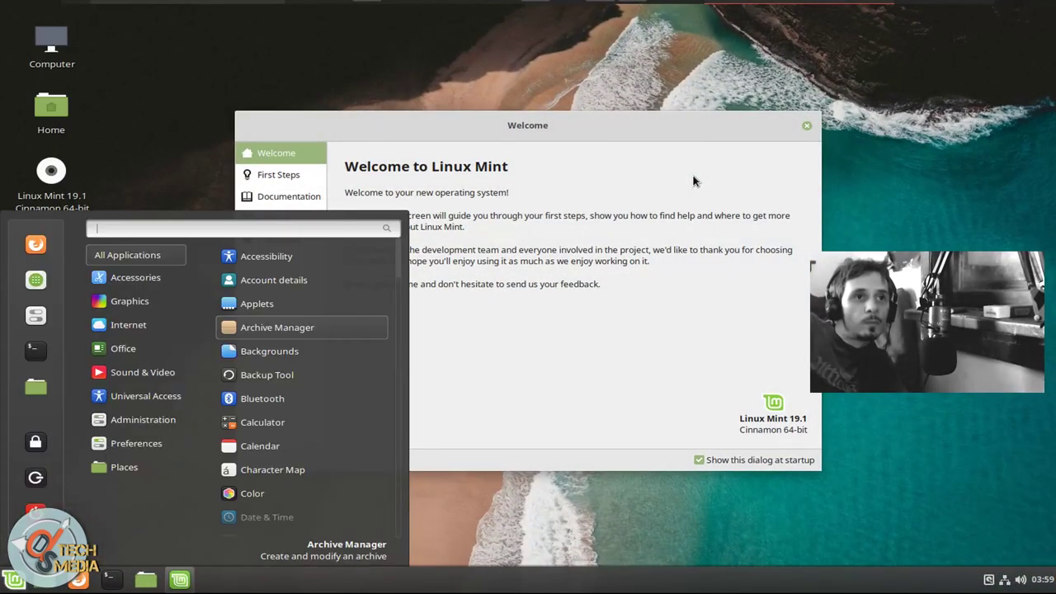
pyautogui.write('moni')
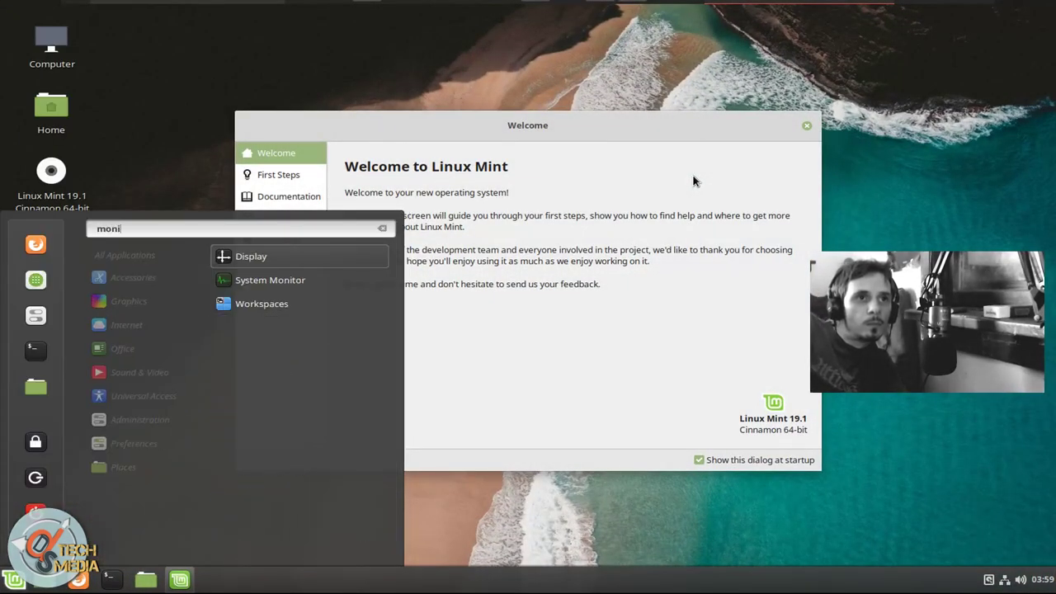
pyautogui.press('Down')
pyautogui.press('Return')
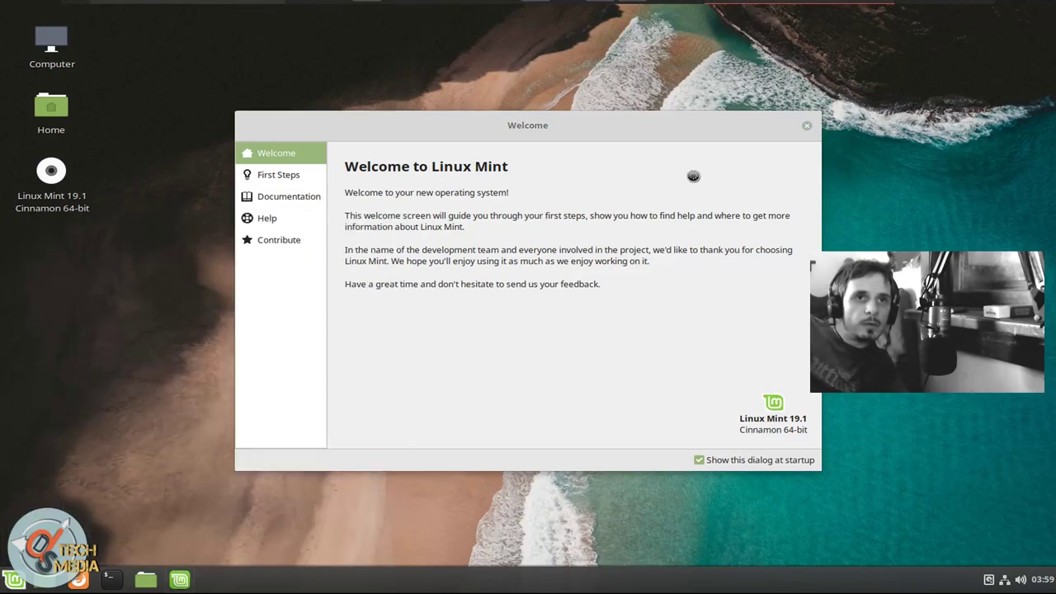
# - Compare System Monitor's Resources graphs with its Processes list, then close the app
pyautogui.click(700, 186)
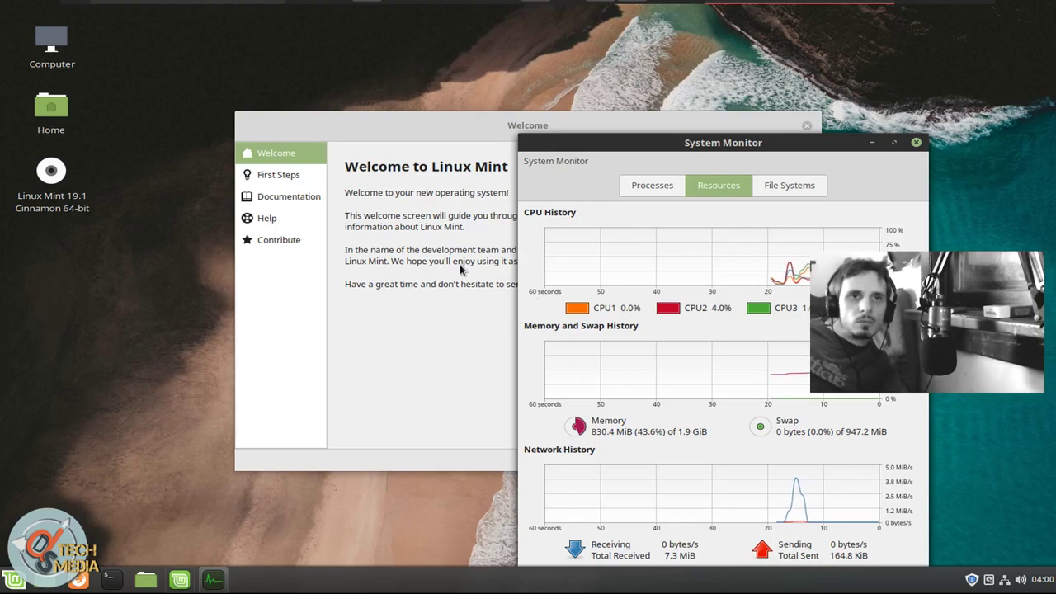
pyautogui.click(672, 186)
pyautogui.click(697, 185)
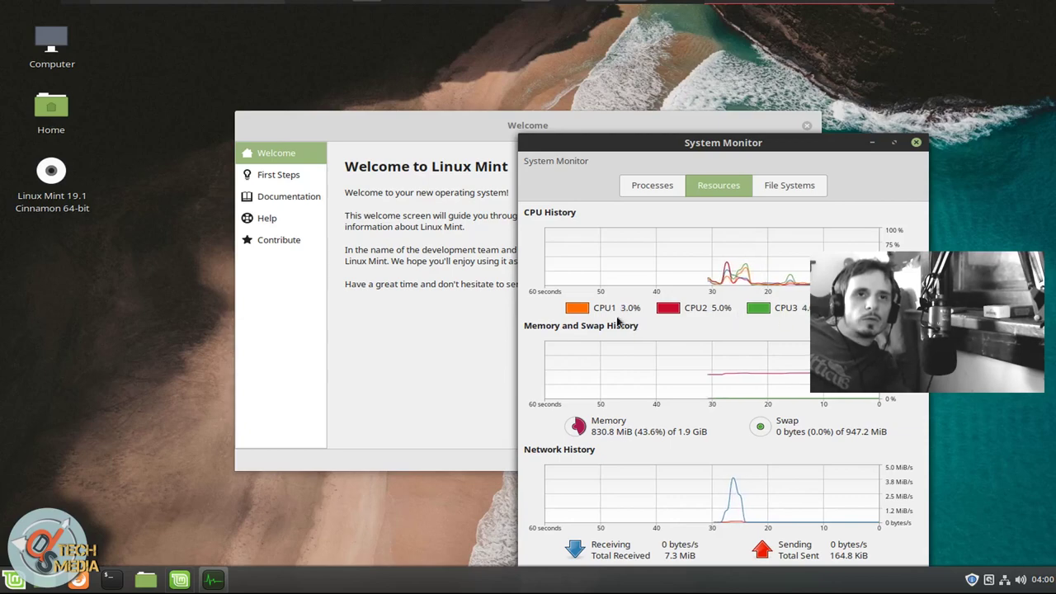
pyautogui.click(915, 143)
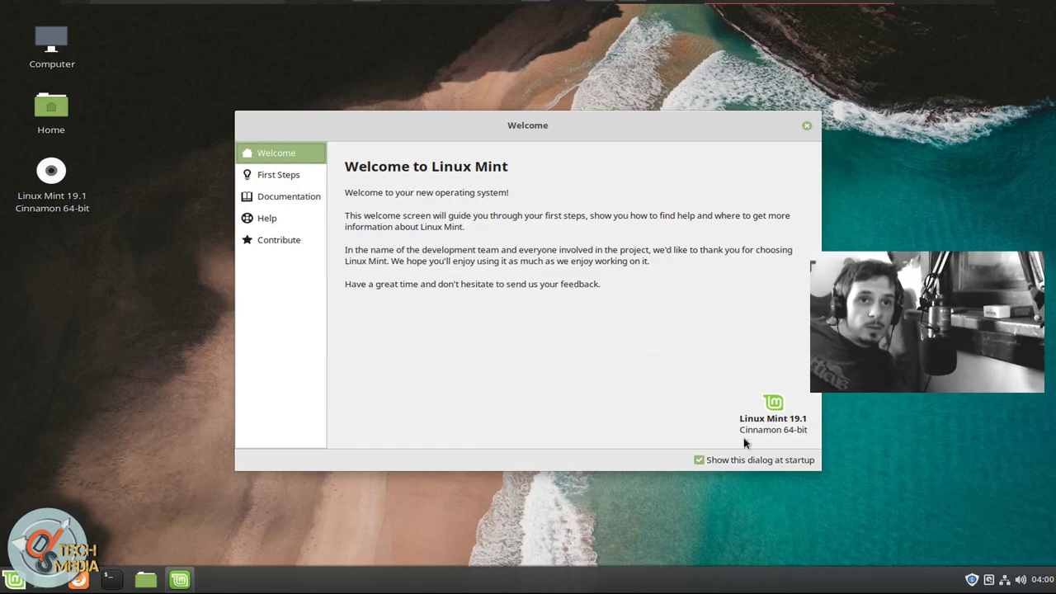
# - Switch the Welcome window to its First Steps recommendations page
pyautogui.click(295, 171)
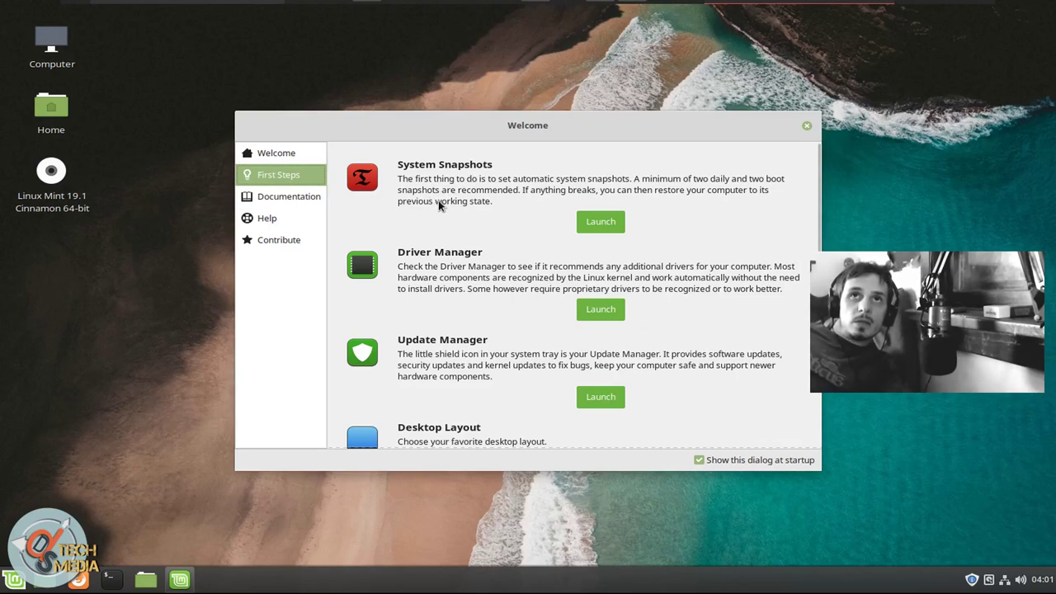
# - Launch Timeshift from System Snapshots, authenticating with the administrator password
pyautogui.click(591, 220)
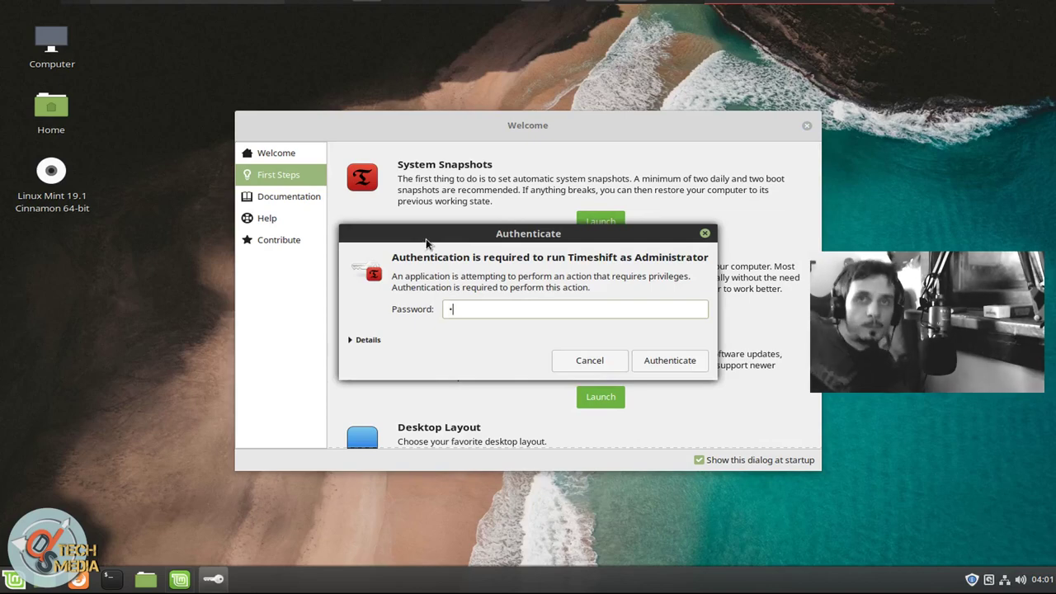
pyautogui.write('**********')
pyautogui.press('Return')
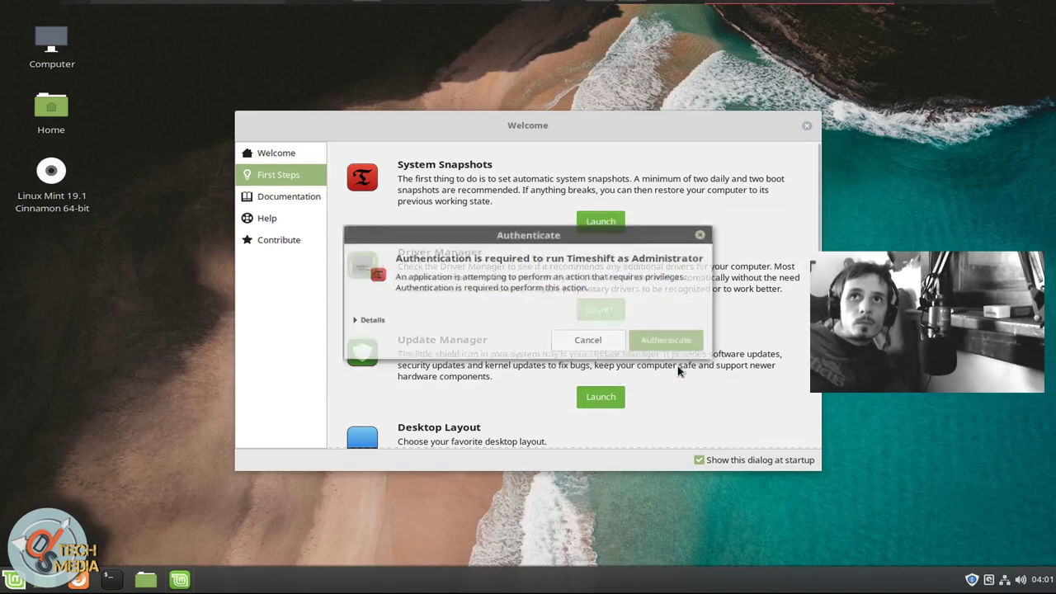
pyautogui.click(457, 124)
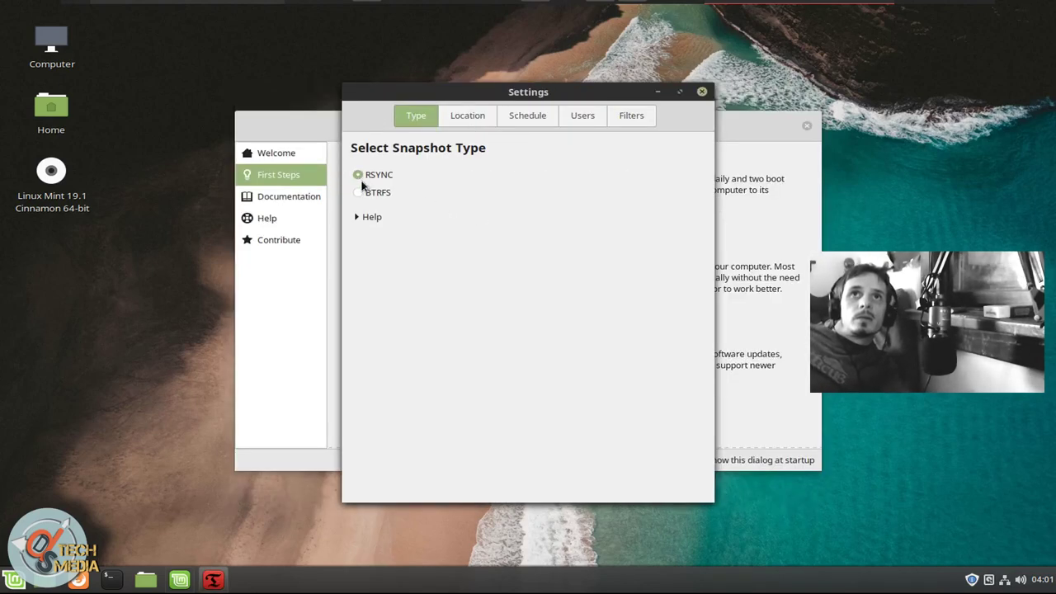
# - Toggle the snapshot type between BTRFS and RSYNC, leave RSYNC, and close settings
pyautogui.click(372, 192)
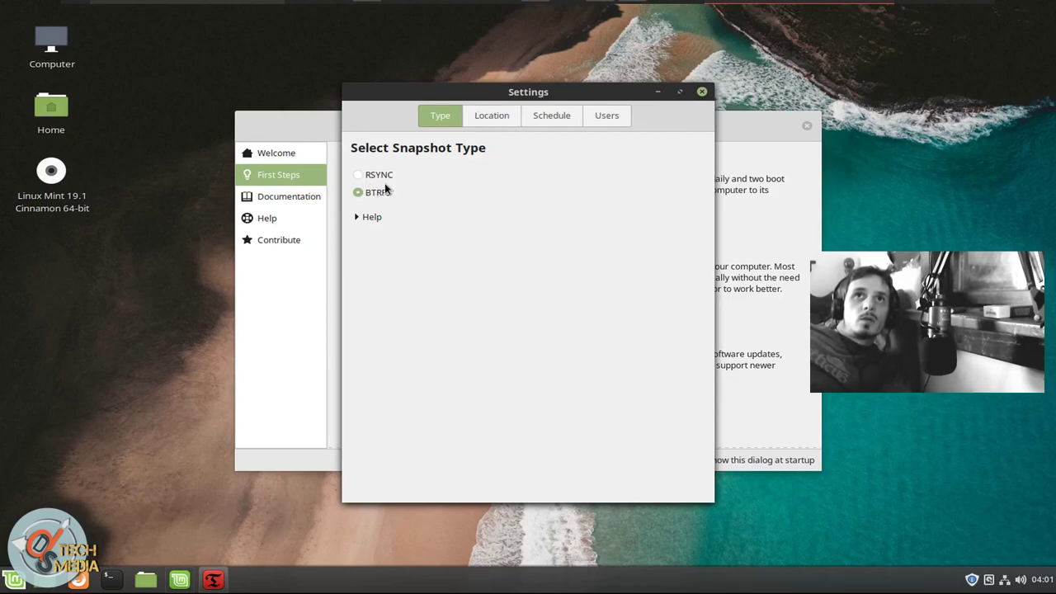
pyautogui.click(379, 175)
pyautogui.click(381, 195)
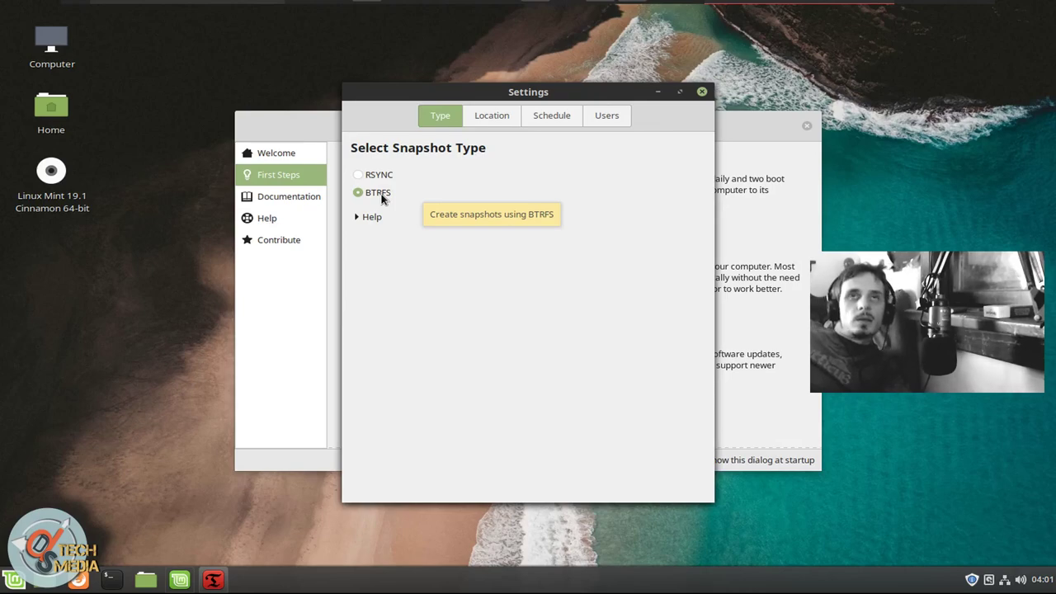
pyautogui.click(379, 177)
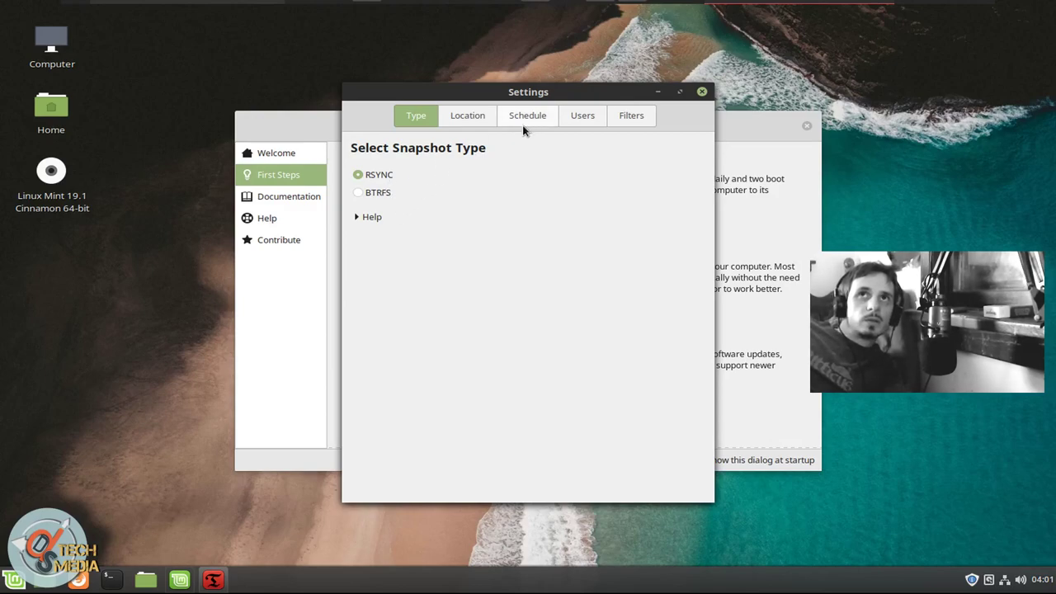
pyautogui.press('Escape')
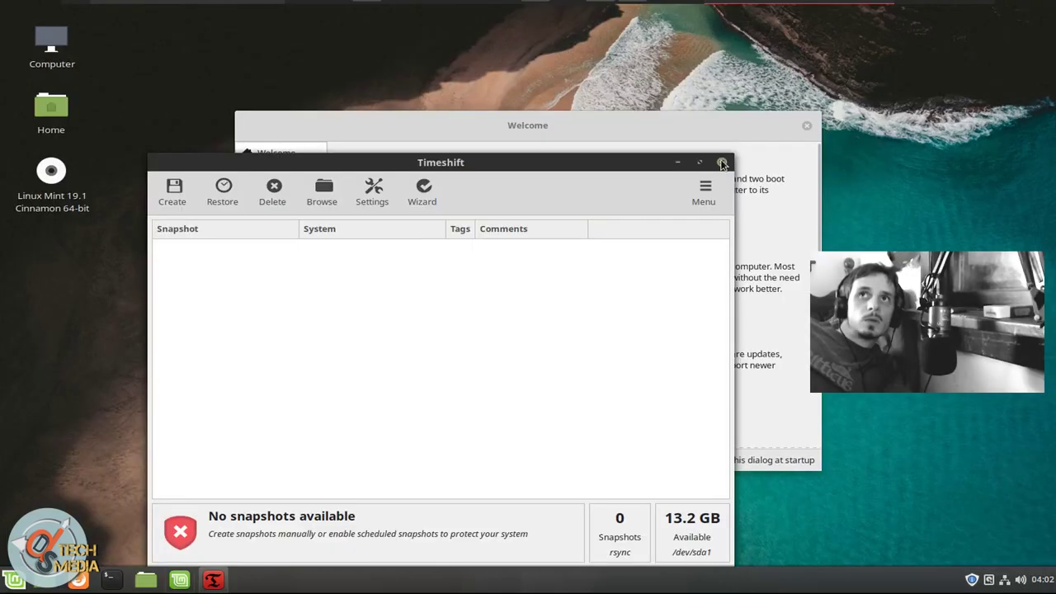
# - Close Timeshift, launch Driver Manager from First Steps, and close it after the driver check
pyautogui.click(722, 163)
pyautogui.scroll(-1, 582, 267)
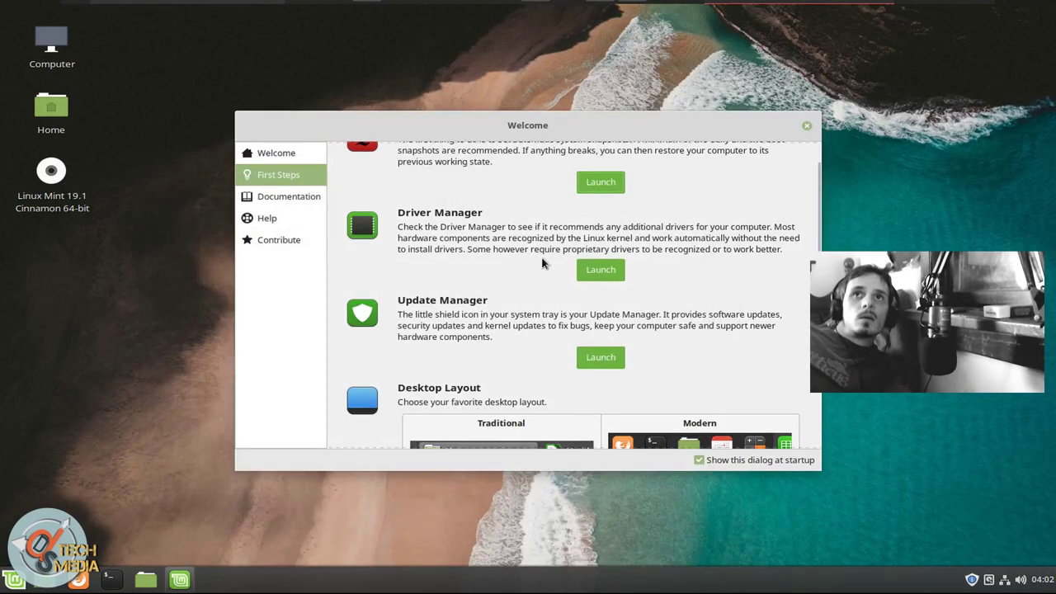
pyautogui.click(600, 269)
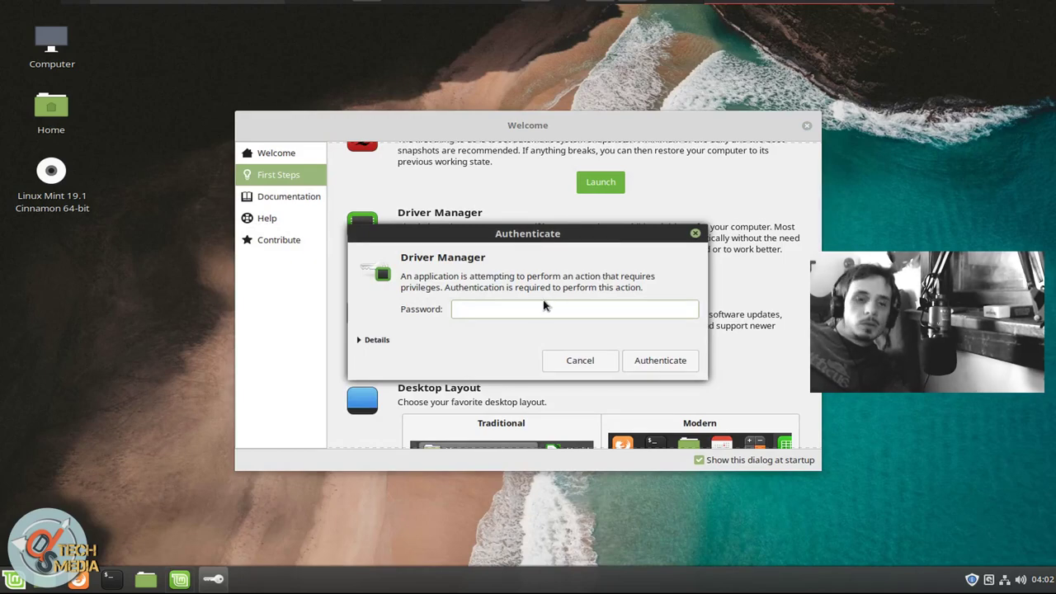
pyautogui.press('Escape')
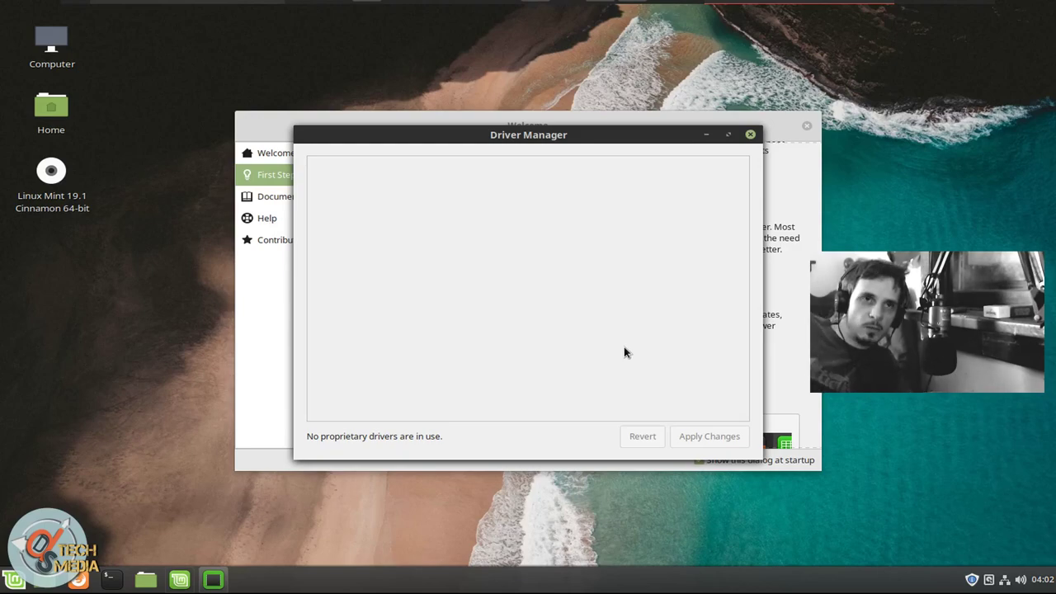
pyautogui.click(750, 133)
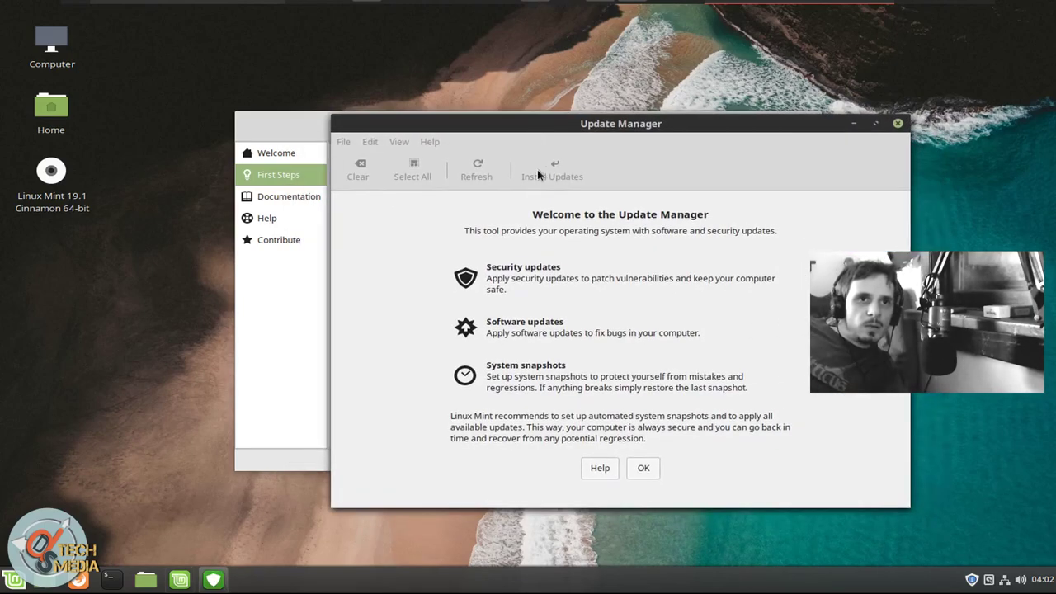
# - Close Update Manager, launch Software Manager from First Steps, and nudge its window down-right
pyautogui.hotkey('alt', 'F4')
pyautogui.scroll(-4, 503, 272)
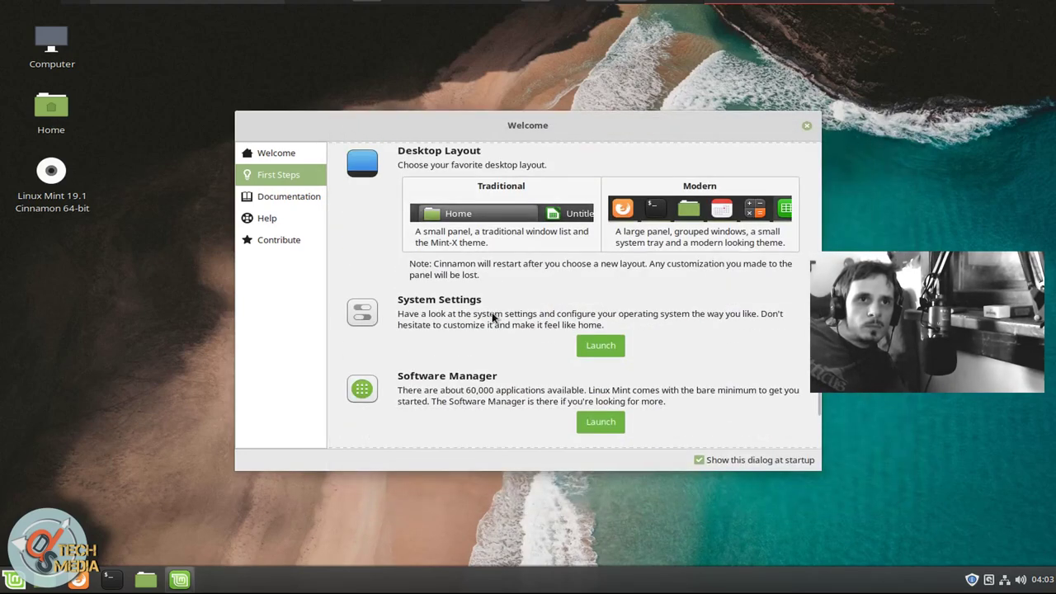
pyautogui.scroll(1, 503, 299)
pyautogui.click(532, 269)
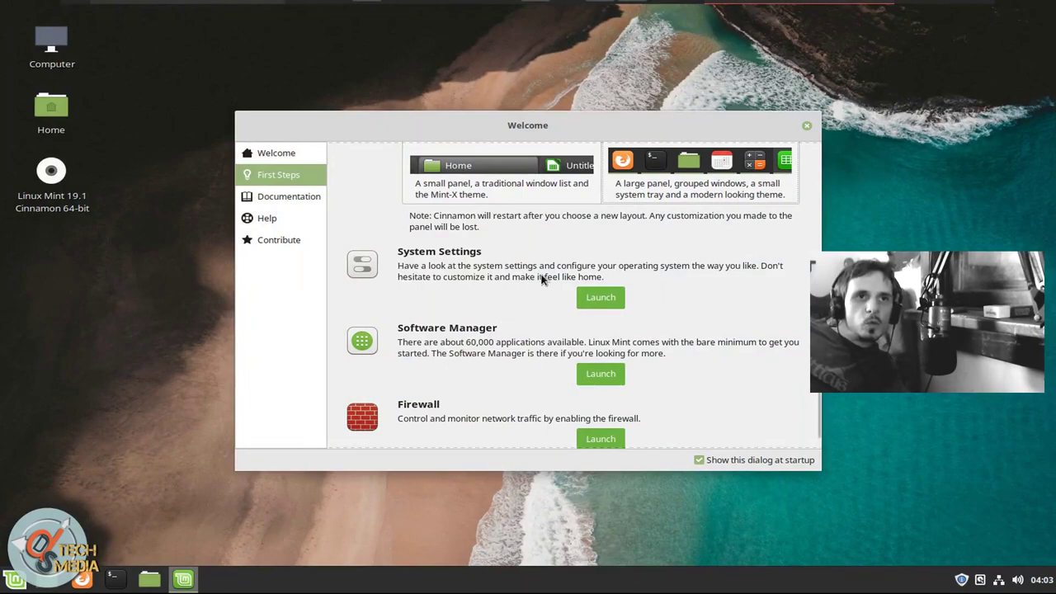
pyautogui.moveTo(465, 100); pyautogui.dragTo(506, 137)
# - Open Steam's package page and start installing it
pyautogui.click(367, 201)
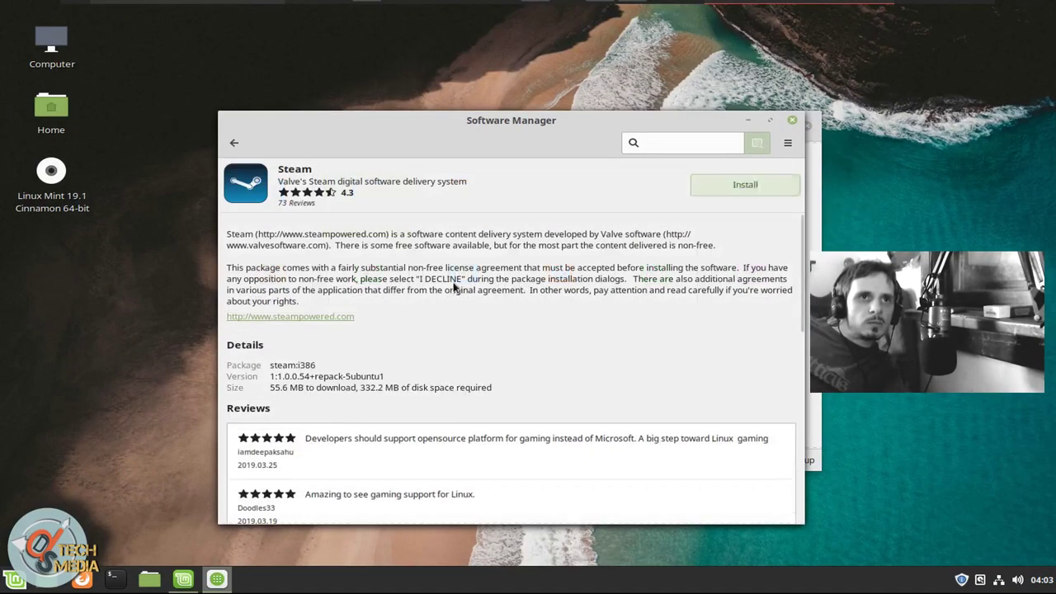
pyautogui.click(732, 183)
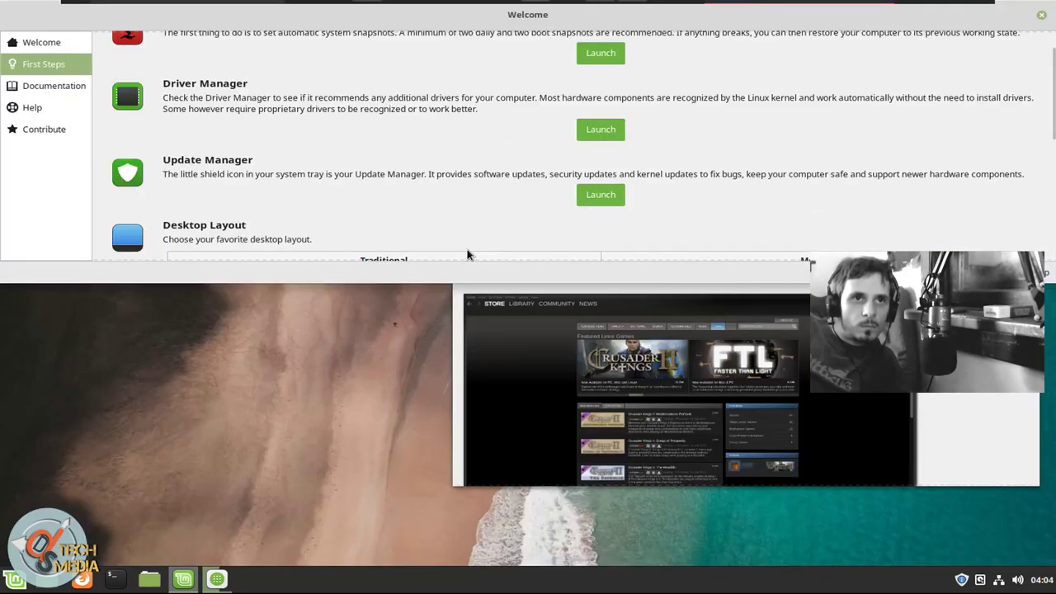
pyautogui.press('super+Down')
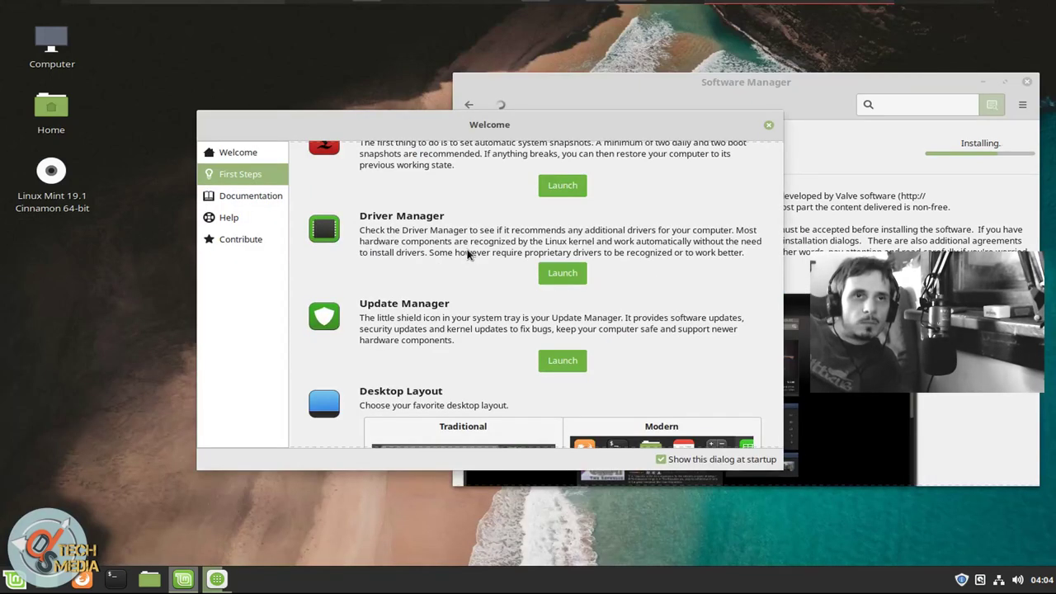
# - Open the Firewall tool as administrator, close it, and show the bare desktop
pyautogui.scroll(-5, 467, 254)
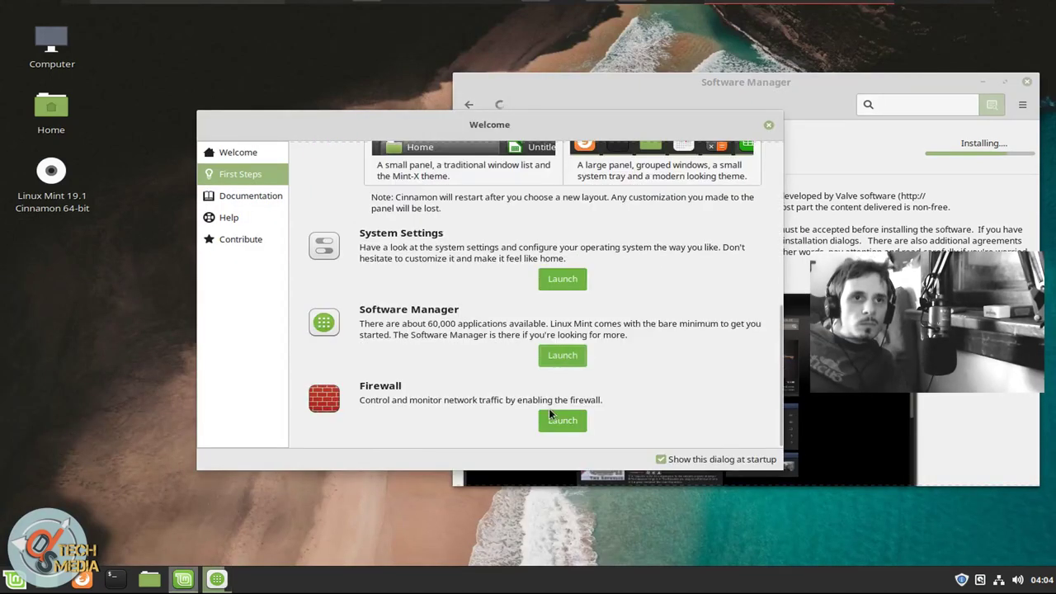
pyautogui.click(557, 422)
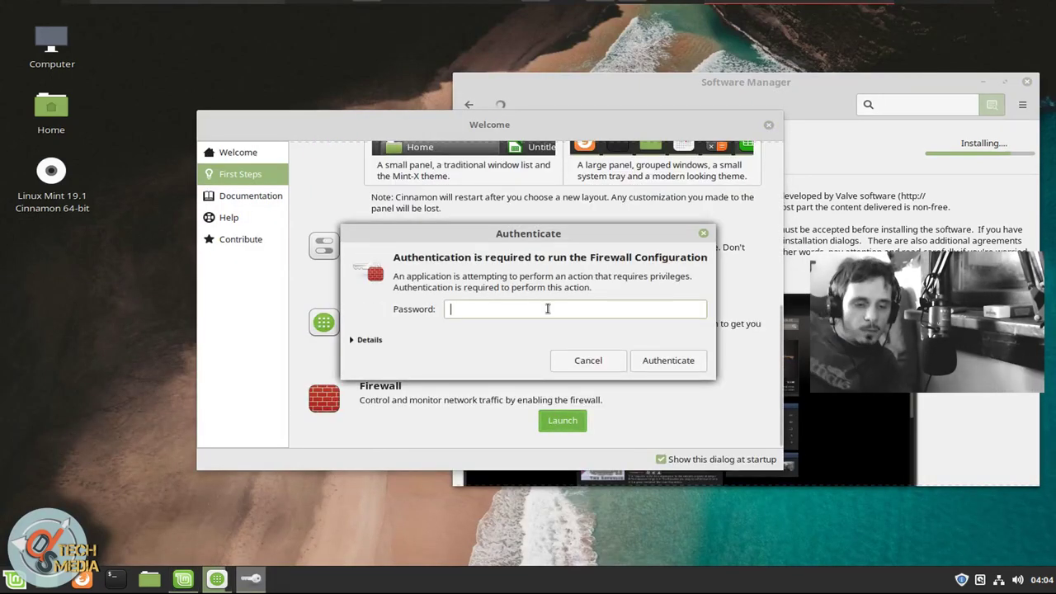
pyautogui.press('Return')
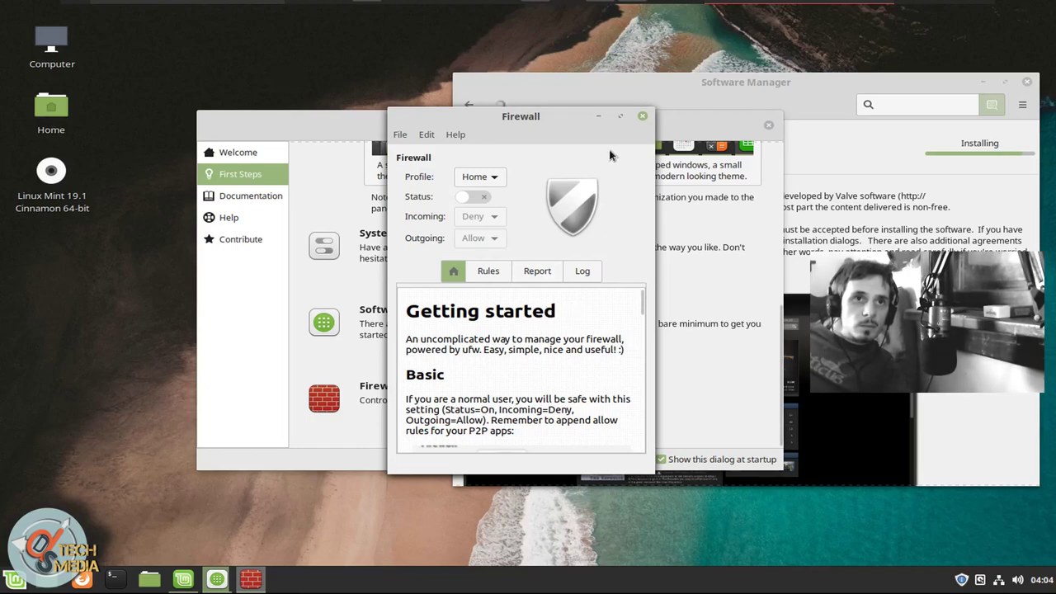
pyautogui.click(642, 116)
pyautogui.press('super+d')
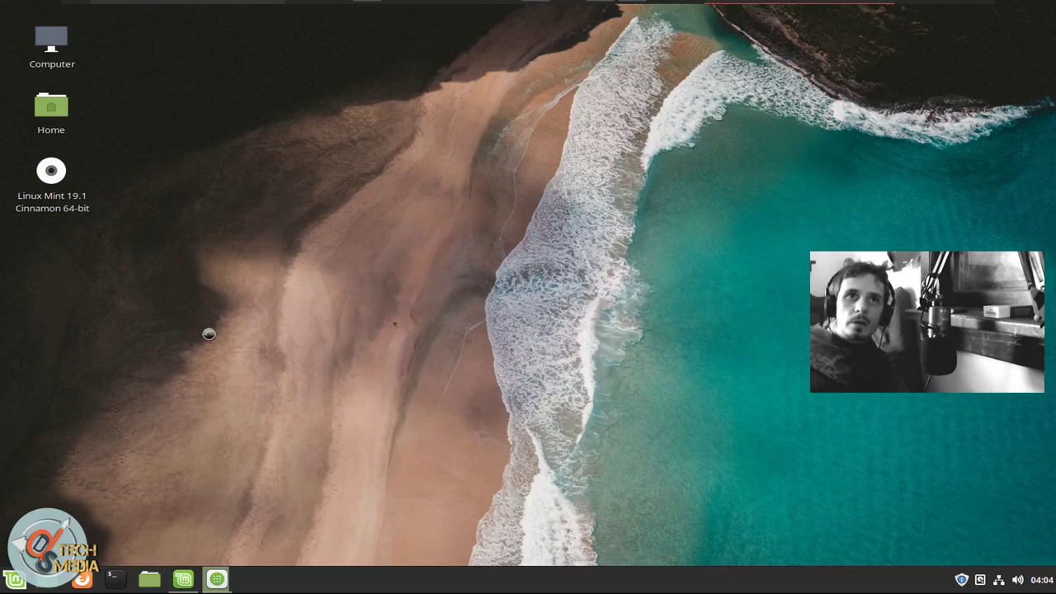
# - Open Firefox and the Home folder, then check the file manager's About version info
pyautogui.press('super+e')
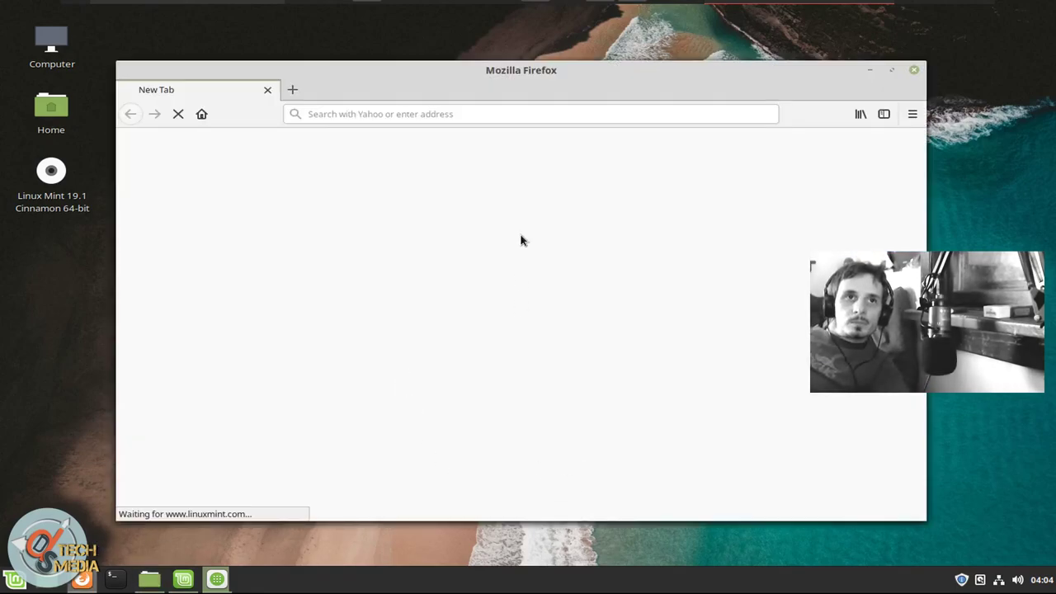
pyautogui.press('super+e')
pyautogui.click(437, 134)
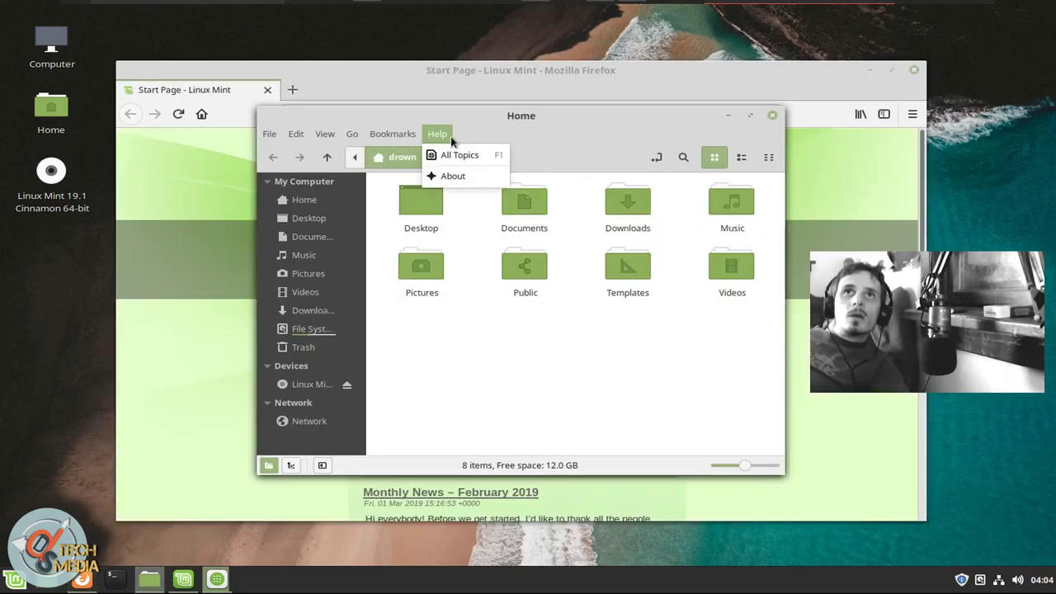
pyautogui.click(461, 177)
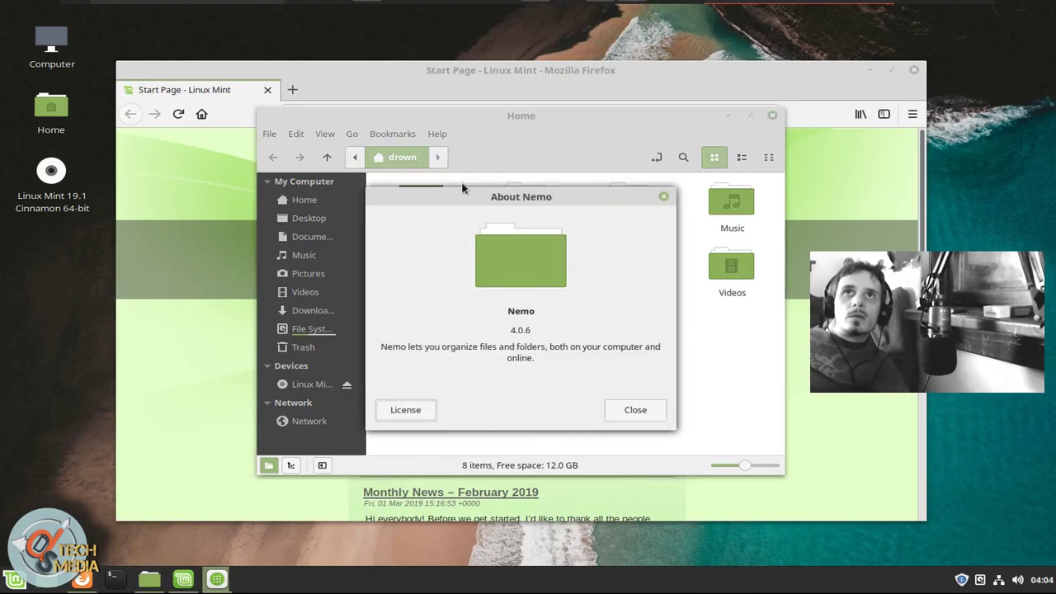
pyautogui.click(636, 409)
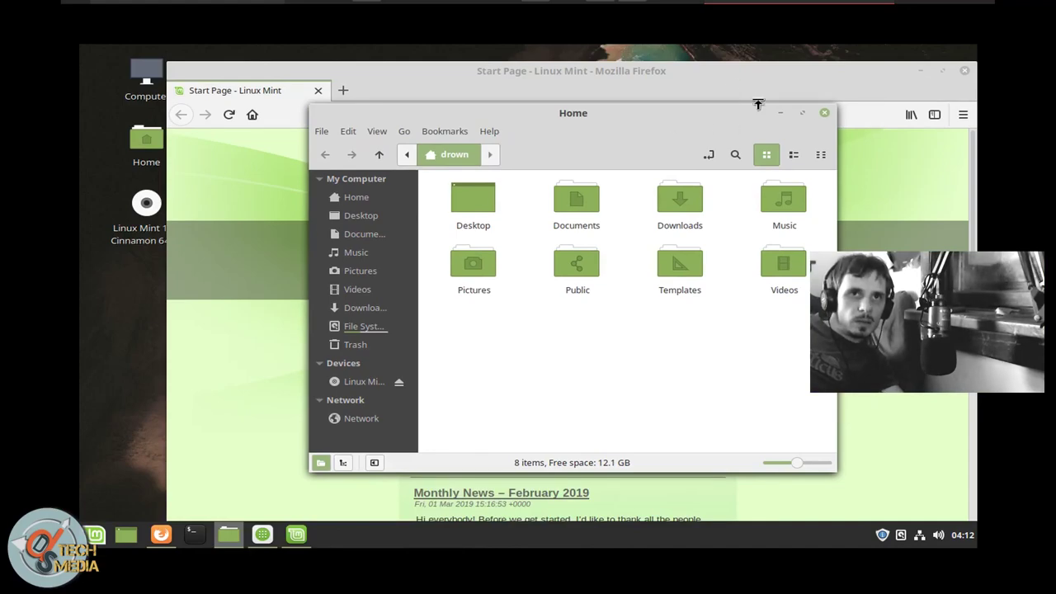
# - Minimise the file manager, launch Steam via a 'steam' menu search, and minimise Firefox
pyautogui.click(779, 112)
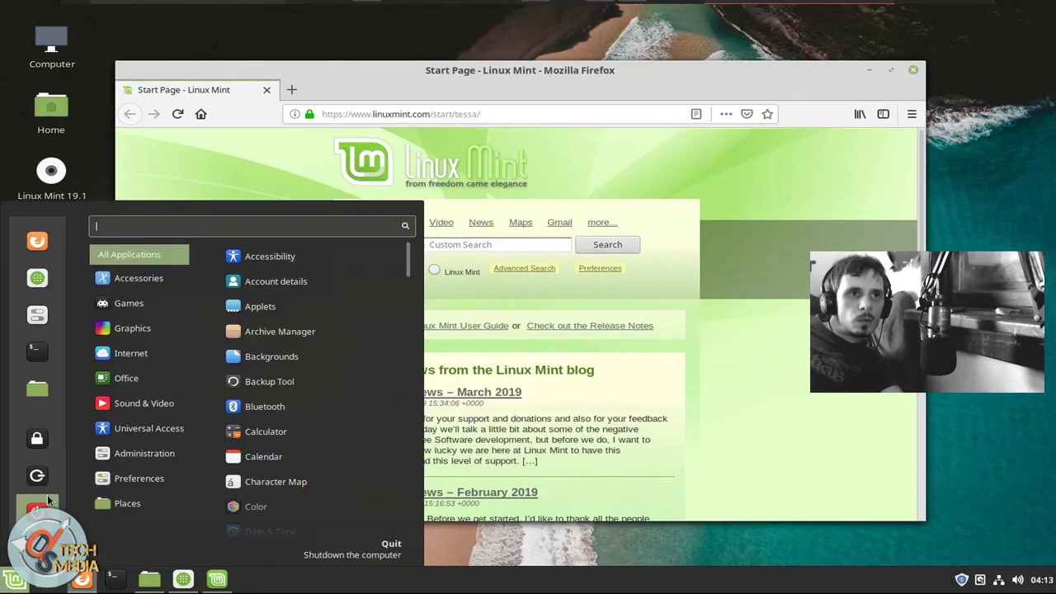
pyautogui.write('steam')
pyautogui.press('Return')
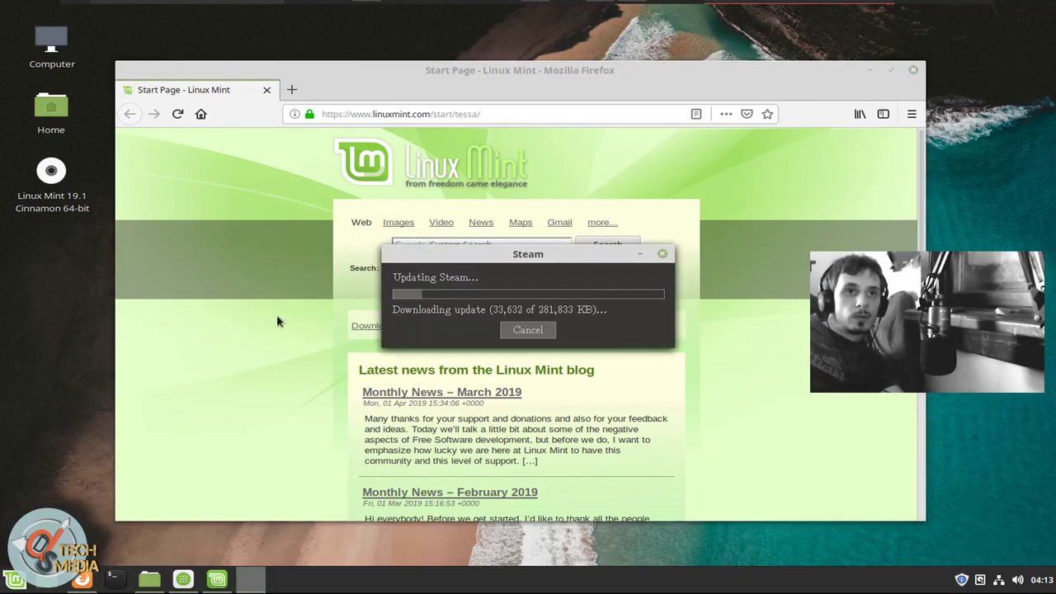
pyautogui.click(221, 211)
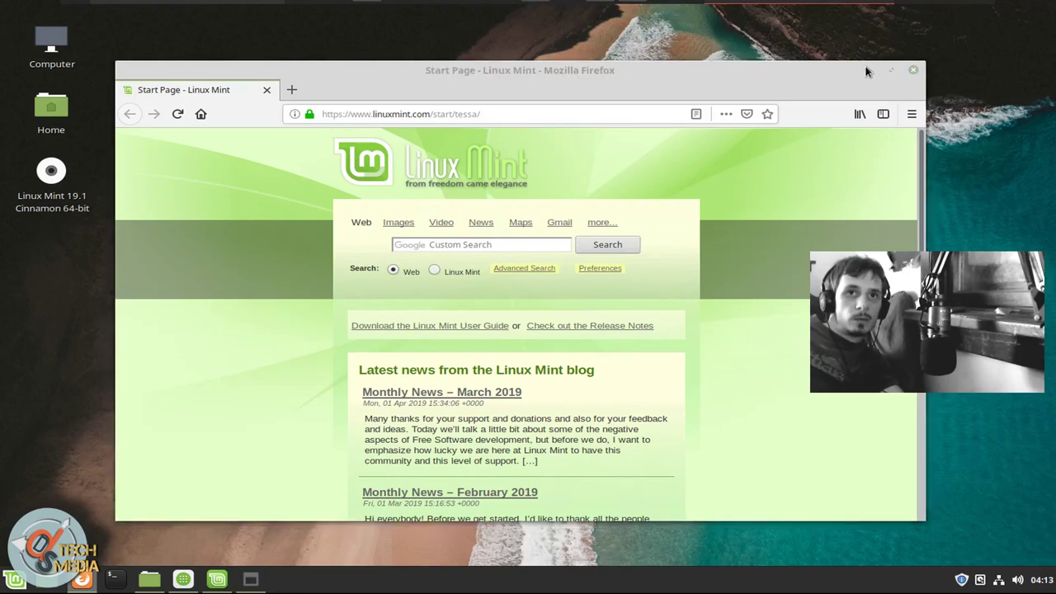
pyautogui.click(868, 70)
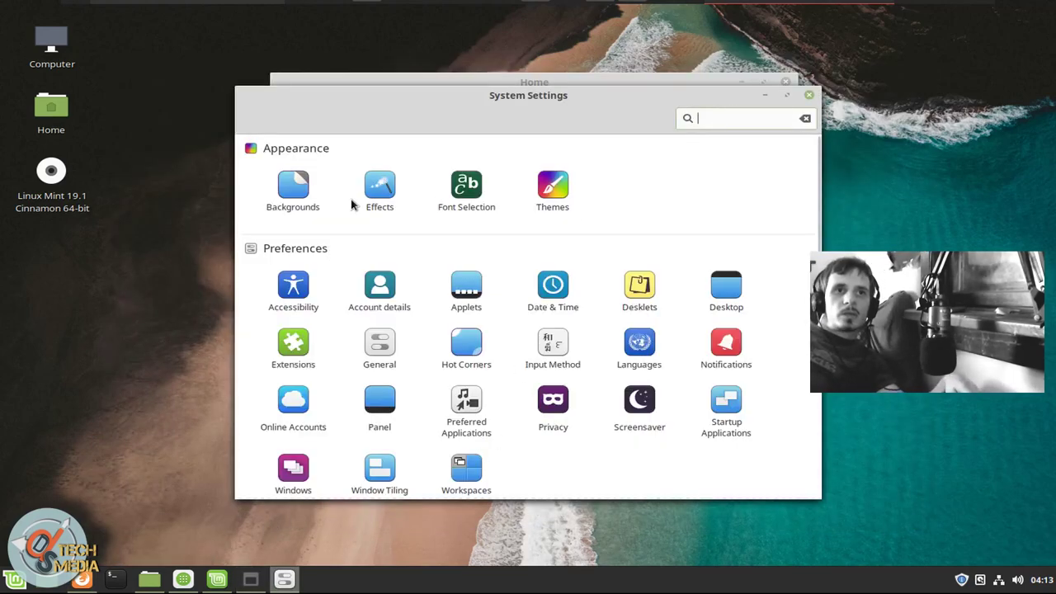
# - Look through the available desktop wallpapers on the Backgrounds settings page
pyautogui.scroll(-3, 353, 211)
pyautogui.scroll(-5, 356, 223)
pyautogui.scroll(8, 388, 240)
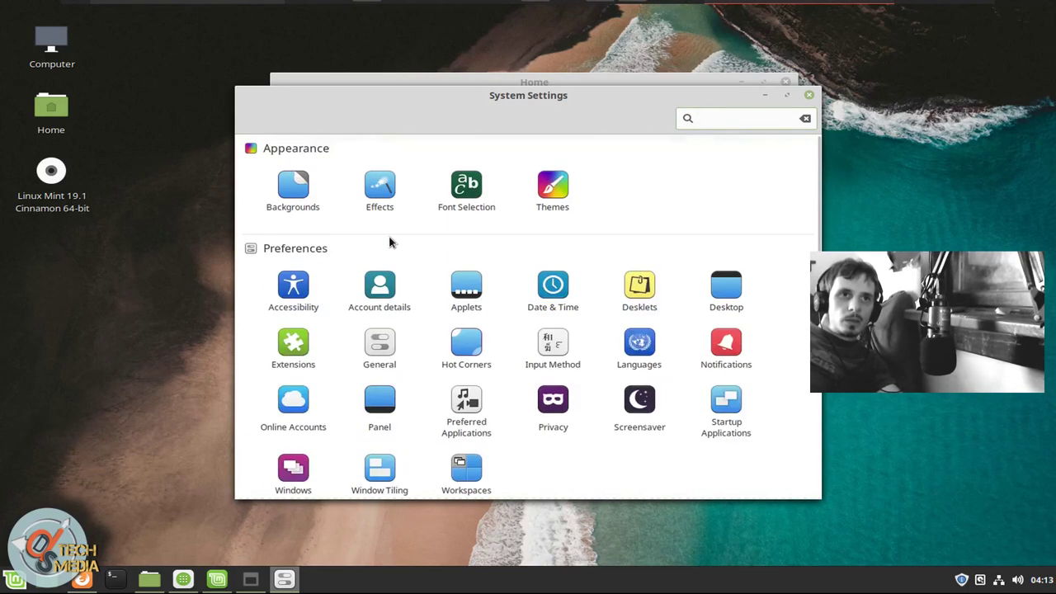
pyautogui.click(311, 197)
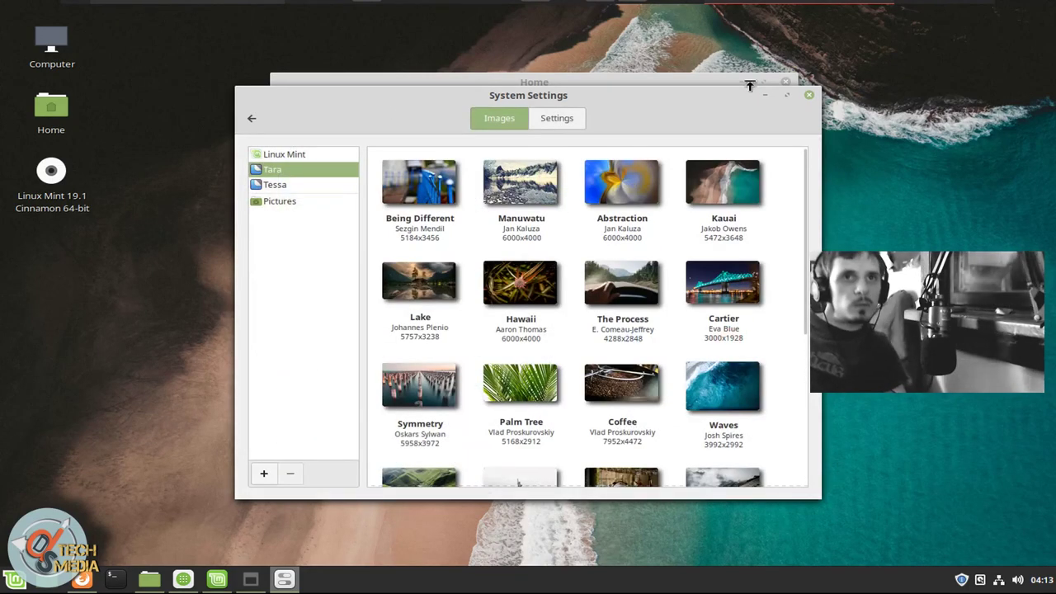
pyautogui.scroll(-5, 577, 329)
pyautogui.click(252, 117)
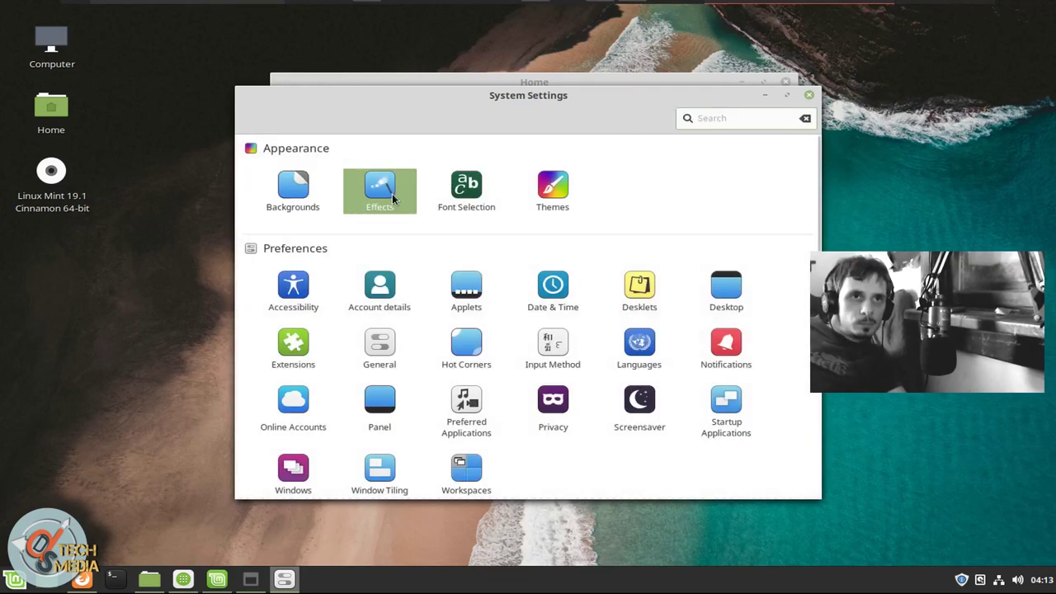
# - View the desktop Effects settings, then open the Themes page
pyautogui.click(387, 196)
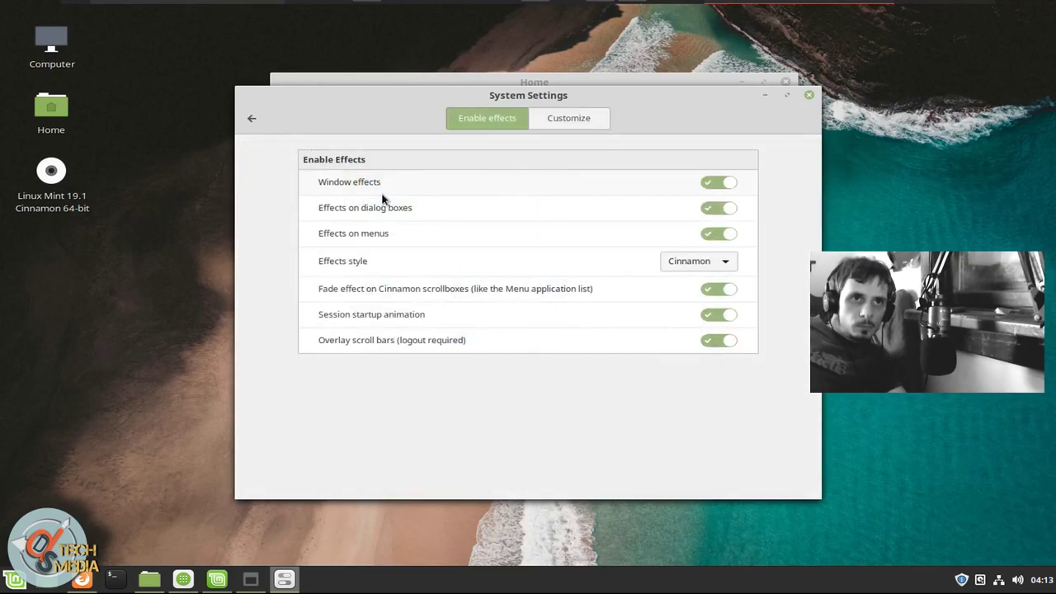
pyautogui.click(252, 120)
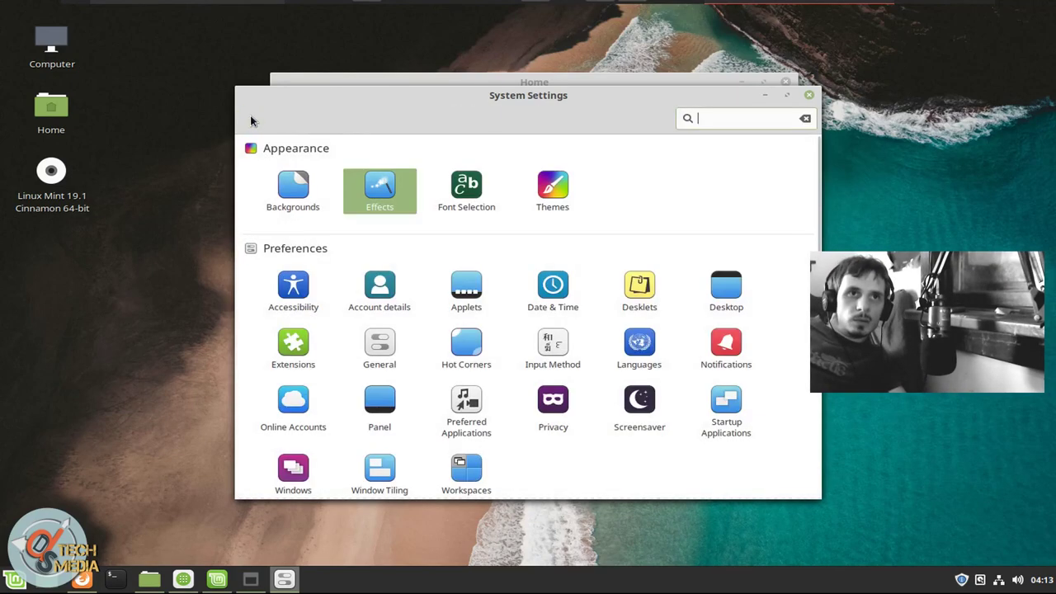
pyautogui.click(537, 190)
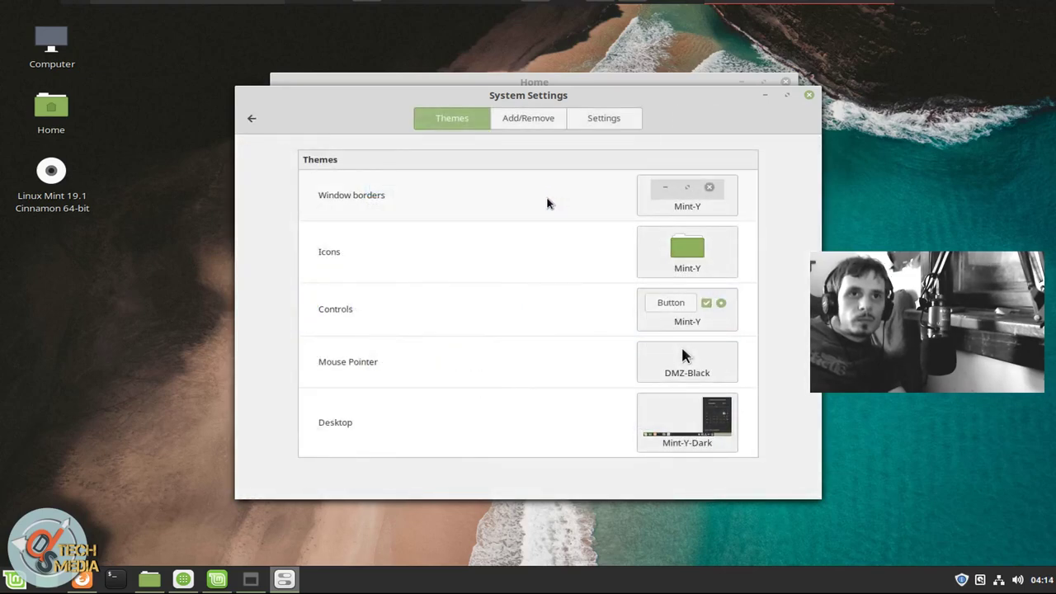
# - Set the icon theme to Mint-Y-Grey and the controls theme to Mint-Y-Dark
pyautogui.click(692, 247)
pyautogui.click(761, 281)
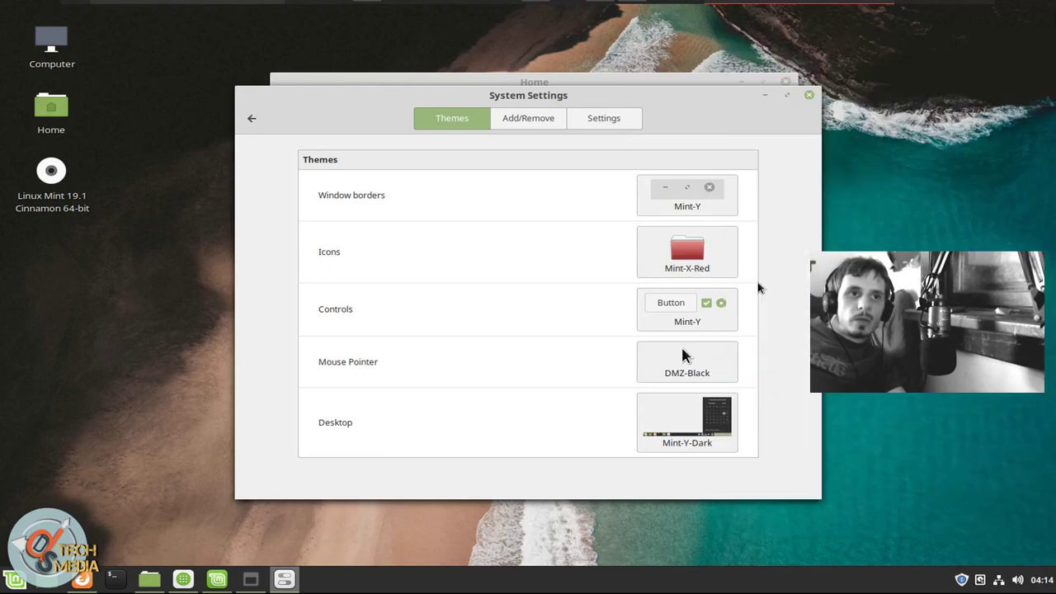
pyautogui.click(727, 267)
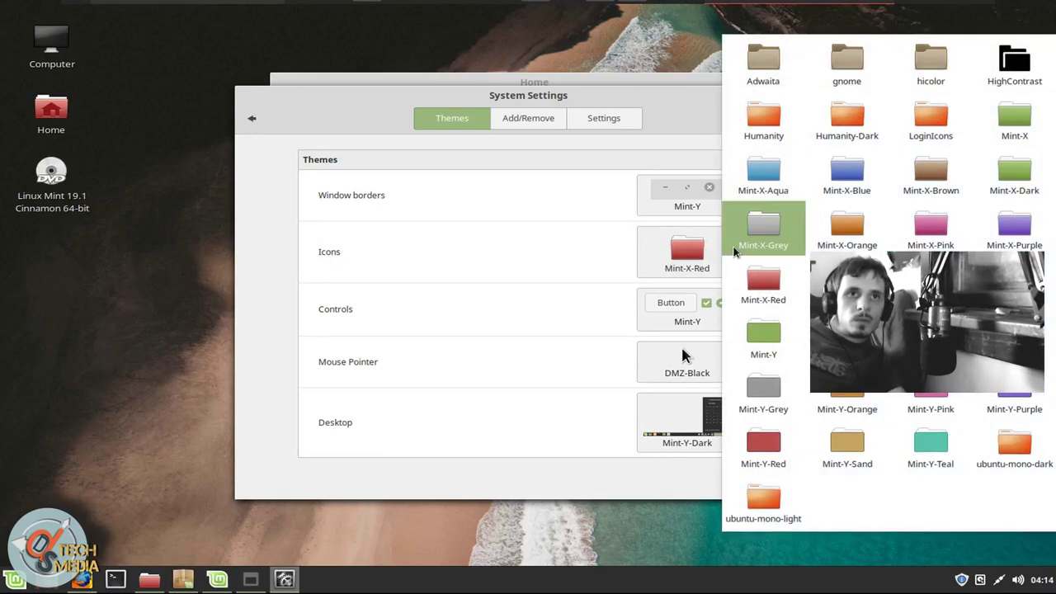
pyautogui.click(687, 309)
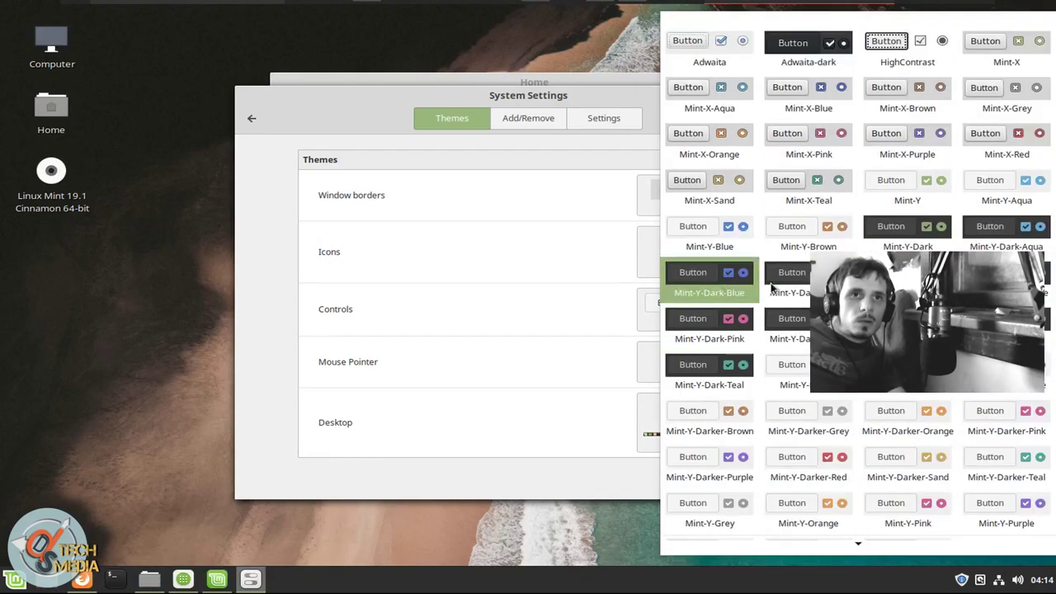
pyautogui.click(900, 232)
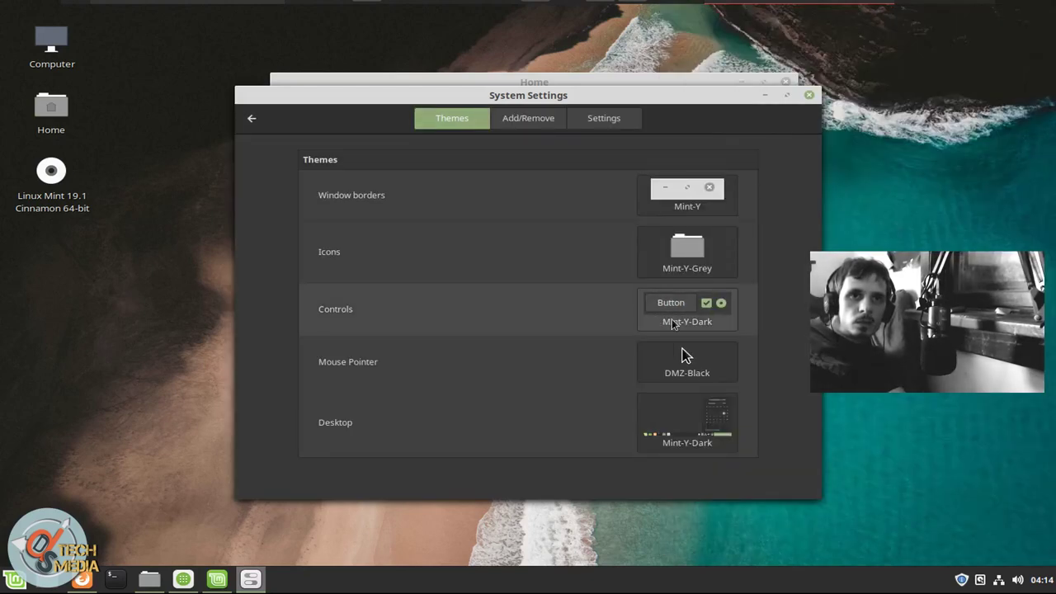
# - Keep the pointer theme unchanged, set the desktop theme to cinnamon, and return to the overview
pyautogui.click(683, 356)
pyautogui.click(536, 308)
pyautogui.click(691, 424)
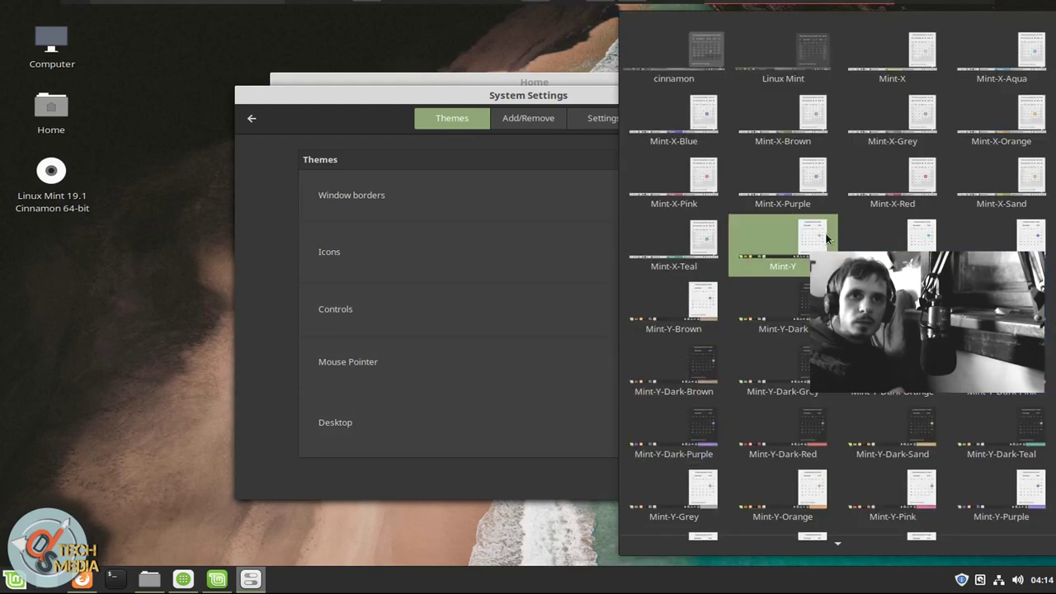
pyautogui.press('Escape')
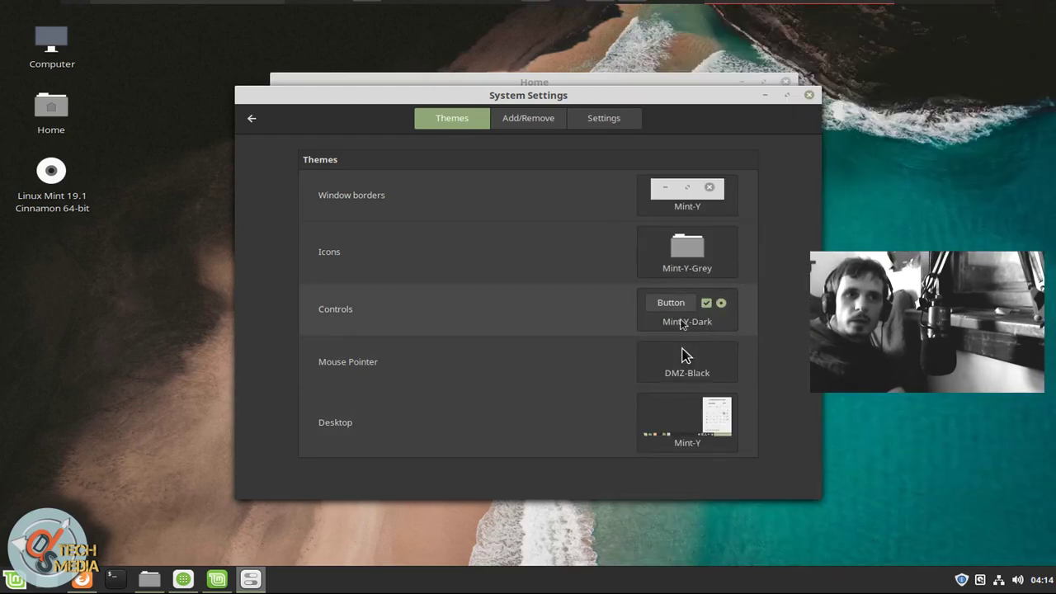
pyautogui.click(696, 424)
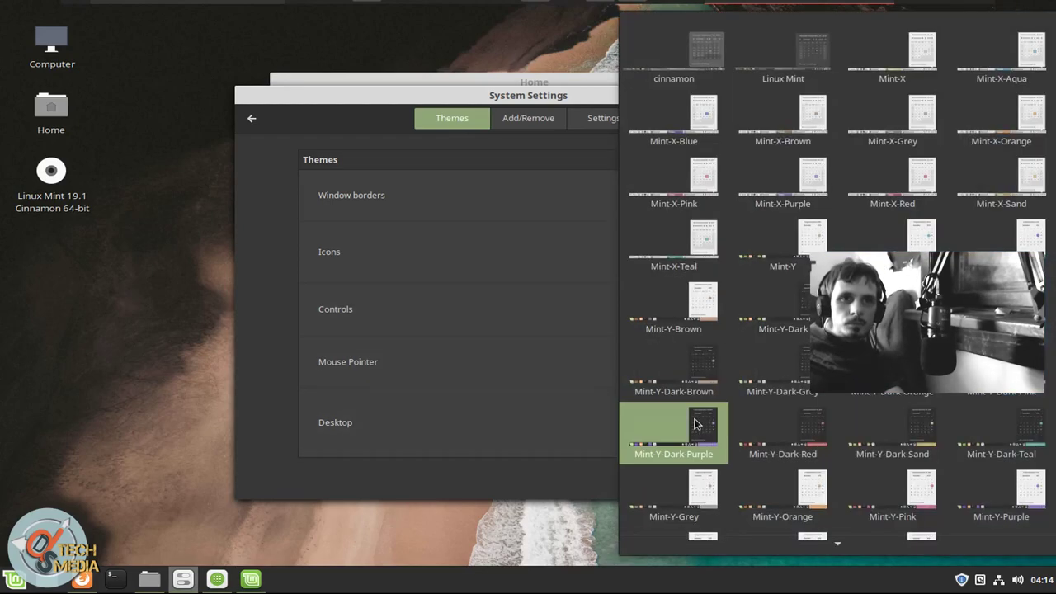
pyautogui.press('Escape')
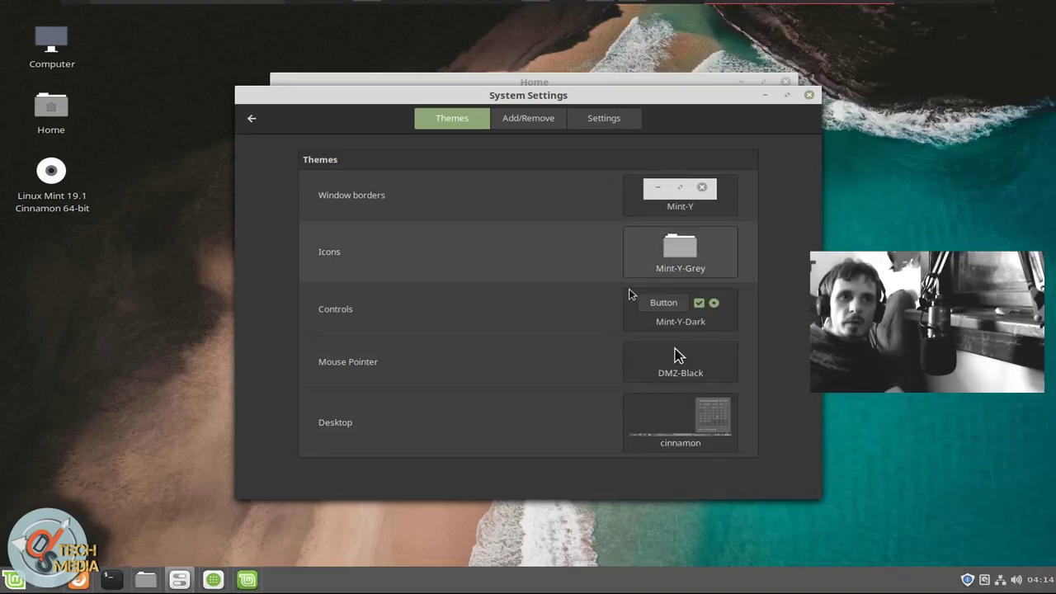
pyautogui.click(256, 118)
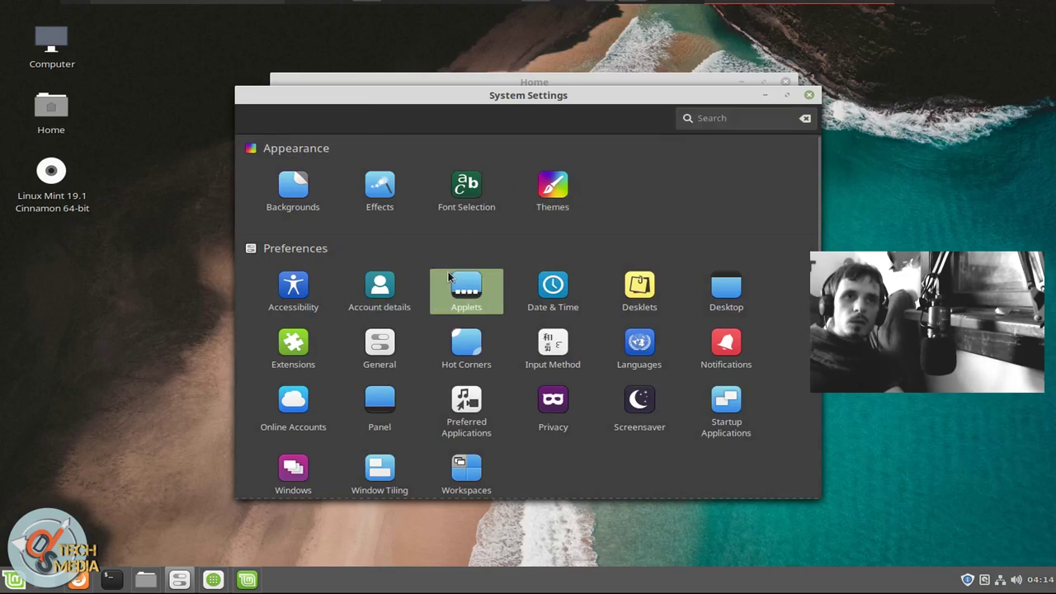
# - Open the Applets settings and select the Workspace switcher applet in the list
pyautogui.click(461, 282)
pyautogui.scroll(-1, 412, 251)
pyautogui.scroll(-5, 413, 252)
pyautogui.scroll(-10, 413, 249)
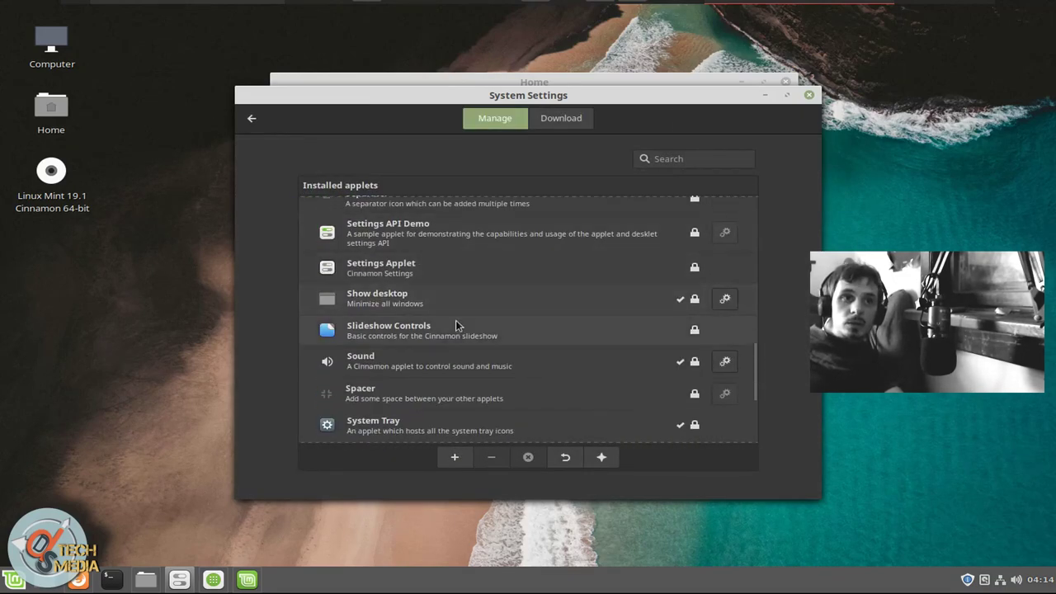
pyautogui.scroll(15, 455, 325)
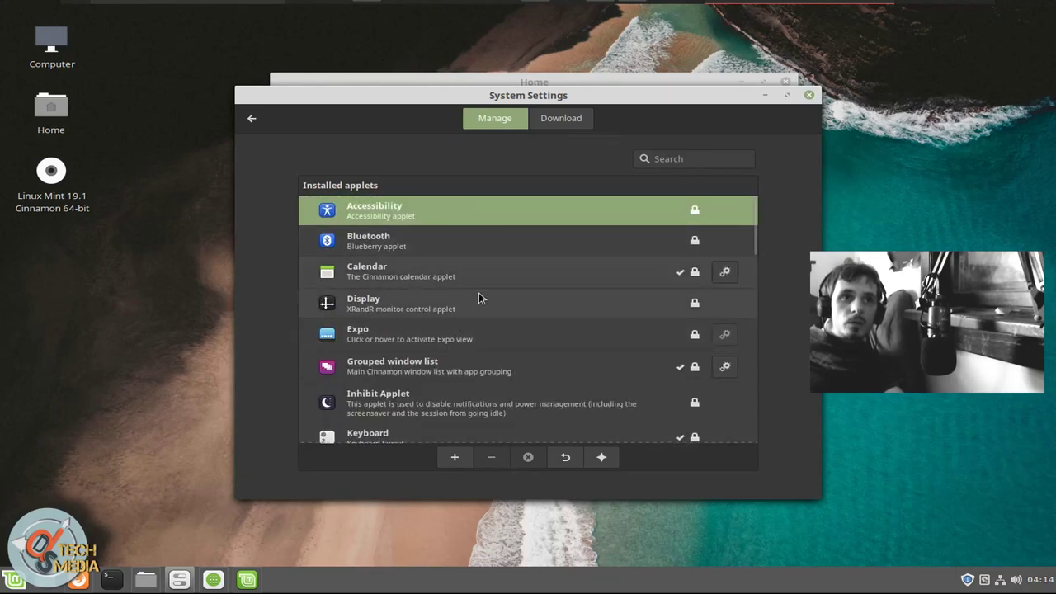
pyautogui.scroll(-15, 528, 371)
pyautogui.click(578, 427)
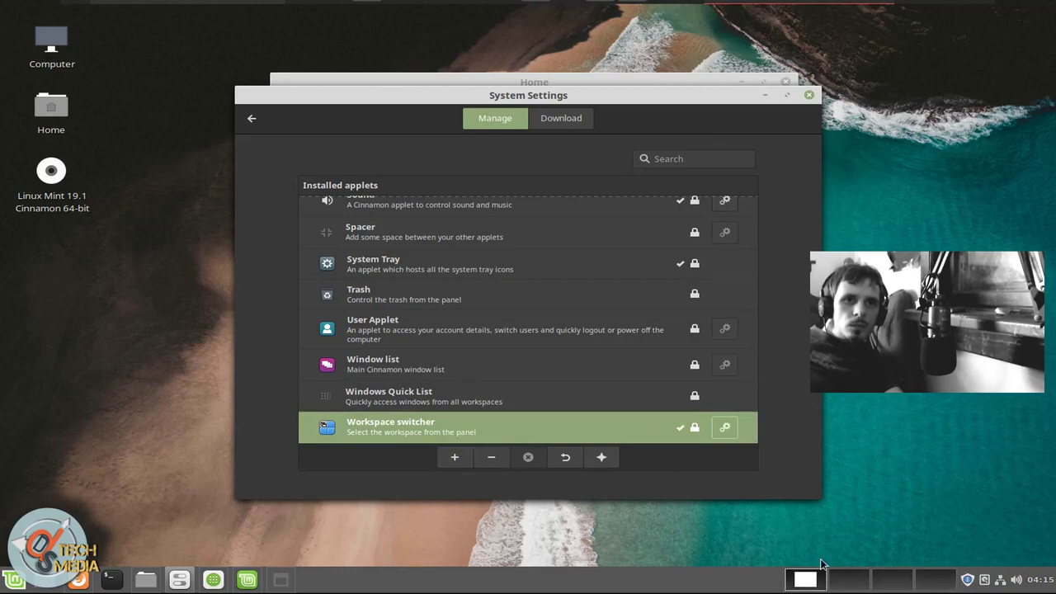
# - Switch through workspaces 2, 1, 3 and 4, ending back on workspace 1
pyautogui.click(860, 585)
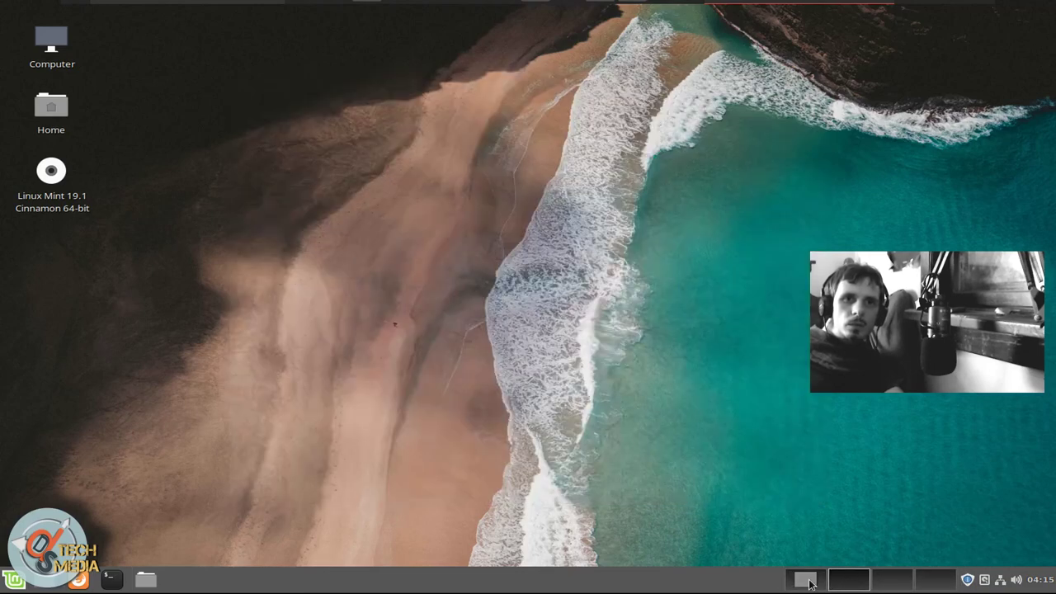
pyautogui.click(809, 584)
pyautogui.click(892, 584)
pyautogui.click(923, 584)
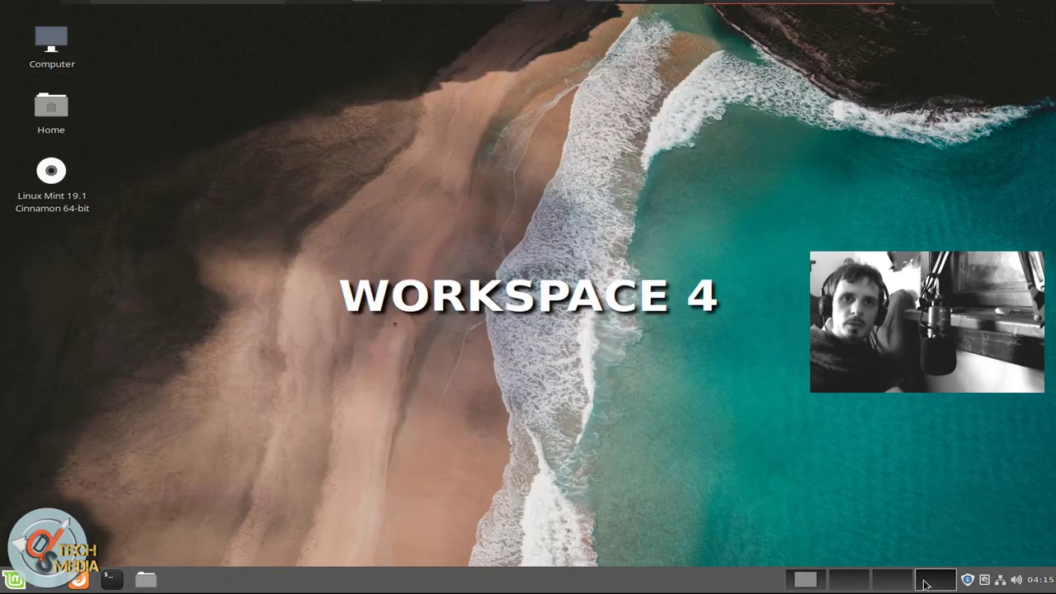
pyautogui.click(805, 579)
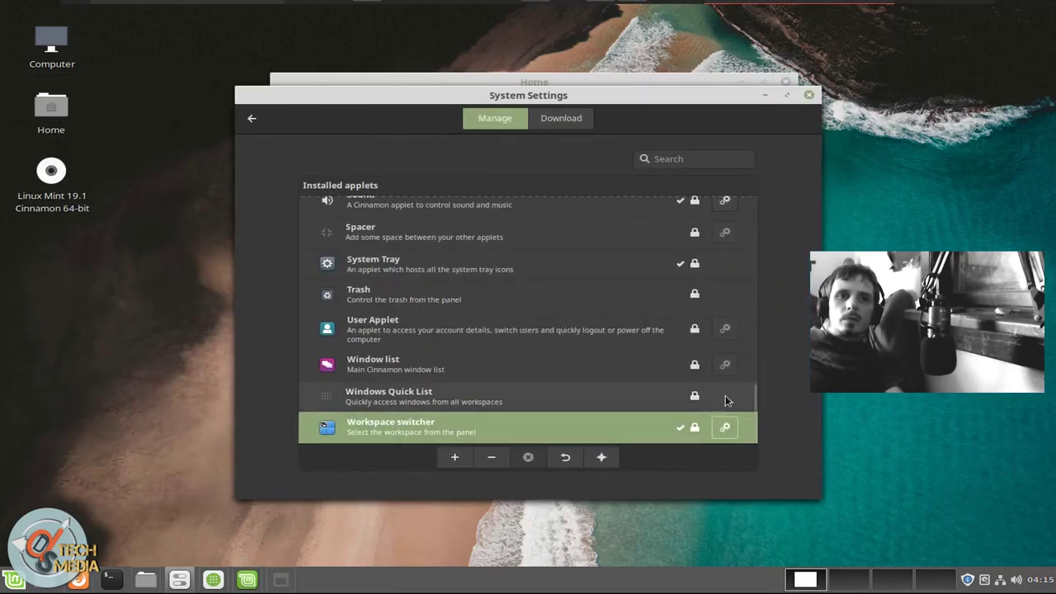
# - Look over the Workspace switcher's settings, return to the overview, and dismiss the panel's context menu
pyautogui.click(724, 429)
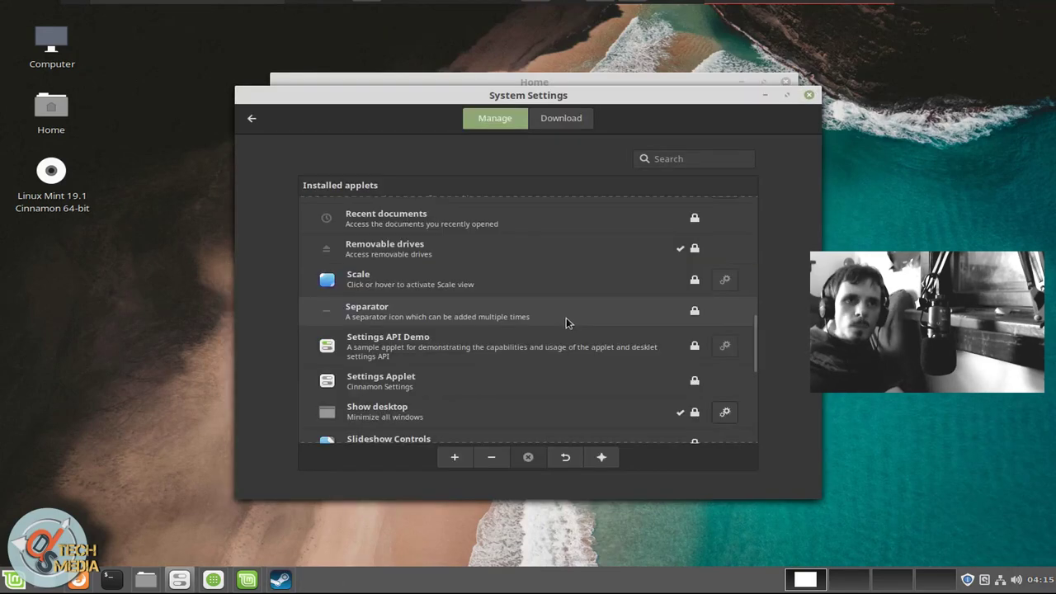
pyautogui.scroll(-3, 566, 317)
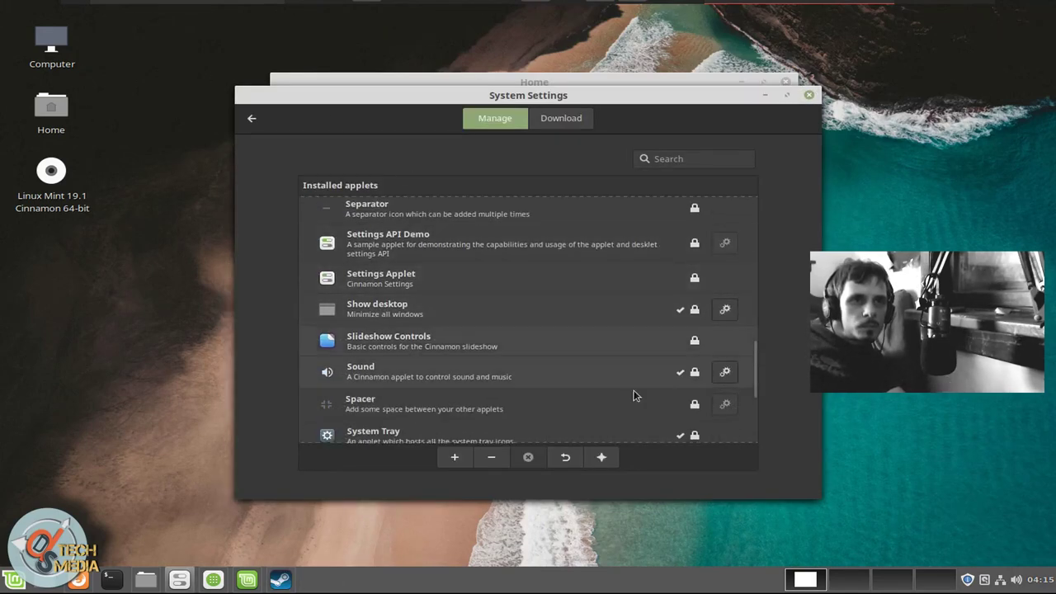
pyautogui.click(252, 117)
pyautogui.rightClick(657, 587)
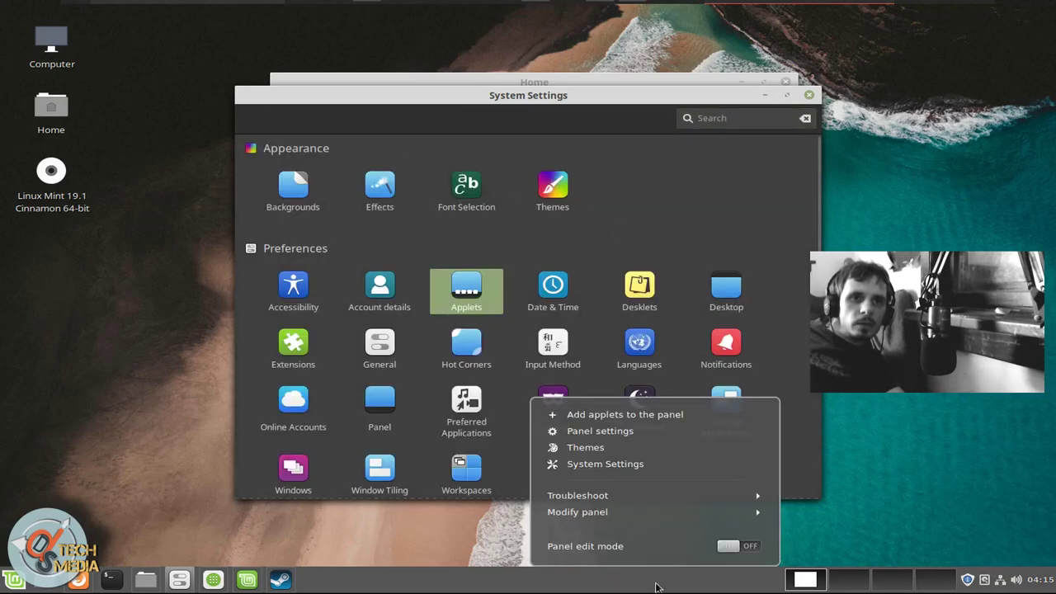
pyautogui.click(473, 242)
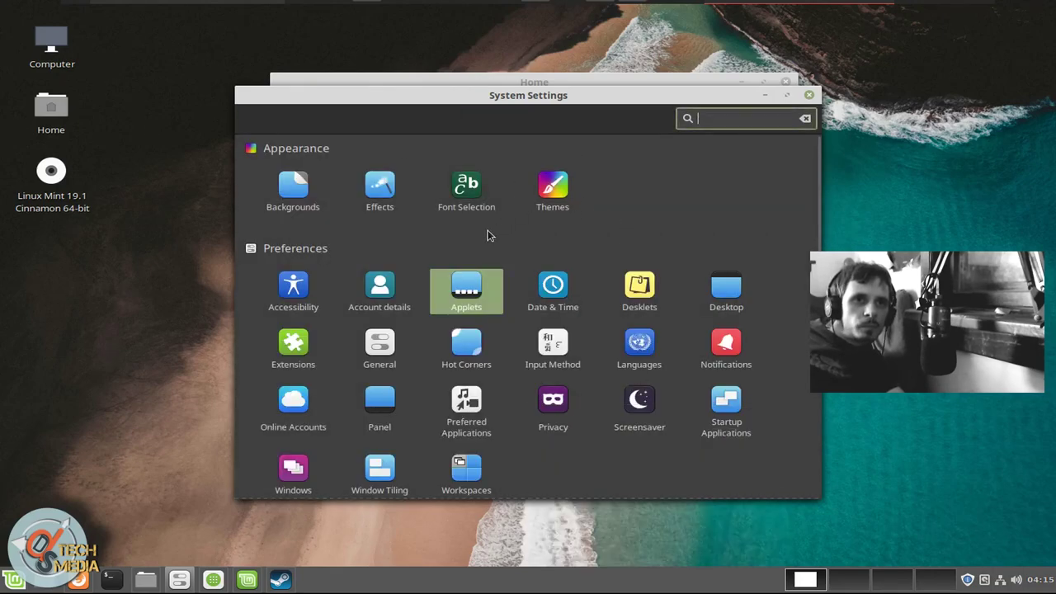
# - Update the Extensions download cache, scroll through the available extensions, and go back
pyautogui.click(293, 345)
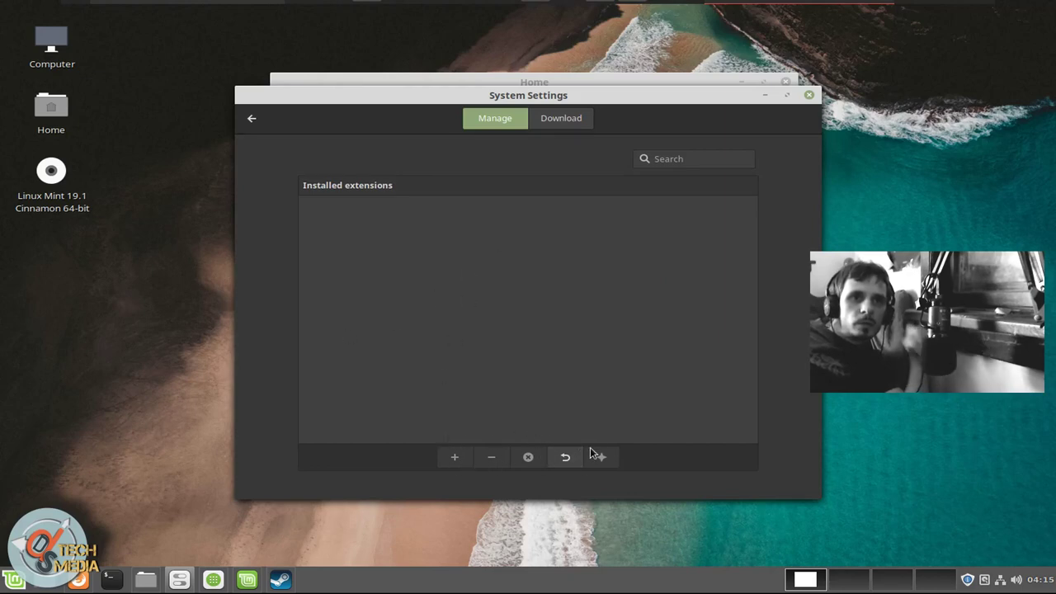
pyautogui.click(546, 123)
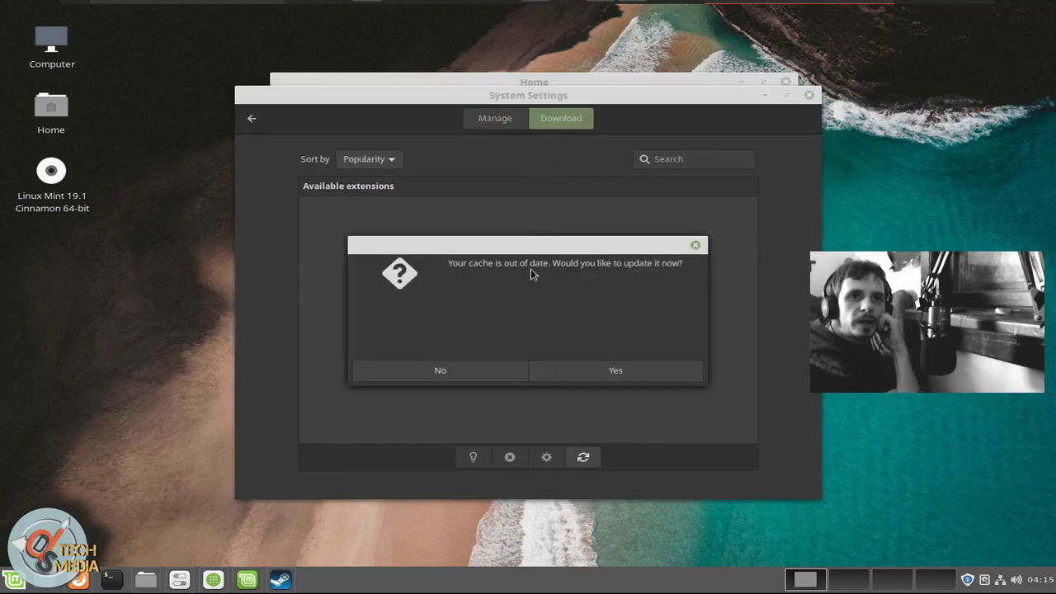
pyautogui.click(608, 372)
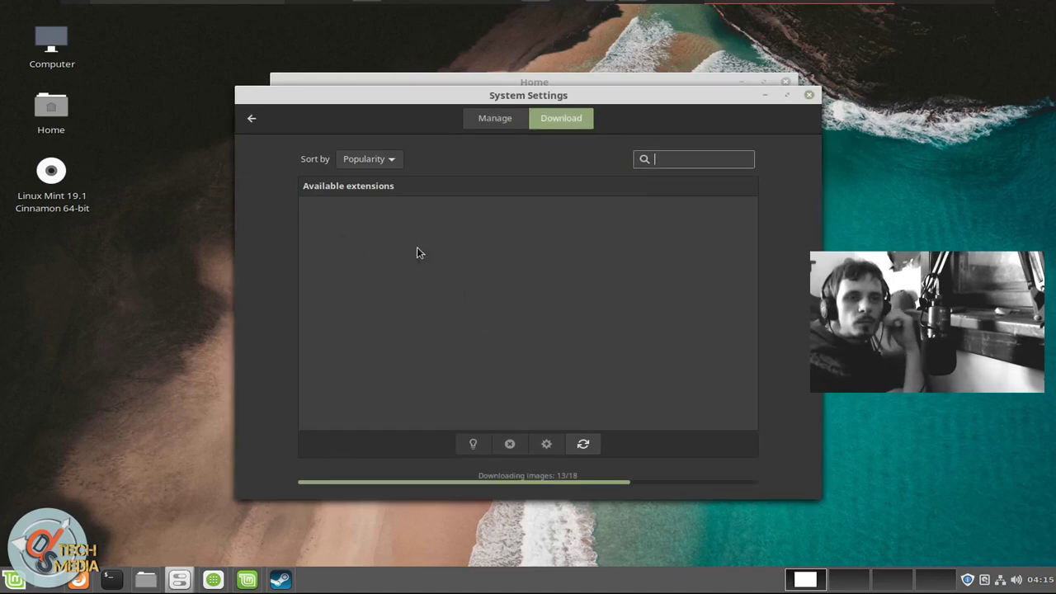
pyautogui.scroll(-5, 428, 330)
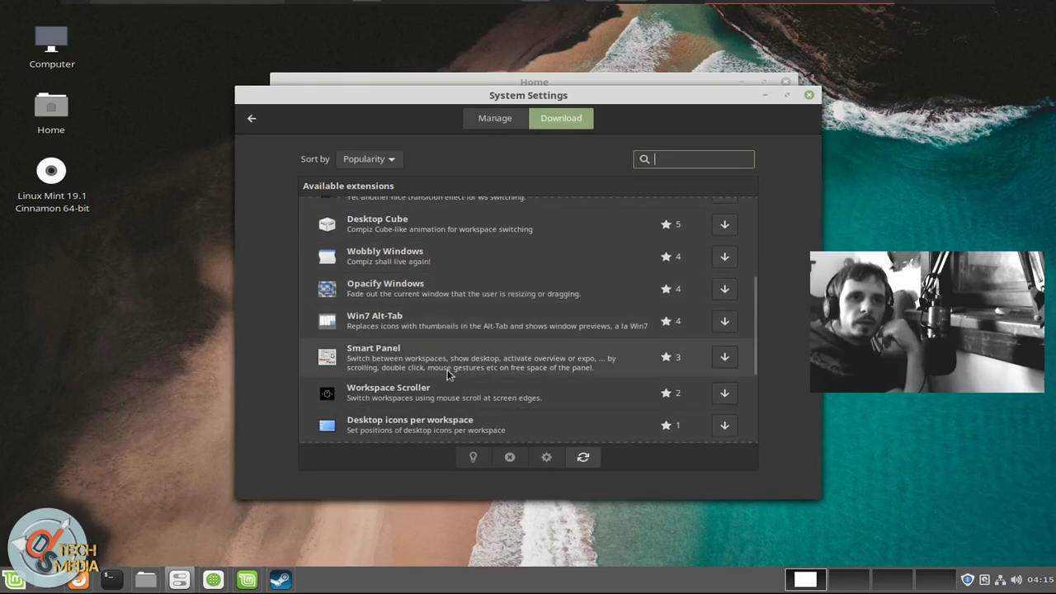
pyautogui.scroll(3, 449, 379)
pyautogui.scroll(-7, 451, 382)
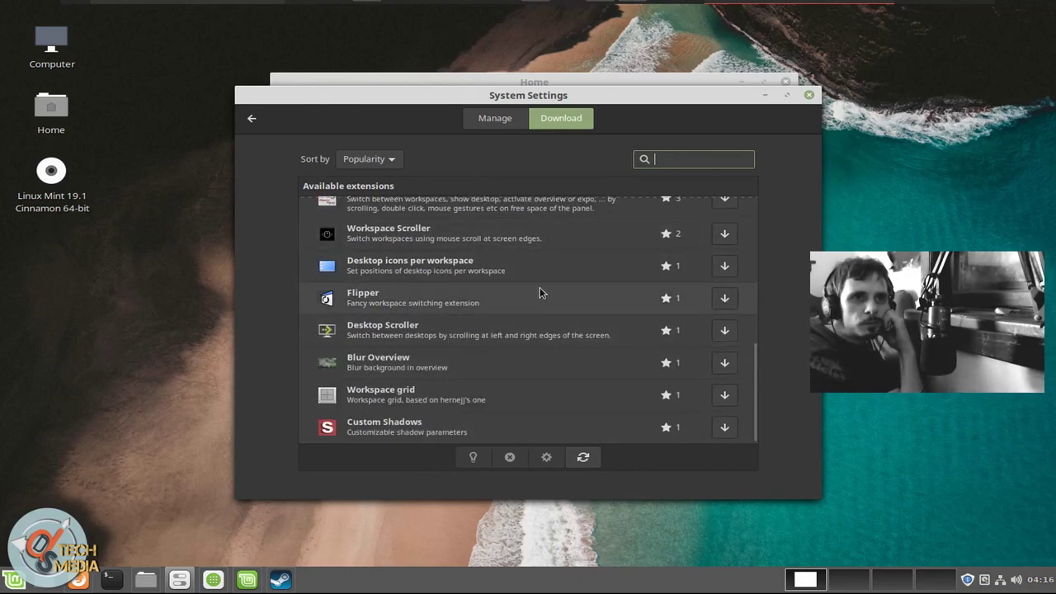
pyautogui.press('BackSpace')
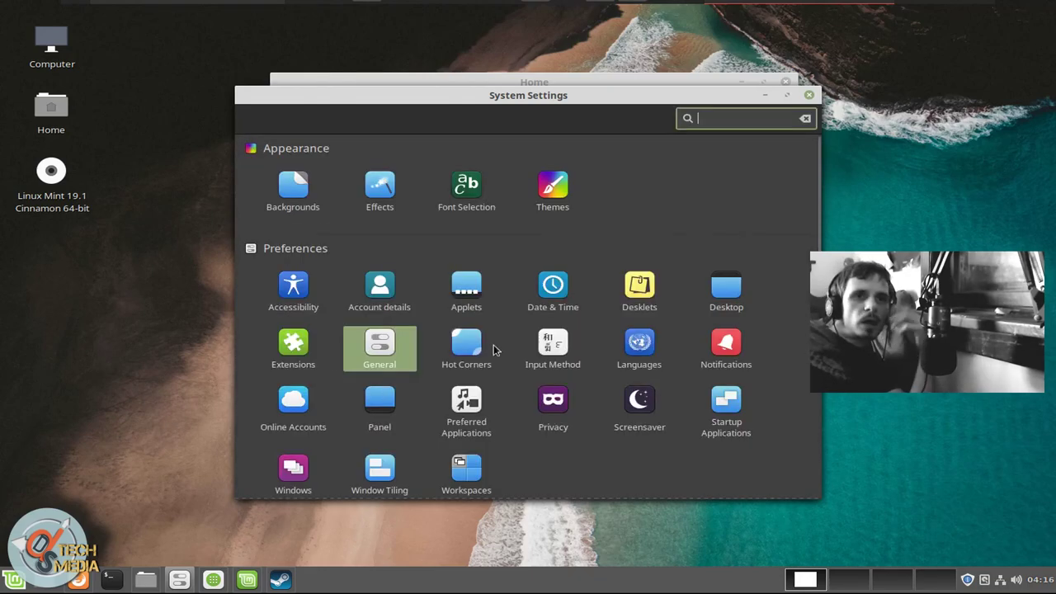
# - Show a test notification, then glance at the Privacy settings
pyautogui.click(736, 348)
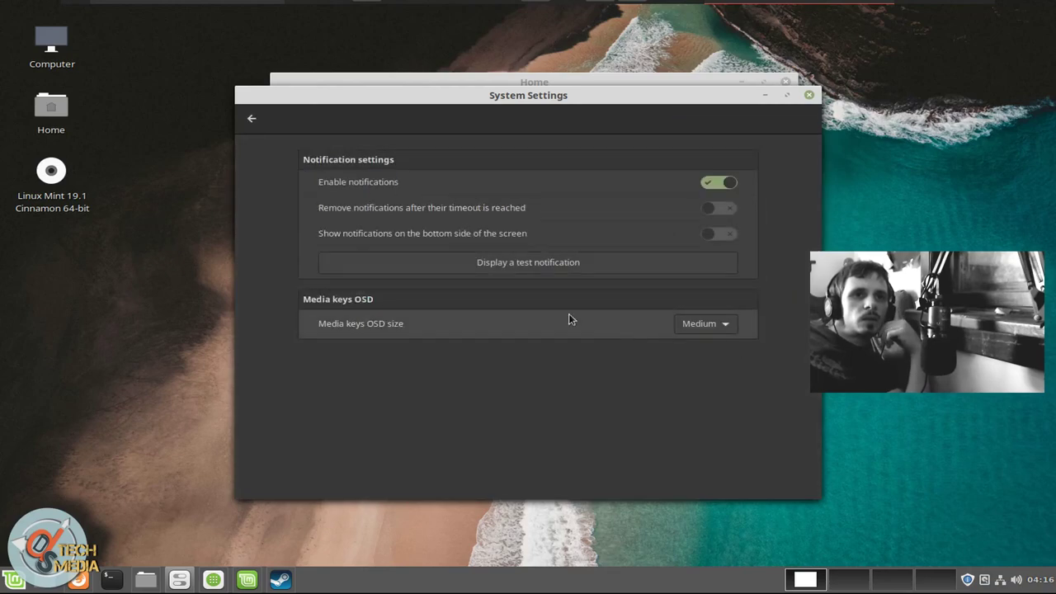
pyautogui.click(512, 266)
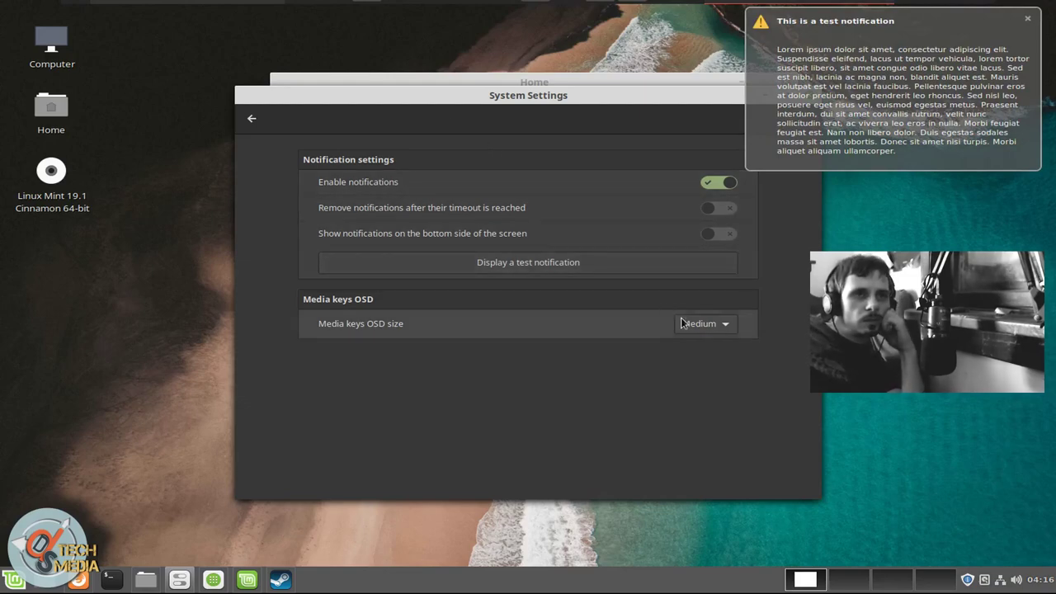
pyautogui.click(252, 118)
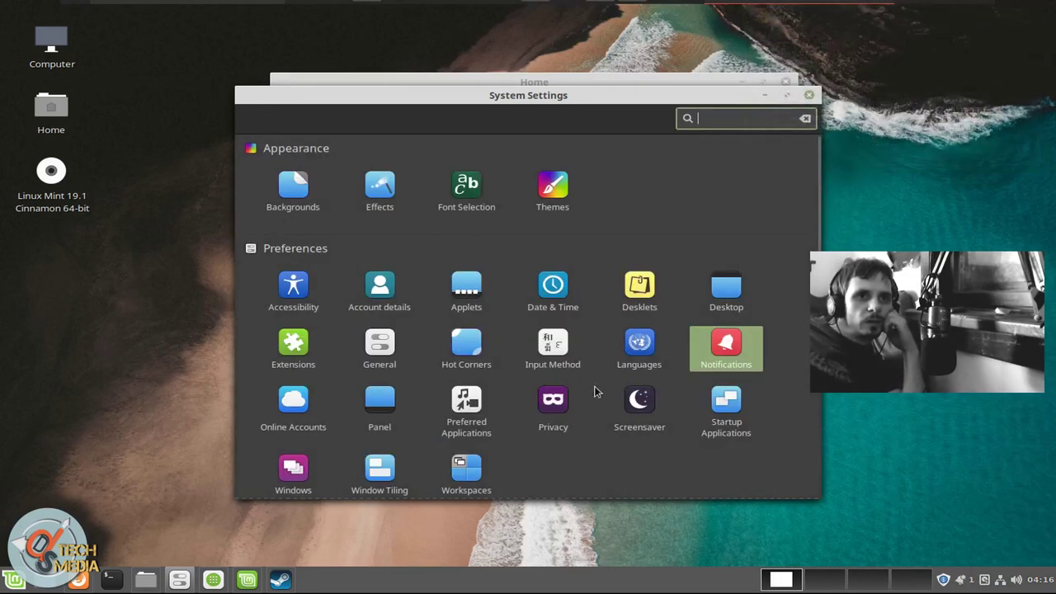
pyautogui.scroll(-1, 611, 393)
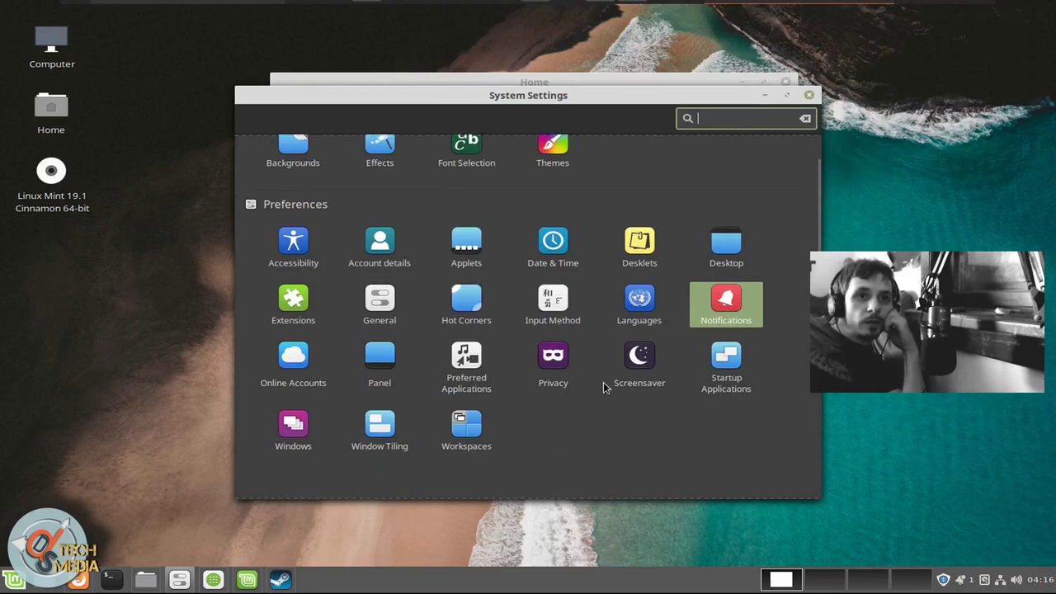
pyautogui.click(570, 372)
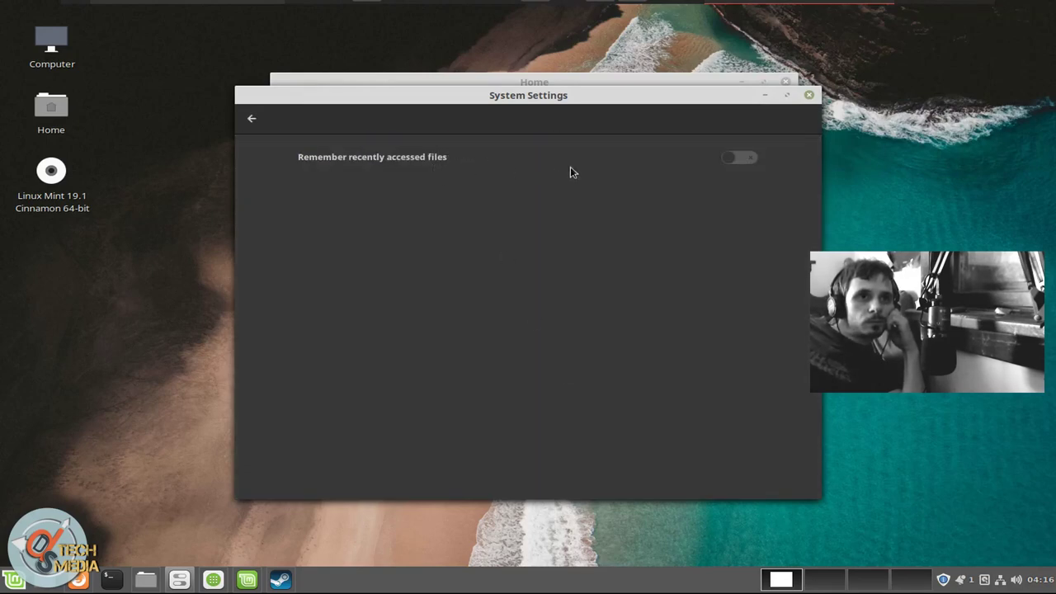
pyautogui.click(251, 118)
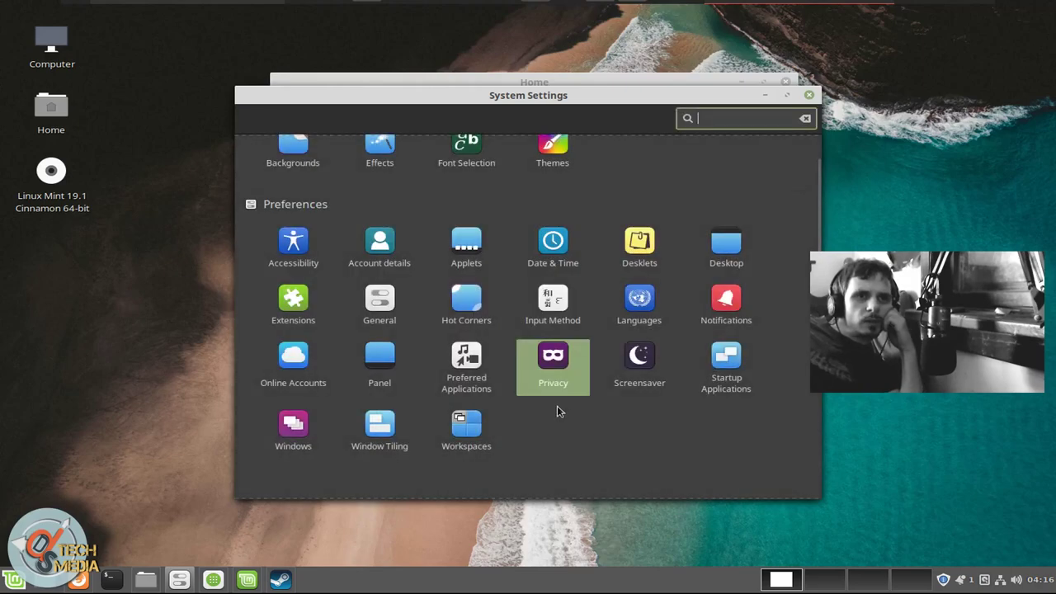
# - Raise the panel height from 40 to 45, keeping the panel always shown
pyautogui.click(390, 372)
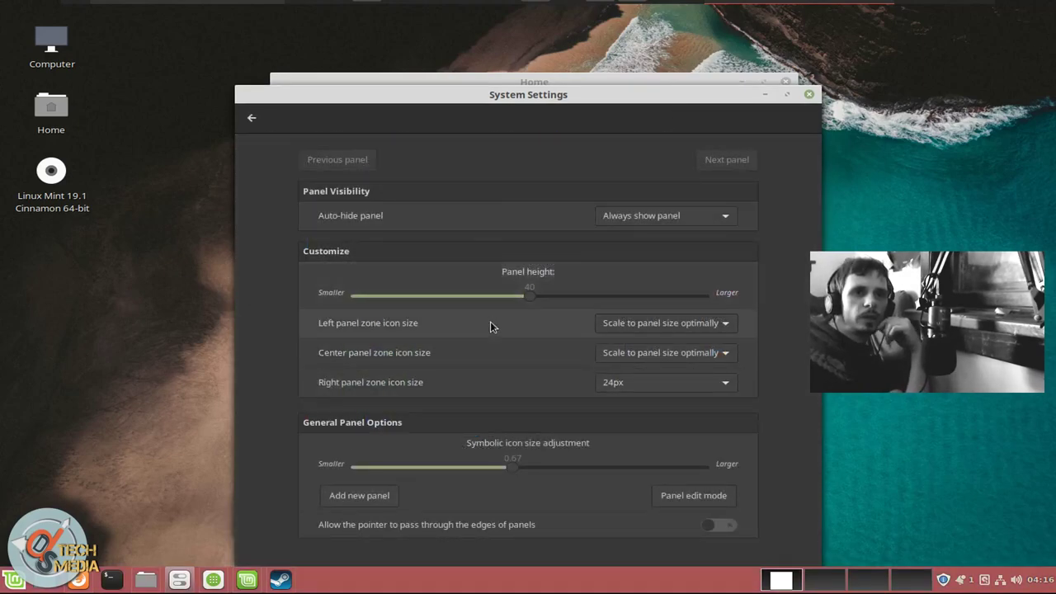
pyautogui.moveTo(528, 295)
pyautogui.mouseDown()
pyautogui.moveTo(577, 295)
pyautogui.moveTo(448, 297)
pyautogui.moveTo(497, 306)
pyautogui.moveTo(517, 292)
pyautogui.mouseUp()
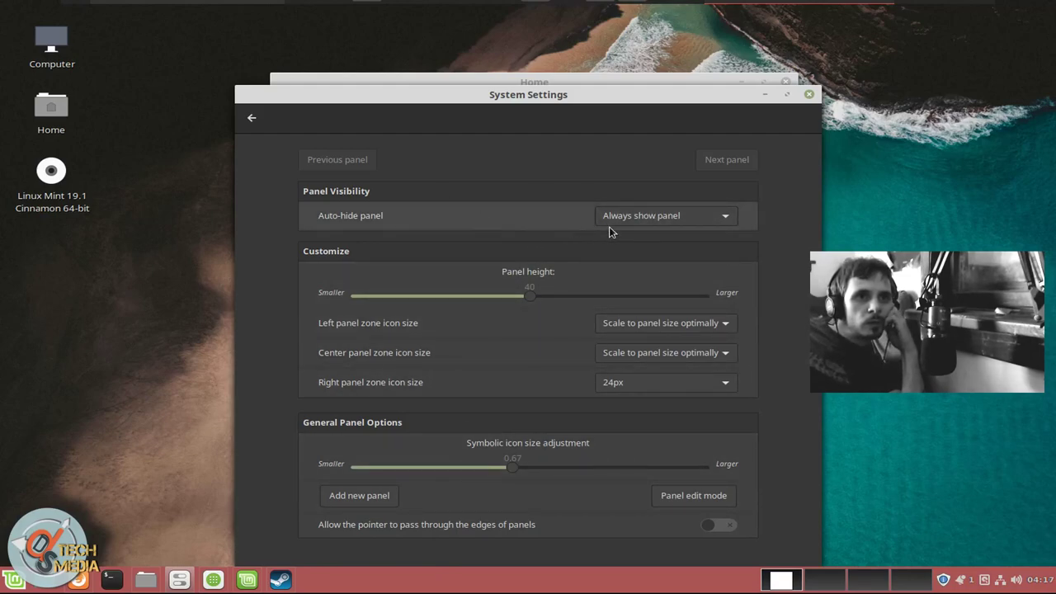
pyautogui.click(636, 217)
pyautogui.click(635, 219)
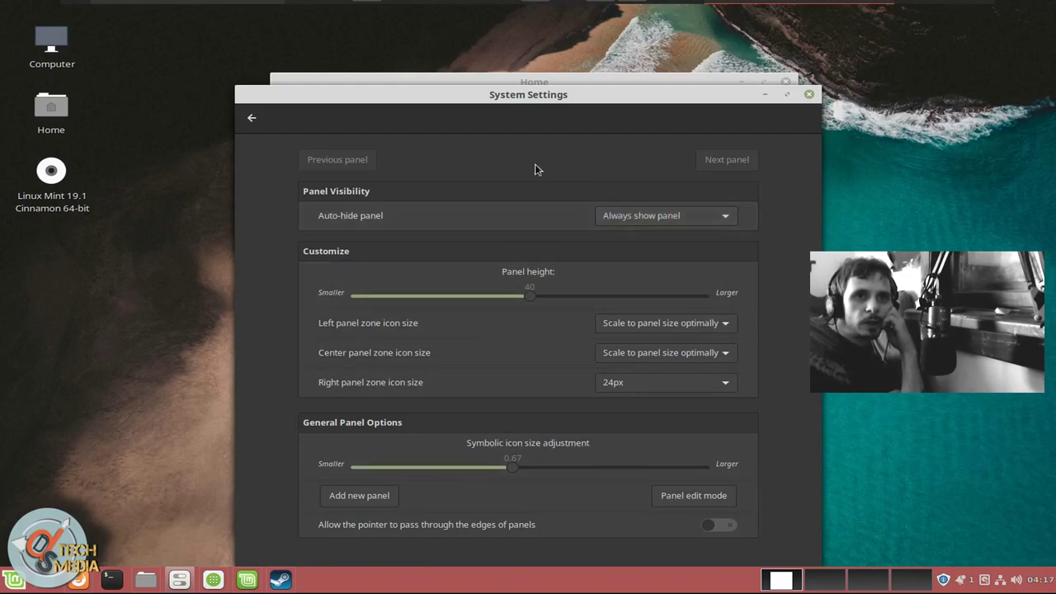
pyautogui.click(252, 118)
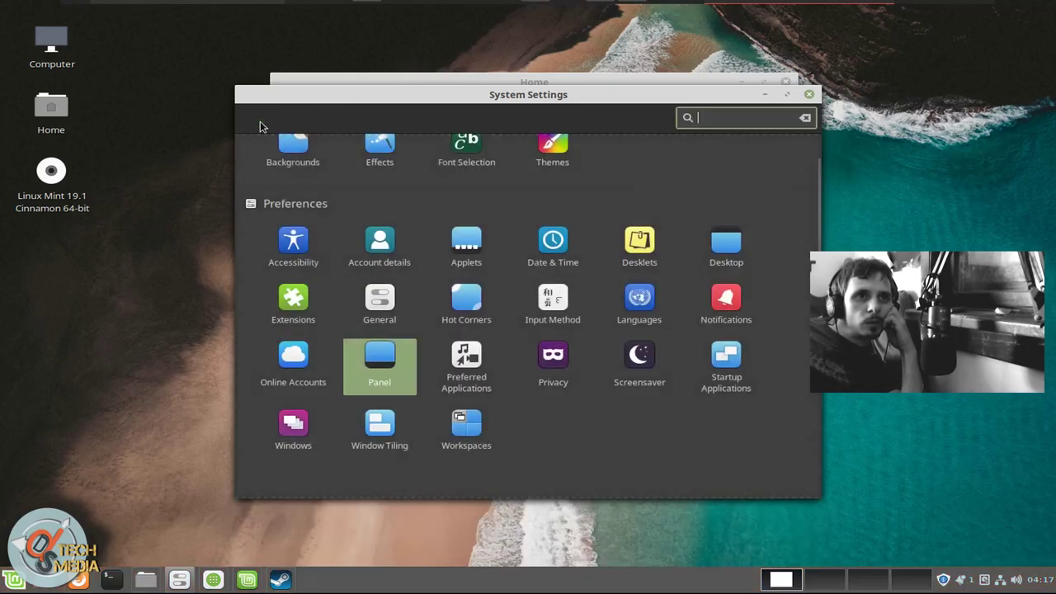
# - Check the titlebar button choices in Windows settings without changing them
pyautogui.click(294, 421)
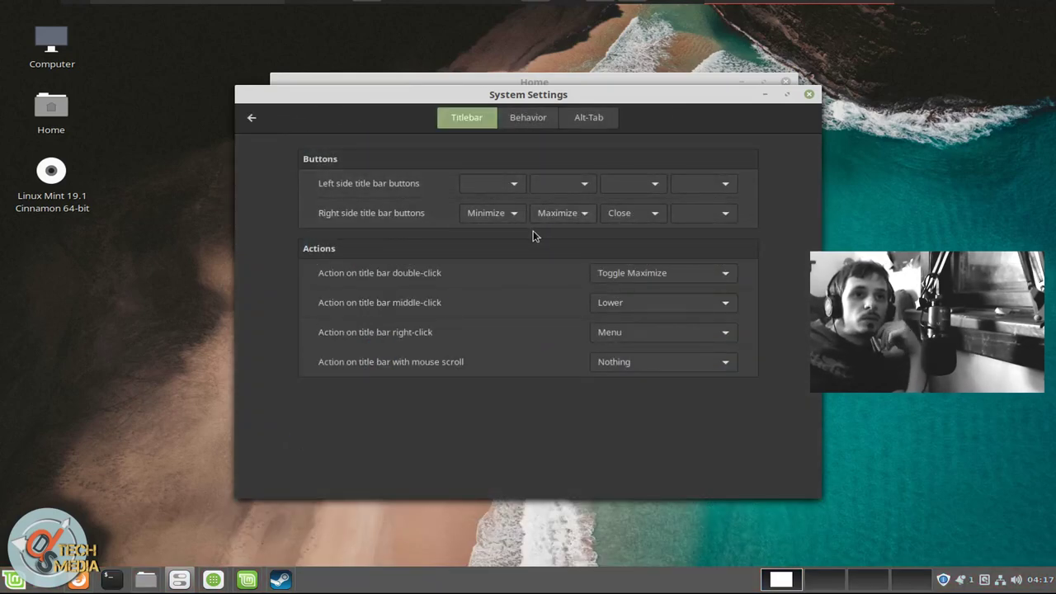
pyautogui.click(463, 181)
pyautogui.press('Escape')
pyautogui.press('BackSpace')
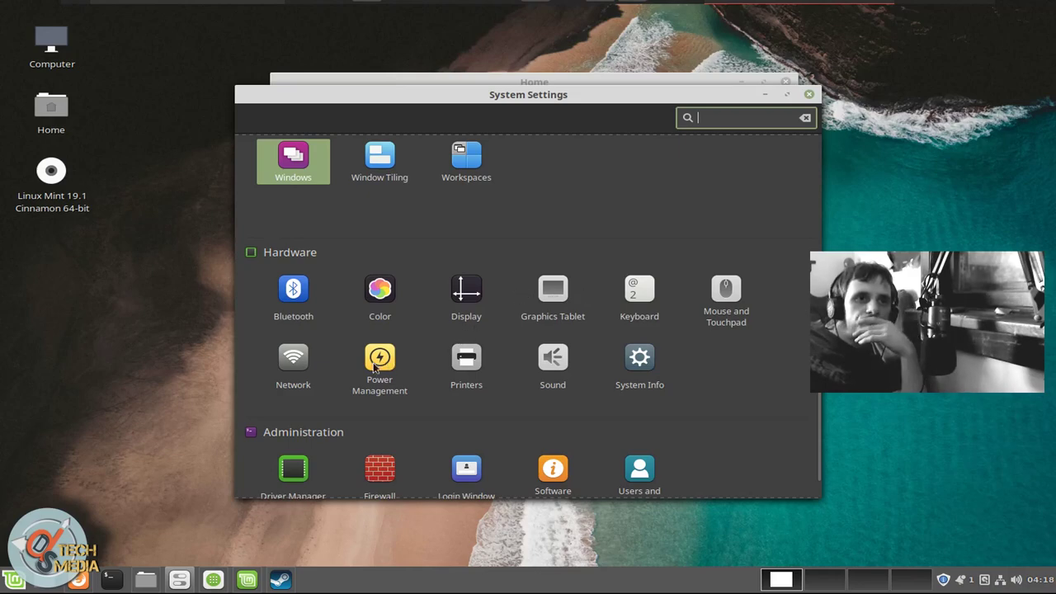
pyautogui.scroll(-1, 429, 388)
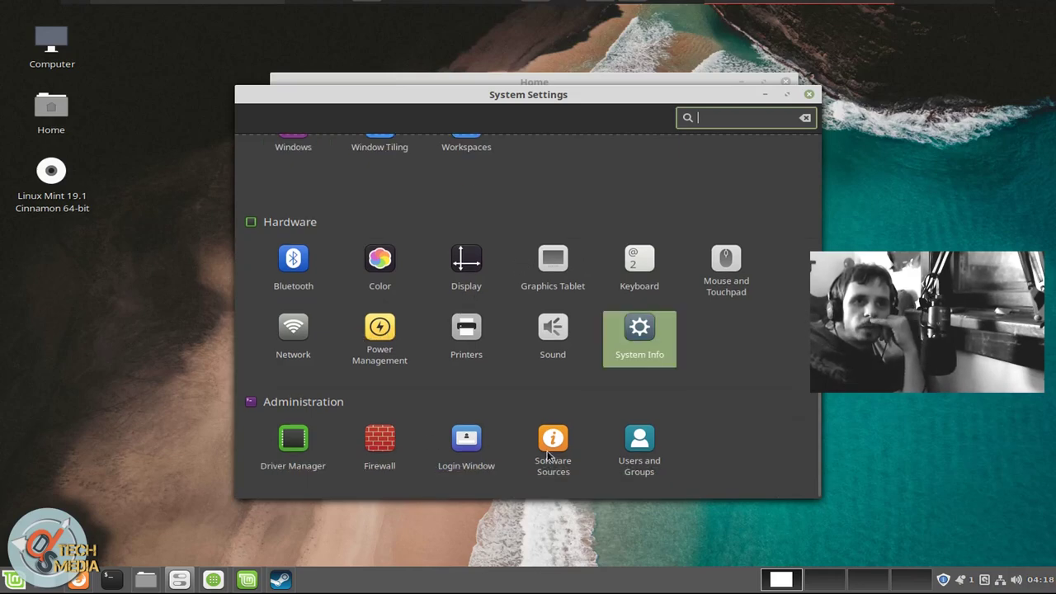
# - Enter the administrator password to unlock the admin settings
pyautogui.click(467, 446)
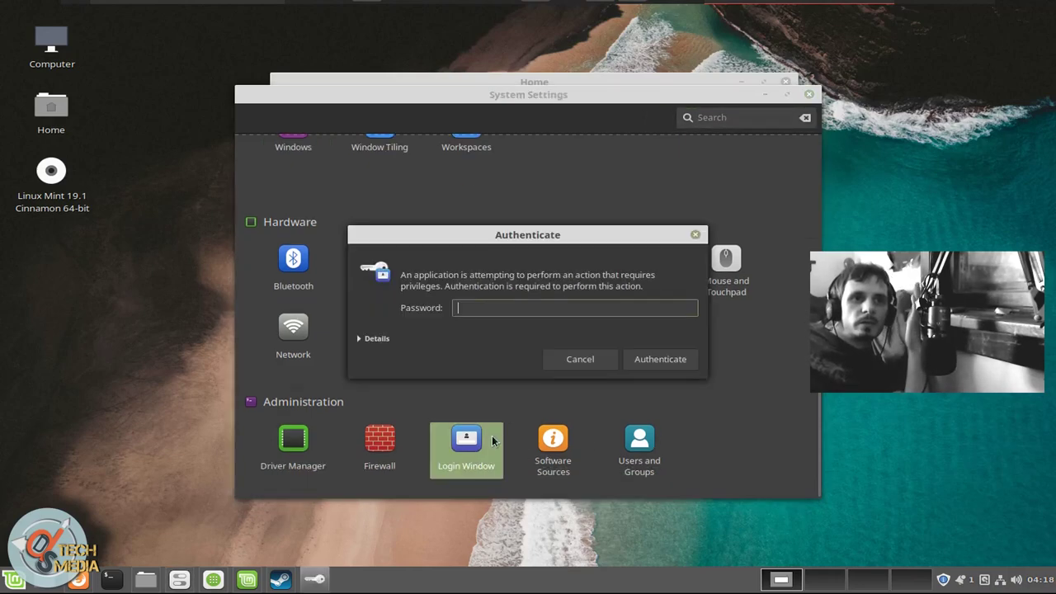
pyautogui.write('••••')
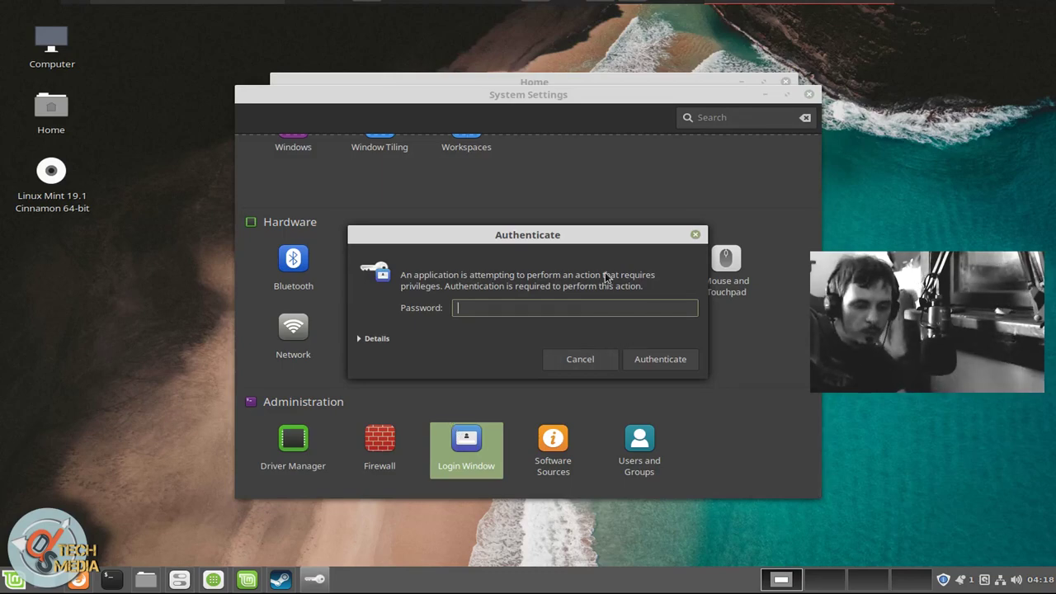
pyautogui.write('••••')
pyautogui.press('Return')
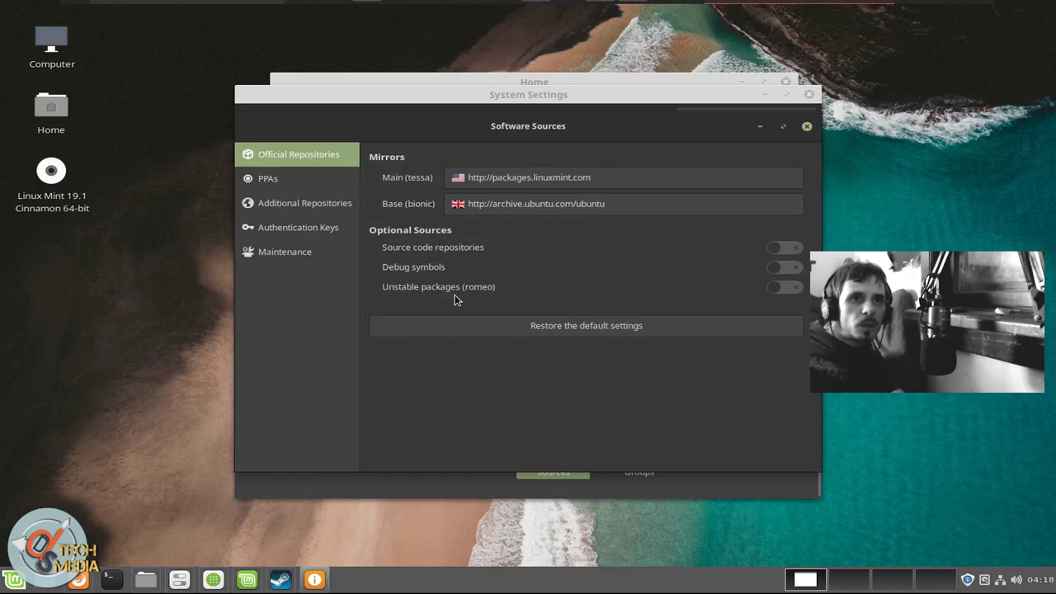
# - View the empty PPA list and cancel adding a new PPA
pyautogui.click(303, 190)
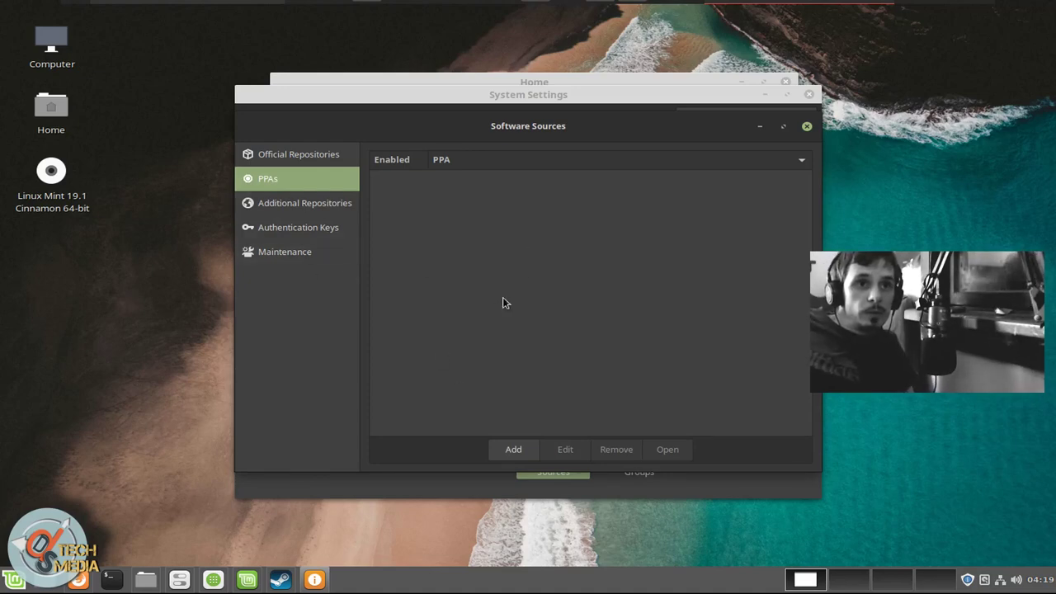
pyautogui.click(500, 449)
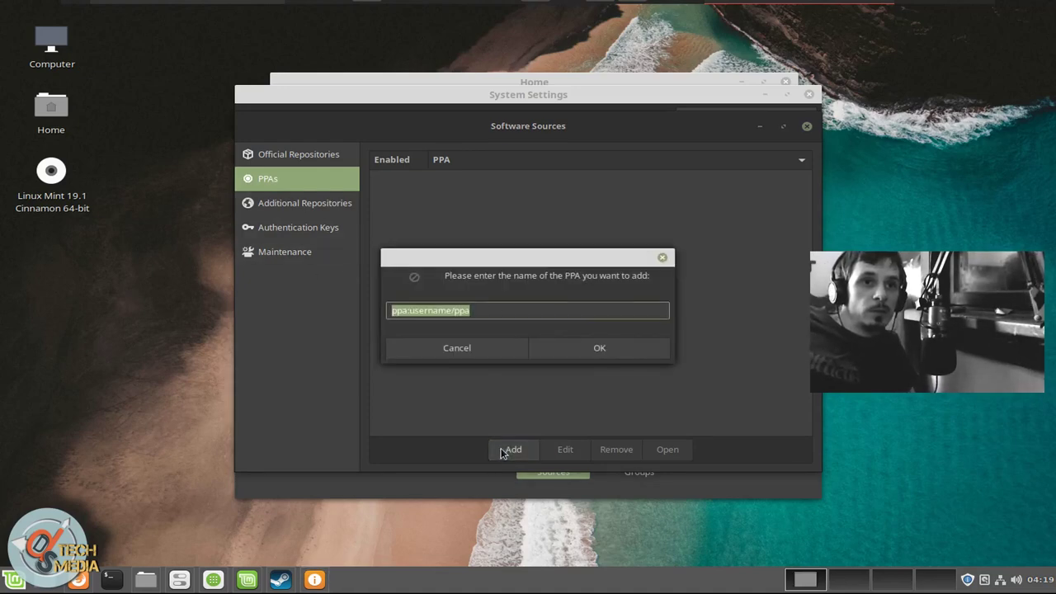
pyautogui.click(494, 357)
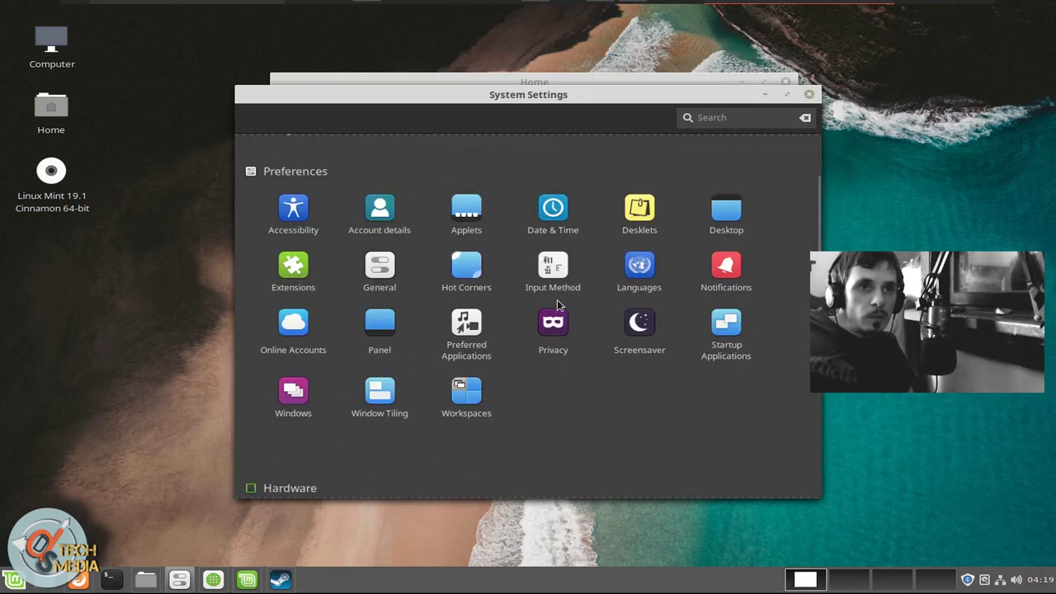
# - Close System Settings, the Home folder and the Steam welcome window, then open the Menu
pyautogui.scroll(2, 557, 305)
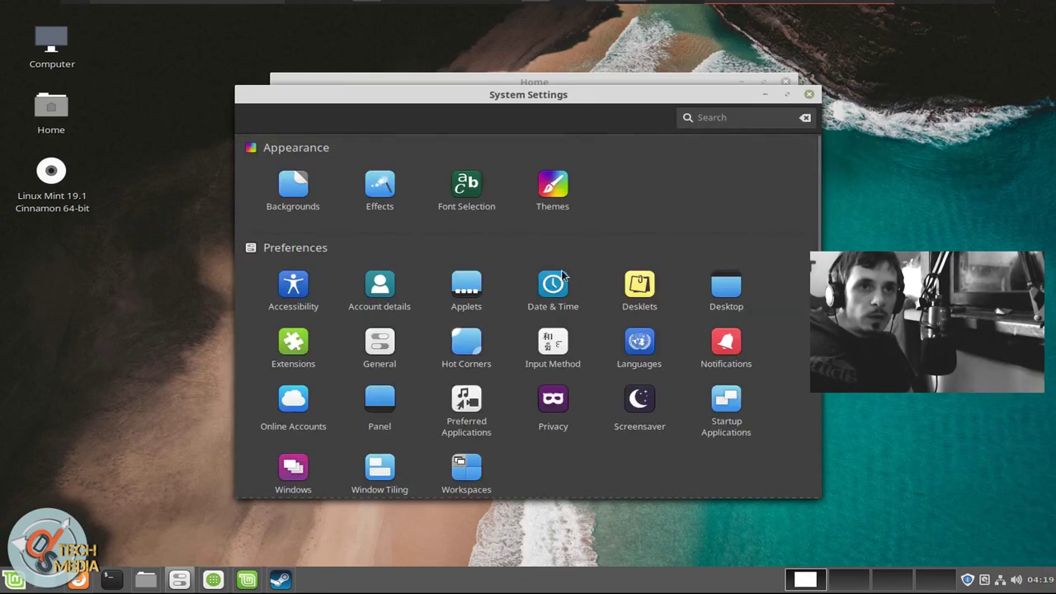
pyautogui.click(808, 94)
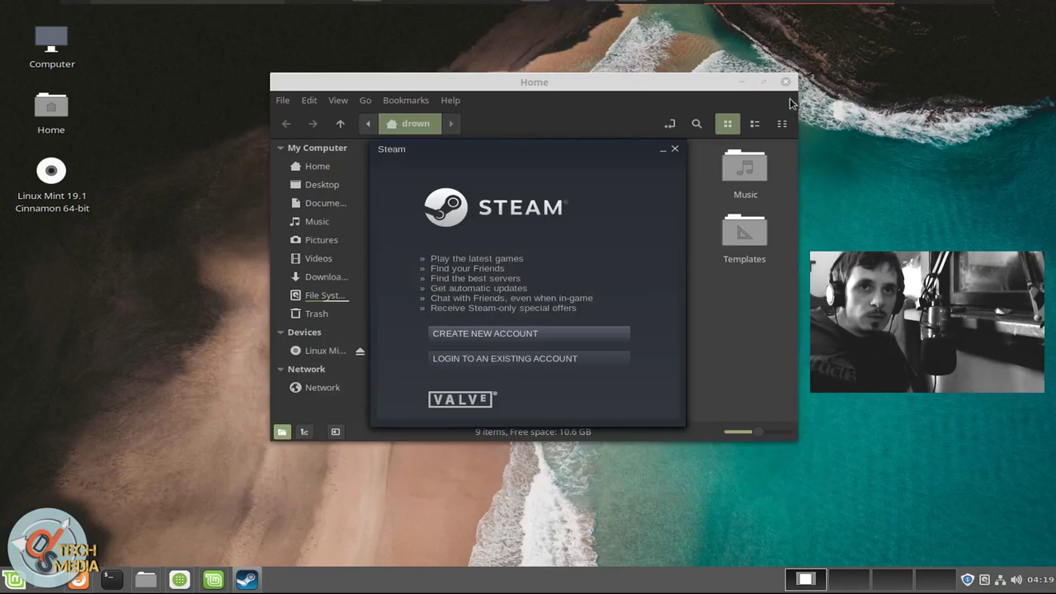
pyautogui.click(578, 86)
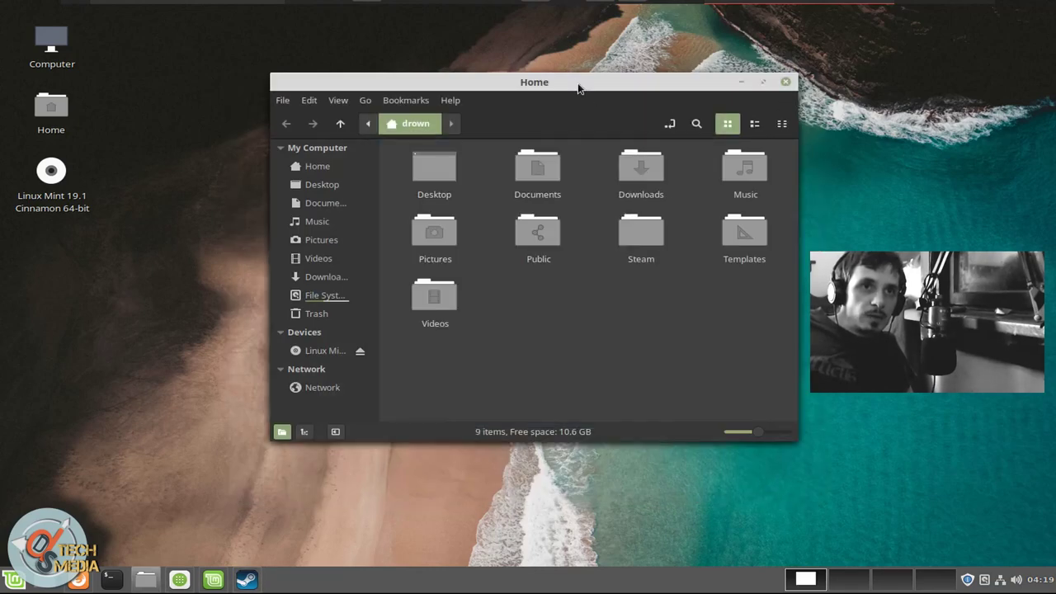
pyautogui.click(786, 83)
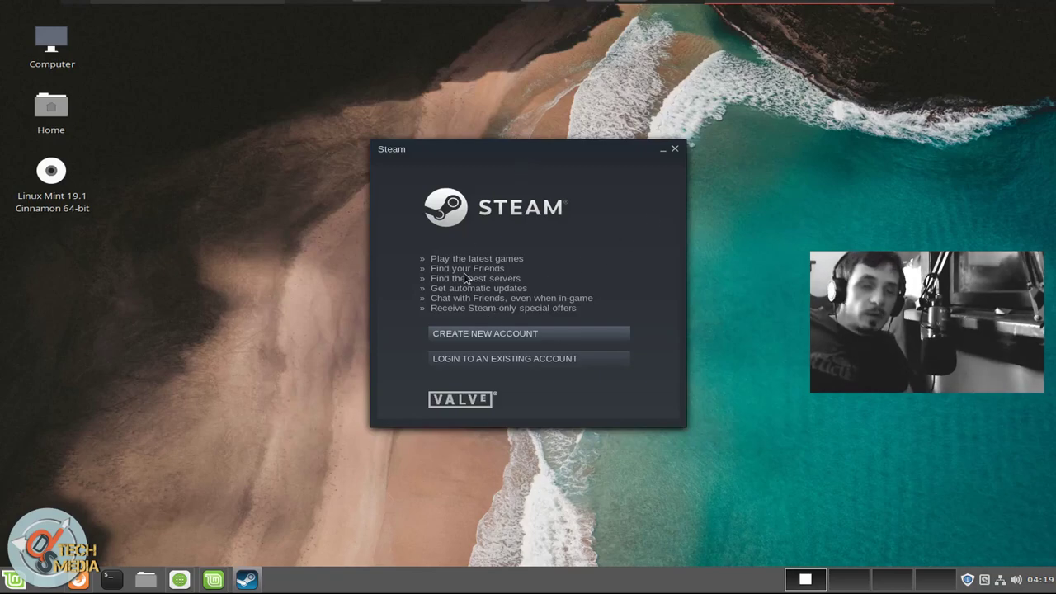
pyautogui.click(674, 148)
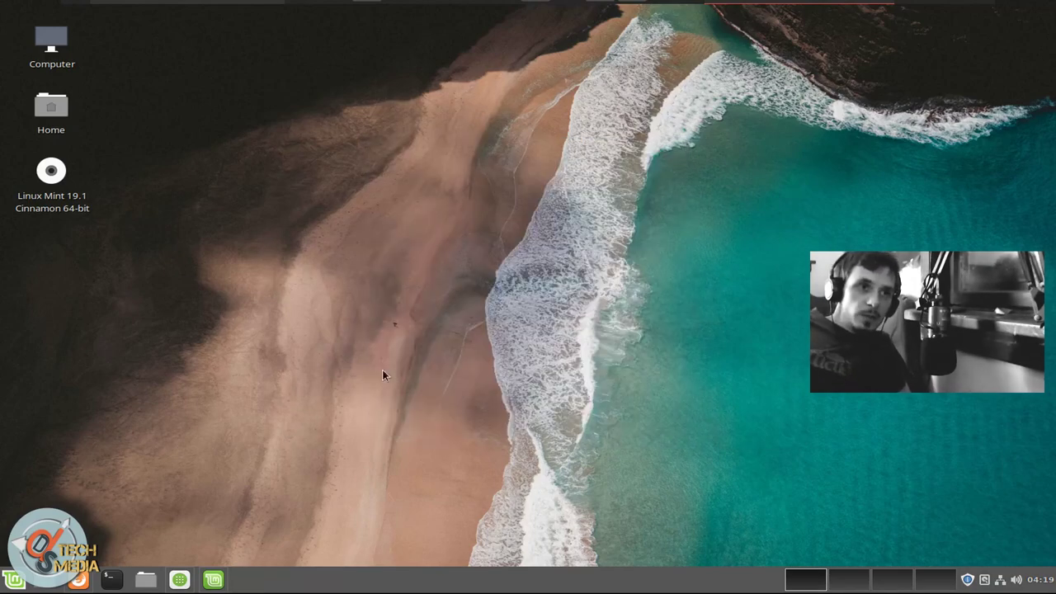
pyautogui.click(15, 578)
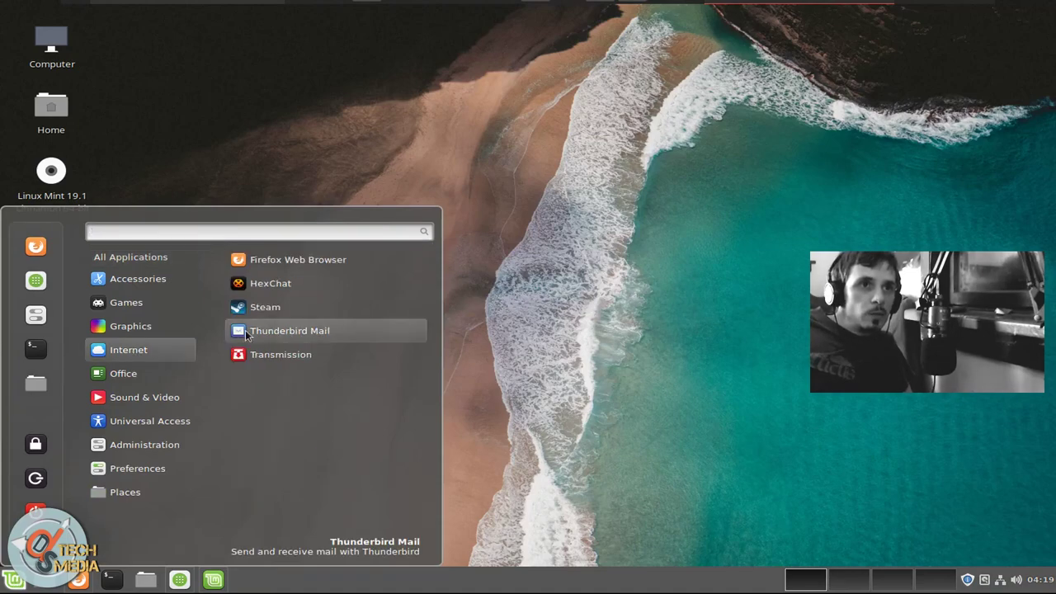
# - Launch Tomboy Notes and open, then close, the 'Using Links in Tomboy' note
pyautogui.scroll(-1, 285, 388)
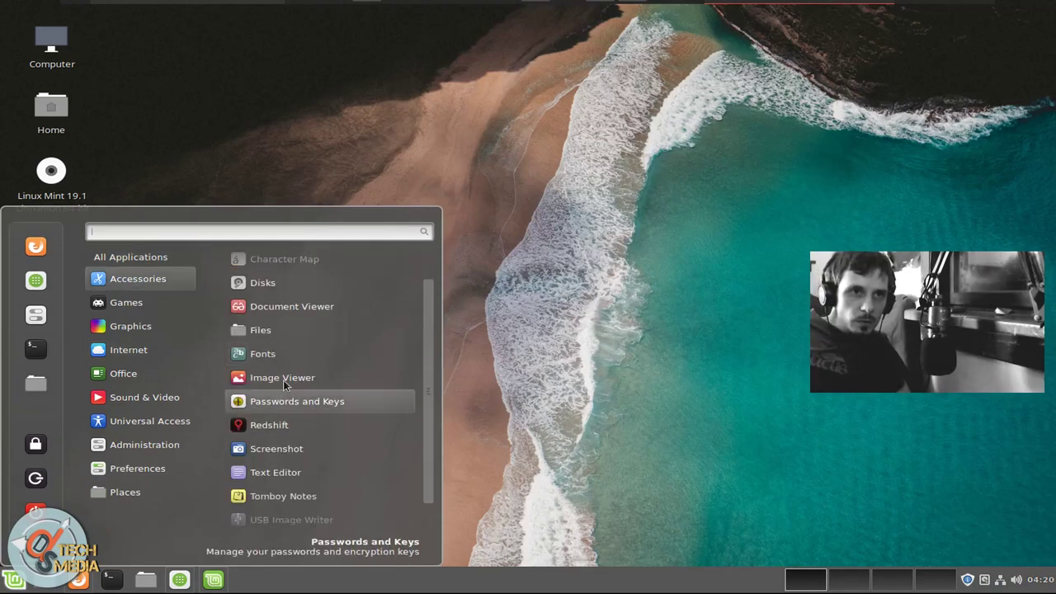
pyautogui.scroll(-1, 303, 462)
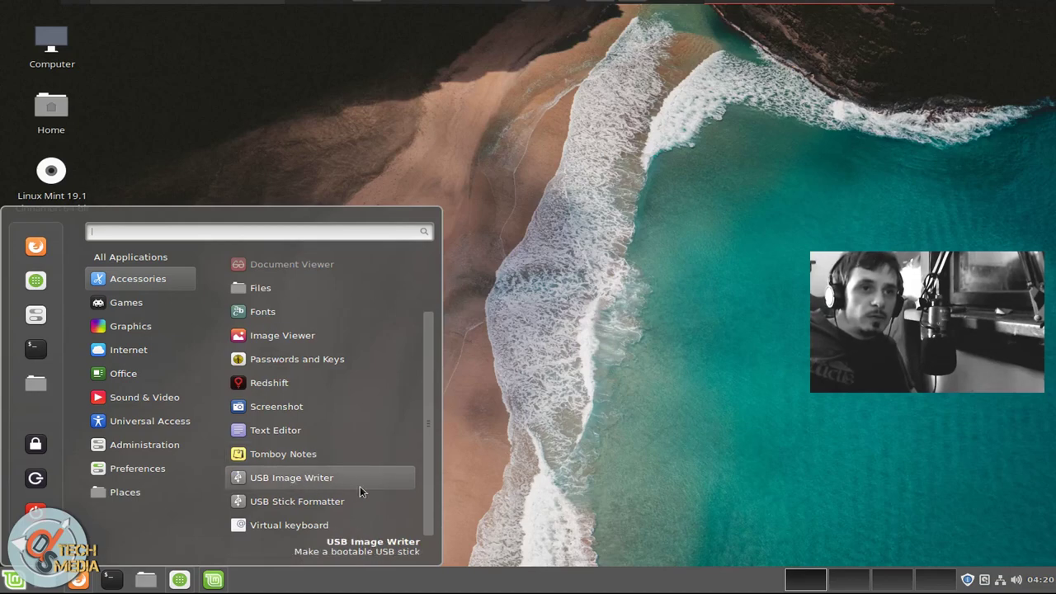
pyautogui.click(319, 452)
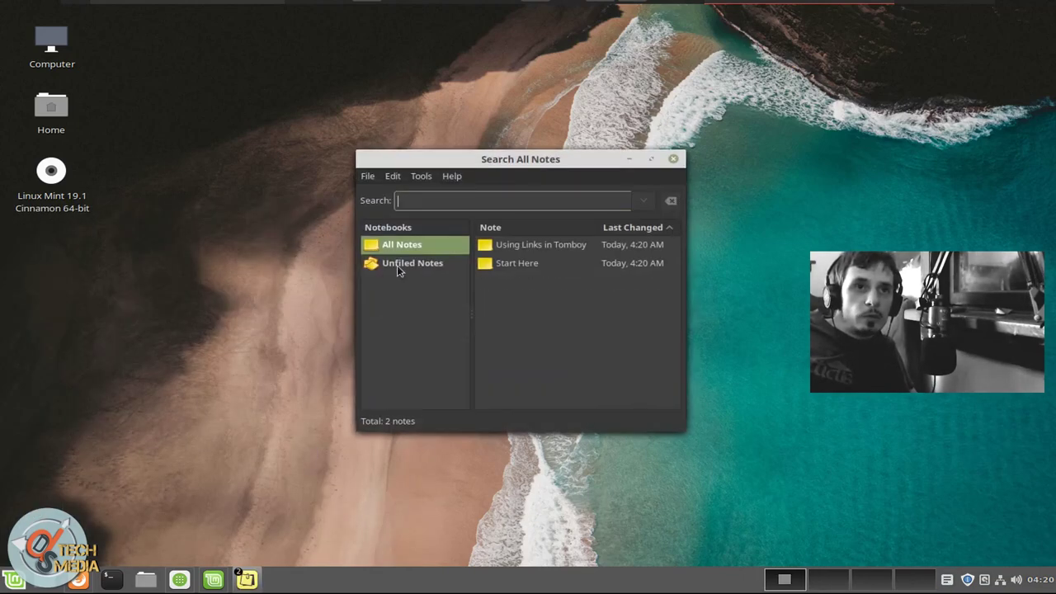
pyautogui.click(411, 263)
pyautogui.doubleClick(581, 245)
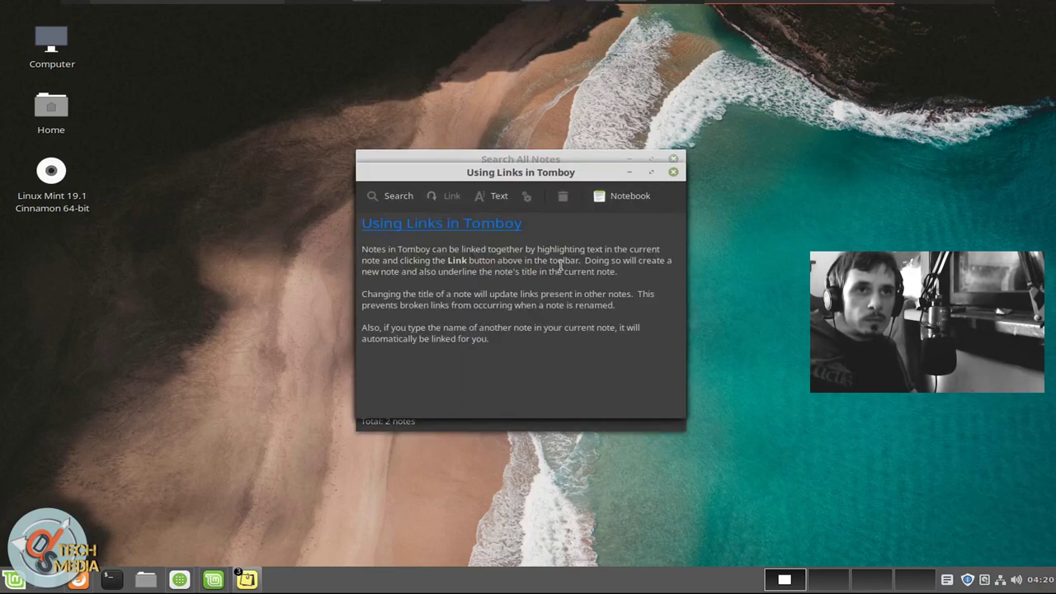
pyautogui.click(673, 171)
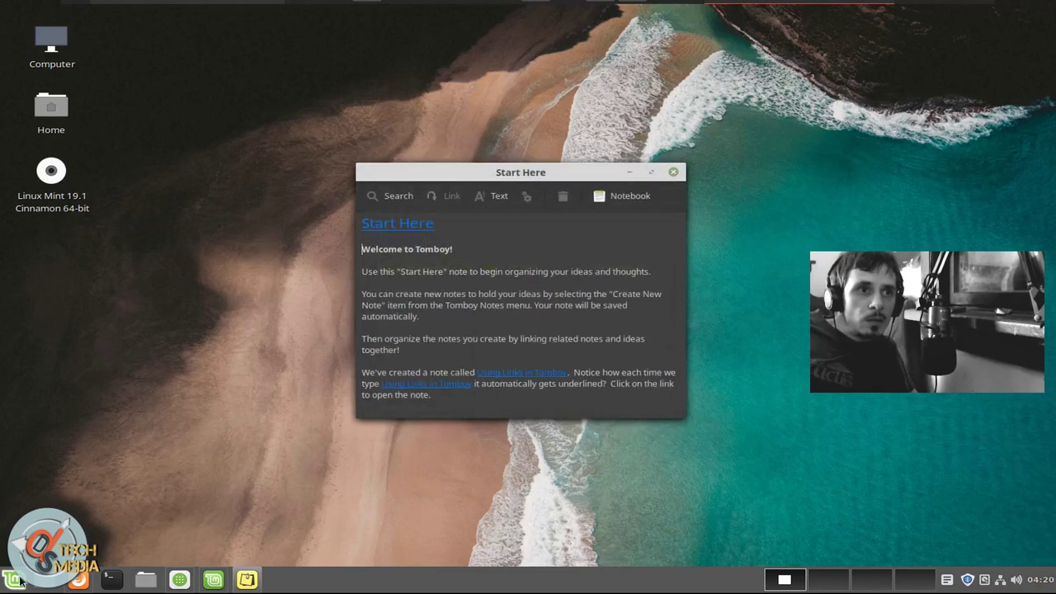
# - Launch GNOME Calendar and close its Calendar Settings dialog
pyautogui.click(15, 580)
pyautogui.click(314, 456)
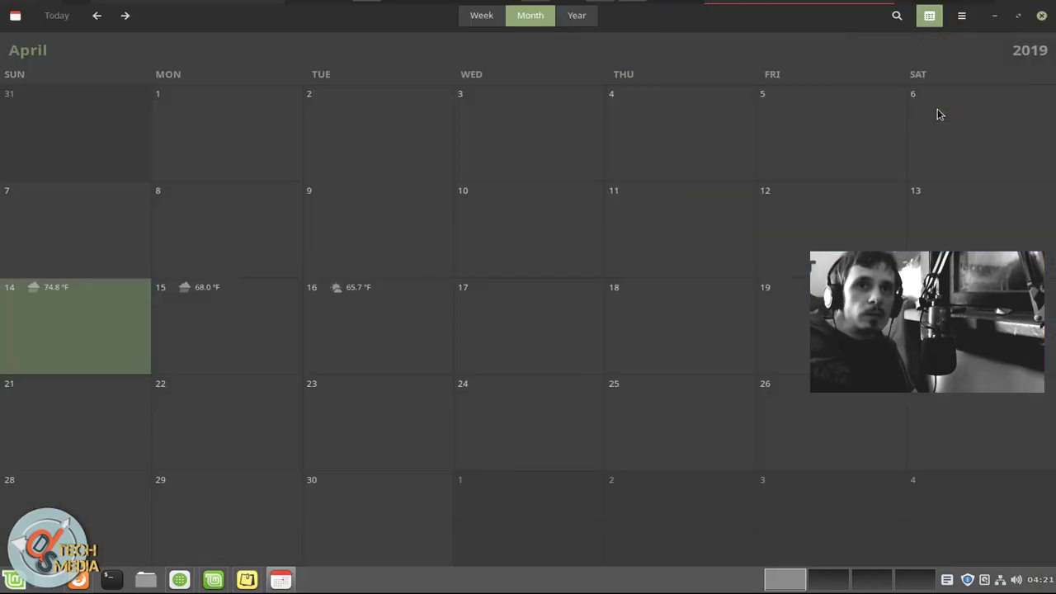
pyautogui.click(940, 104)
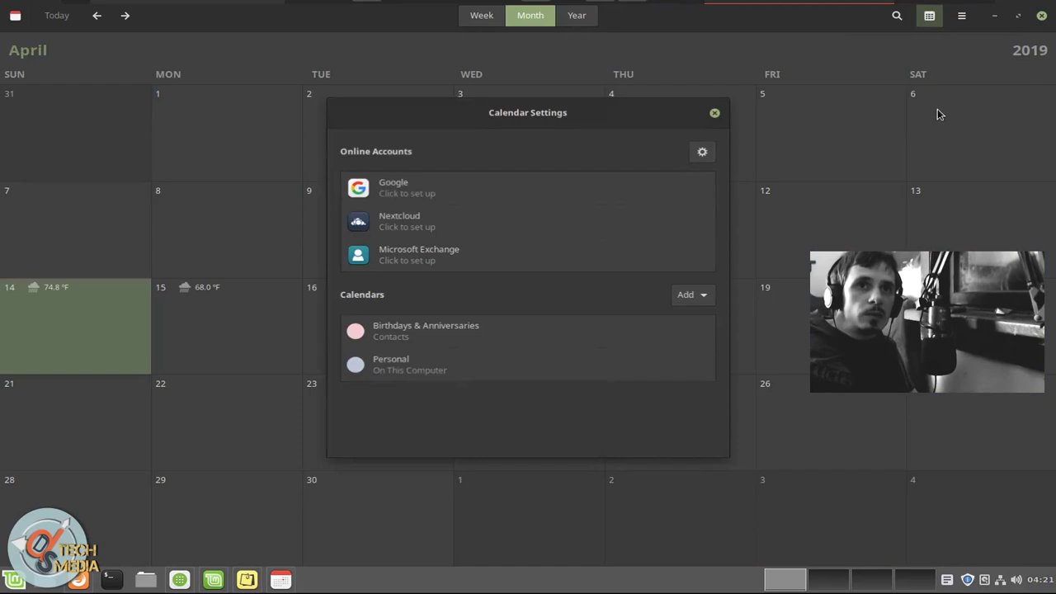
pyautogui.click(716, 112)
# - Close GNOME Calendar and scroll through the Online Accounts settings page
pyautogui.click(1042, 16)
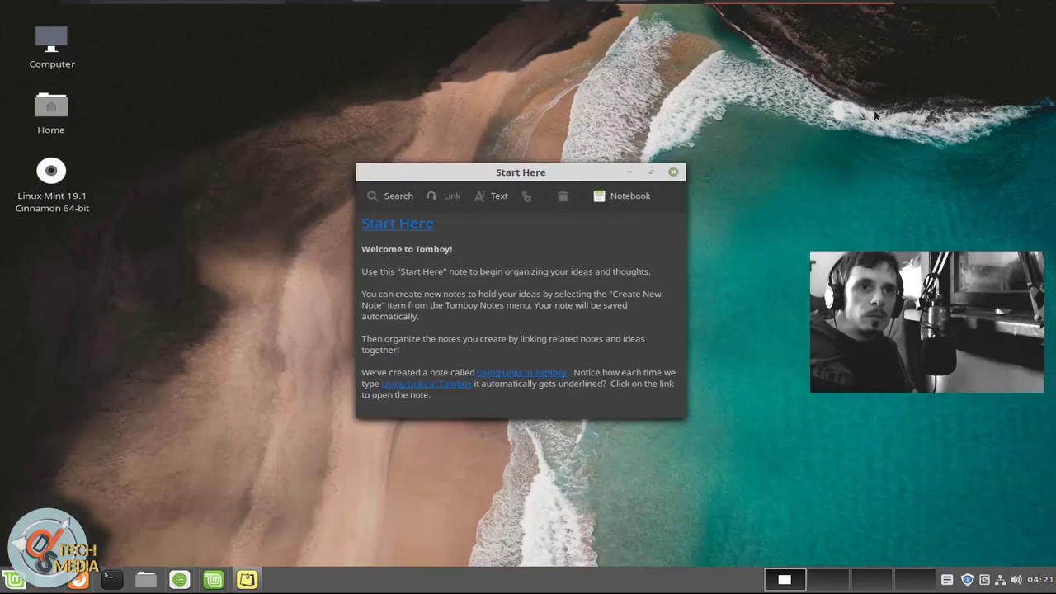
pyautogui.click(12, 579)
pyautogui.press('Escape')
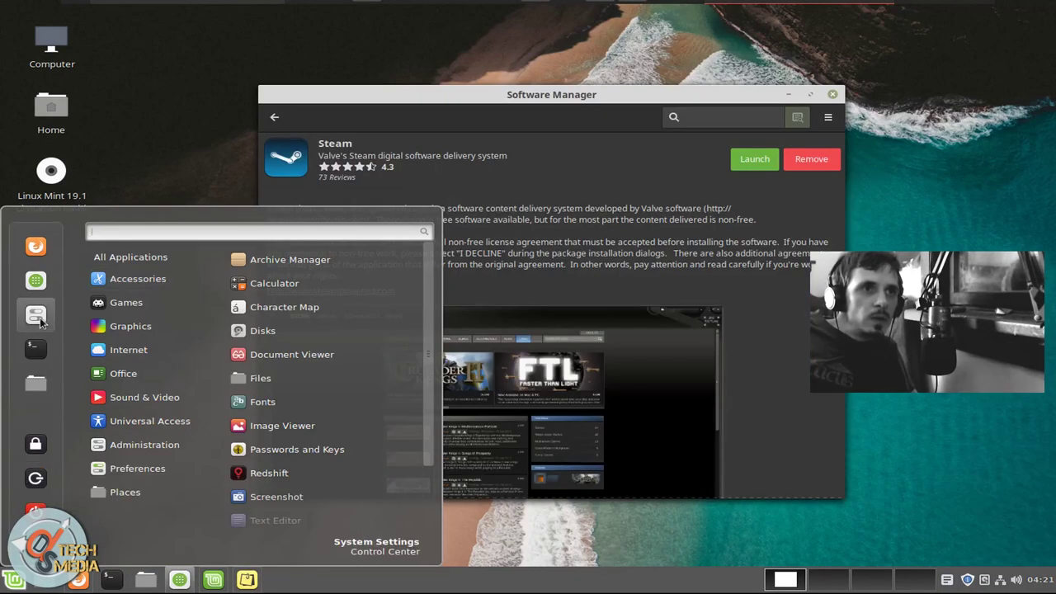
pyautogui.press('Escape')
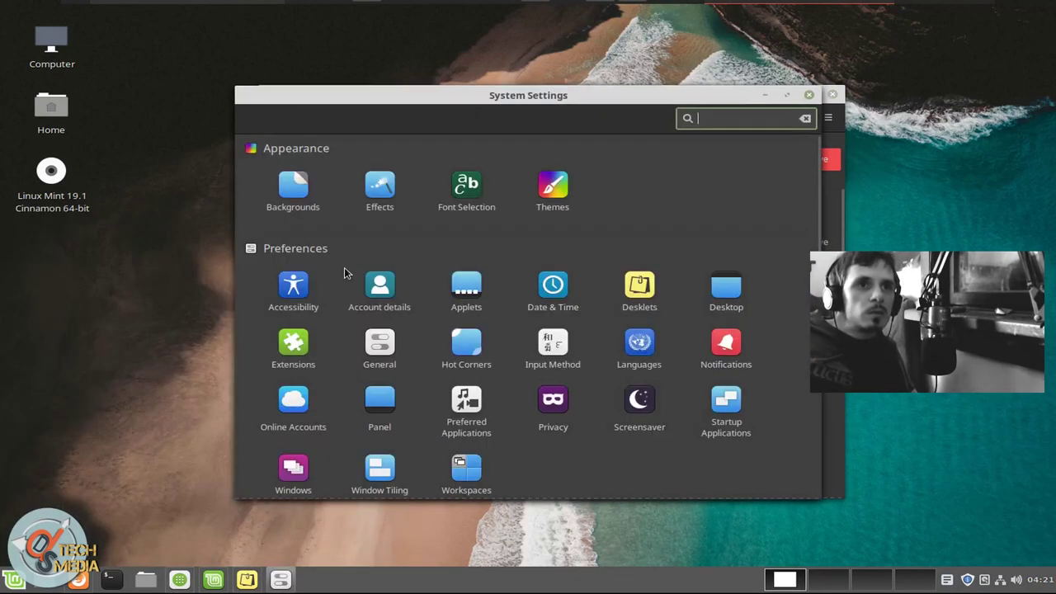
pyautogui.click(281, 409)
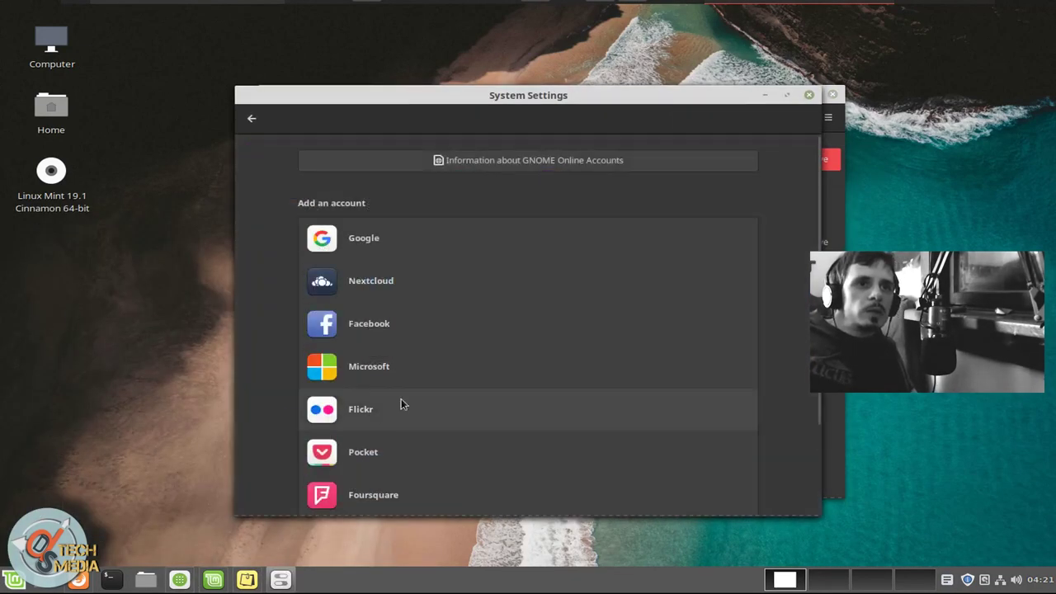
pyautogui.scroll(-3, 434, 365)
pyautogui.scroll(3, 417, 352)
pyautogui.scroll(-2, 418, 352)
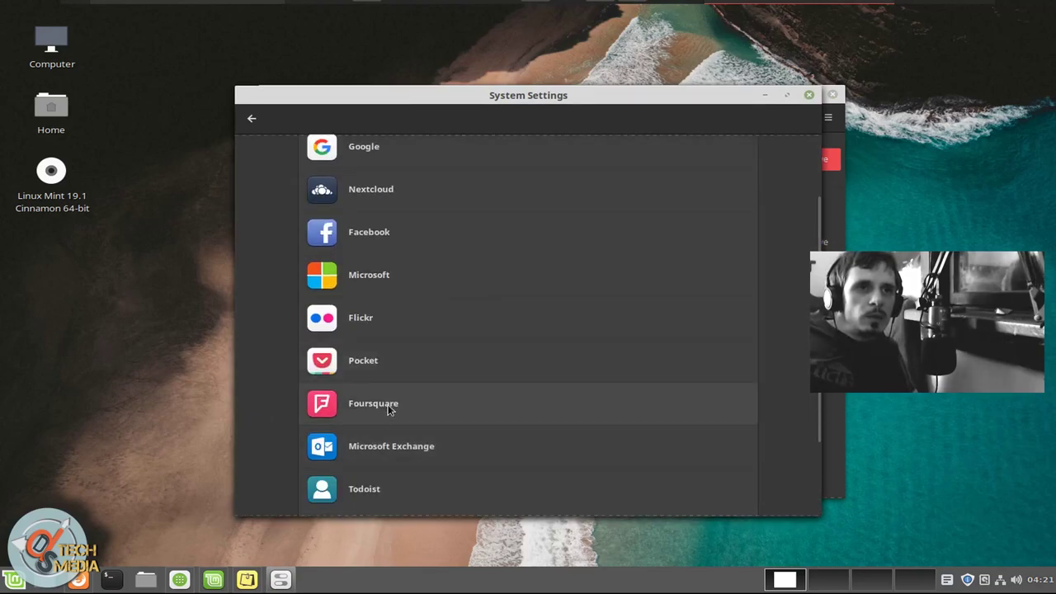
pyautogui.scroll(3, 392, 402)
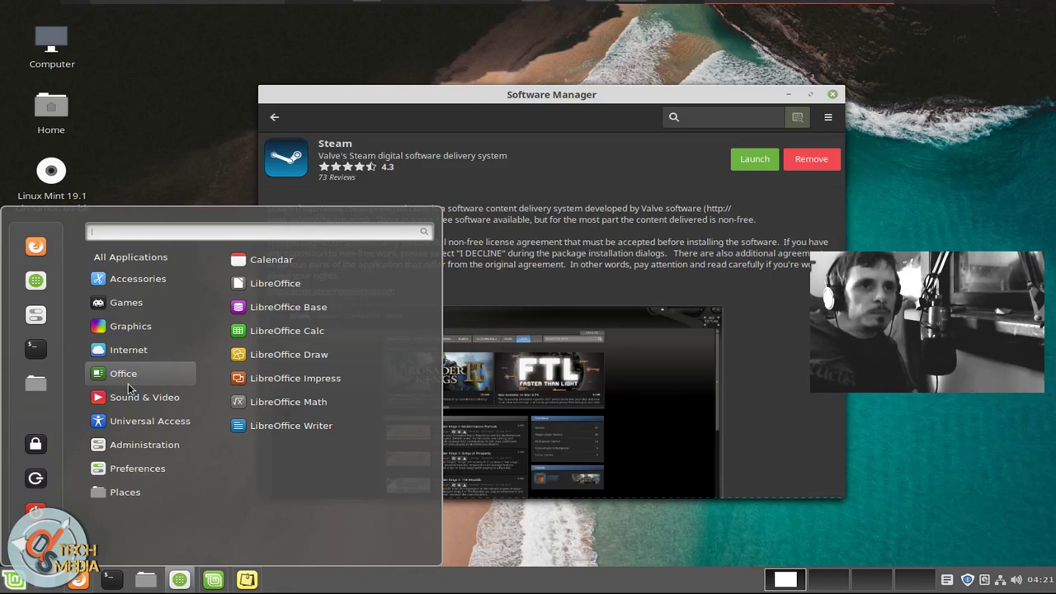
# - Launch VLC from Sound & Video, accept its privacy policy, and glance at playback options
pyautogui.moveTo(137, 353)
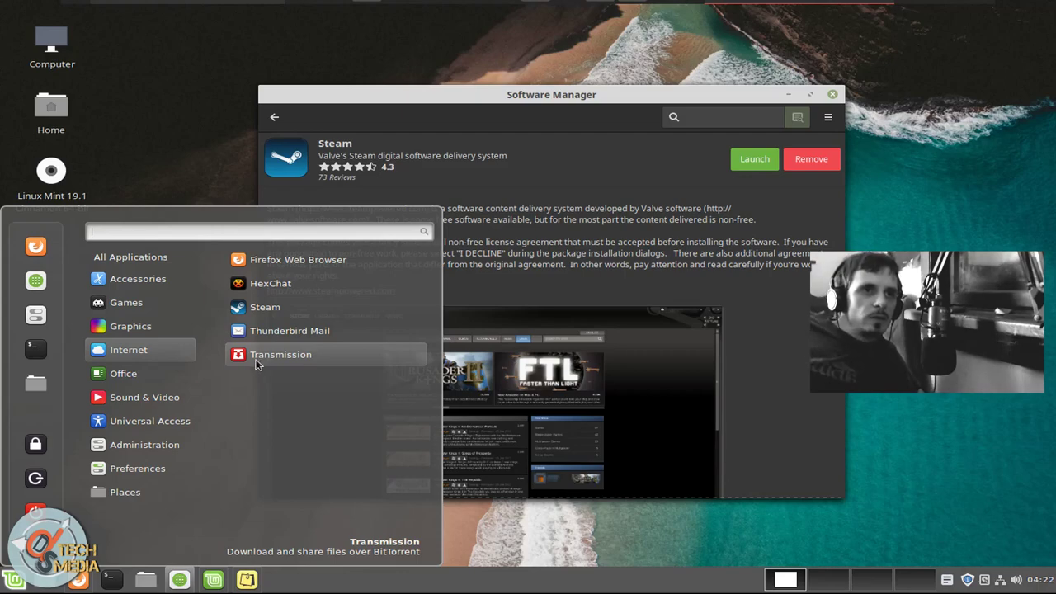
pyautogui.click(144, 396)
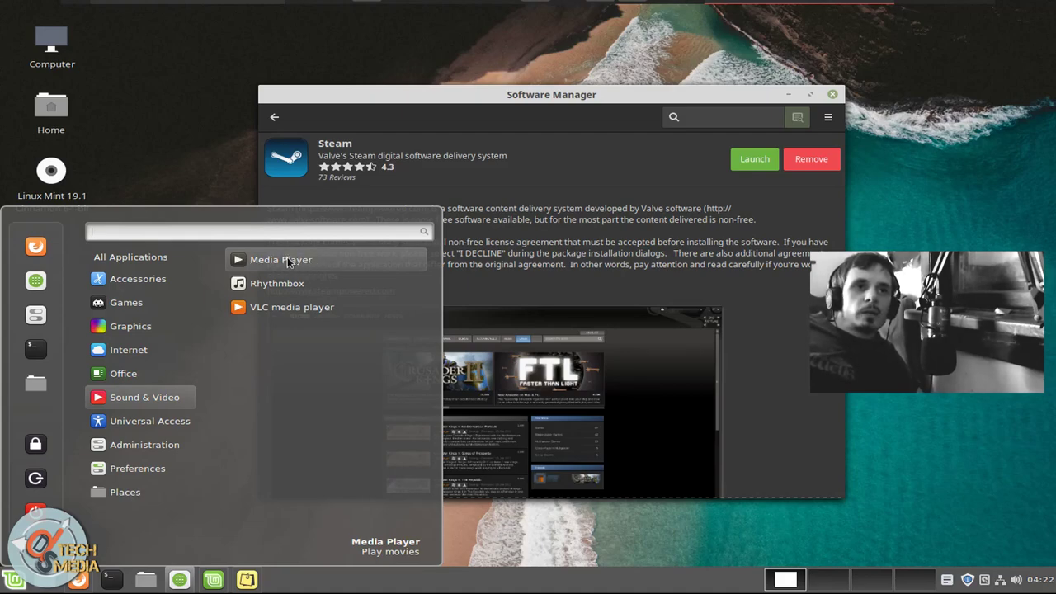
pyautogui.click(302, 311)
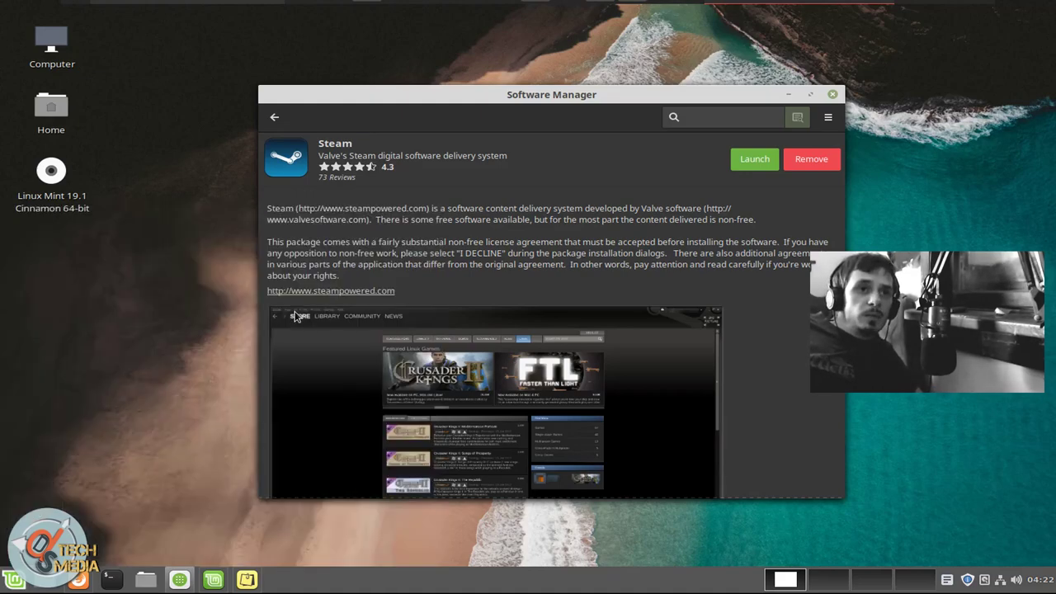
pyautogui.click(625, 400)
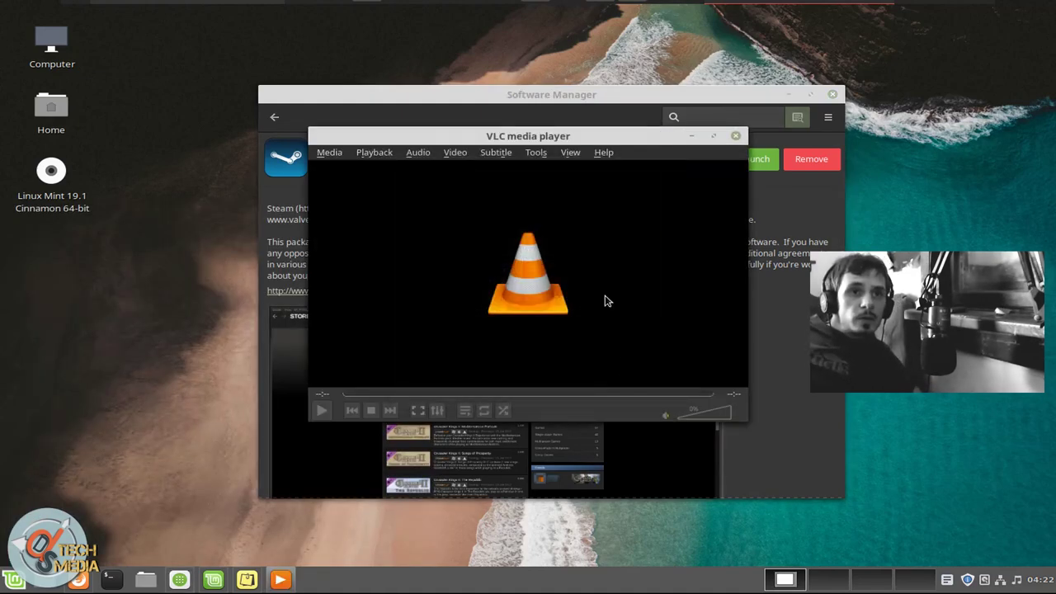
pyautogui.click(382, 157)
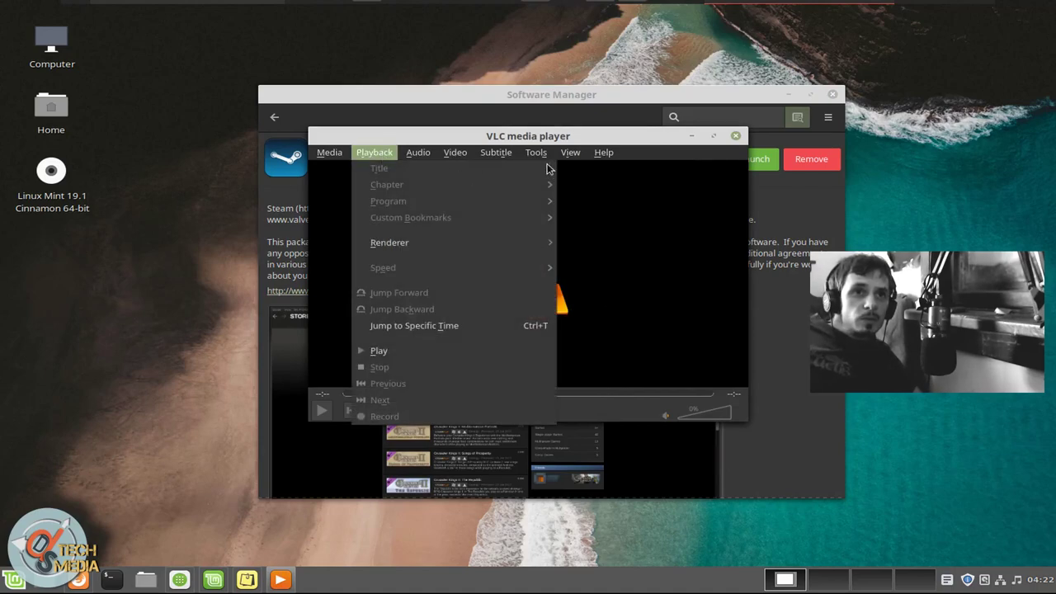
pyautogui.press('Escape')
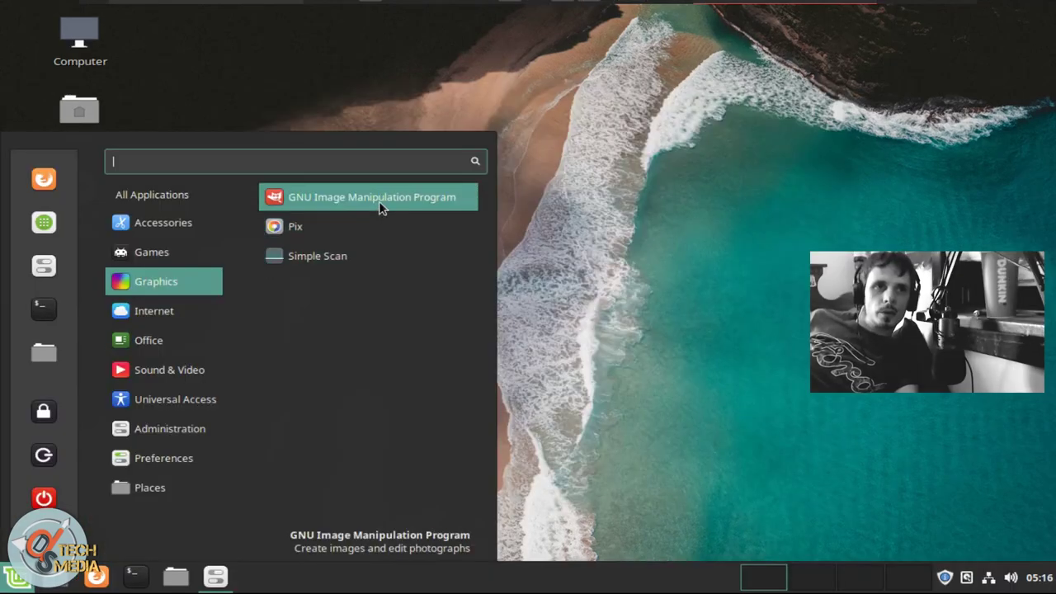
# - Launch and maximize GIMP, then launch Pix from the Graphics menu and maximize it
pyautogui.click(379, 201)
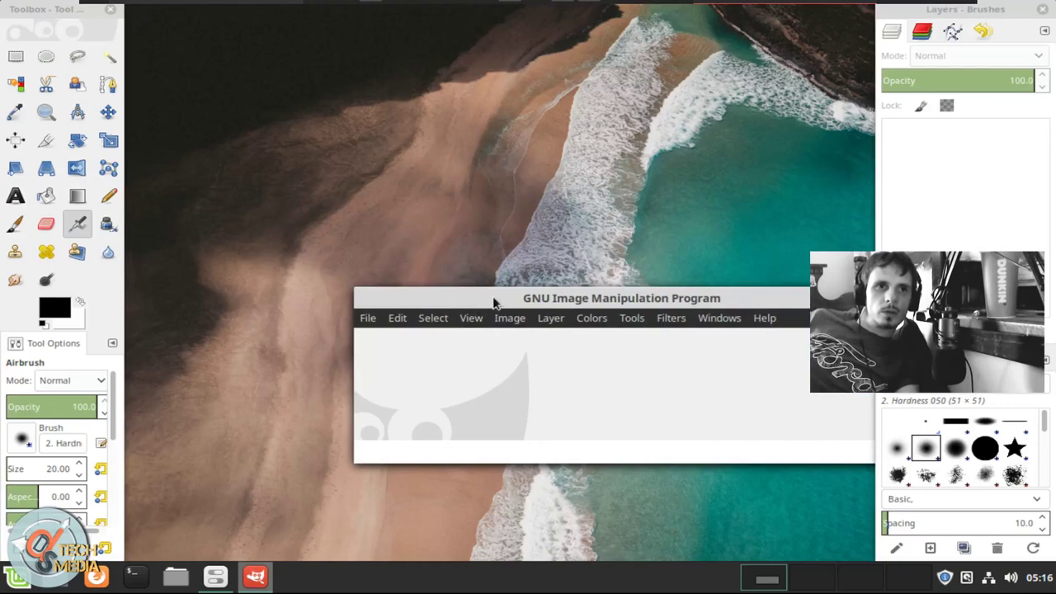
pyautogui.doubleClick(492, 302)
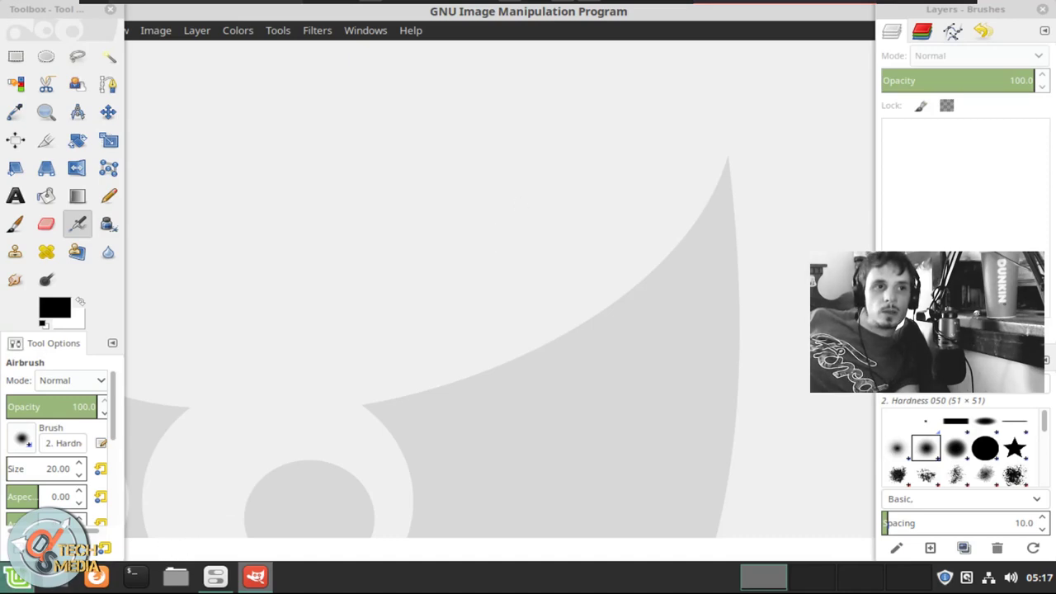
pyautogui.click(5, 577)
pyautogui.moveTo(198, 430)
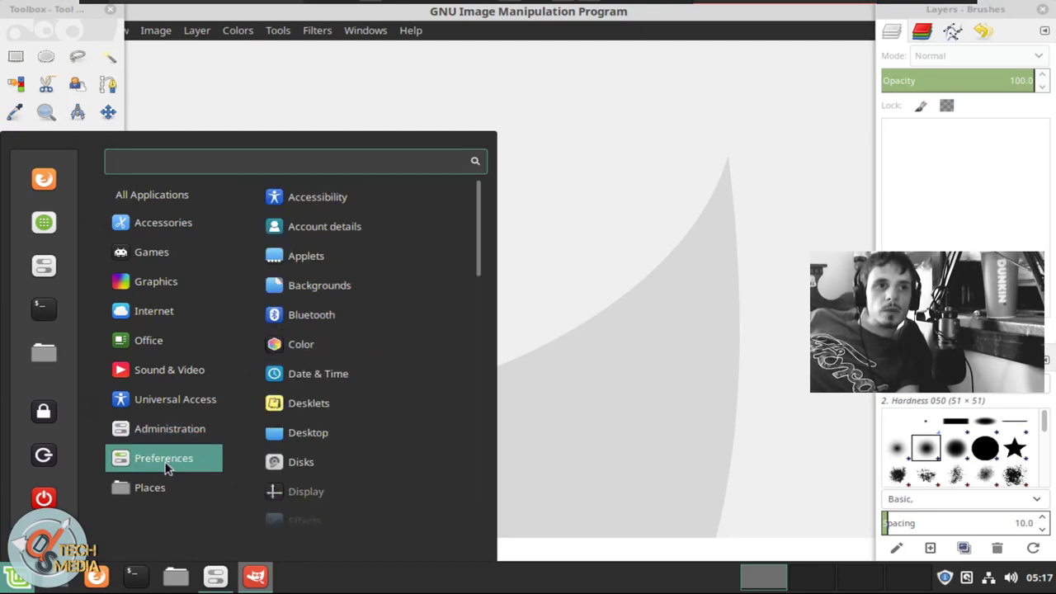
pyautogui.moveTo(142, 495)
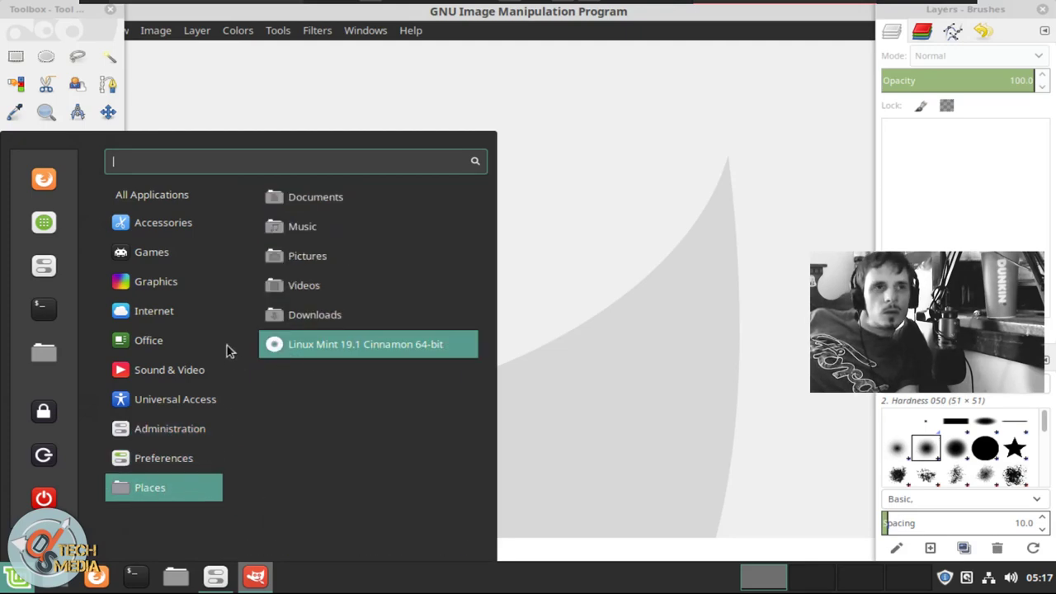
pyautogui.moveTo(204, 322)
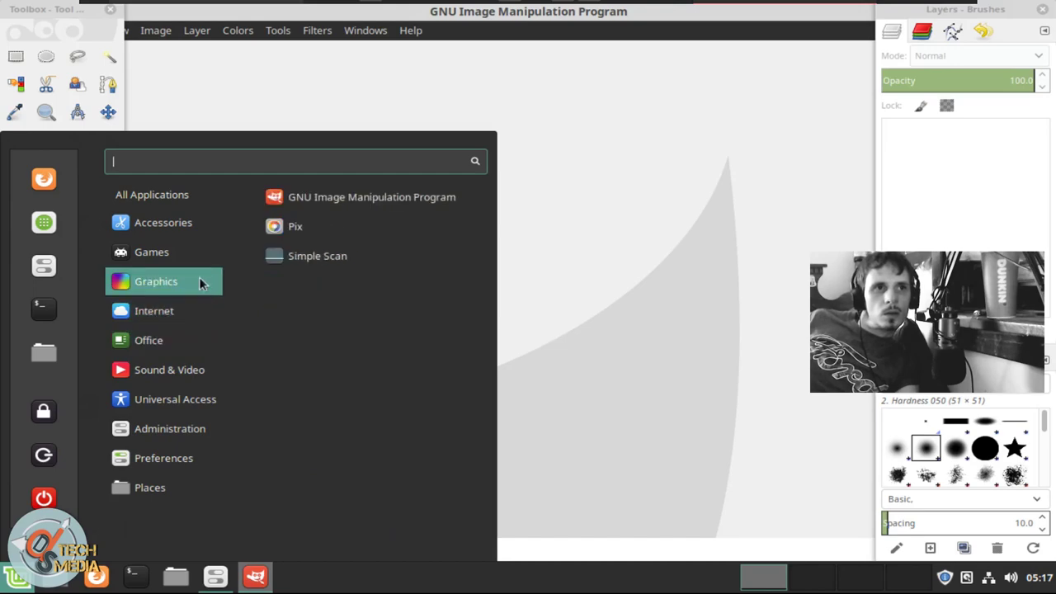
pyautogui.moveTo(200, 287)
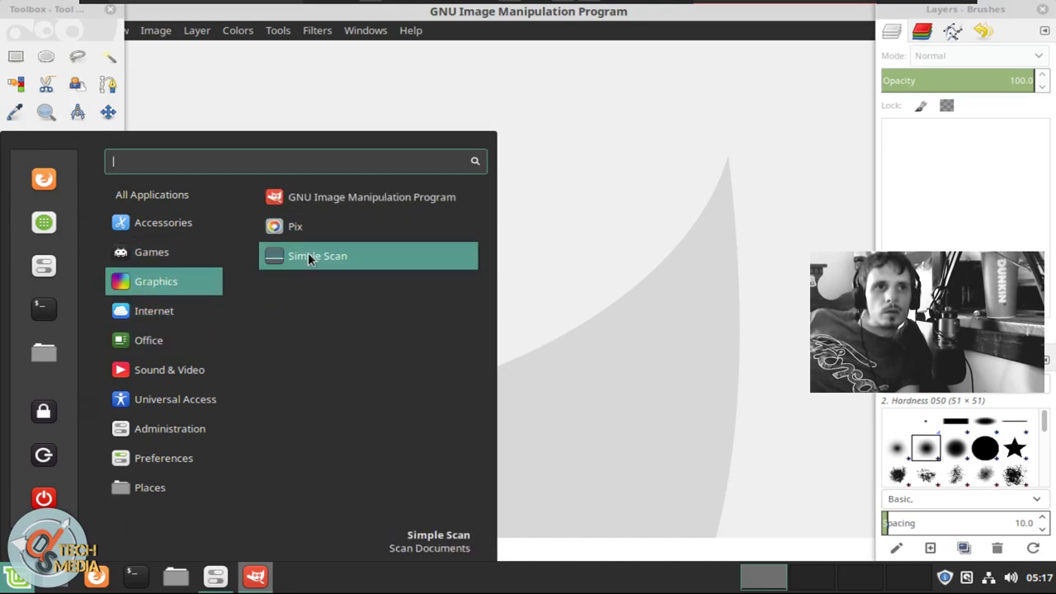
pyautogui.click(321, 230)
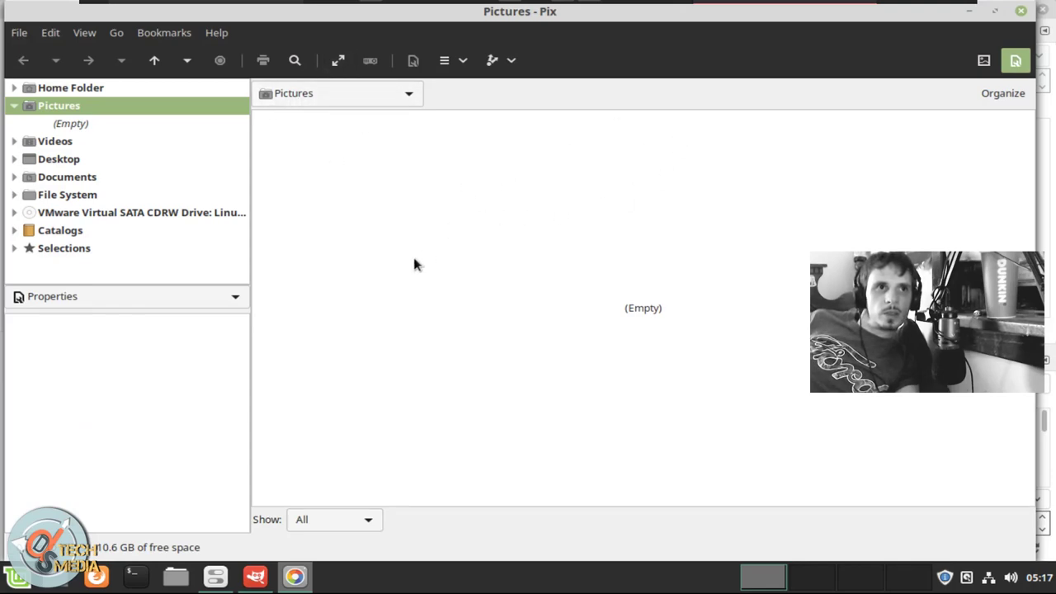
pyautogui.click(993, 13)
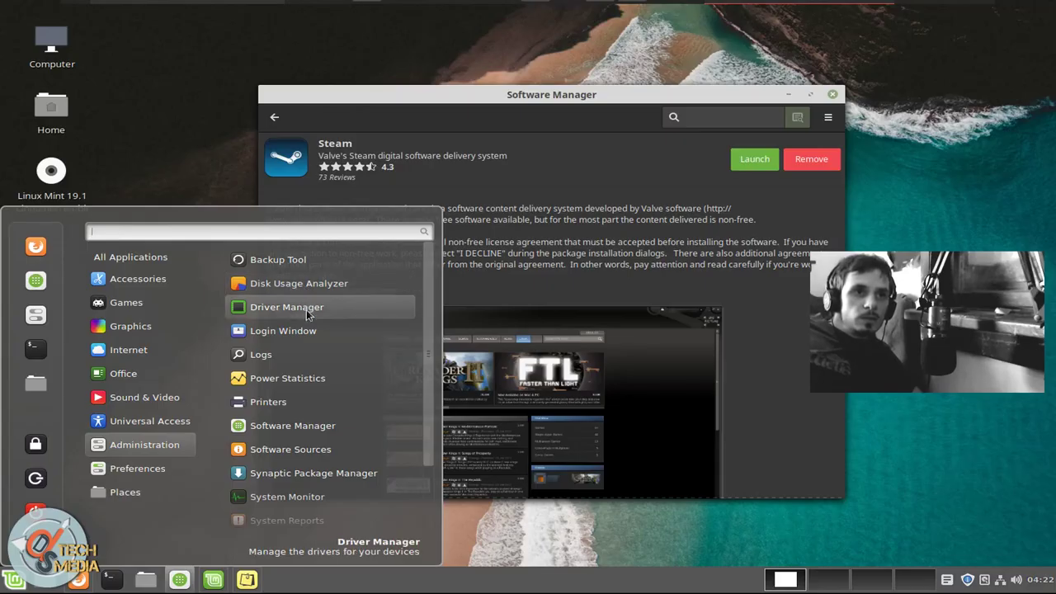
# - Open Dropbox's page in Software Manager, scroll to its reviews, and return to the front page
pyautogui.scroll(-2, 305, 333)
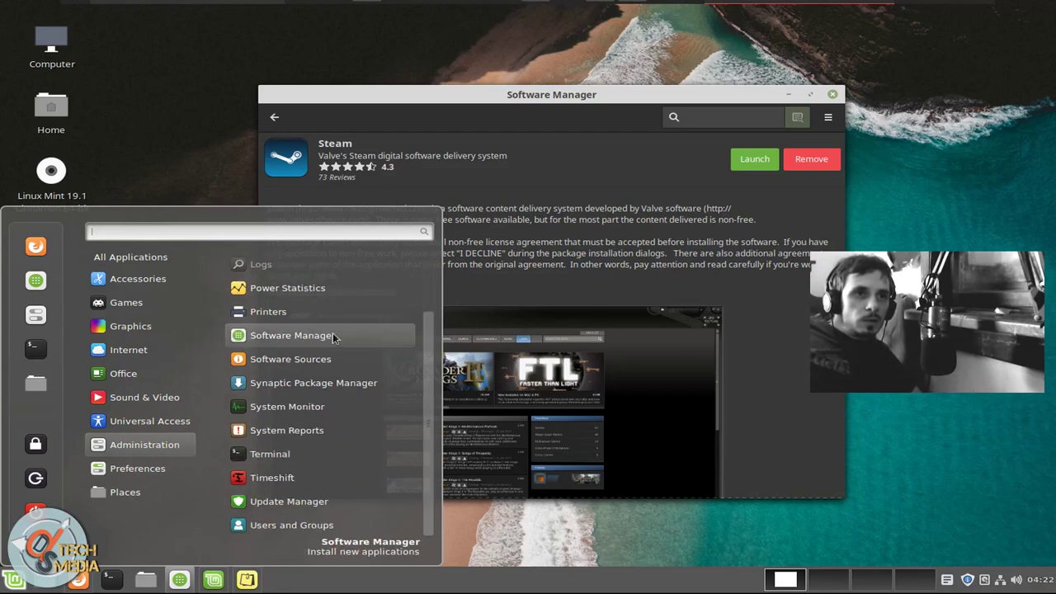
pyautogui.click(290, 335)
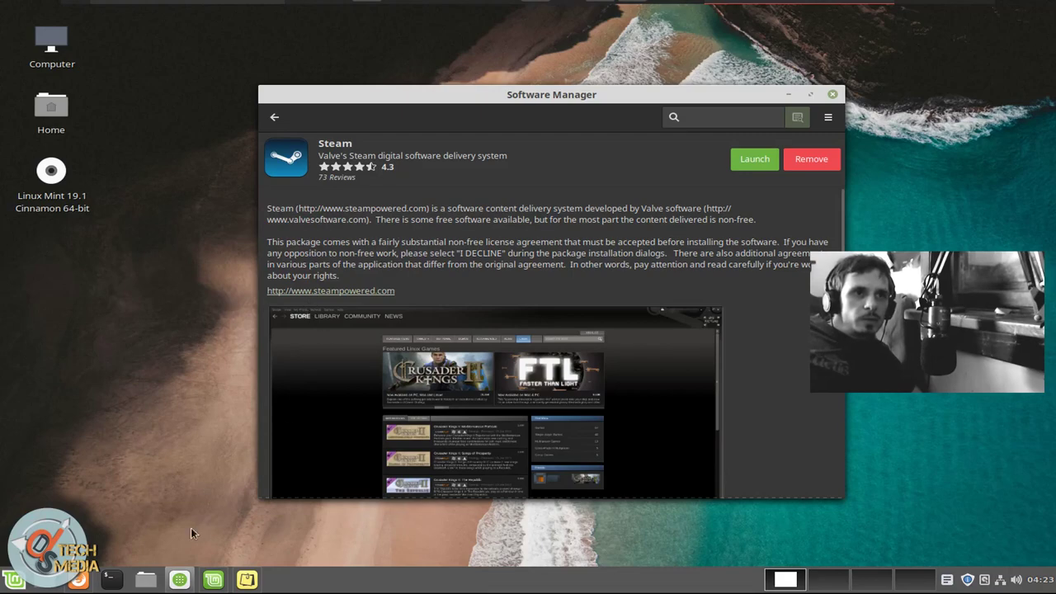
pyautogui.click(275, 116)
pyautogui.click(306, 174)
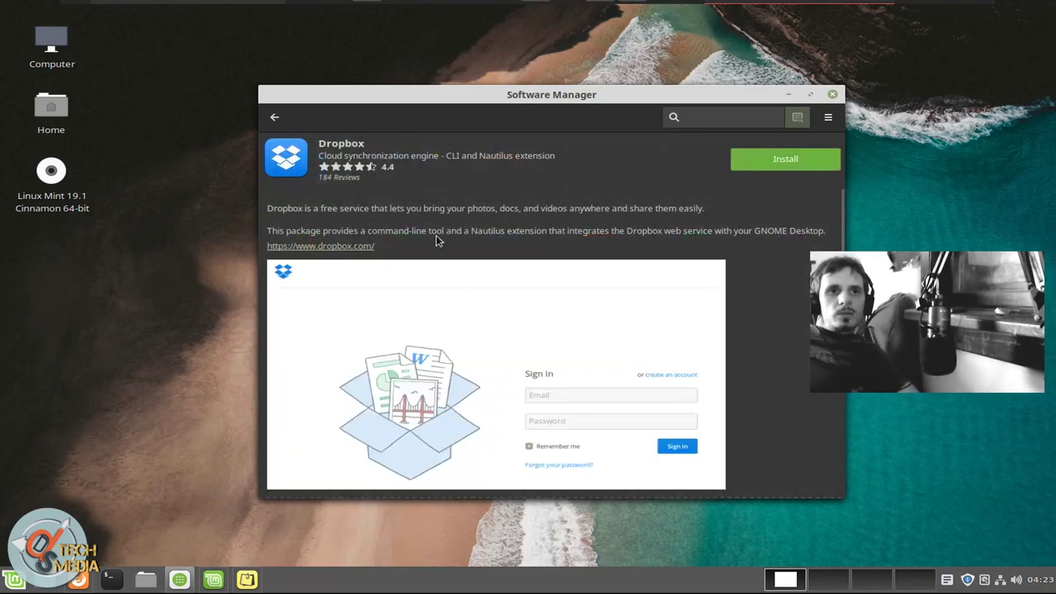
pyautogui.scroll(-5, 483, 328)
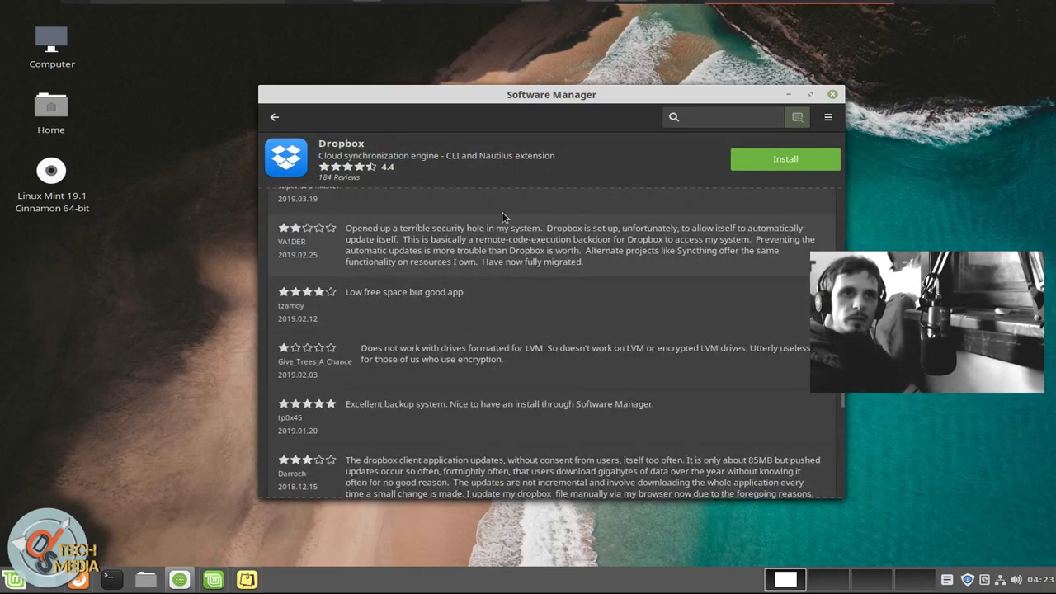
pyautogui.click(276, 116)
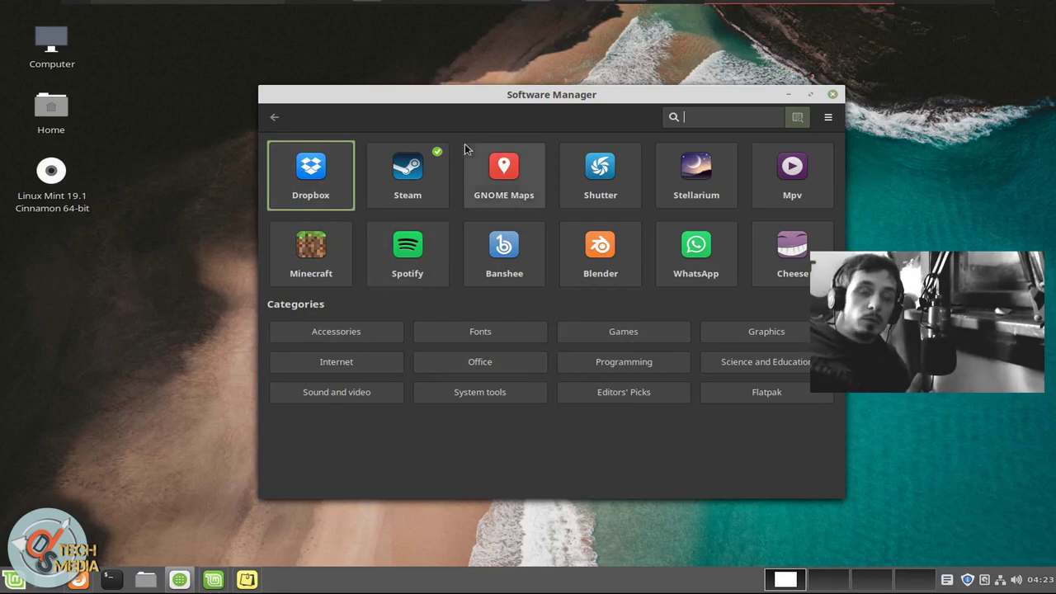
pyautogui.press('super')
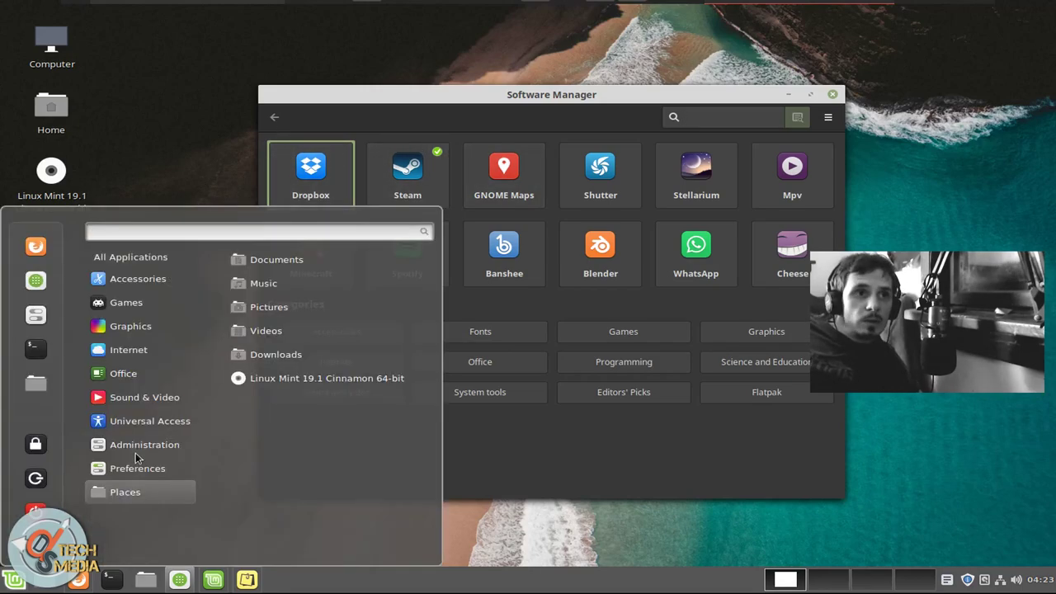
pyautogui.press('super')
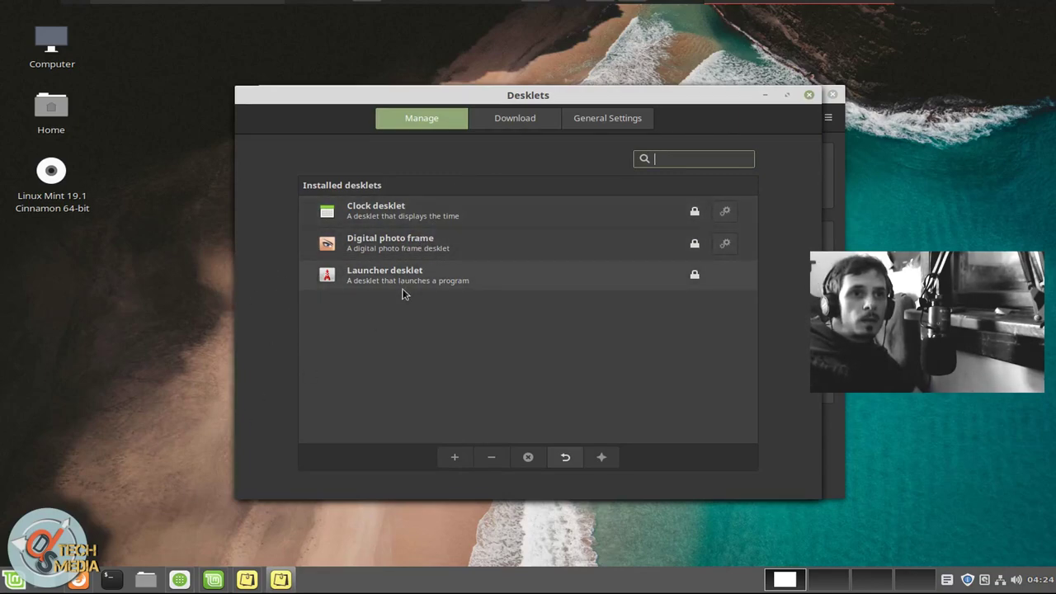
pyautogui.click(444, 212)
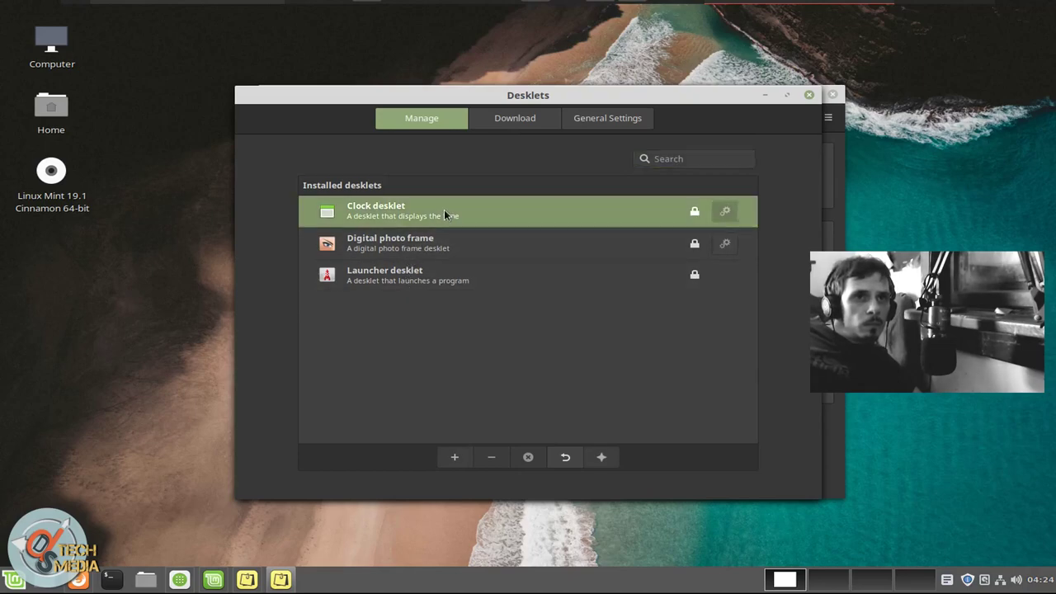
pyautogui.click(450, 454)
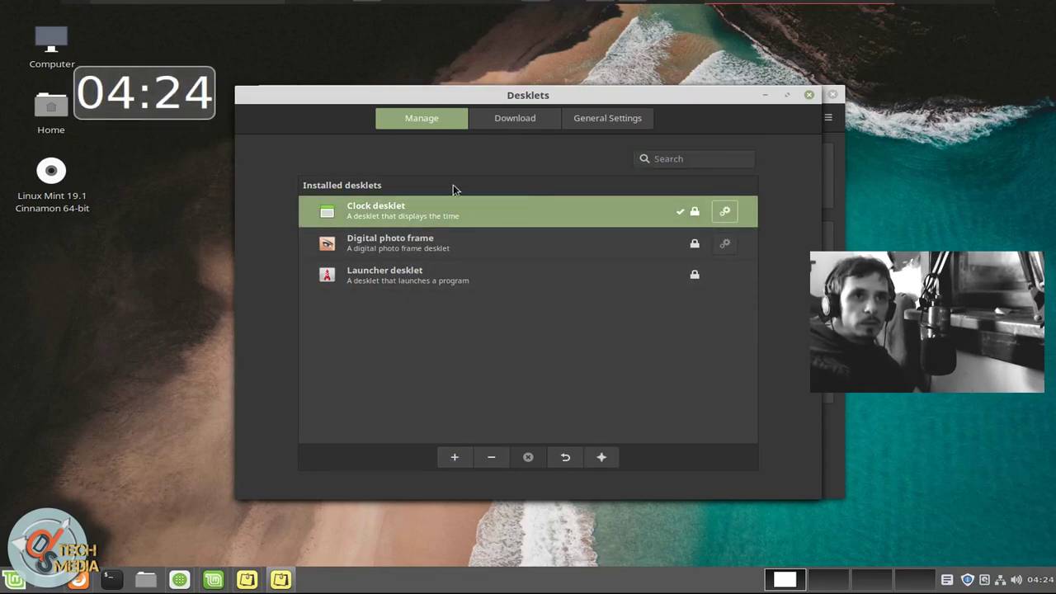
pyautogui.click(485, 456)
pyautogui.moveTo(384, 274); pyautogui.dragTo(91, 83)
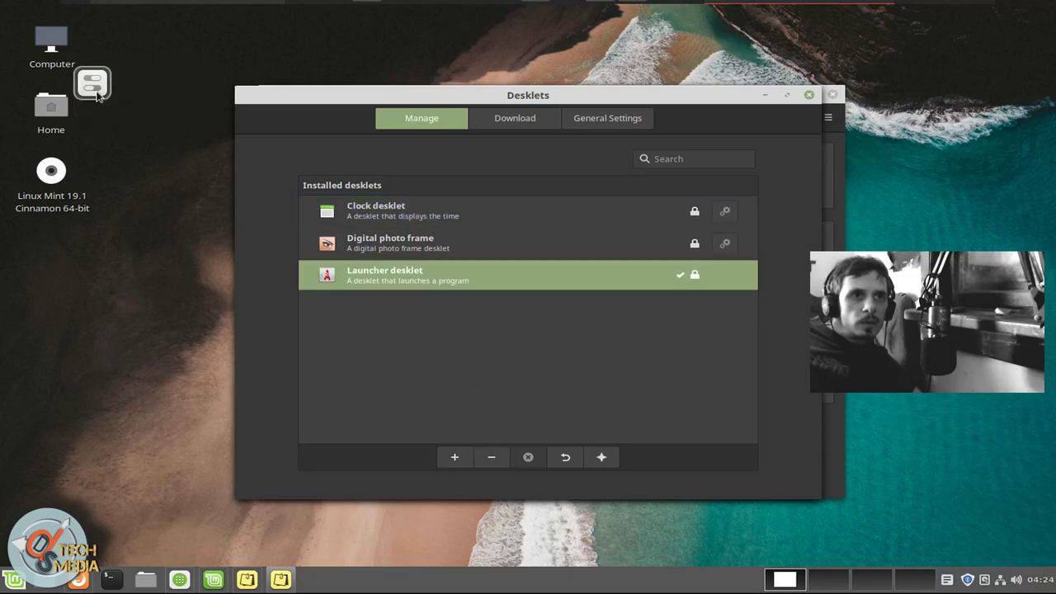
pyautogui.rightClick(95, 89)
pyautogui.press('Escape')
pyautogui.rightClick(95, 89)
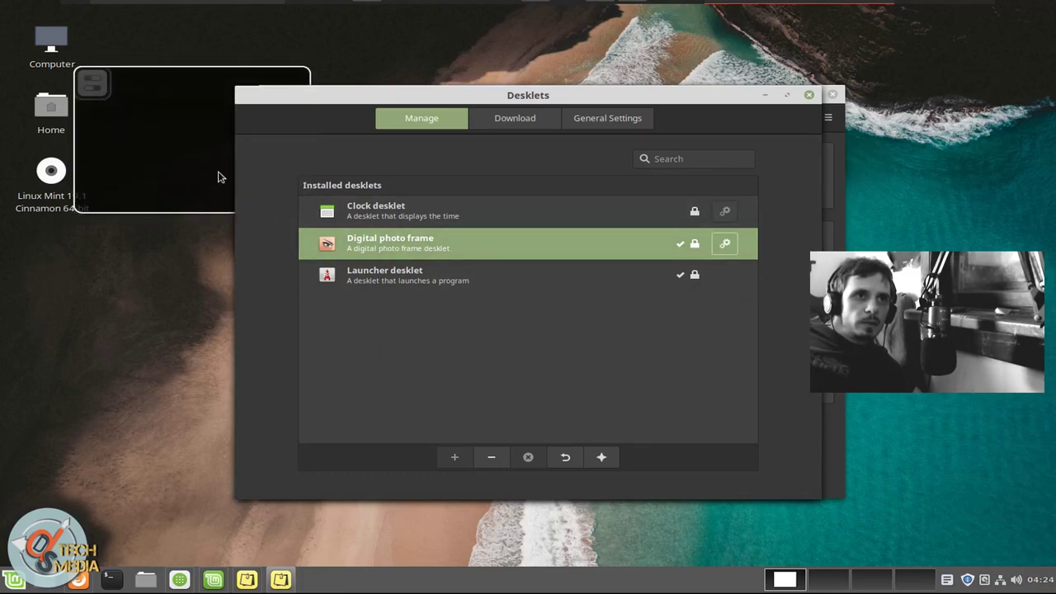
pyautogui.moveTo(219, 174); pyautogui.dragTo(141, 264)
pyautogui.rightClick(142, 263)
pyautogui.press('Escape')
pyautogui.click(508, 469)
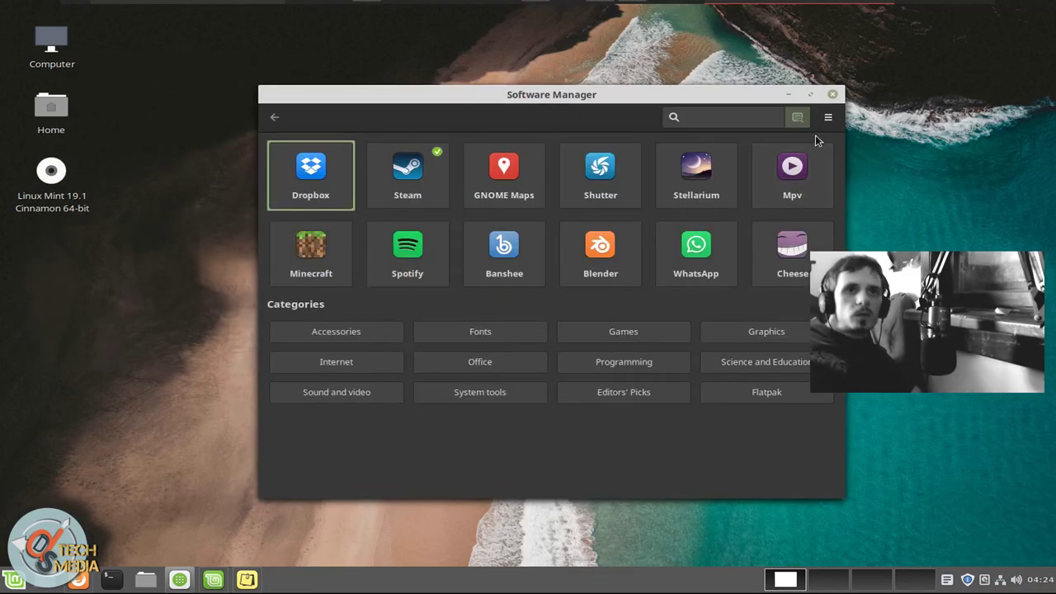
pyautogui.click(768, 390)
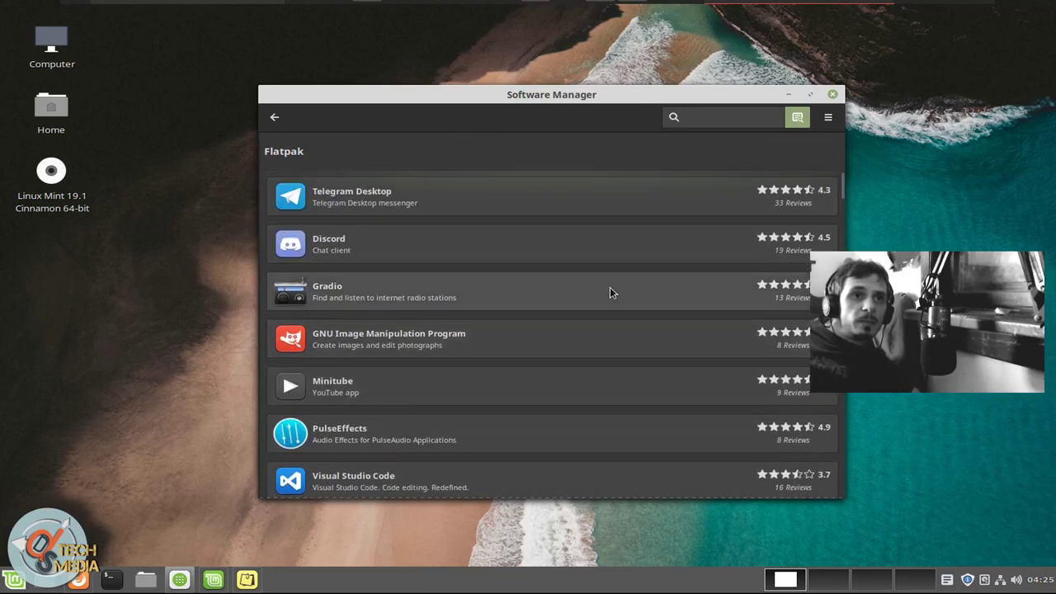
pyautogui.scroll(-10, 609, 276)
pyautogui.scroll(-5, 605, 273)
pyautogui.scroll(15, 603, 274)
pyautogui.scroll(-10, 603, 274)
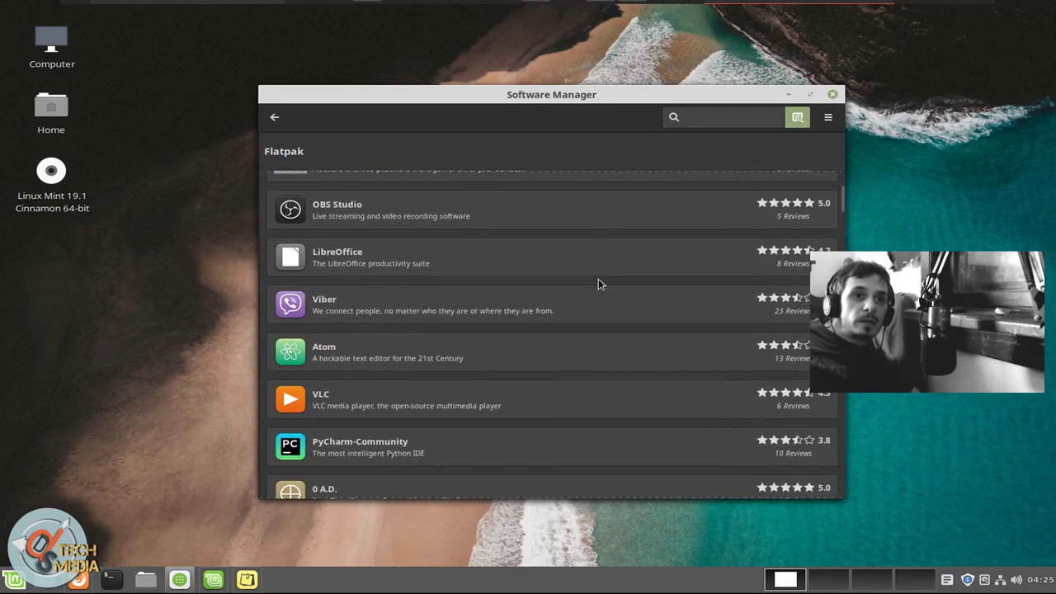
pyautogui.scroll(-15, 575, 294)
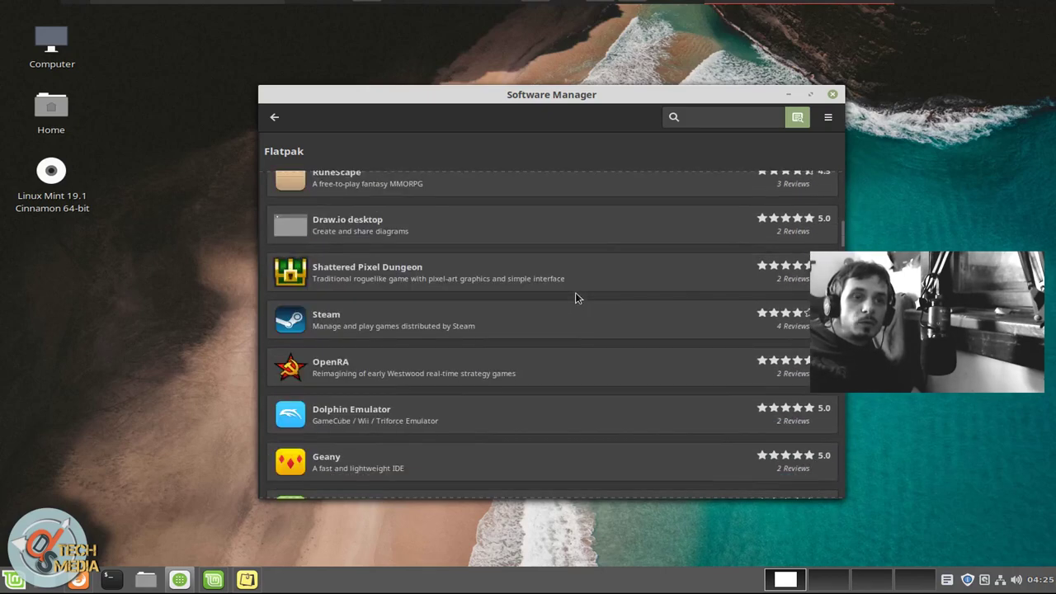
pyautogui.hotkey('alt', 'Left')
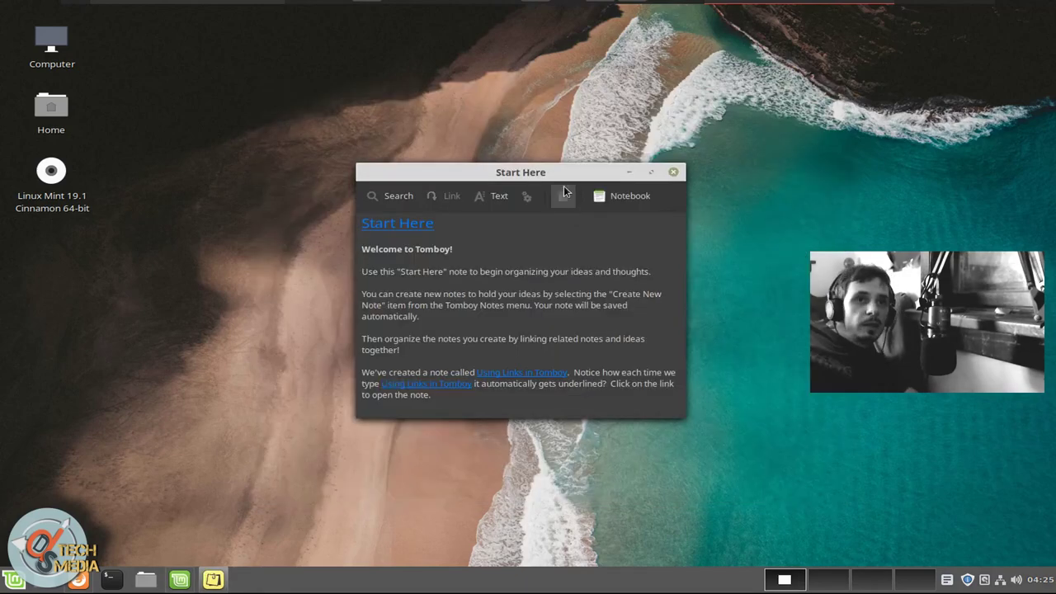
# - Cancel deleting Tomboy's Start Here note, then show the Accessories apps in the Mint menu
pyautogui.click(563, 193)
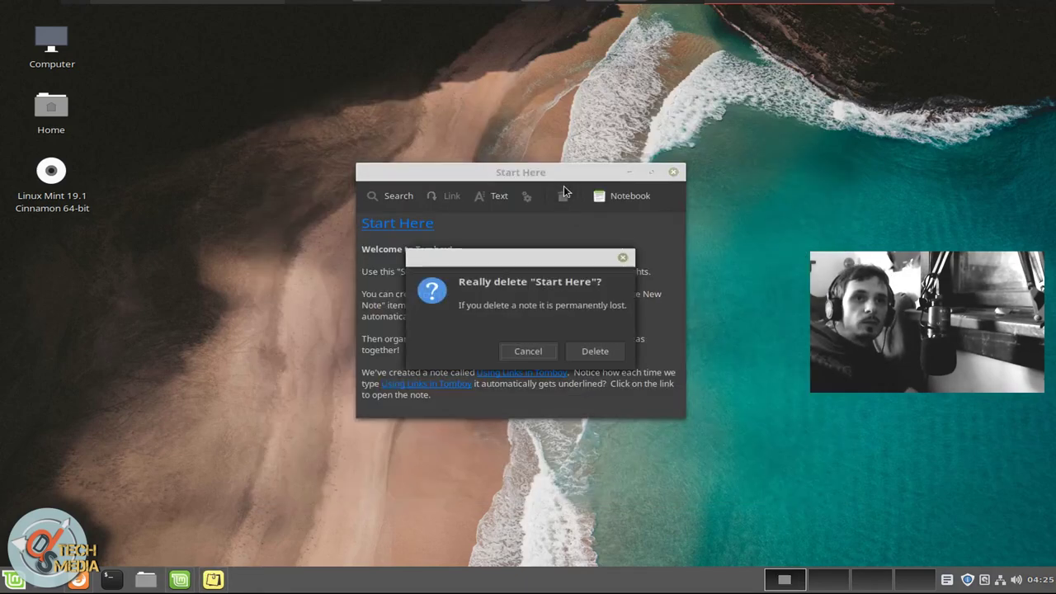
pyautogui.click(553, 346)
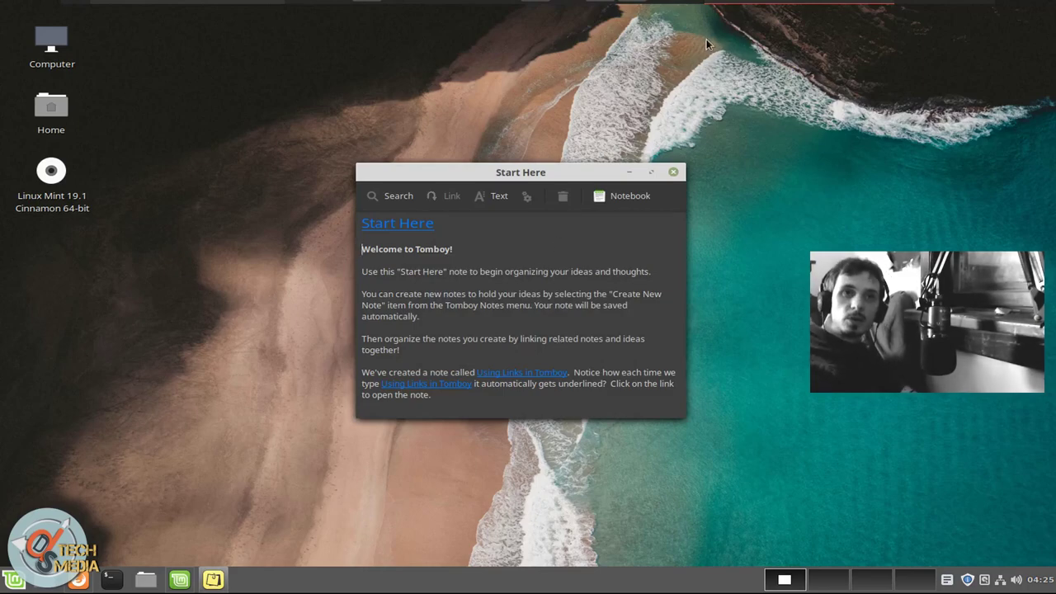
pyautogui.moveTo(700, 3)
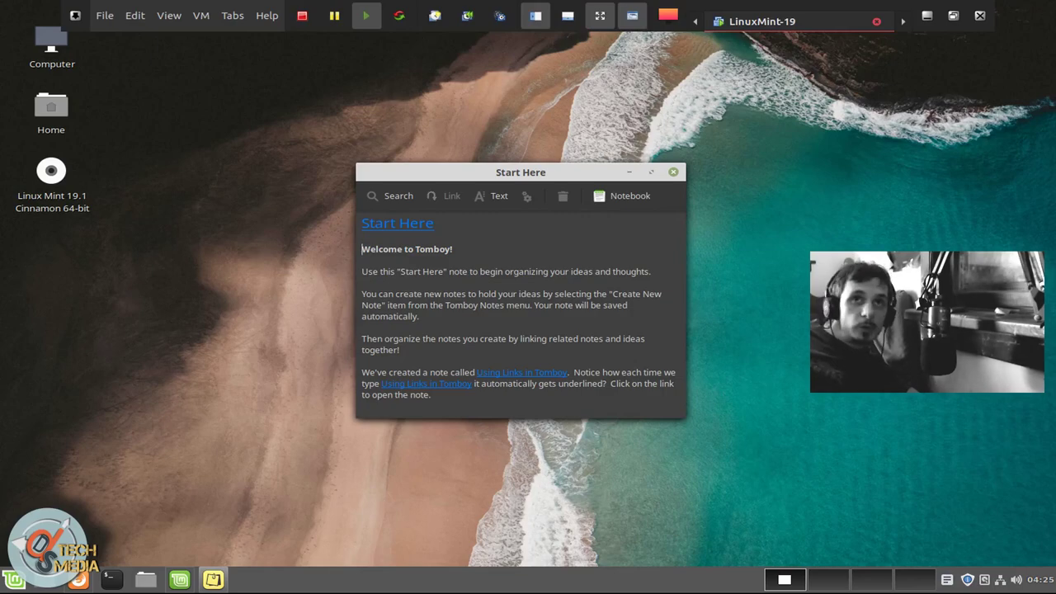
pyautogui.click(805, 320)
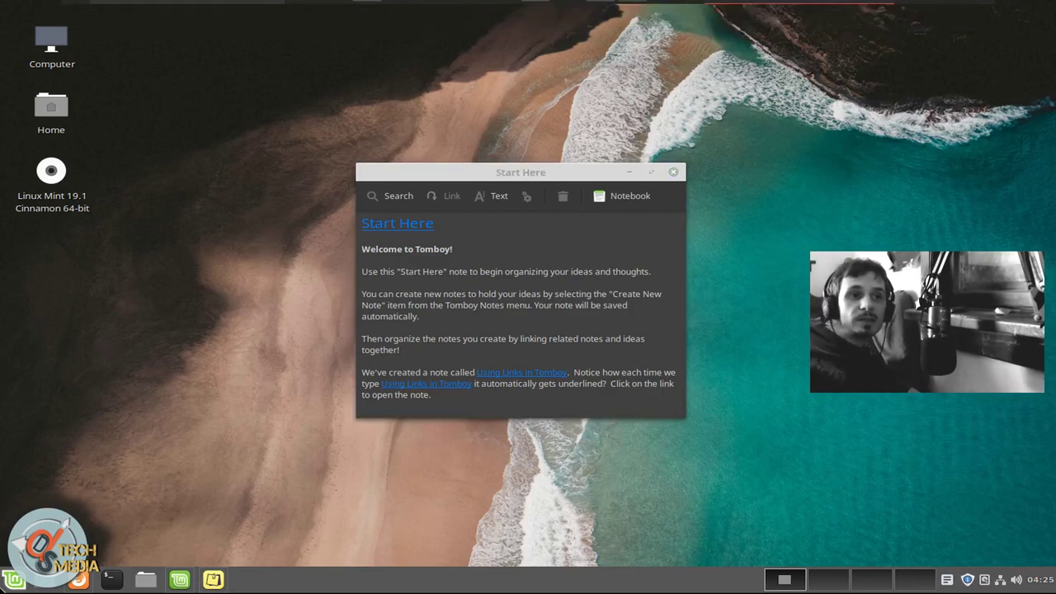
pyautogui.click(14, 580)
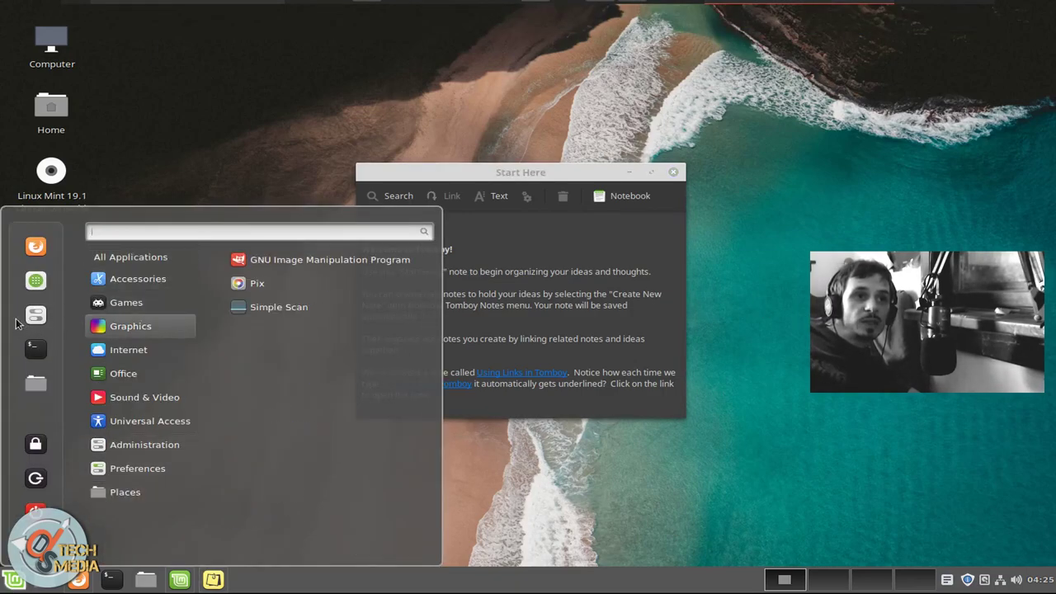
pyautogui.moveTo(134, 276)
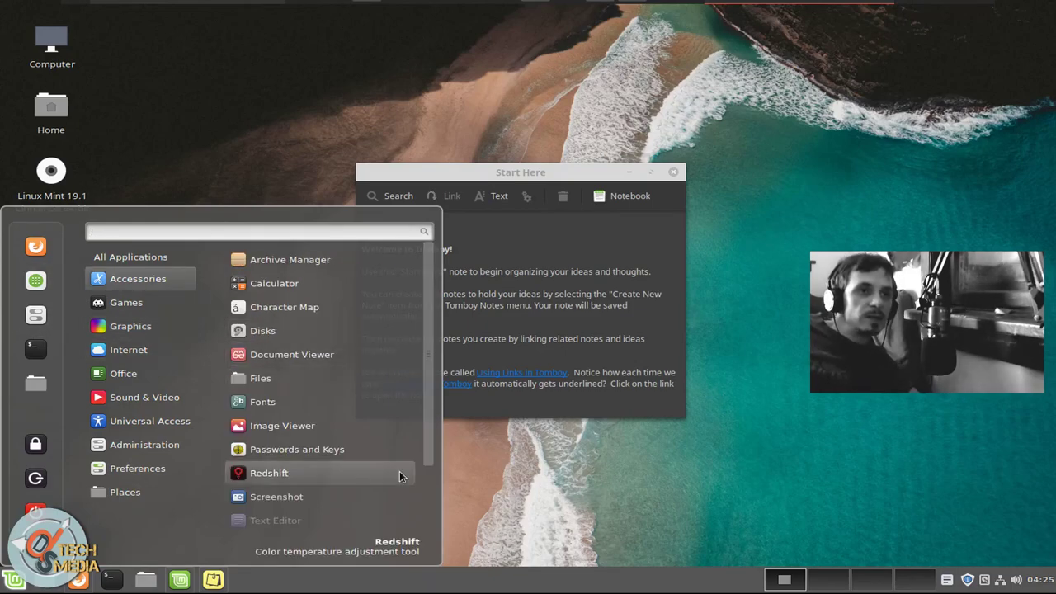